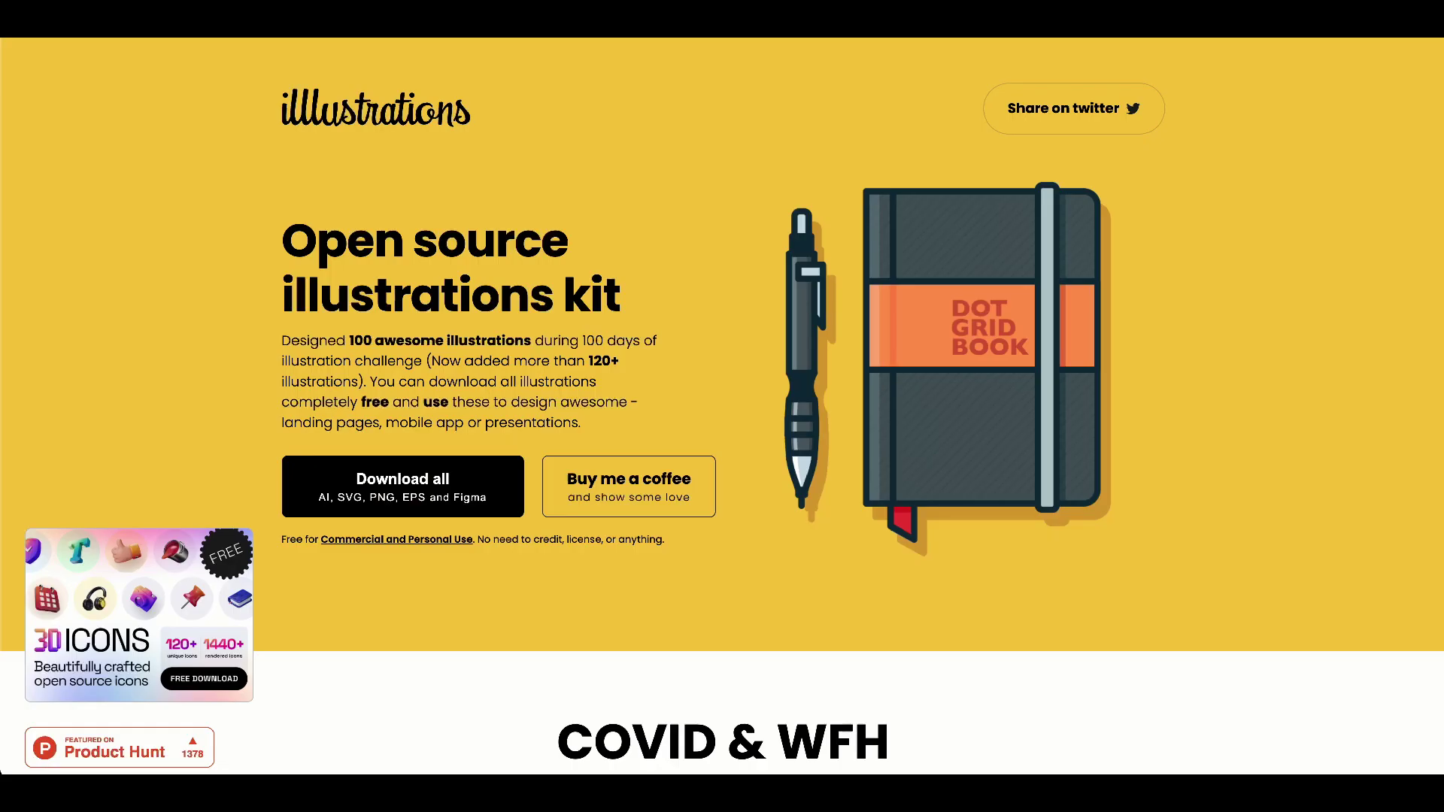
Step: Browse the open source illustrations gallery down to the owl illustration
{"action": "scroll", "coordinate": [780, 587], "scroll_direction": "down", "scroll_amount": 14}
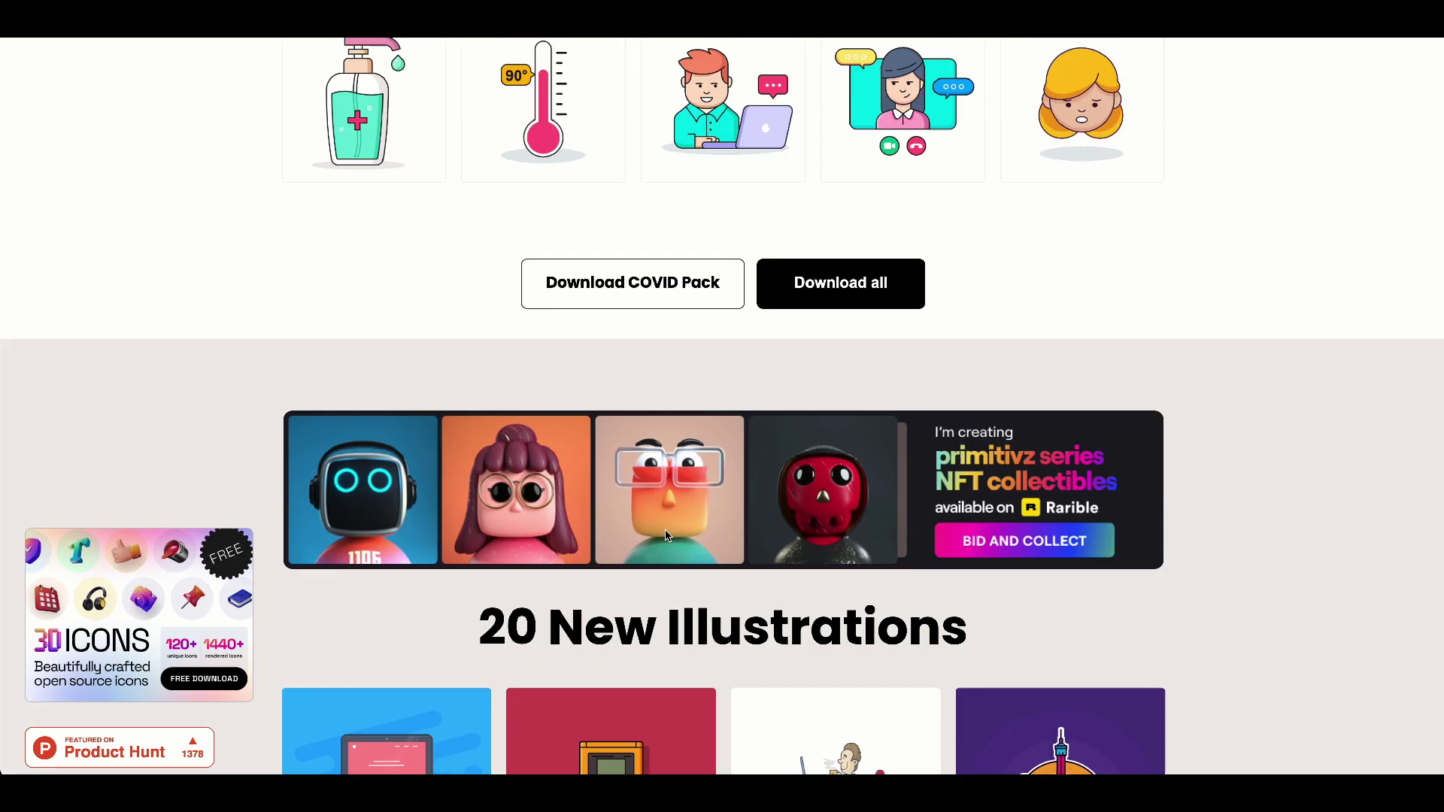
{"action": "scroll", "coordinate": [653, 533], "scroll_direction": "down", "scroll_amount": 20}
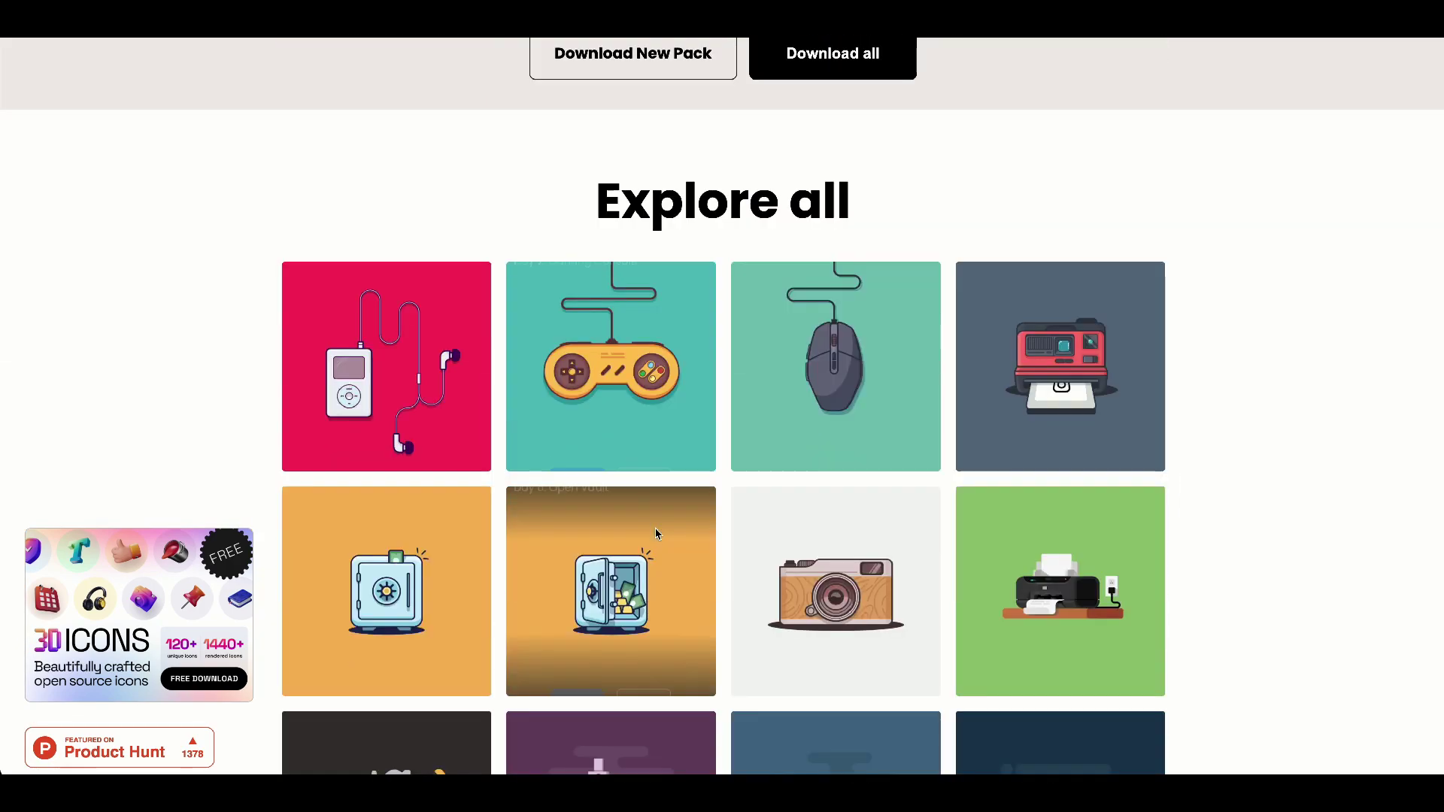
{"action": "scroll", "coordinate": [653, 532], "scroll_direction": "down", "scroll_amount": 10}
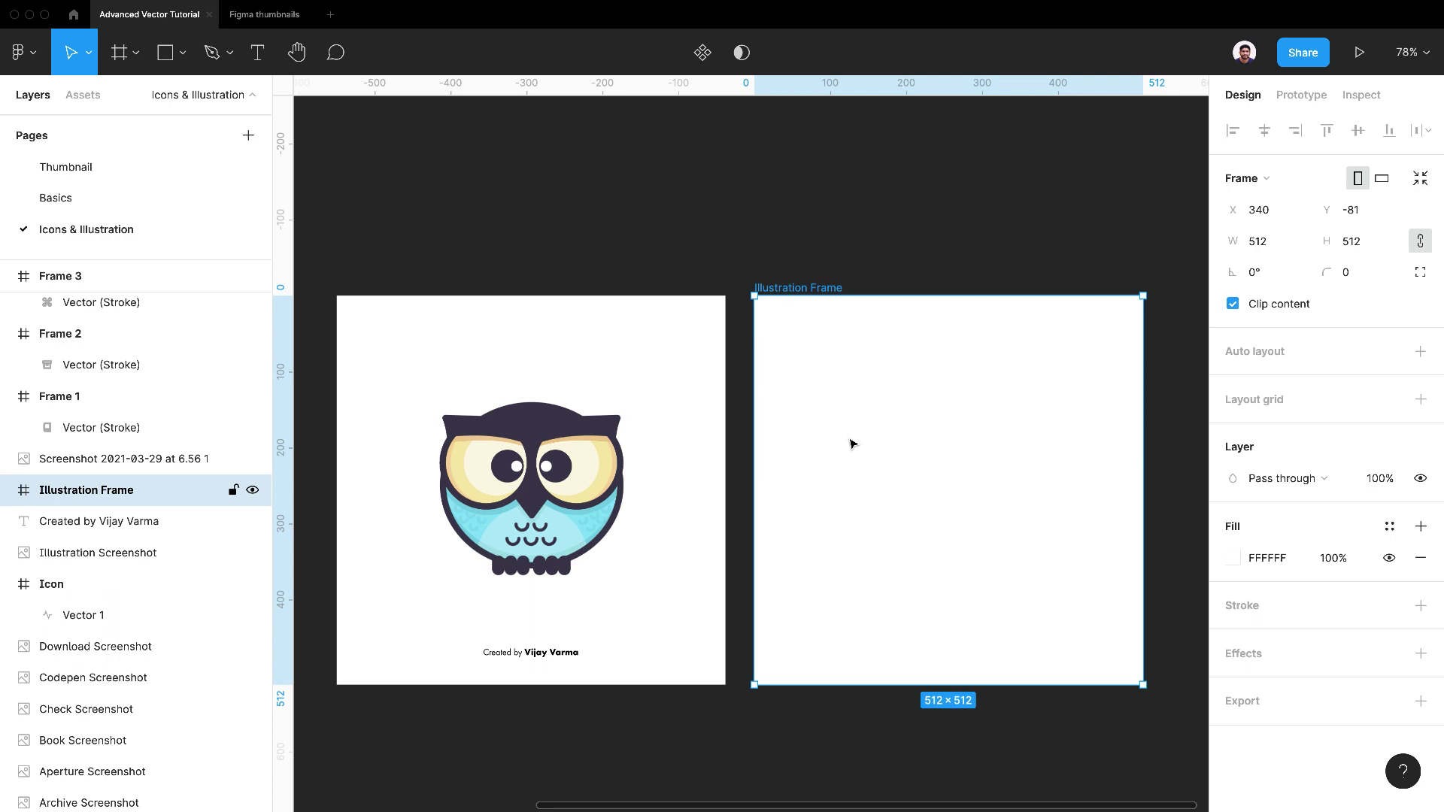
Step: Draw a circle about 119 × 119 in the middle-left area of the Illustration Frame
{"action": "key", "text": "o"}
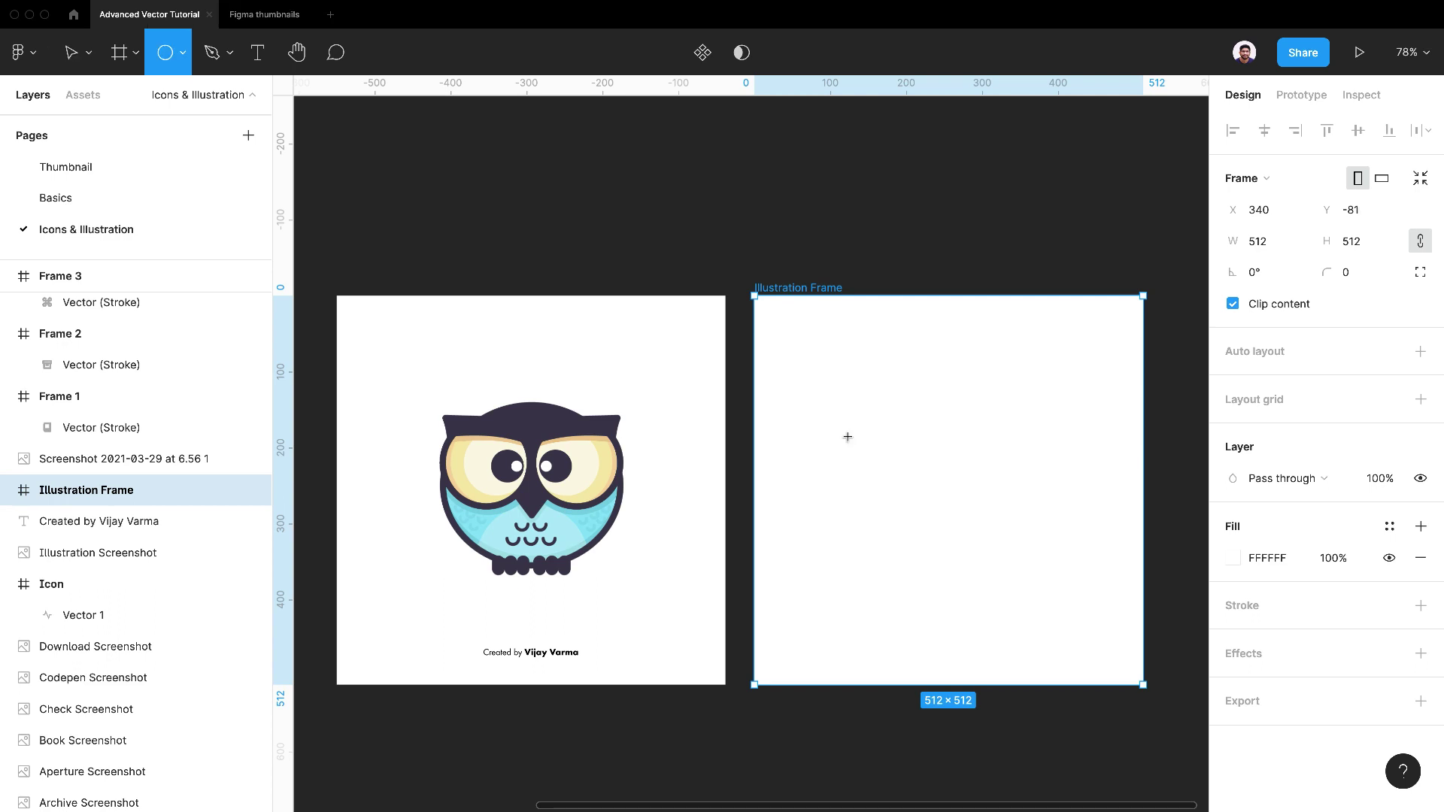
{"action": "left_click", "coordinate": [173, 55]}
{"action": "left_click", "coordinate": [178, 174]}
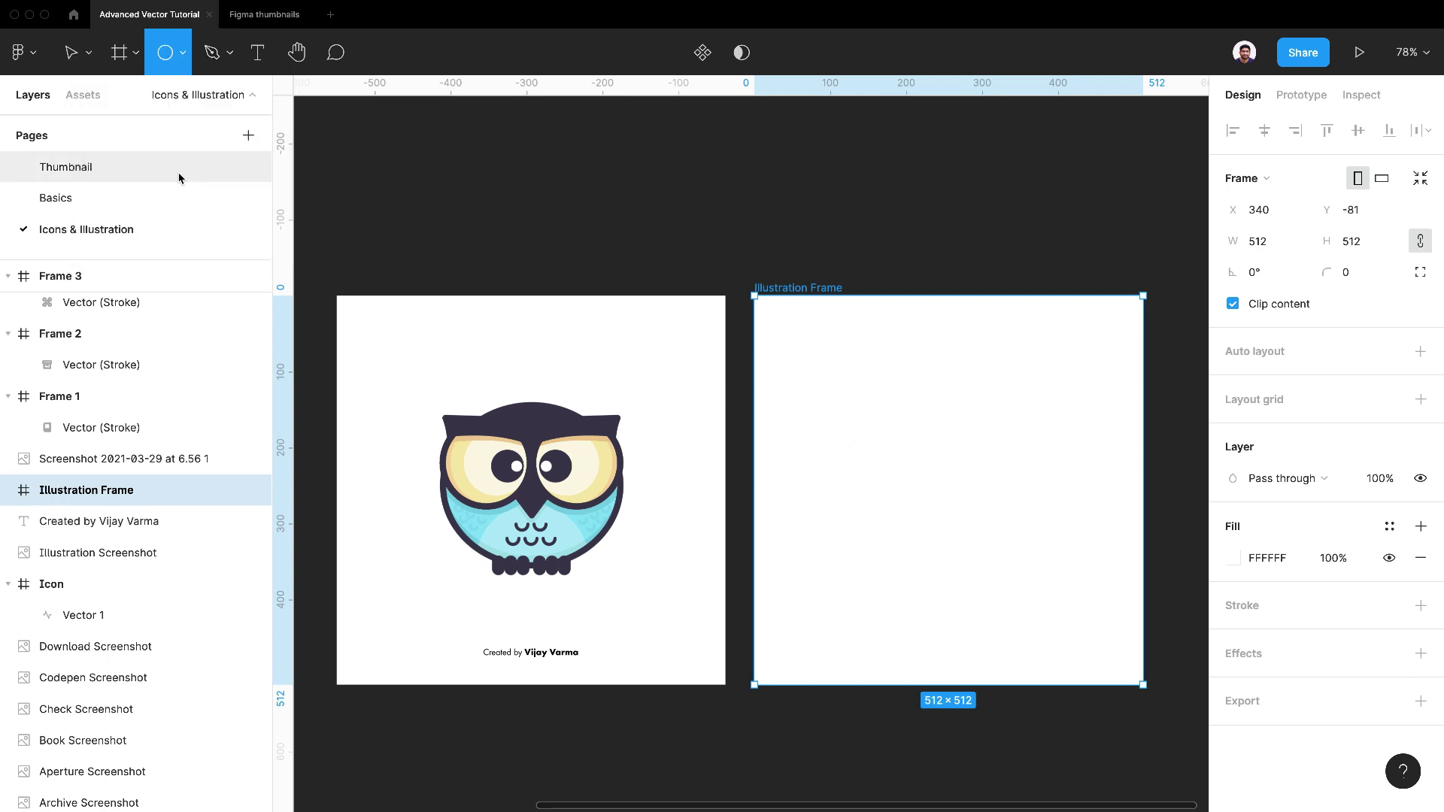
{"action": "left_click_drag", "start_coordinate": [835, 414], "coordinate": [926, 491]}
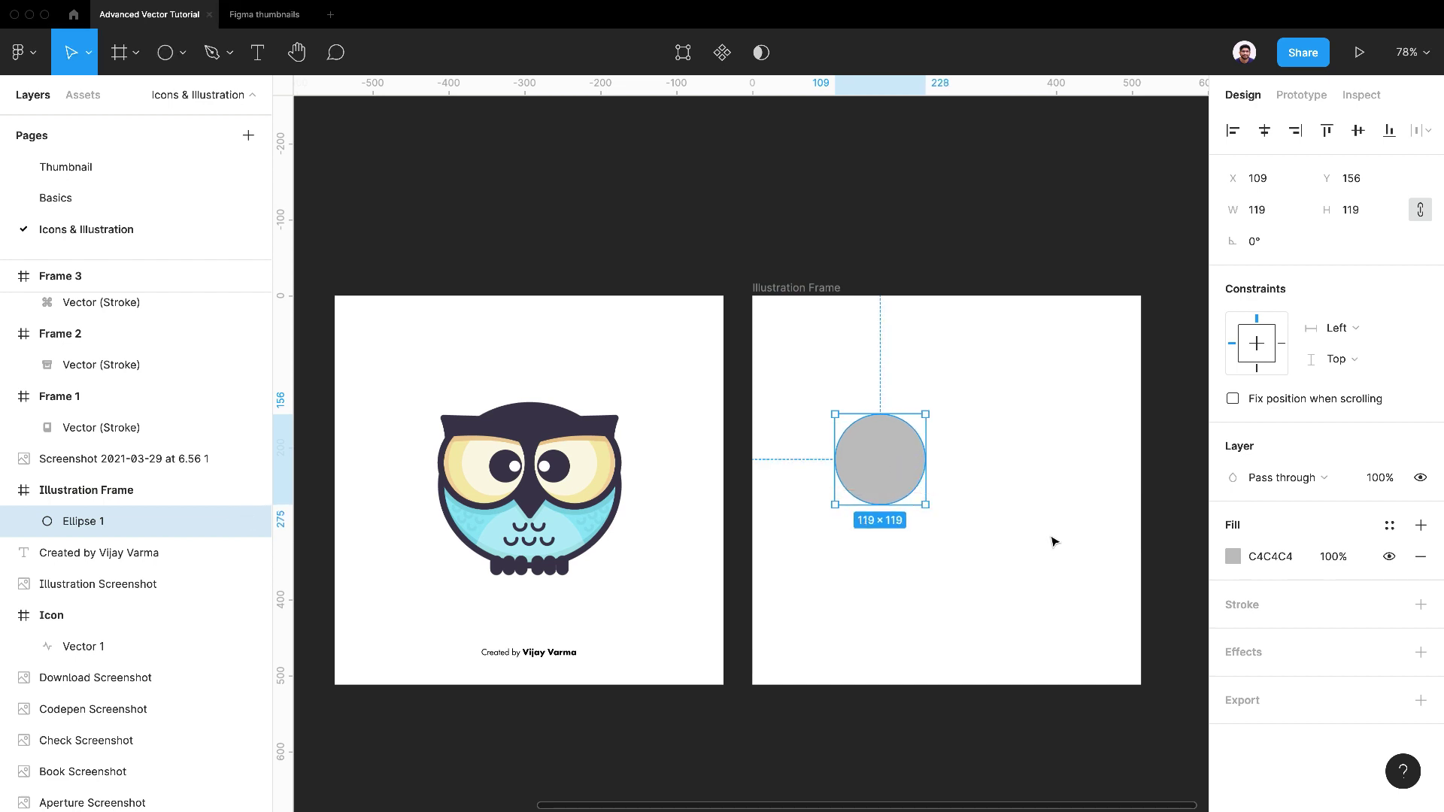
Step: Add a stroke of width 10 to the circle and enlarge it to about 130 × 130
{"action": "scroll", "coordinate": [990, 509], "scroll_direction": "right", "scroll_amount": 1}
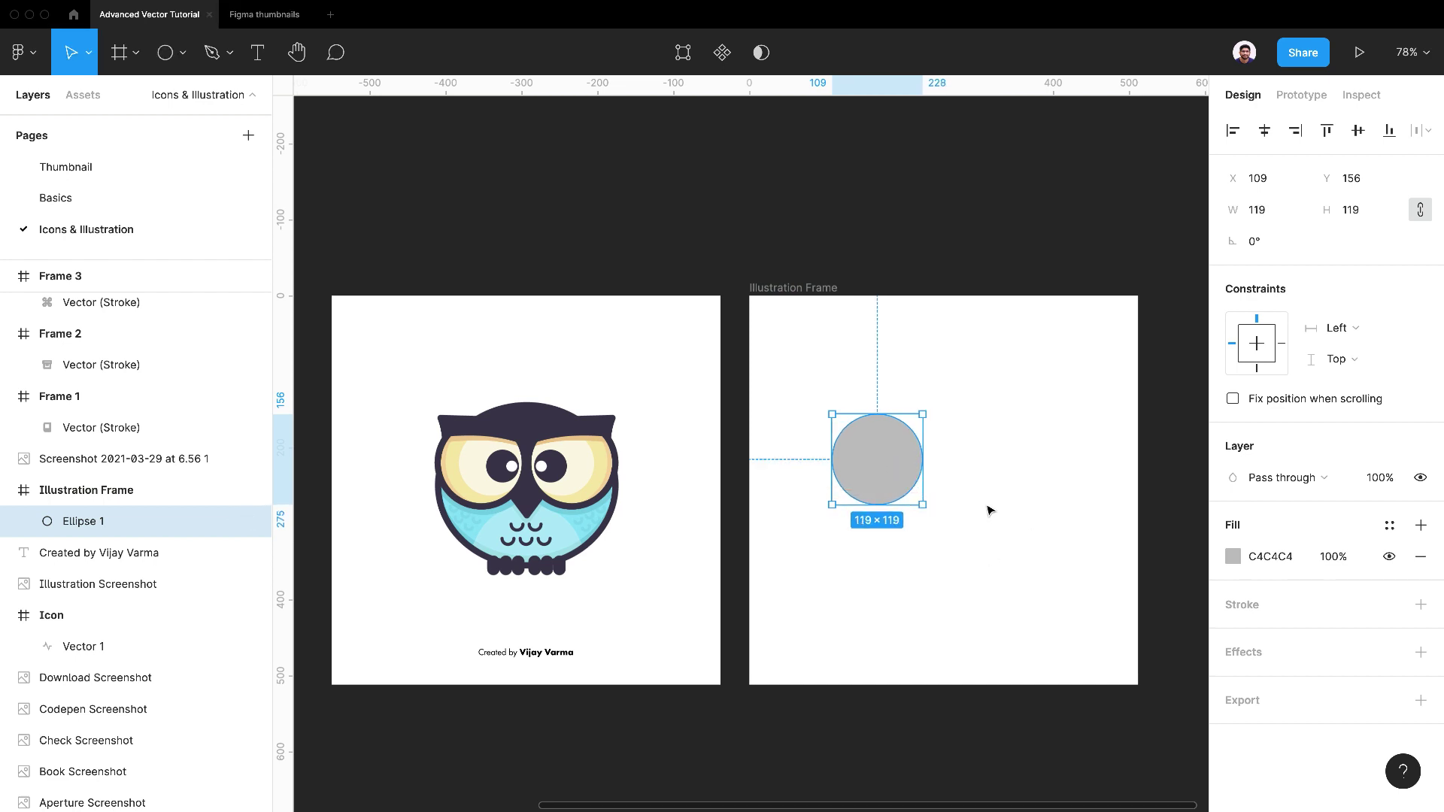
{"action": "left_click", "coordinate": [1421, 604]}
{"action": "left_click", "coordinate": [1266, 669]}
{"action": "type", "text": "10"}
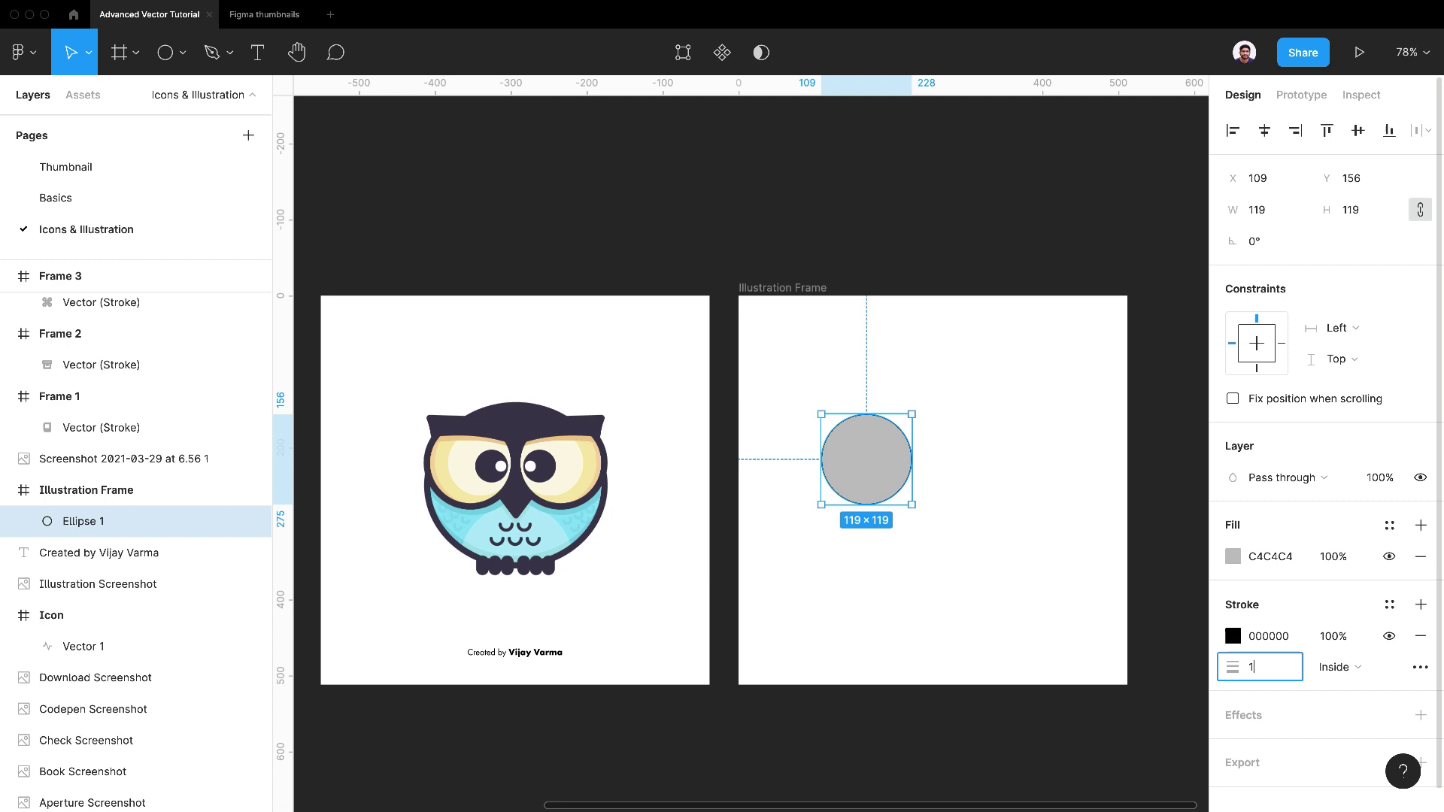
{"action": "key", "text": "Return"}
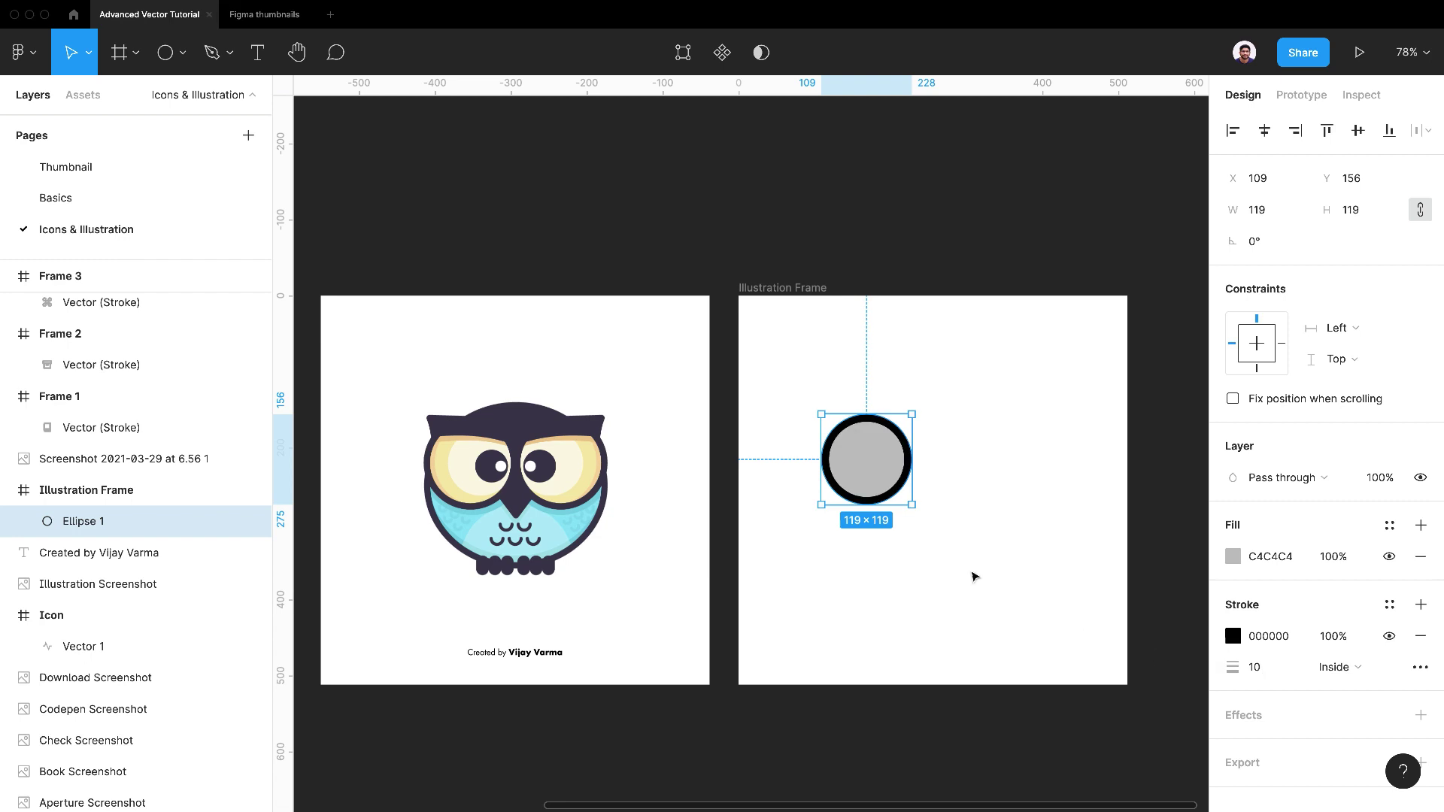
{"action": "left_click_drag", "start_coordinate": [911, 505], "coordinate": [860, 476]}
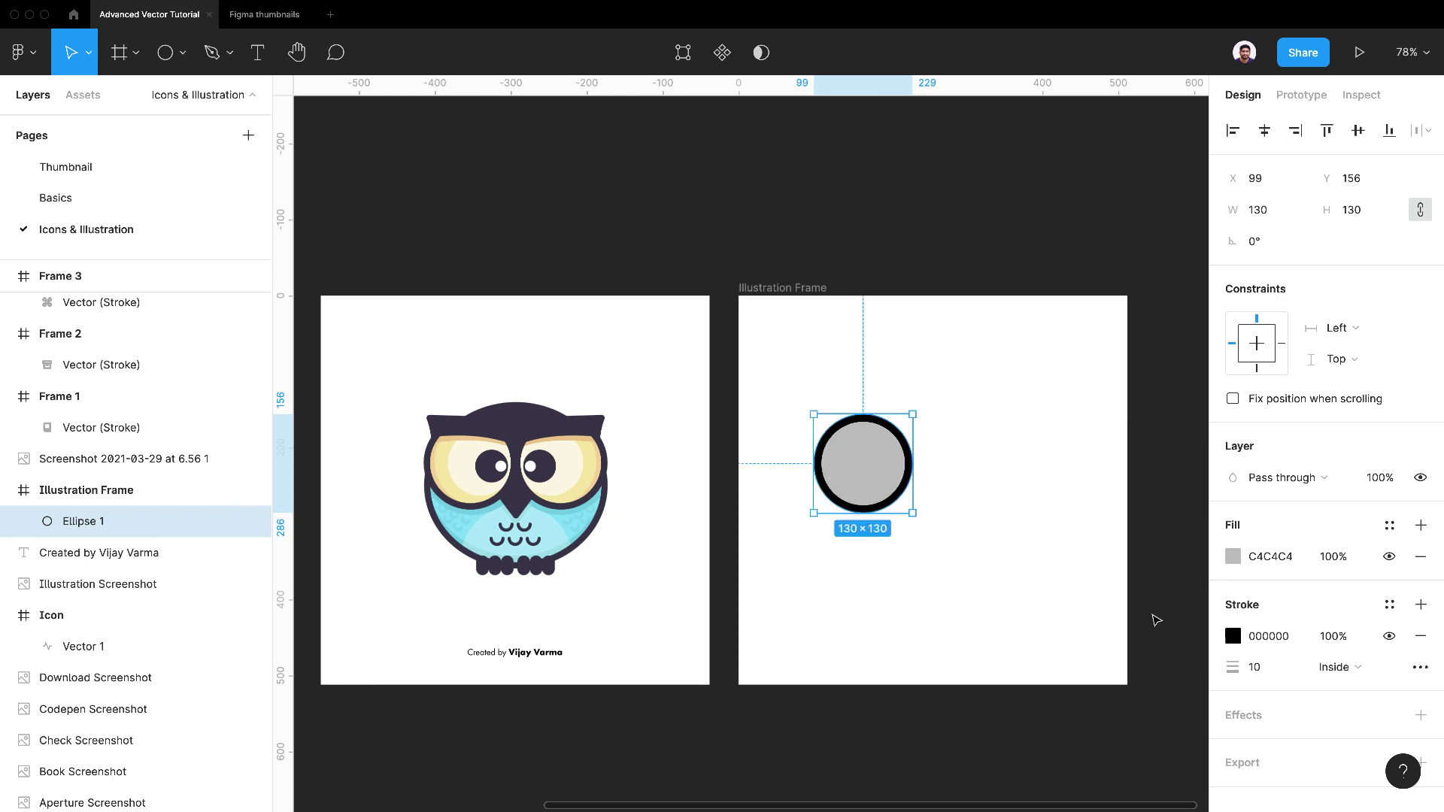
Step: Sample the owl reference to colour the circle's stroke dark purple (413D51) and its fill cream (FDF8E6)
{"action": "left_click", "coordinate": [1233, 637]}
{"action": "left_click", "coordinate": [1002, 594]}
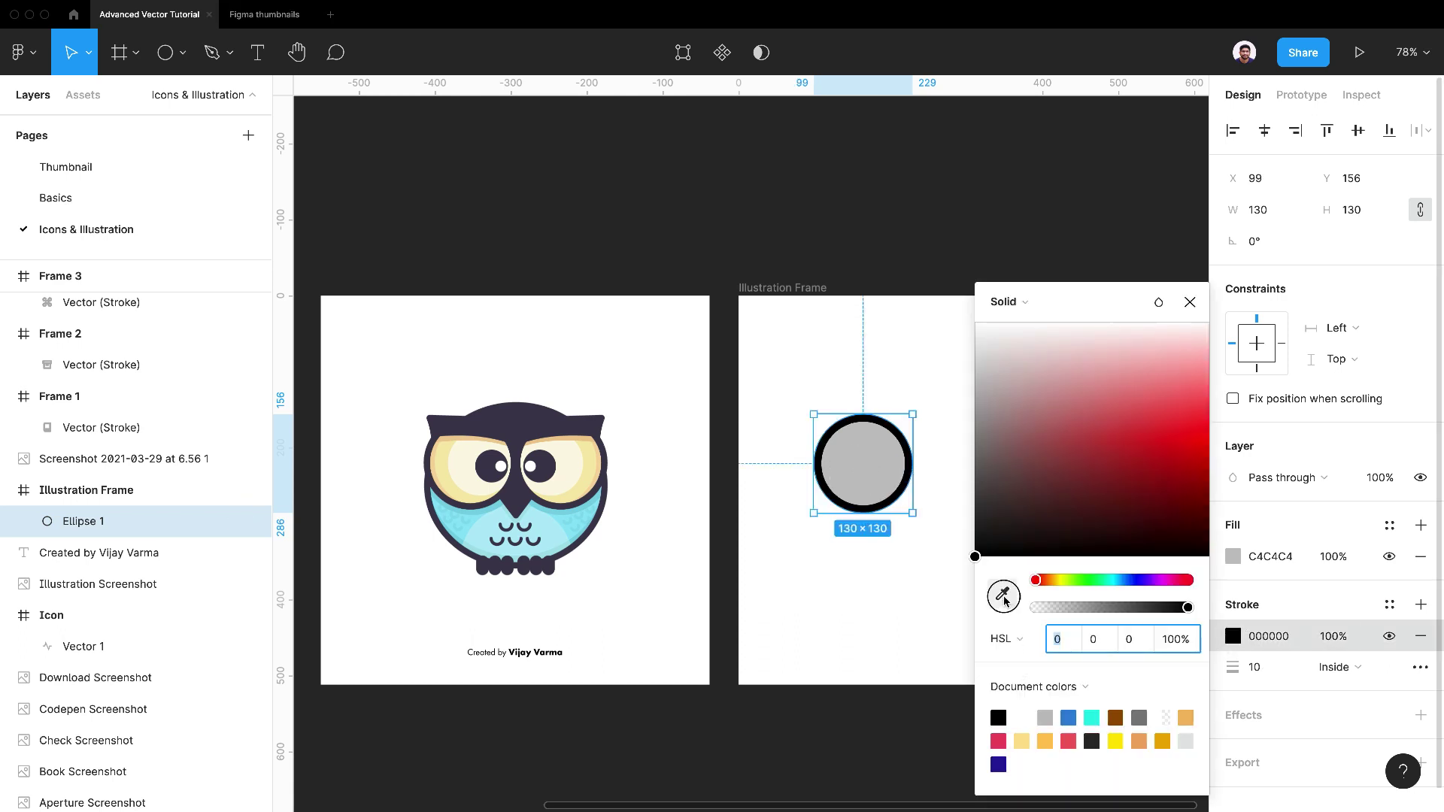
{"action": "left_click", "coordinate": [568, 432]}
{"action": "left_click", "coordinate": [1234, 557]}
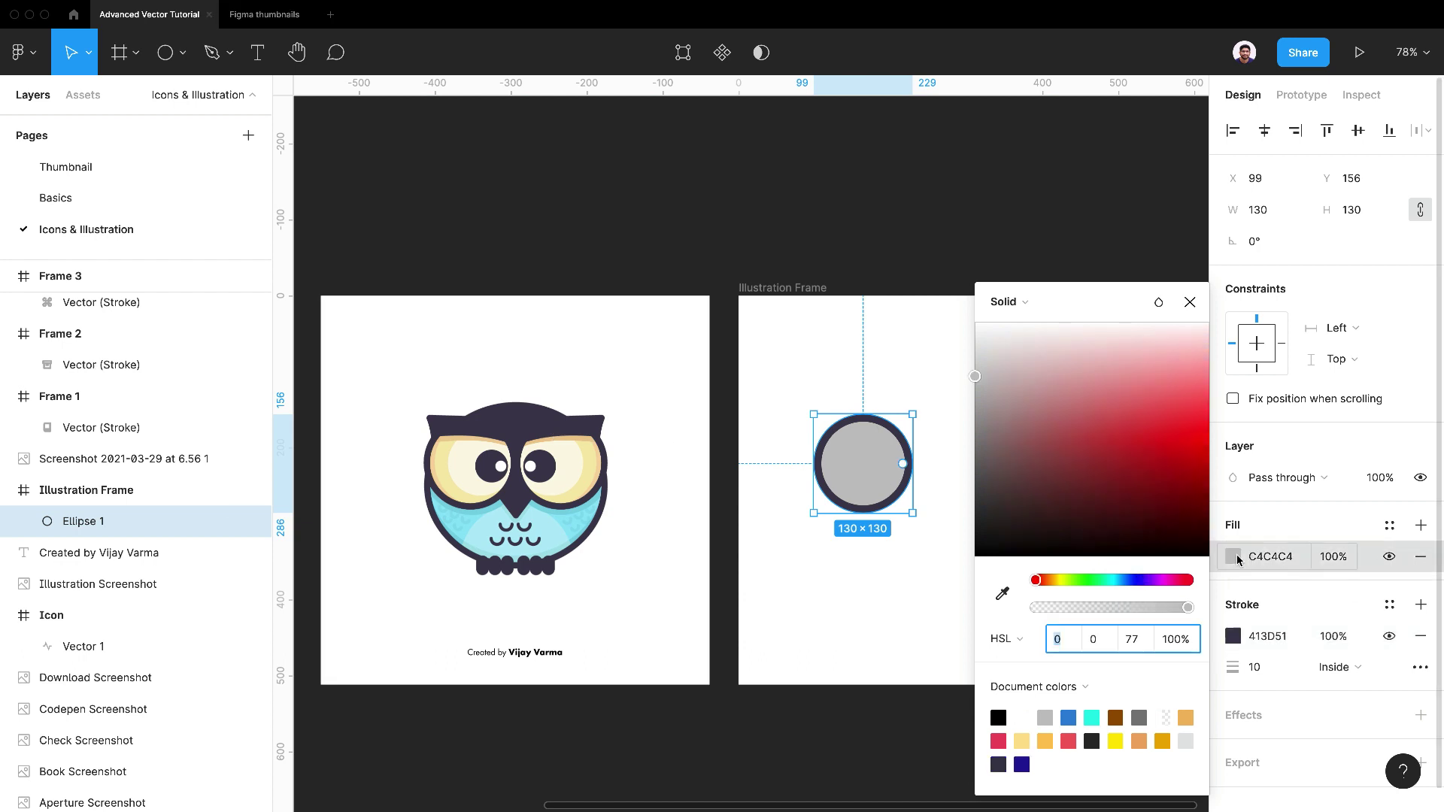
{"action": "left_click", "coordinate": [1003, 594]}
{"action": "left_click", "coordinate": [451, 470]}
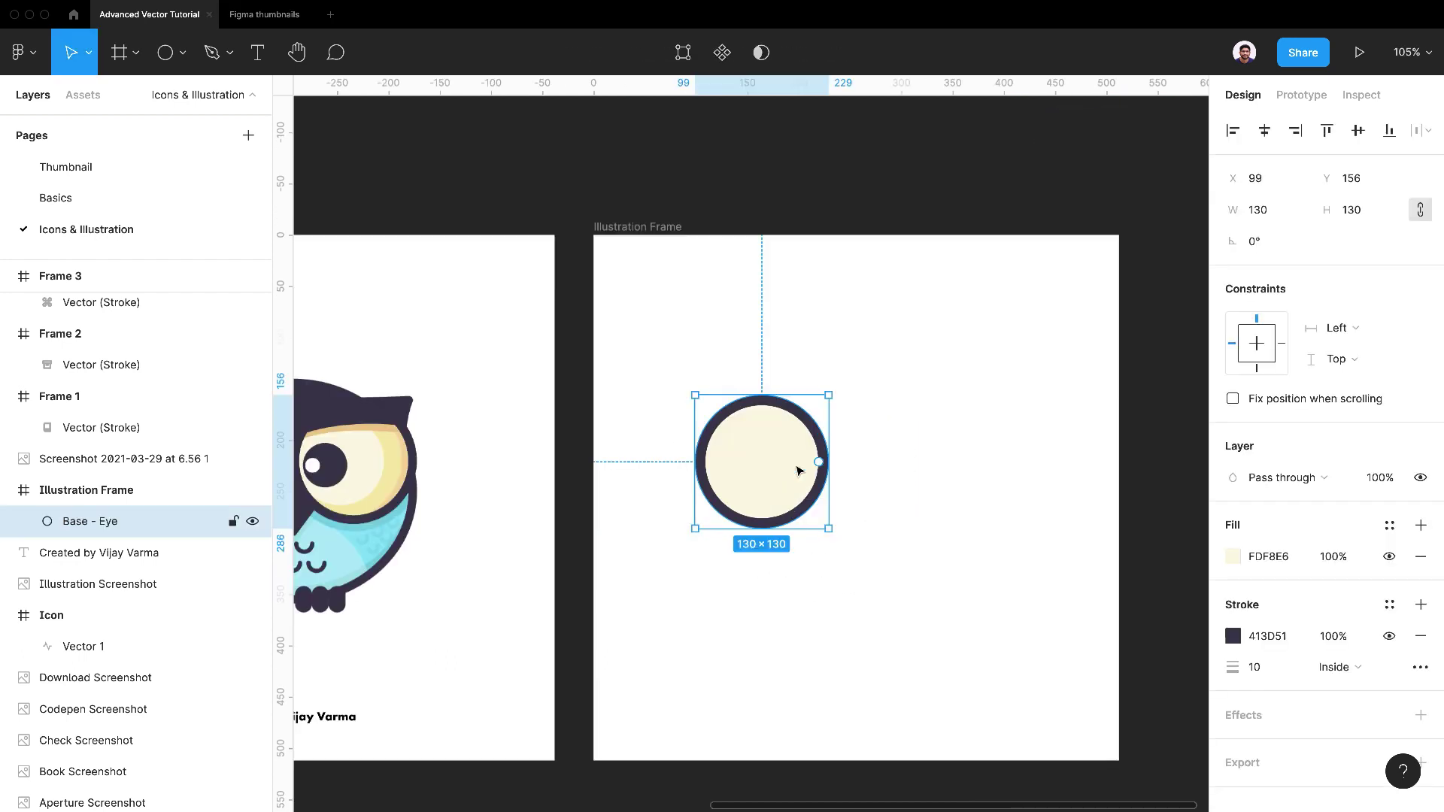
Step: Align the eye circle's stroke to the outside and make the circle 120 × 120
{"action": "scroll", "coordinate": [903, 478], "scroll_direction": "down", "scroll_amount": 3}
{"action": "left_click", "coordinate": [1347, 668]}
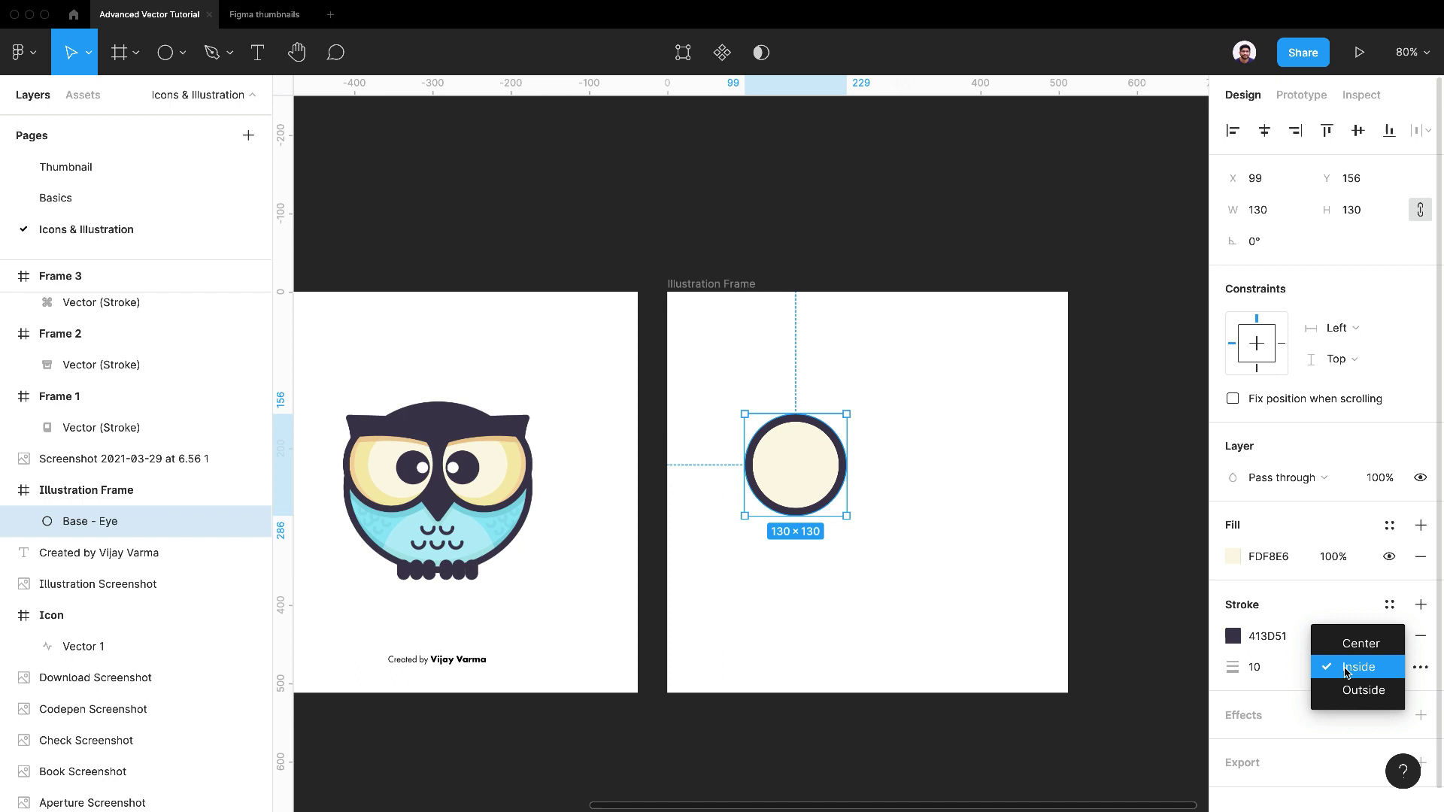
{"action": "left_click", "coordinate": [1363, 690]}
{"action": "scroll", "coordinate": [828, 511], "scroll_direction": "down", "scroll_amount": 2}
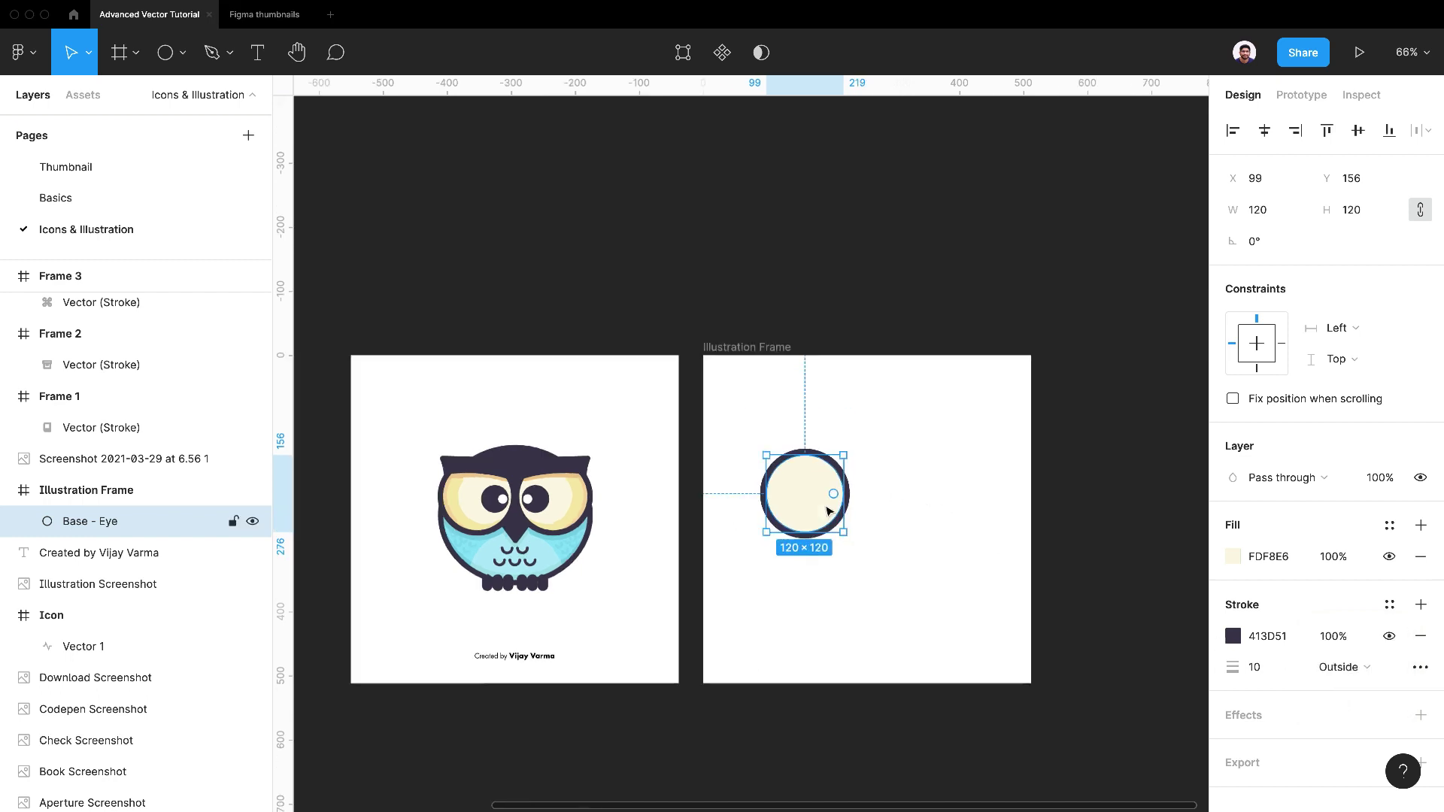
Step: Duplicate the eye circle, place the copy beside it at X 256, Y 156, and remove the copy's stroke
{"action": "key", "text": "super+d"}
{"action": "left_click_drag", "start_coordinate": [828, 508], "coordinate": [908, 503]}
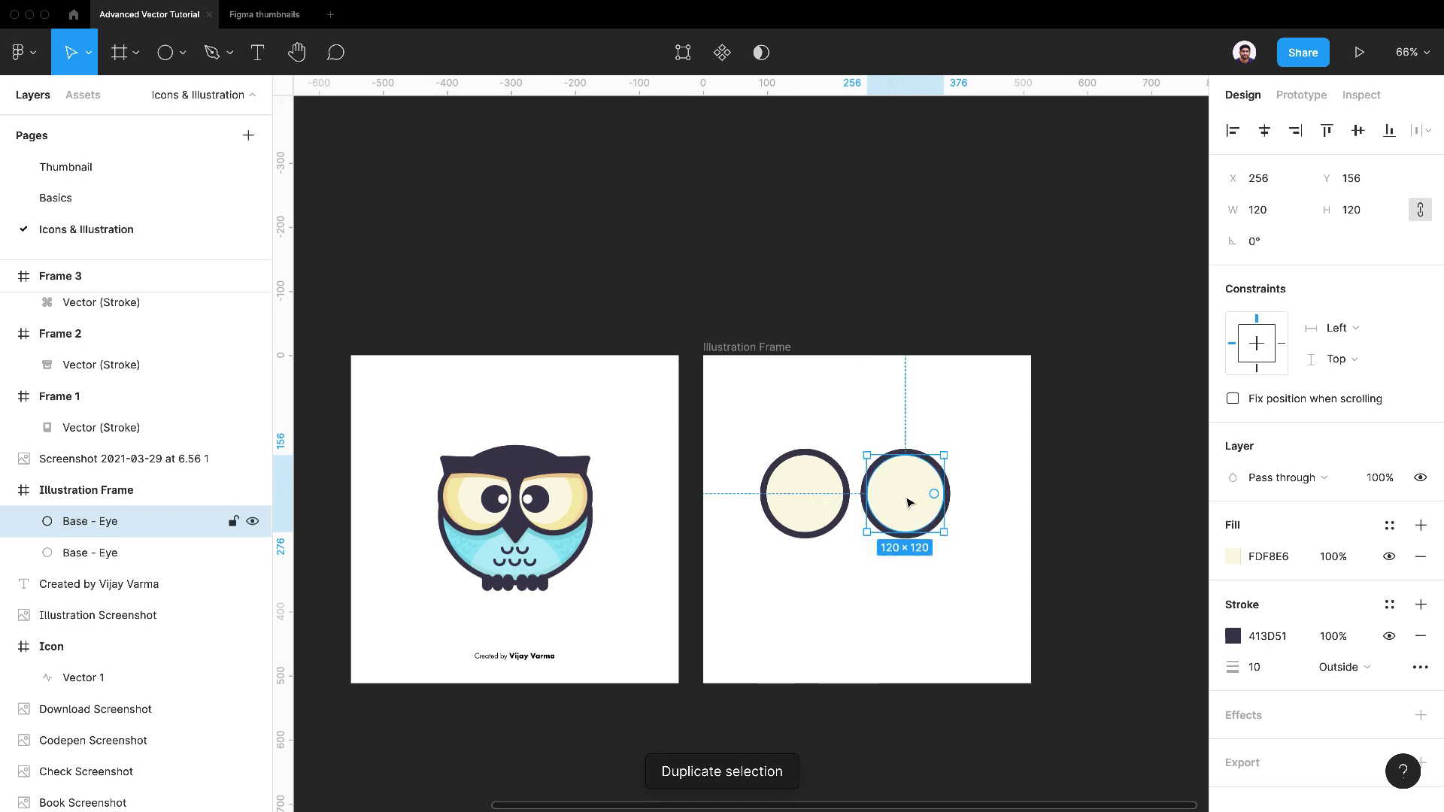
{"action": "left_click", "coordinate": [1413, 645]}
{"action": "left_click", "coordinate": [1420, 636]}
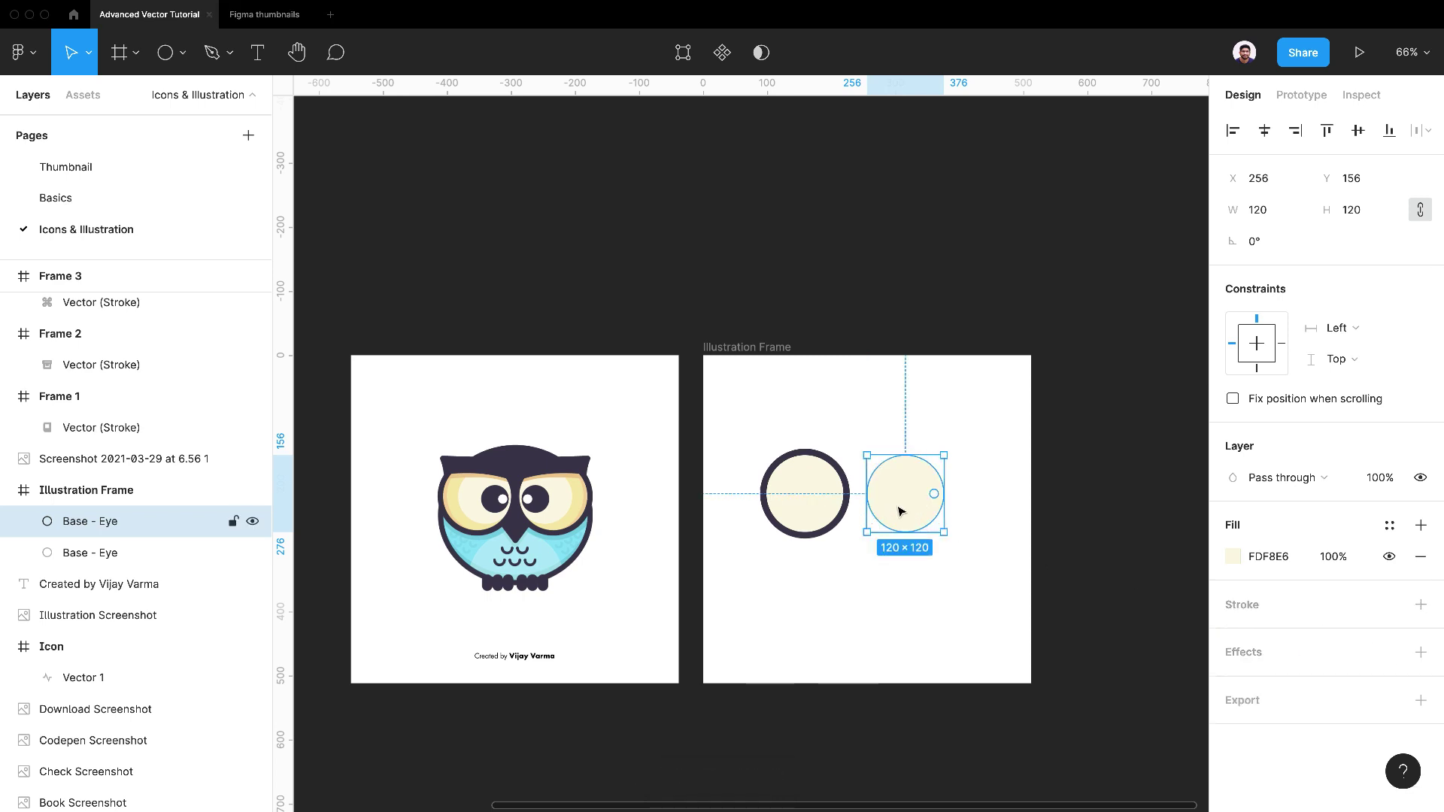
Step: Duplicate the strokeless circle and lay the copy over it, shifted about 8 px to the right
{"action": "scroll", "coordinate": [900, 512], "scroll_direction": "up", "scroll_amount": 4}
{"action": "key", "text": "super+d"}
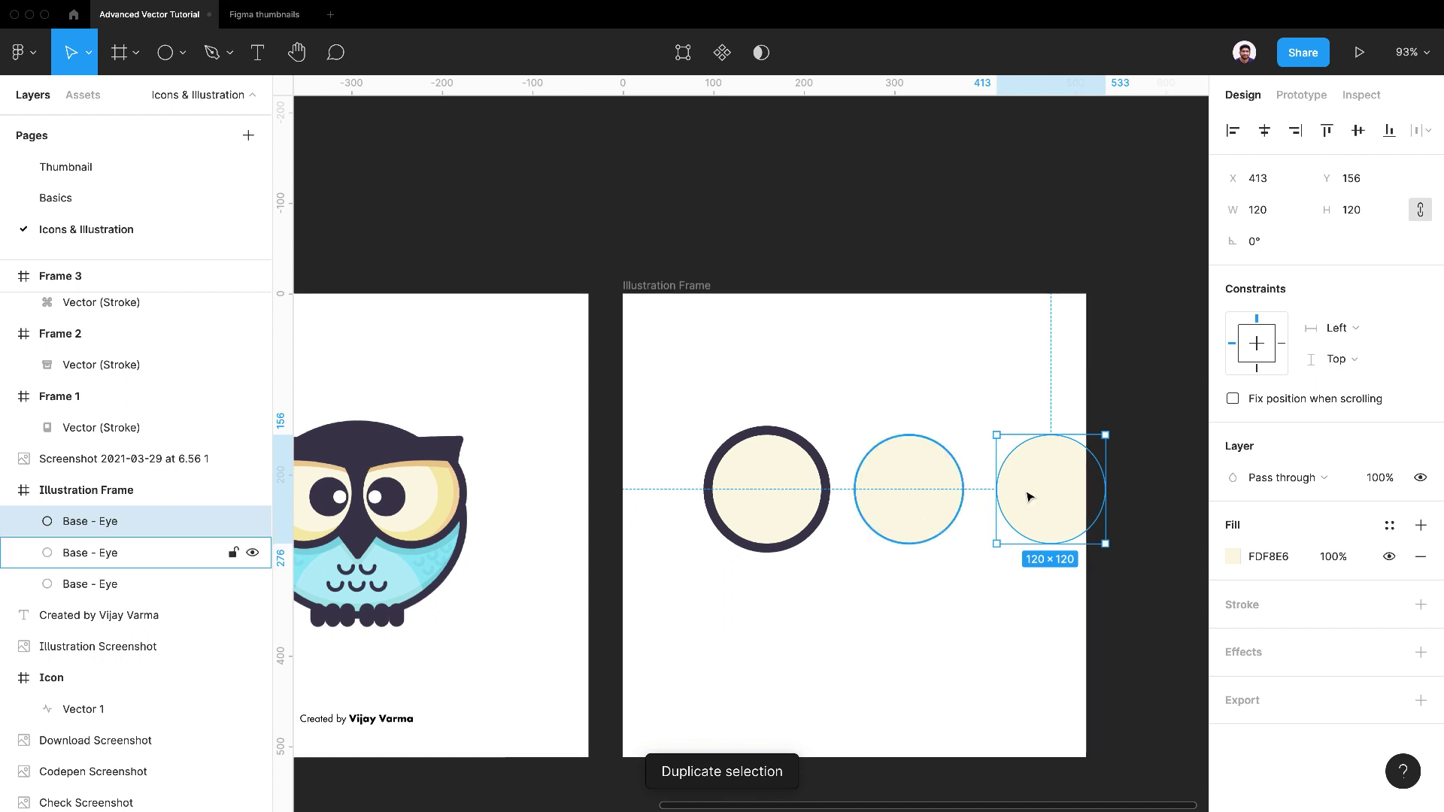
{"action": "left_click_drag", "start_coordinate": [1055, 497], "coordinate": [849, 495]}
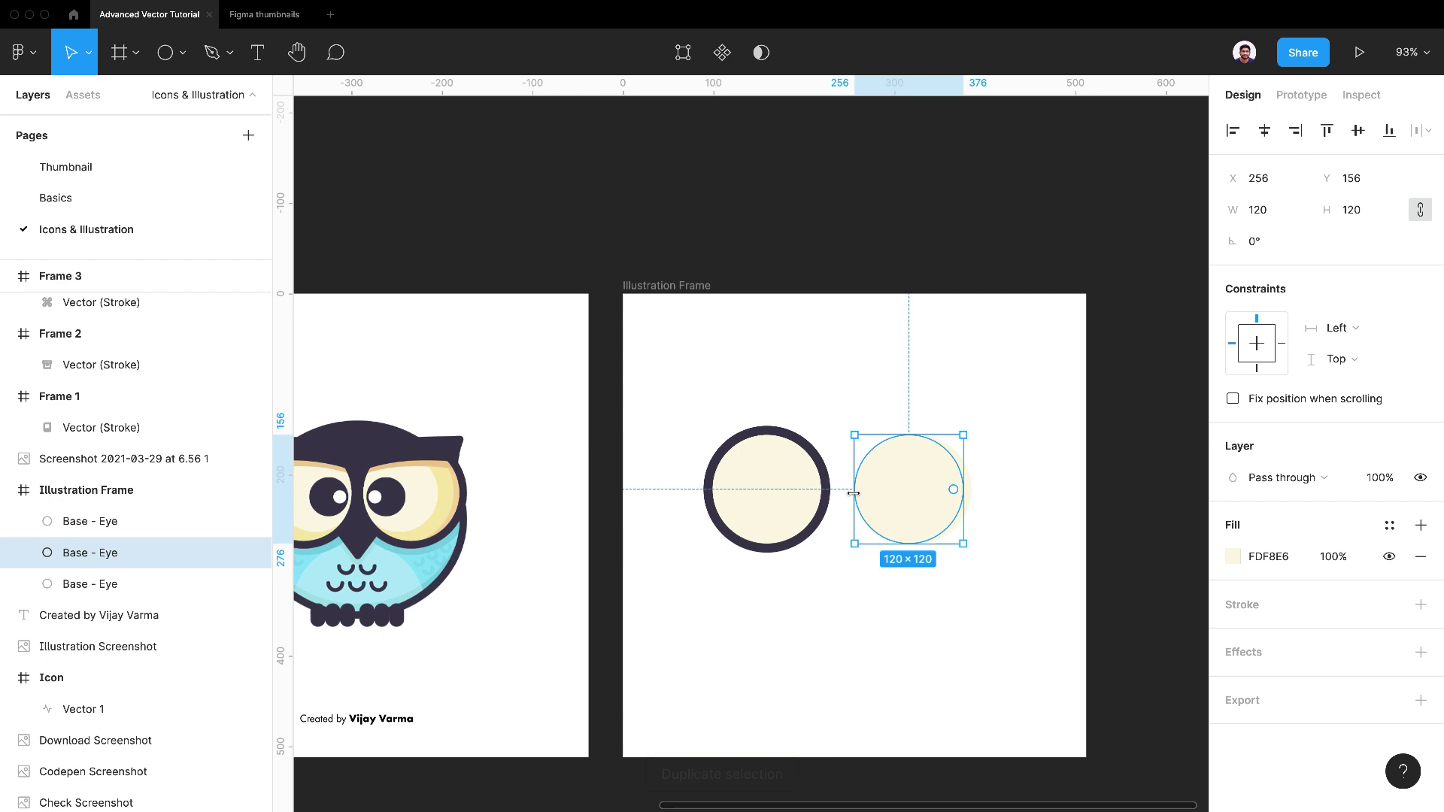
Step: Fill the underlying strokeless circle with the peach shadow colour (F7D6A1) sampled from the owl reference's eye
{"action": "scroll", "coordinate": [849, 494], "scroll_direction": "left", "scroll_amount": 5}
{"action": "left_click", "coordinate": [1234, 558]}
{"action": "key", "text": "i"}
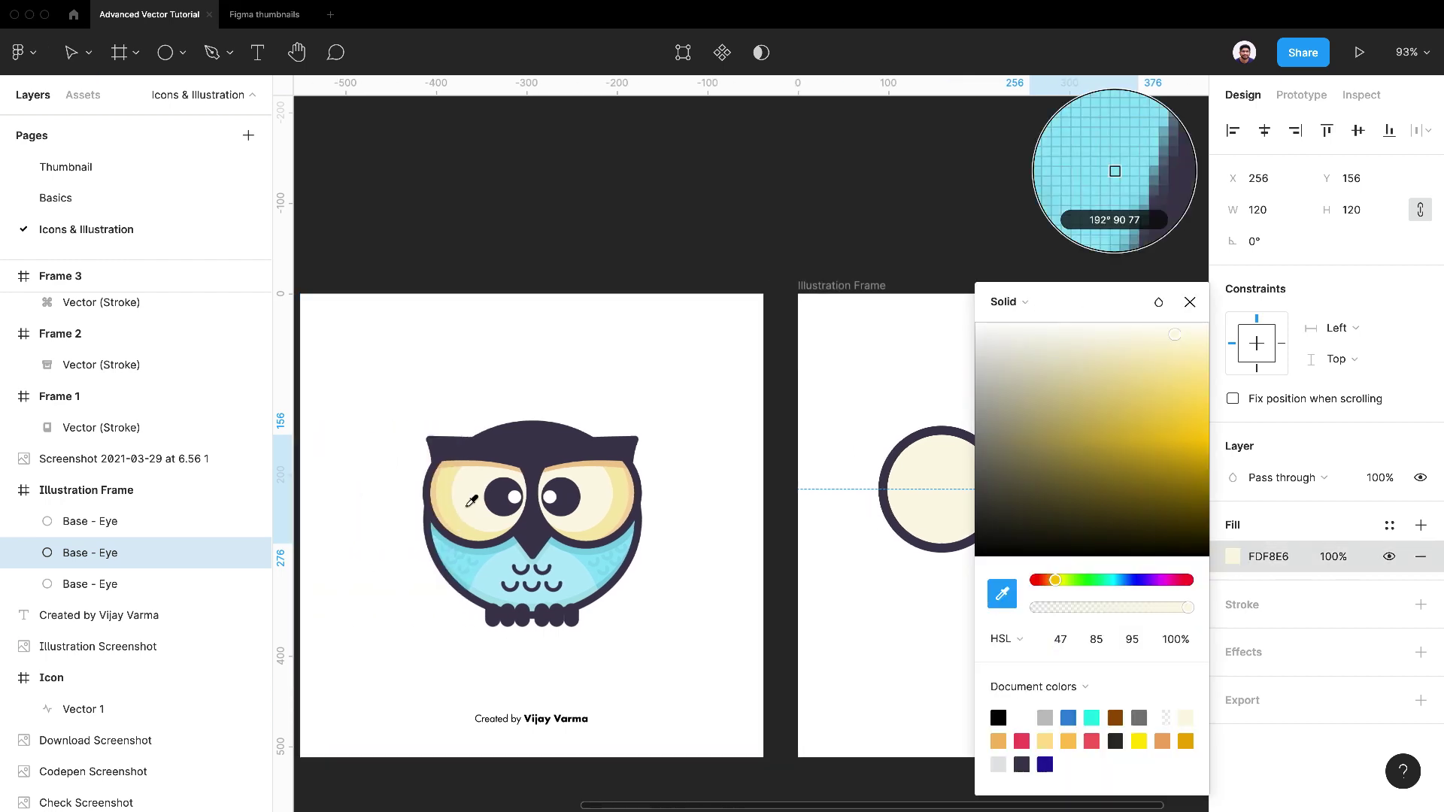
{"action": "left_click", "coordinate": [438, 486]}
{"action": "left_click", "coordinate": [840, 596]}
Step: Subtract the upper cream circle from the peach circle to form a thin crescent
{"action": "scroll", "coordinate": [840, 596], "scroll_direction": "down", "scroll_amount": 2}
{"action": "left_click", "coordinate": [1079, 516]}
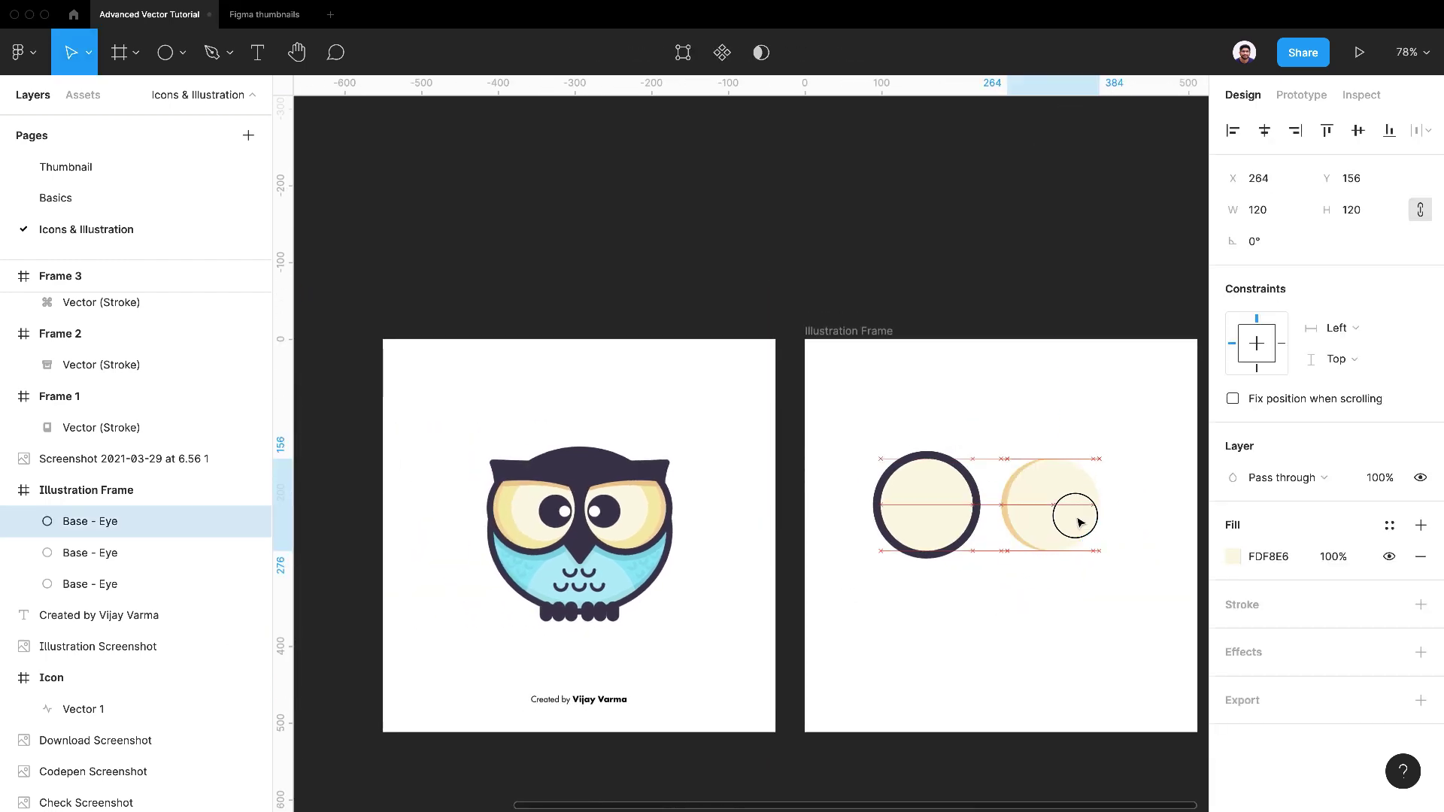
{"action": "key", "text": "shift+Down"}
{"action": "left_click_drag", "start_coordinate": [1118, 449], "coordinate": [1029, 535]}
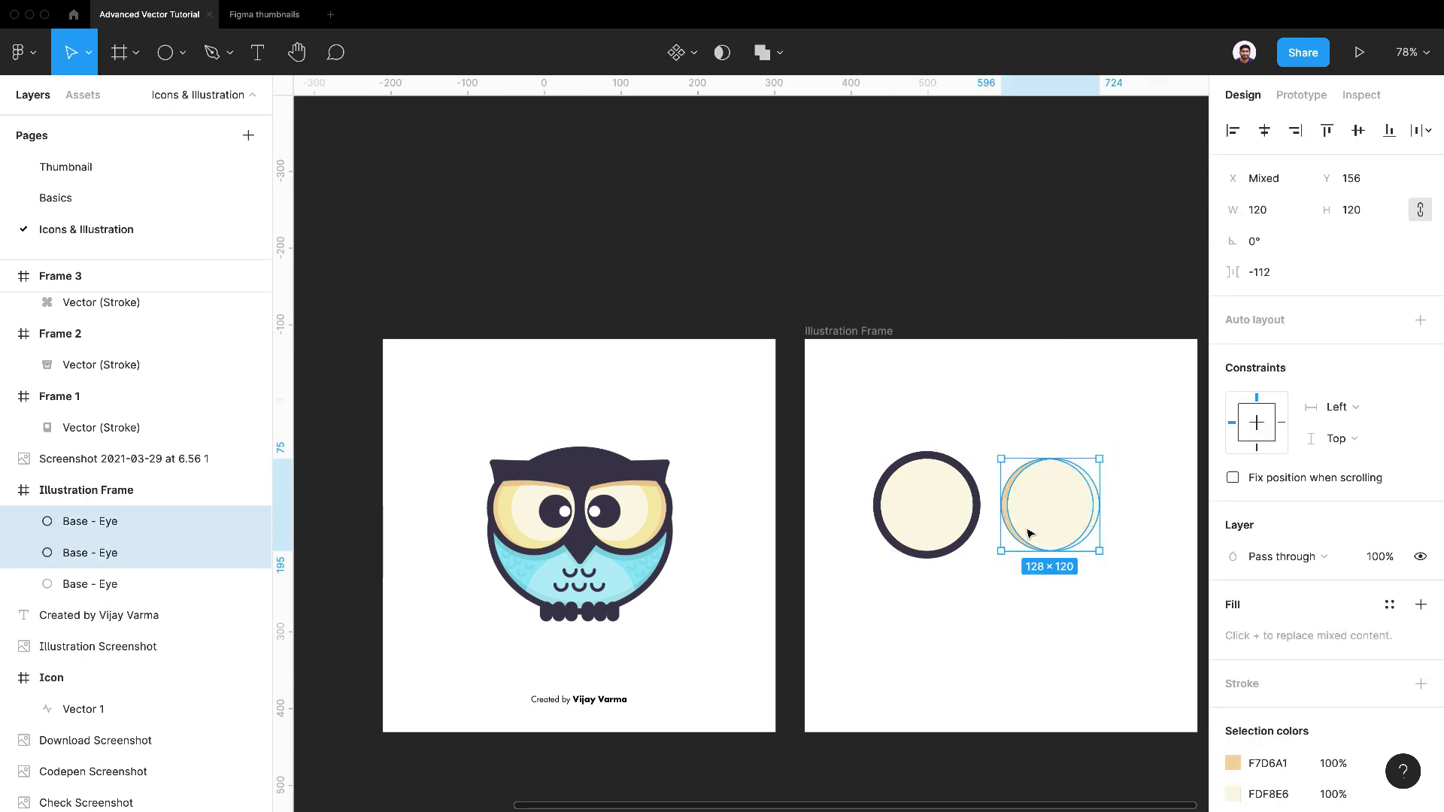
{"action": "left_click", "coordinate": [779, 53]}
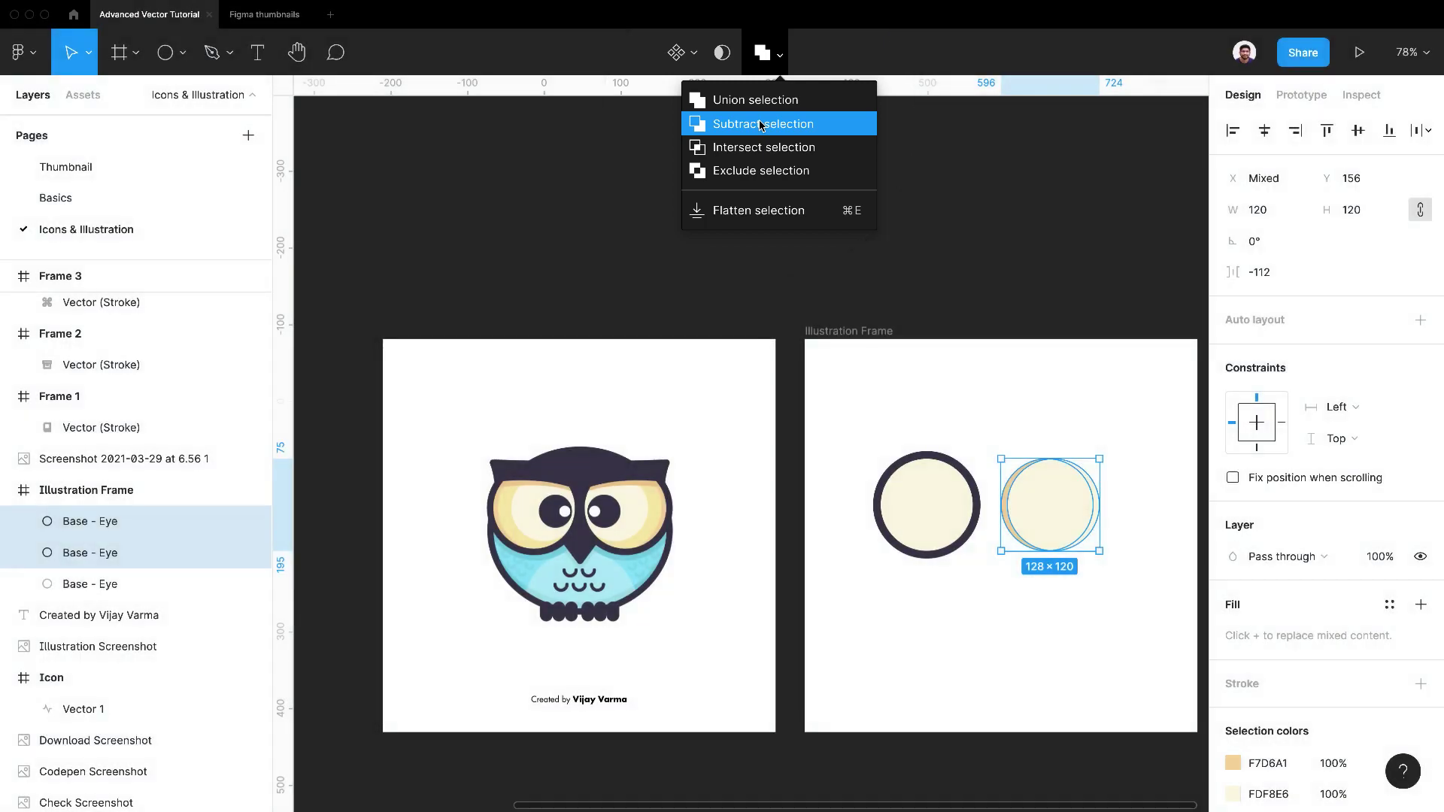
{"action": "left_click", "coordinate": [762, 125]}
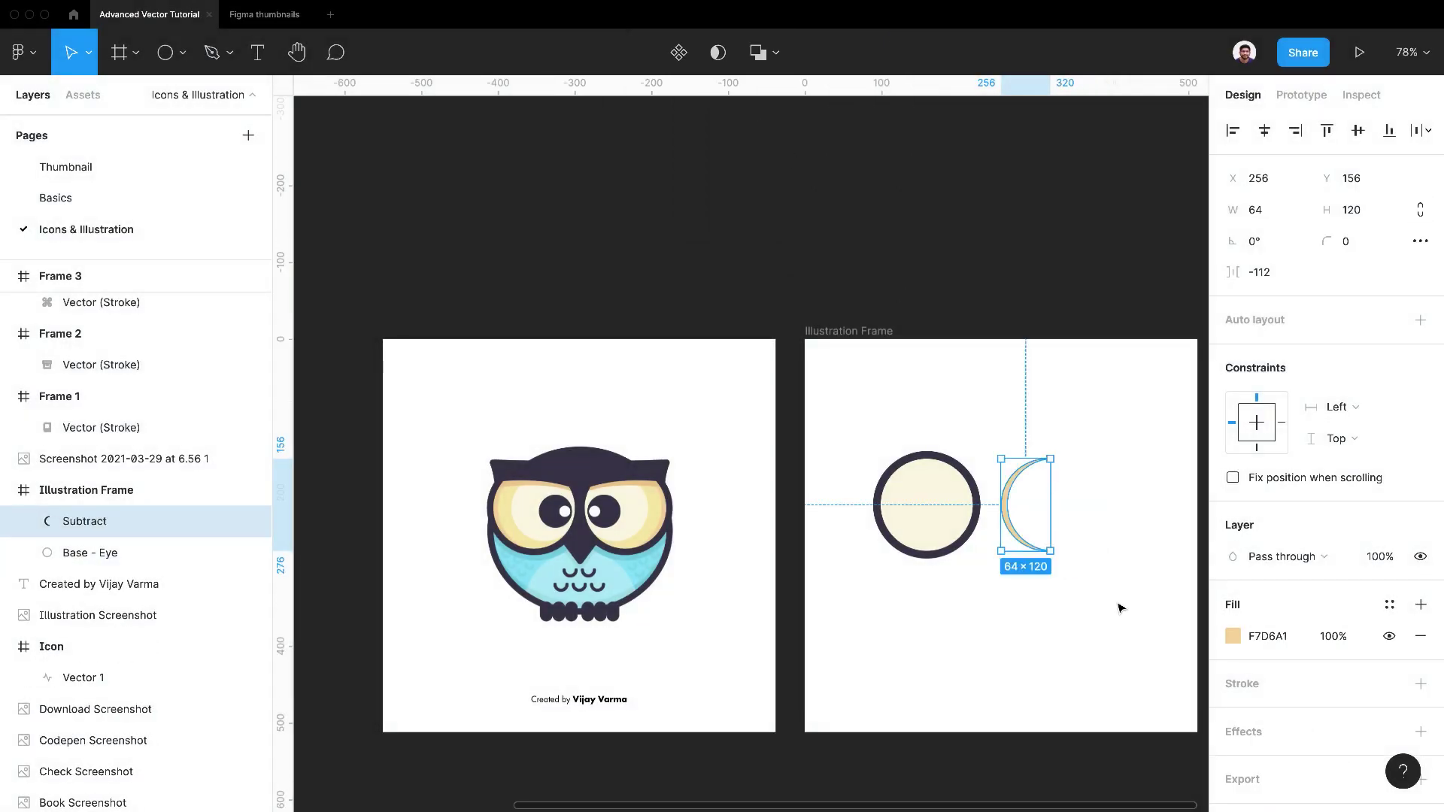
Step: Move the peach crescent onto the inner left edge of the outlined eye circle
{"action": "left_click", "coordinate": [1062, 592]}
{"action": "scroll", "coordinate": [1062, 592], "scroll_direction": "up", "scroll_amount": 3}
{"action": "left_click", "coordinate": [1015, 533]}
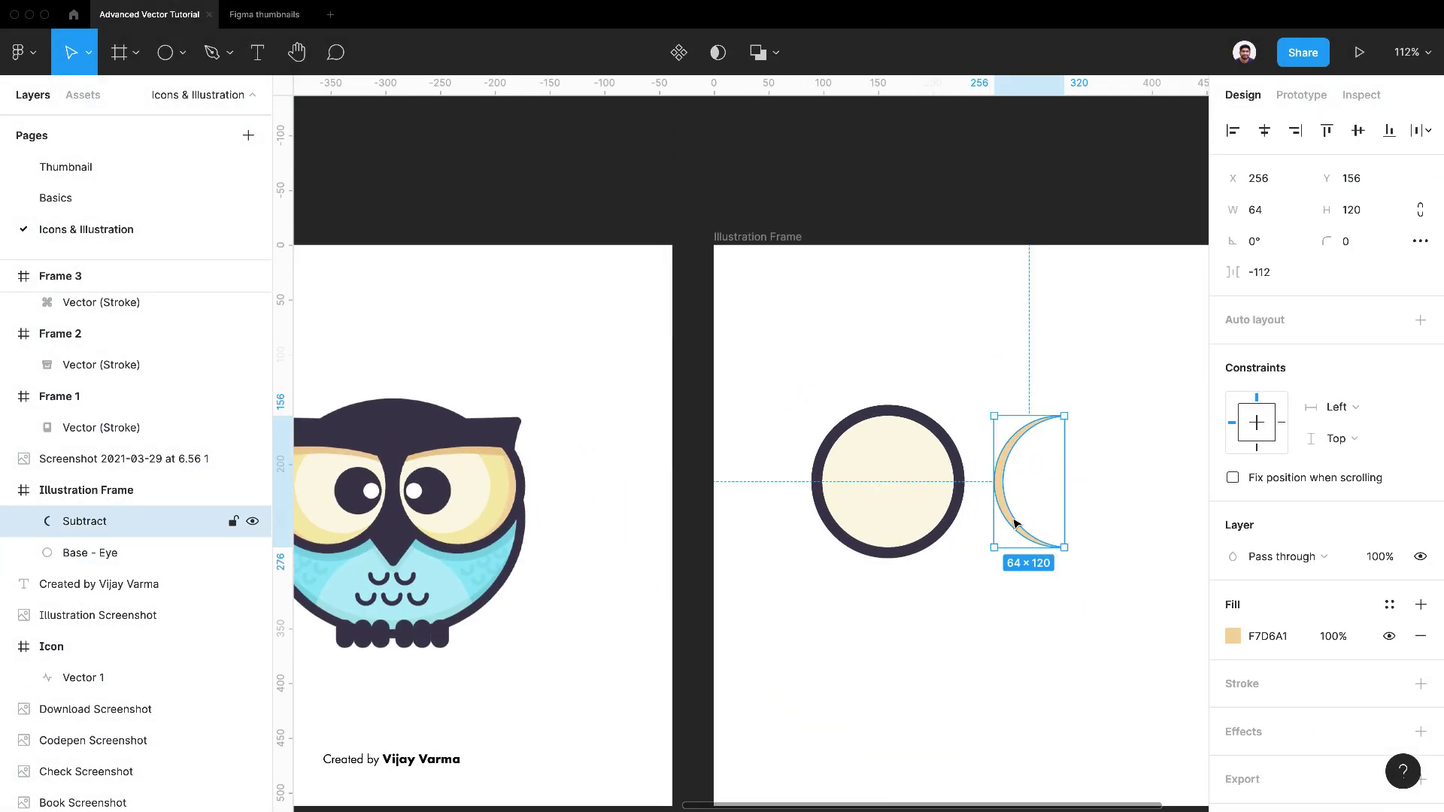
{"action": "left_click_drag", "start_coordinate": [1015, 521], "coordinate": [845, 526]}
{"action": "left_click", "coordinate": [886, 589]}
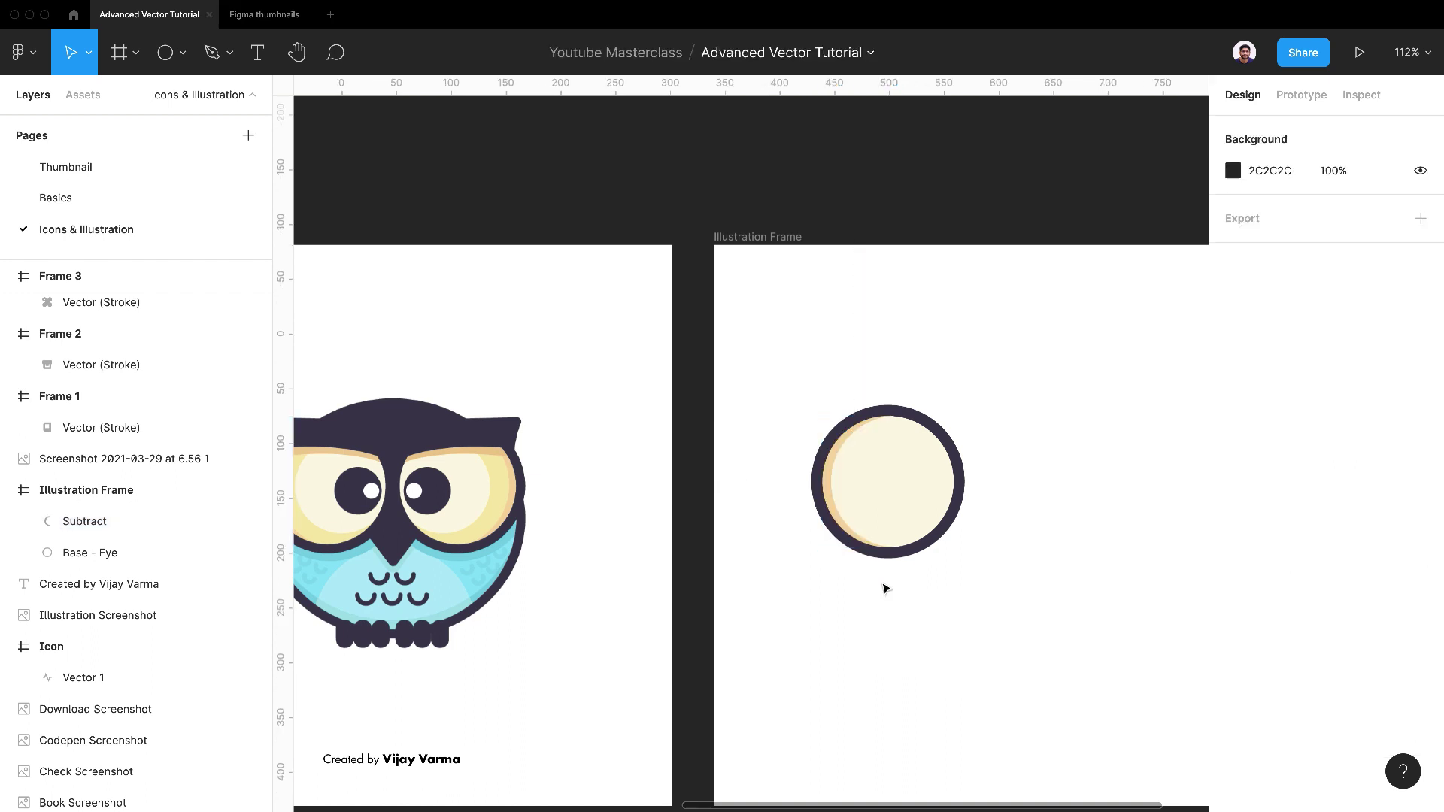
{"action": "scroll", "coordinate": [900, 591], "scroll_direction": "down", "scroll_amount": 5}
{"action": "scroll", "coordinate": [901, 586], "scroll_direction": "up", "scroll_amount": 3}
{"action": "left_click", "coordinate": [901, 515], "text": "super"}
{"action": "key", "text": "super+d"}
{"action": "left_click_drag", "start_coordinate": [901, 515], "coordinate": [1020, 517]}
{"action": "key", "text": "super+z"}
{"action": "left_click", "coordinate": [968, 600]}
Step: Duplicate the outlined eye circle, shift the copy horizontally to X 279, and remove its stroke
{"action": "left_click", "coordinate": [937, 483]}
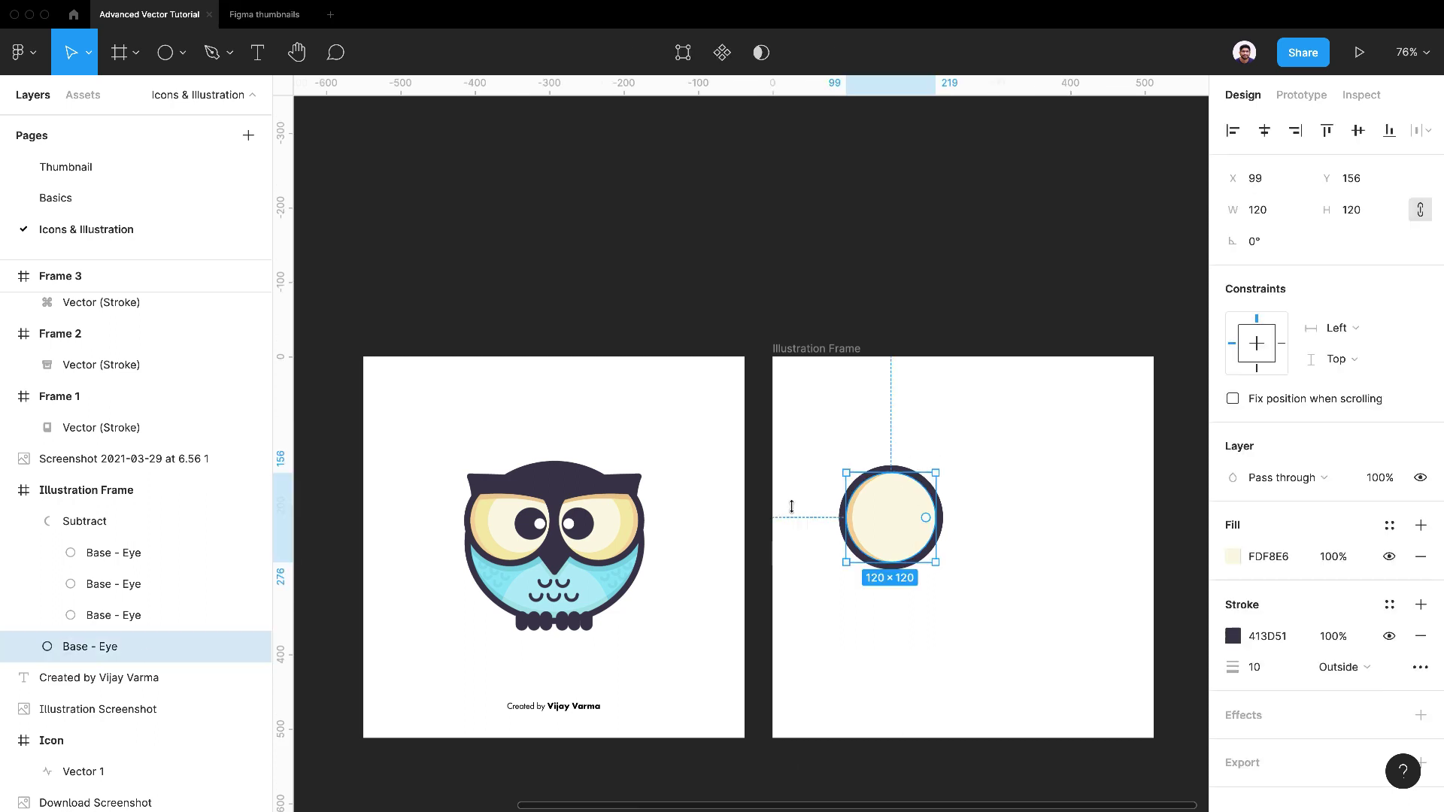
{"action": "key", "text": "ctrl+d"}
{"action": "key", "text": "shift+Right"}
{"action": "key", "text": "shift+Right"}
{"action": "key", "text": "shift+Right"}
{"action": "key", "text": "shift+Right"}
{"action": "key", "text": "shift+Right"}
{"action": "key", "text": "shift+Right"}
{"action": "key", "text": "shift+Right"}
{"action": "key", "text": "shift+Right"}
{"action": "key", "text": "shift+Right"}
{"action": "key", "text": "shift+Right"}
{"action": "key", "text": "shift+Right"}
{"action": "key", "text": "shift+Right"}
{"action": "key", "text": "shift+Right"}
{"action": "key", "text": "shift+Right"}
{"action": "key", "text": "shift+Right"}
{"action": "key", "text": "shift+Right"}
{"action": "key", "text": "shift+Right"}
{"action": "key", "text": "shift+Right"}
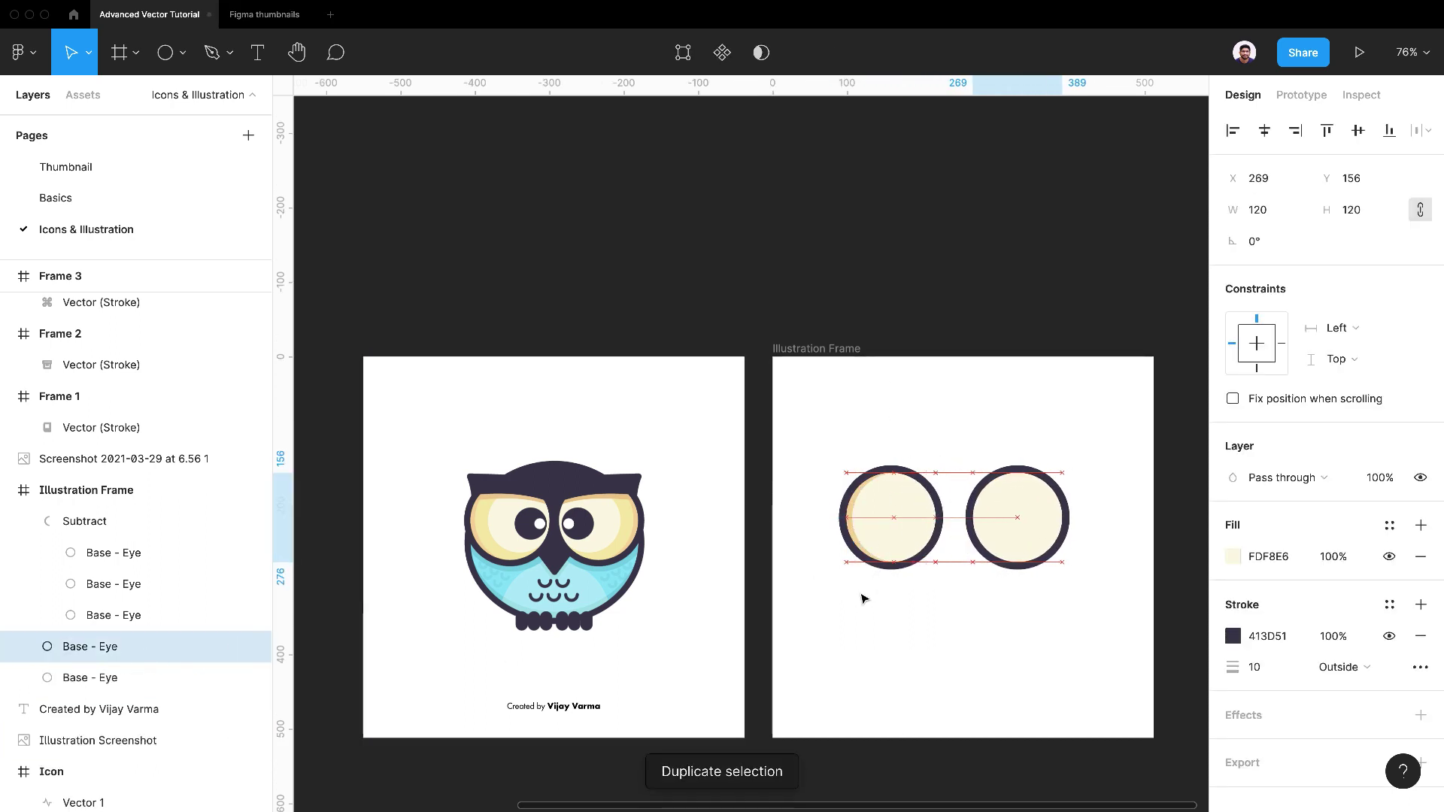
{"action": "left_click", "coordinate": [1421, 636]}
{"action": "left_click", "coordinate": [978, 617]}
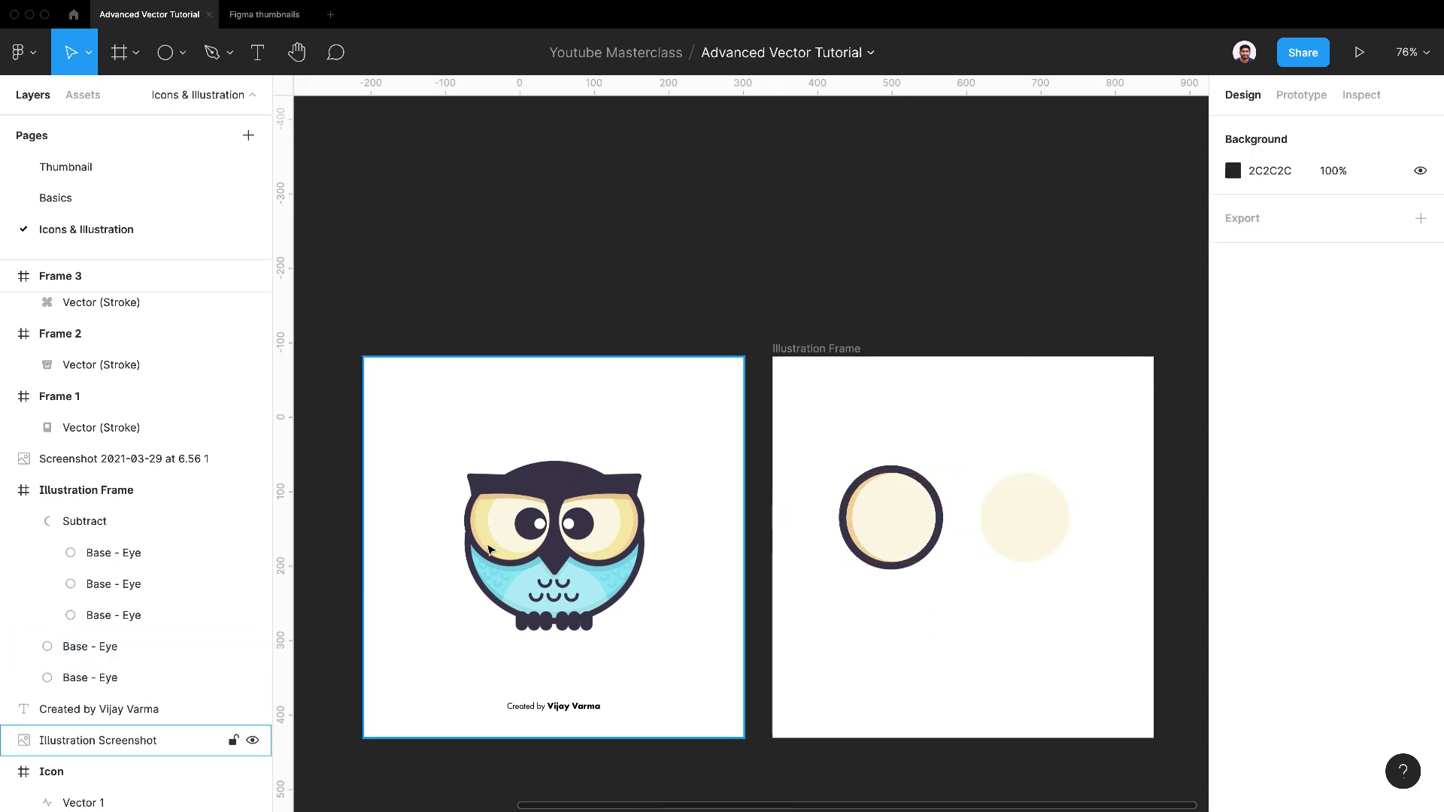
Step: Duplicate the strokeless circle with the copy offset up and right, and fill the lower circle with yellow (F7E8AD) sampled from the owl's eye
{"action": "left_click", "coordinate": [1014, 529]}
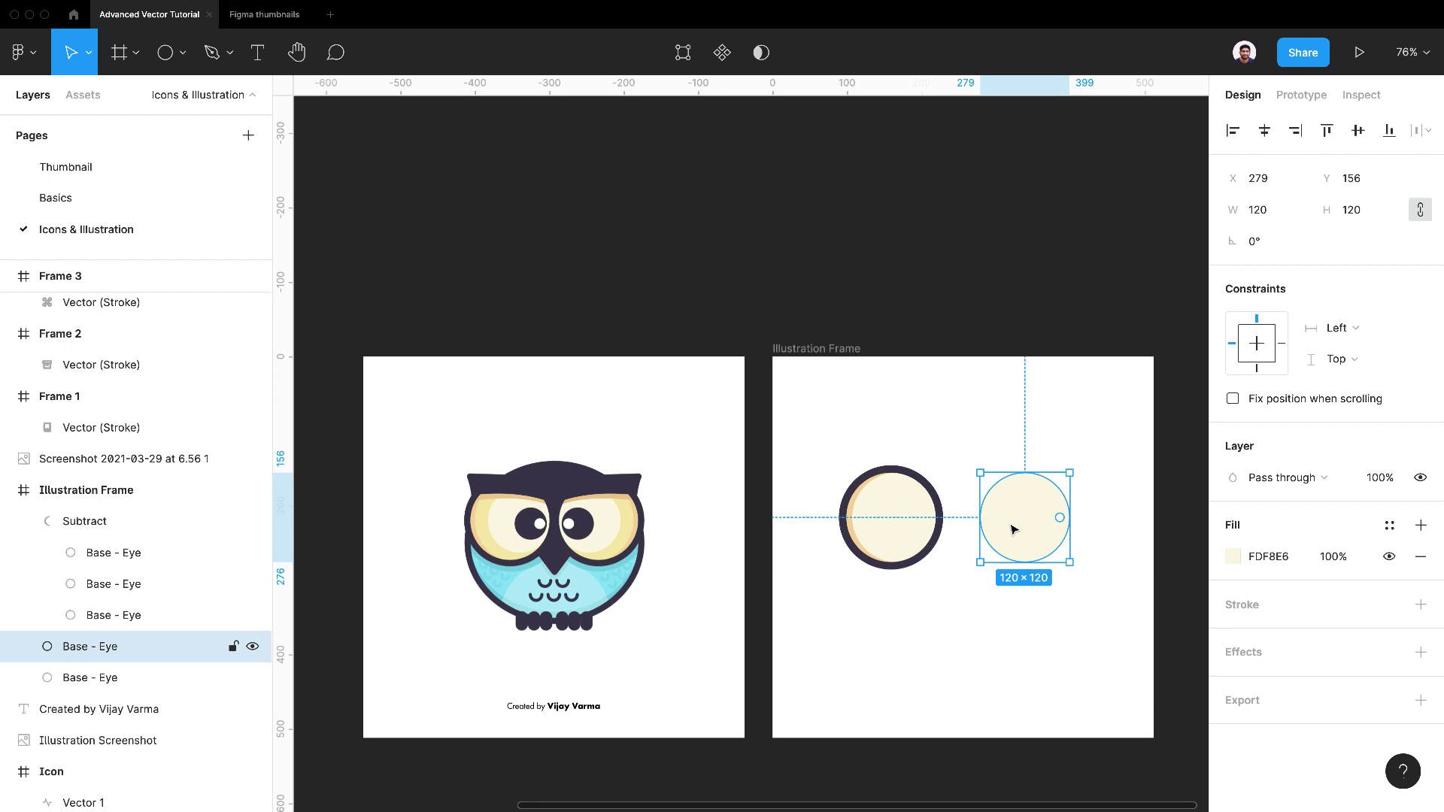
{"action": "key", "text": "ctrl+d"}
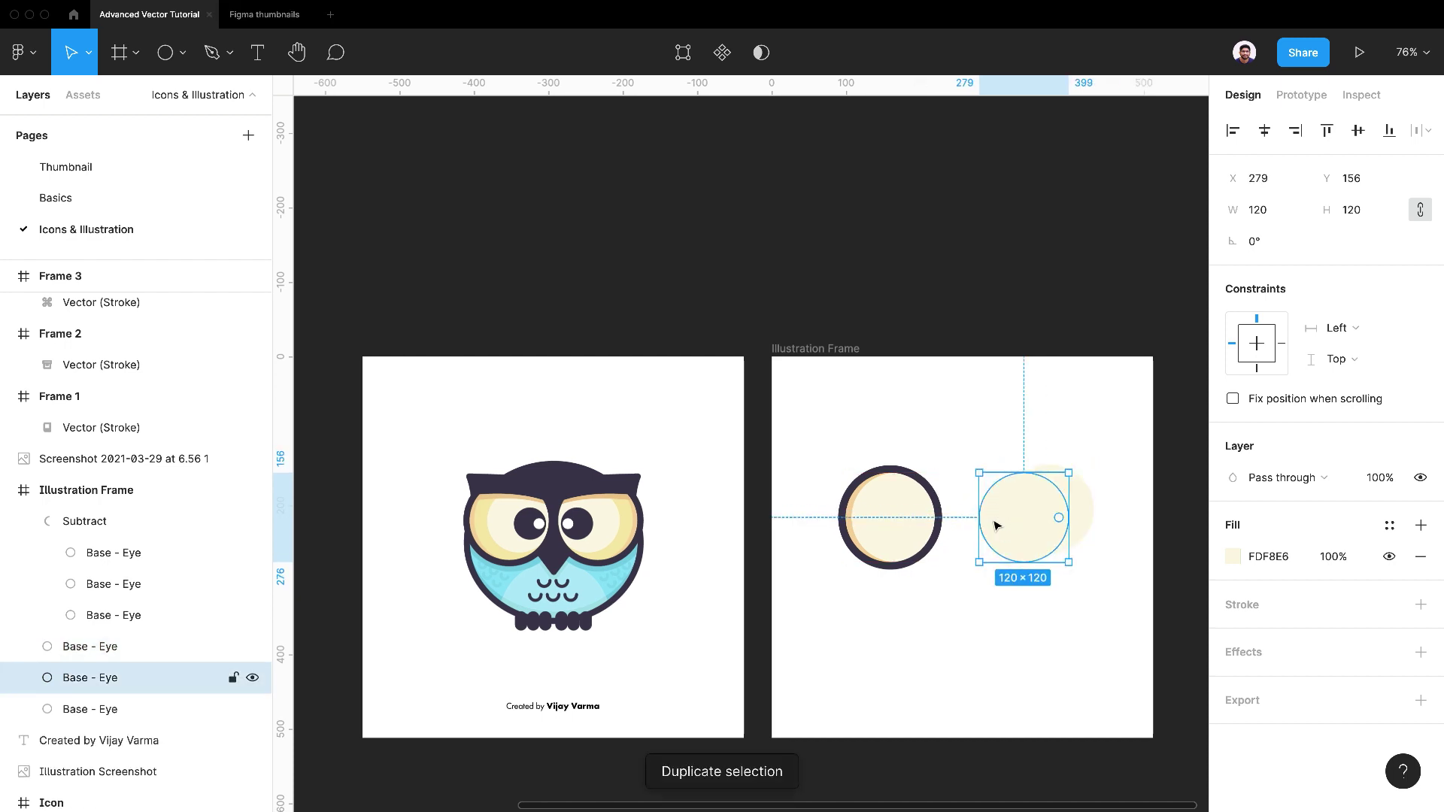
{"action": "left_click", "coordinate": [1233, 557]}
{"action": "left_click", "coordinate": [1006, 593]}
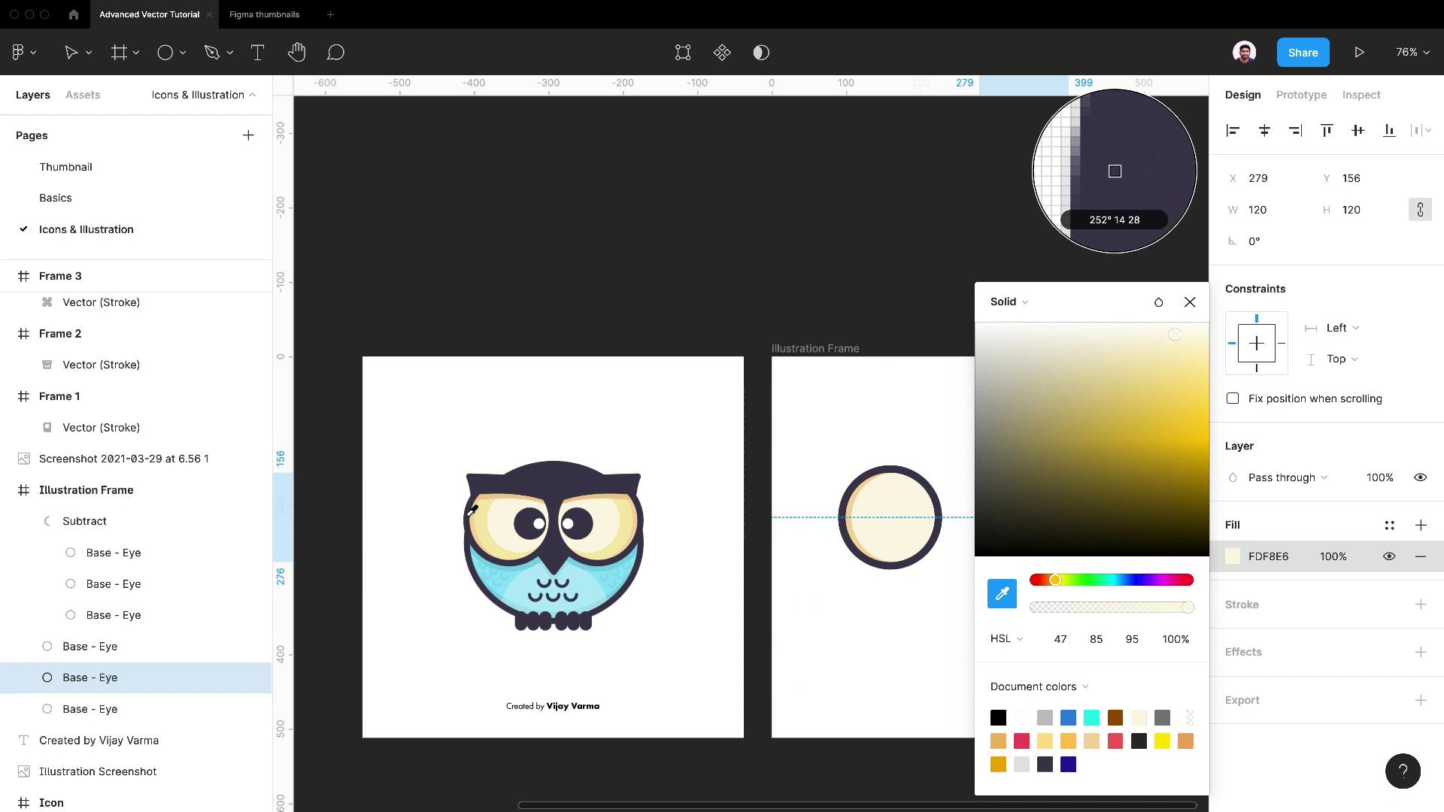
{"action": "left_click", "coordinate": [484, 512]}
{"action": "left_click", "coordinate": [907, 610]}
Step: With the cream circle at X 309, Y 136, subtract it from the yellow circle to form a wide crescent
{"action": "mouse_move", "coordinate": [1050, 519]}
{"action": "left_mouse_down"}
{"action": "mouse_move", "coordinate": [1038, 509]}
{"action": "mouse_move", "coordinate": [1048, 519]}
{"action": "left_mouse_up"}
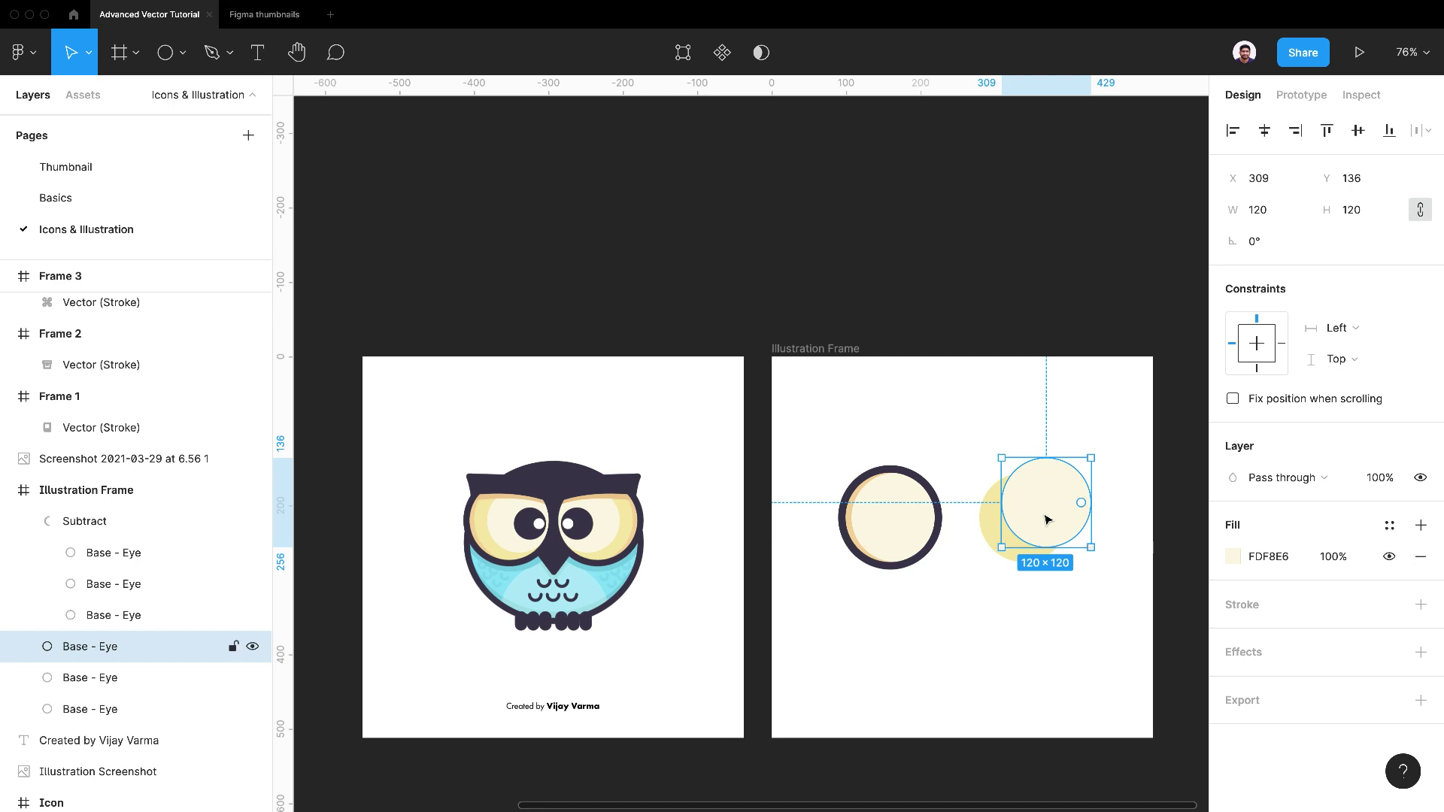
{"action": "left_click", "coordinate": [1014, 558], "text": "shift"}
{"action": "left_click", "coordinate": [776, 53]}
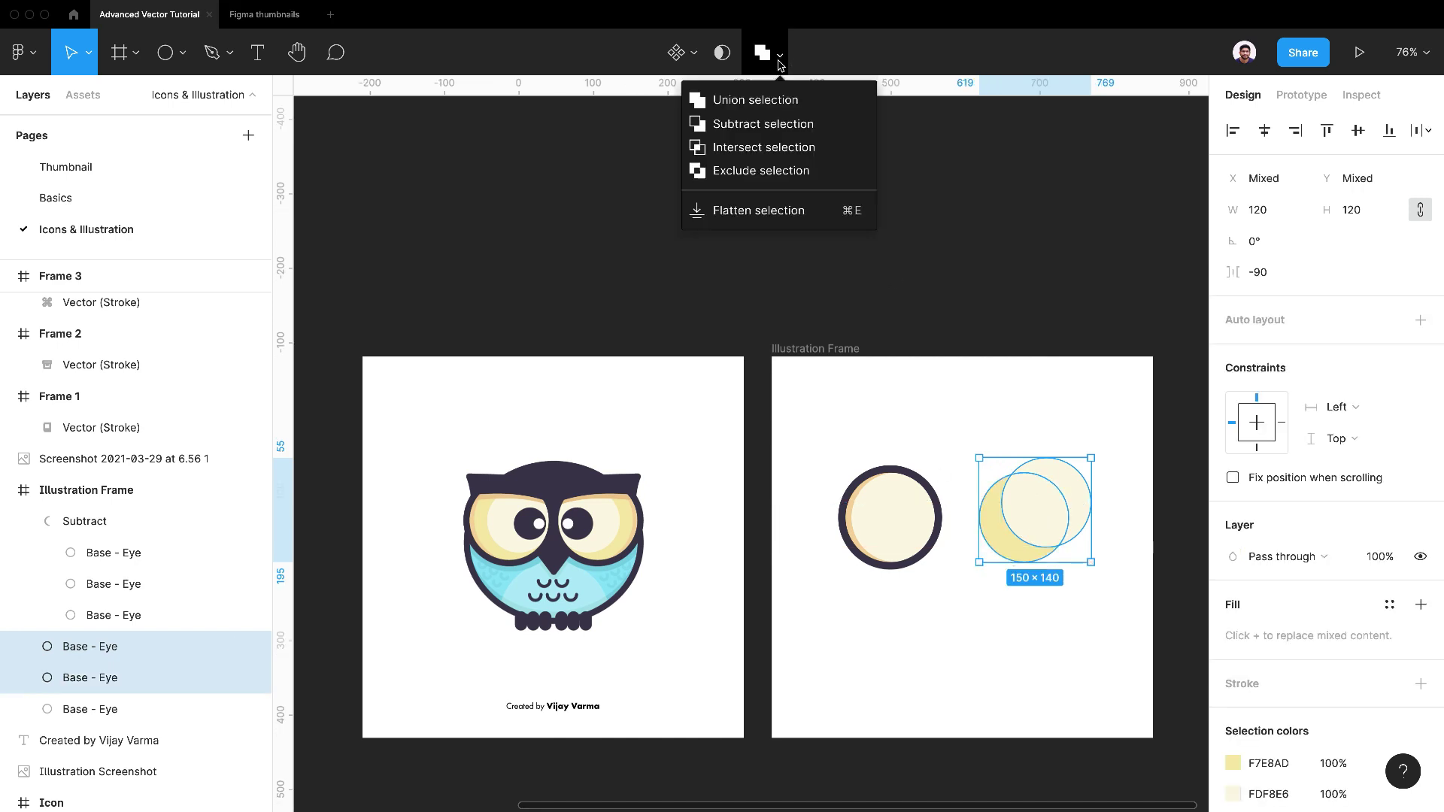
{"action": "left_click", "coordinate": [765, 124]}
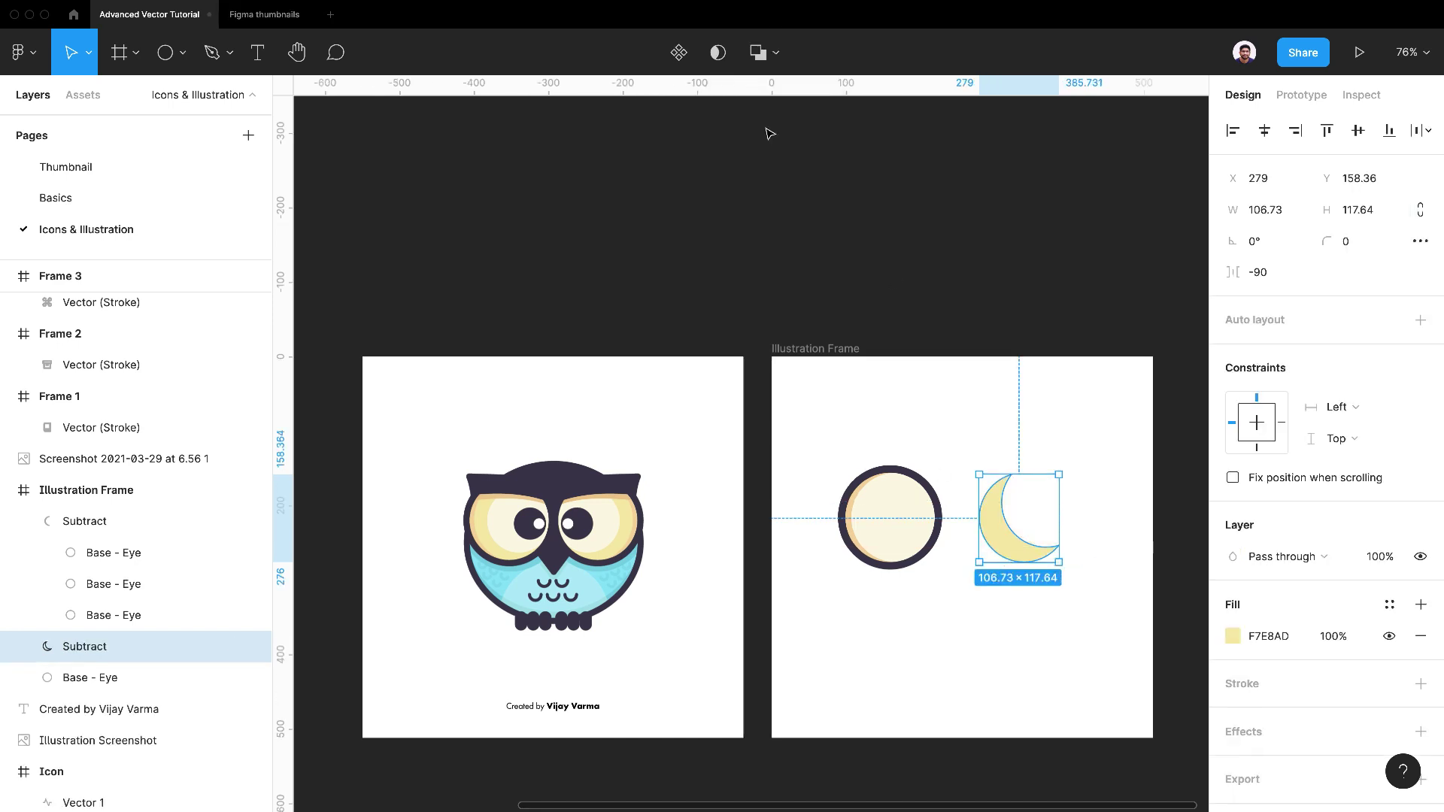
Step: Move the yellow crescent horizontally onto the outlined eye circle at X 99
{"action": "left_click", "coordinate": [1006, 607]}
{"action": "left_click_drag", "start_coordinate": [1009, 543], "coordinate": [876, 543]}
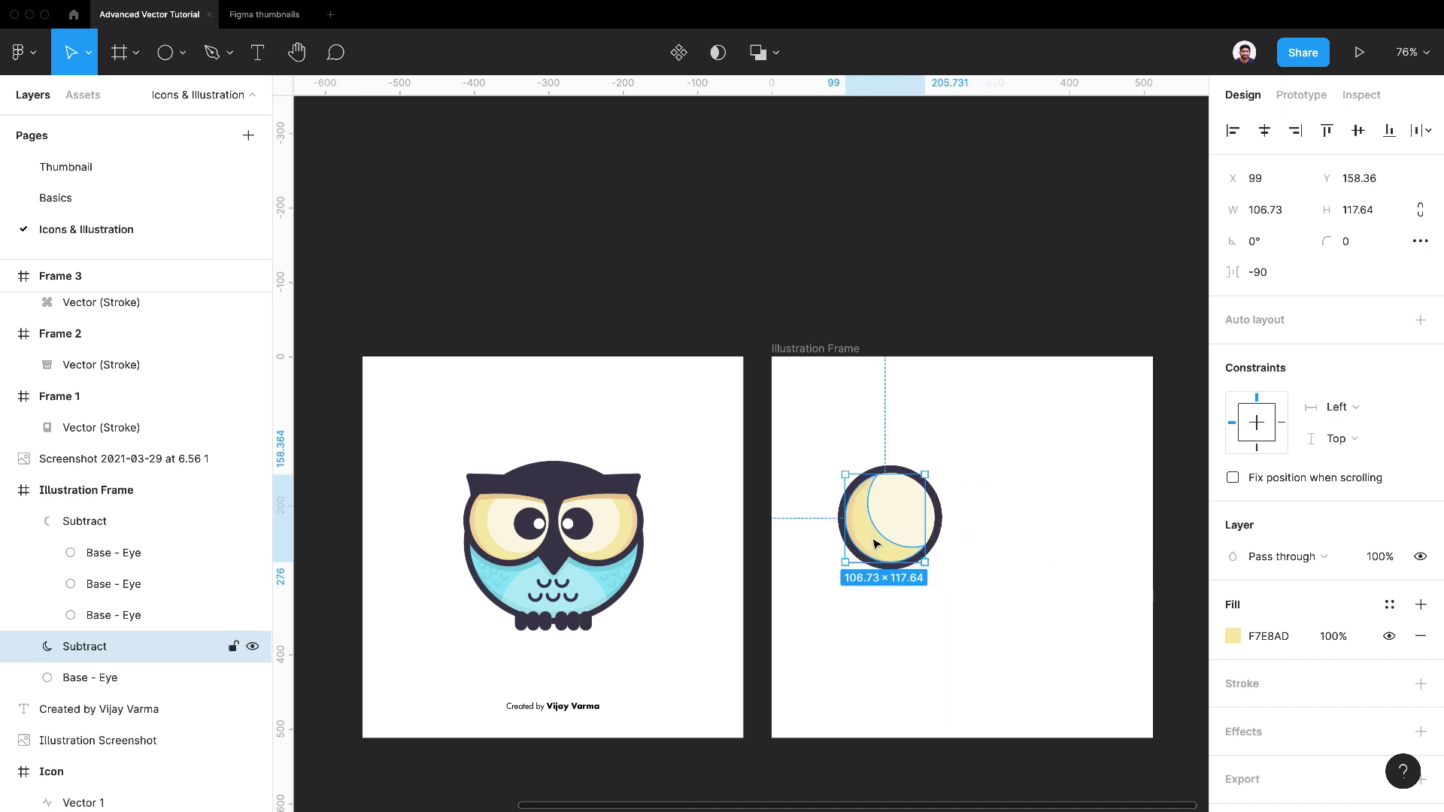
Step: Rename the peach crescent's layer "Dark Arc" and the yellow crescent's layer "Medium Dark Arc"
{"action": "left_click", "coordinate": [75, 522]}
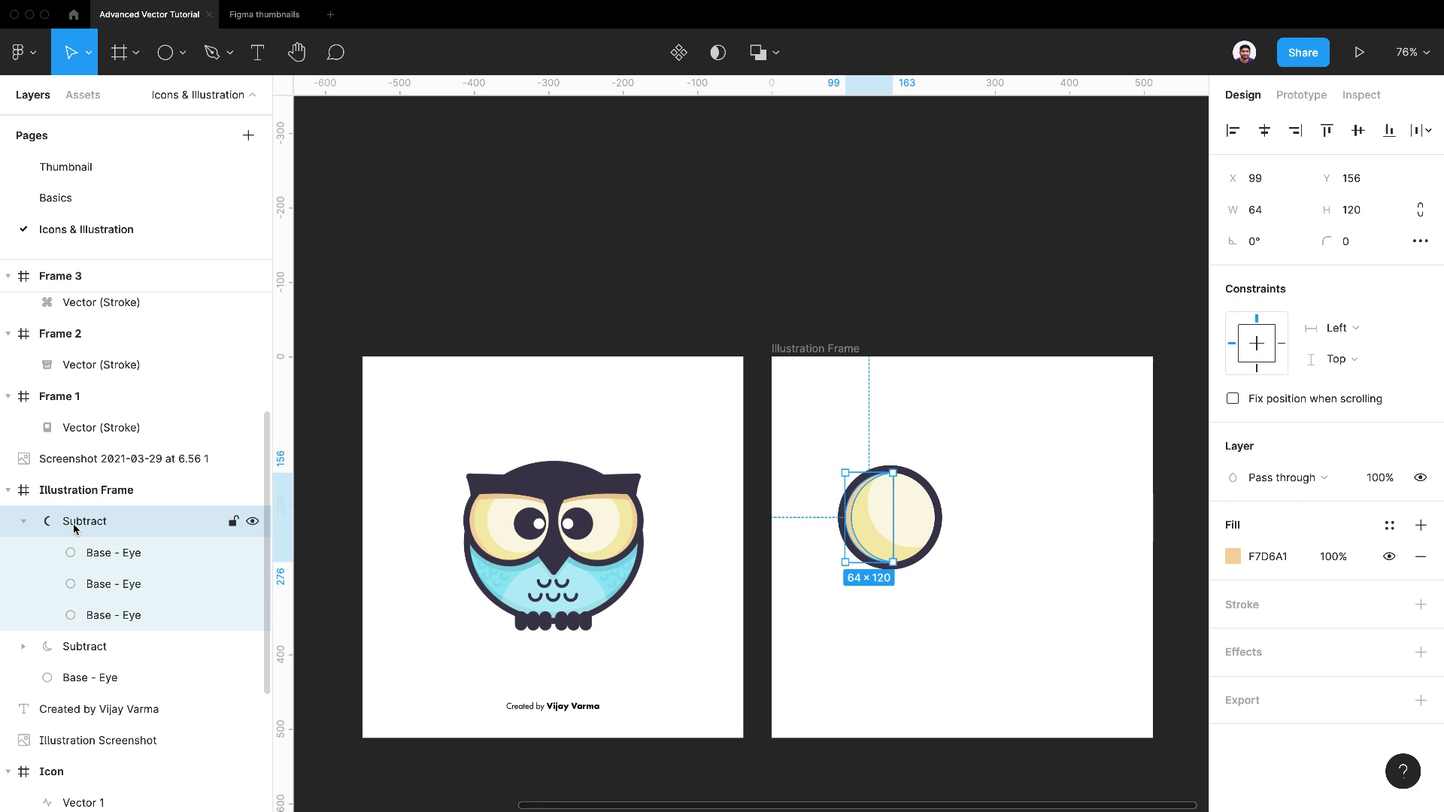
{"action": "left_click", "coordinate": [24, 523]}
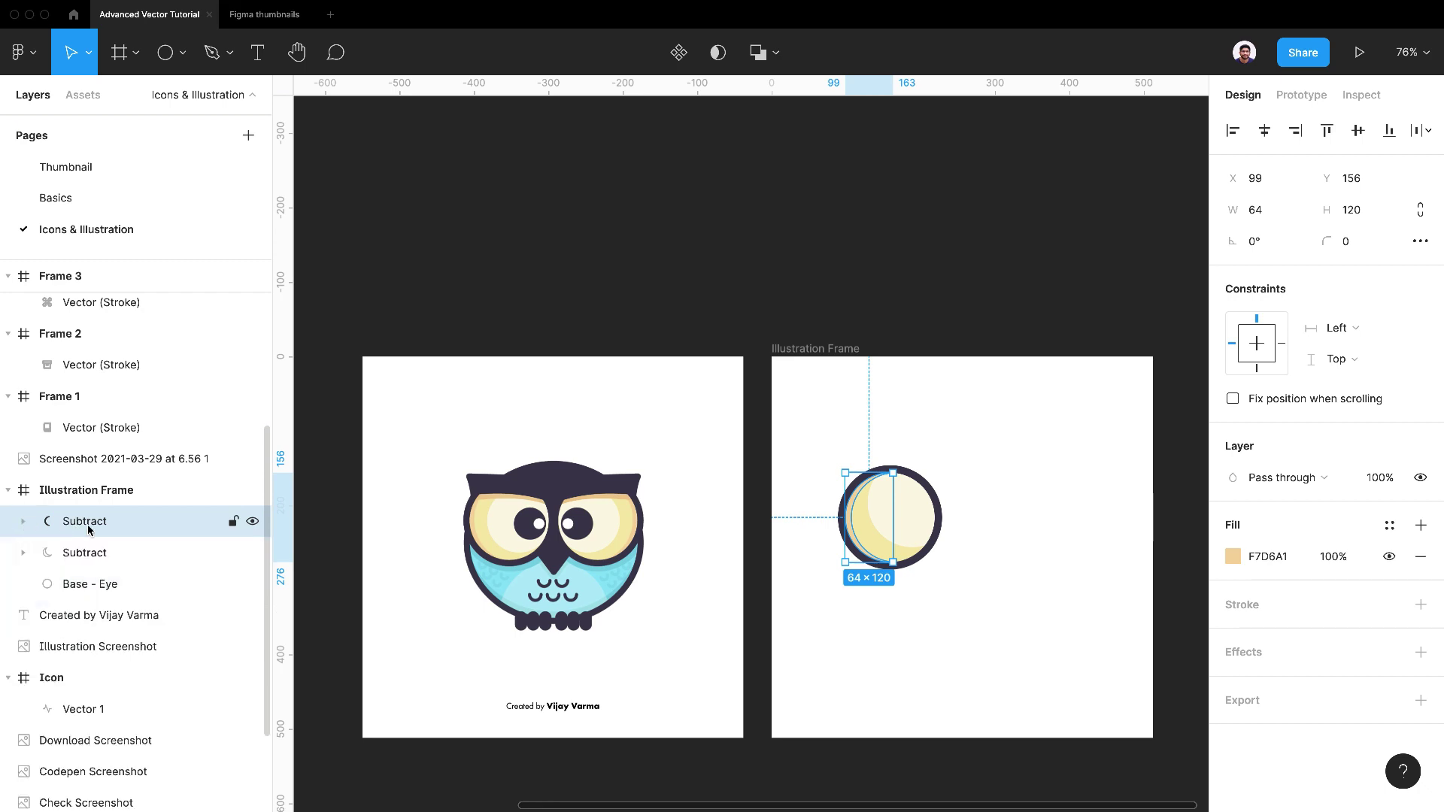
{"action": "key", "text": "ctrl+r"}
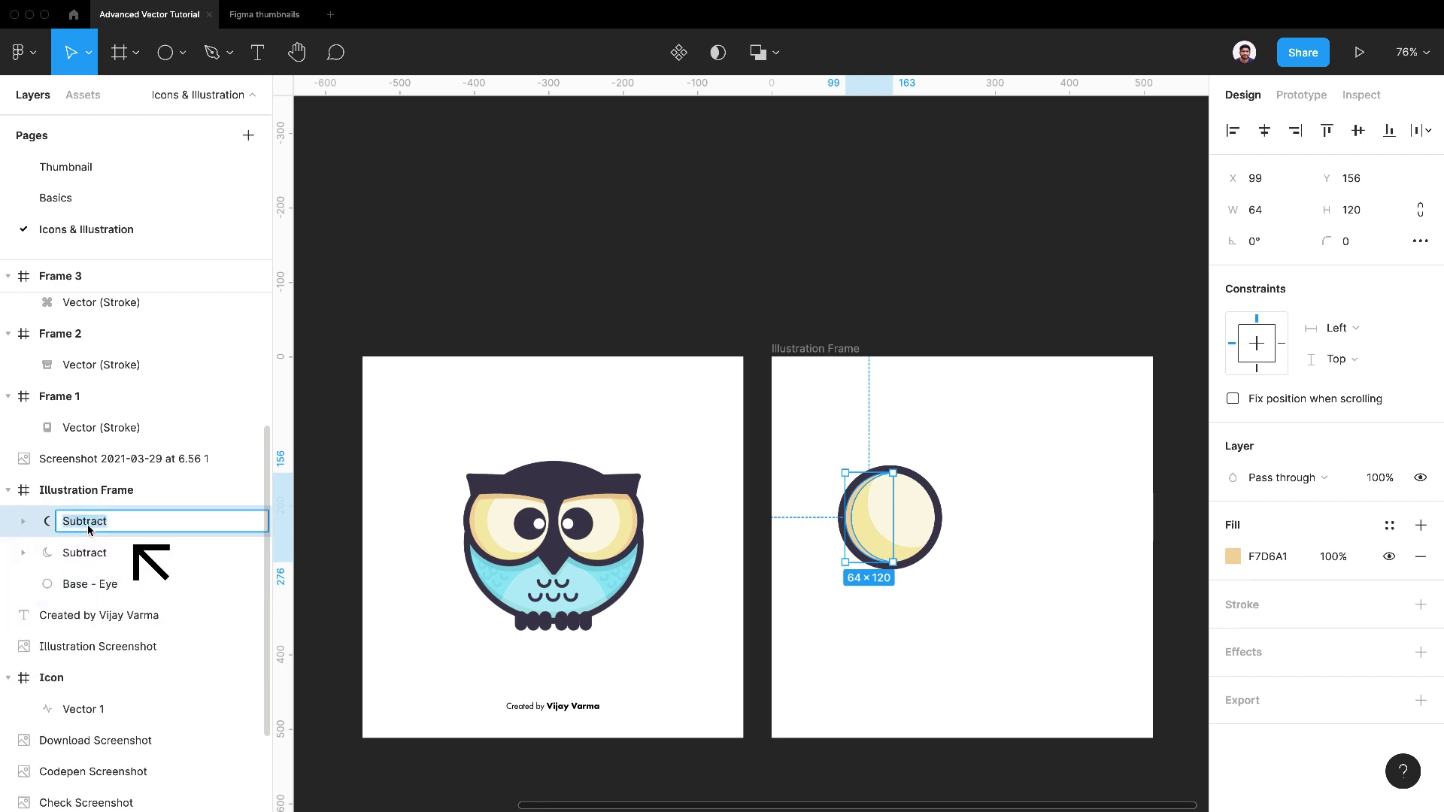
{"action": "type", "text": "Dark Arc"}
{"action": "key", "text": "Tab"}
{"action": "type", "text": "Medium "}
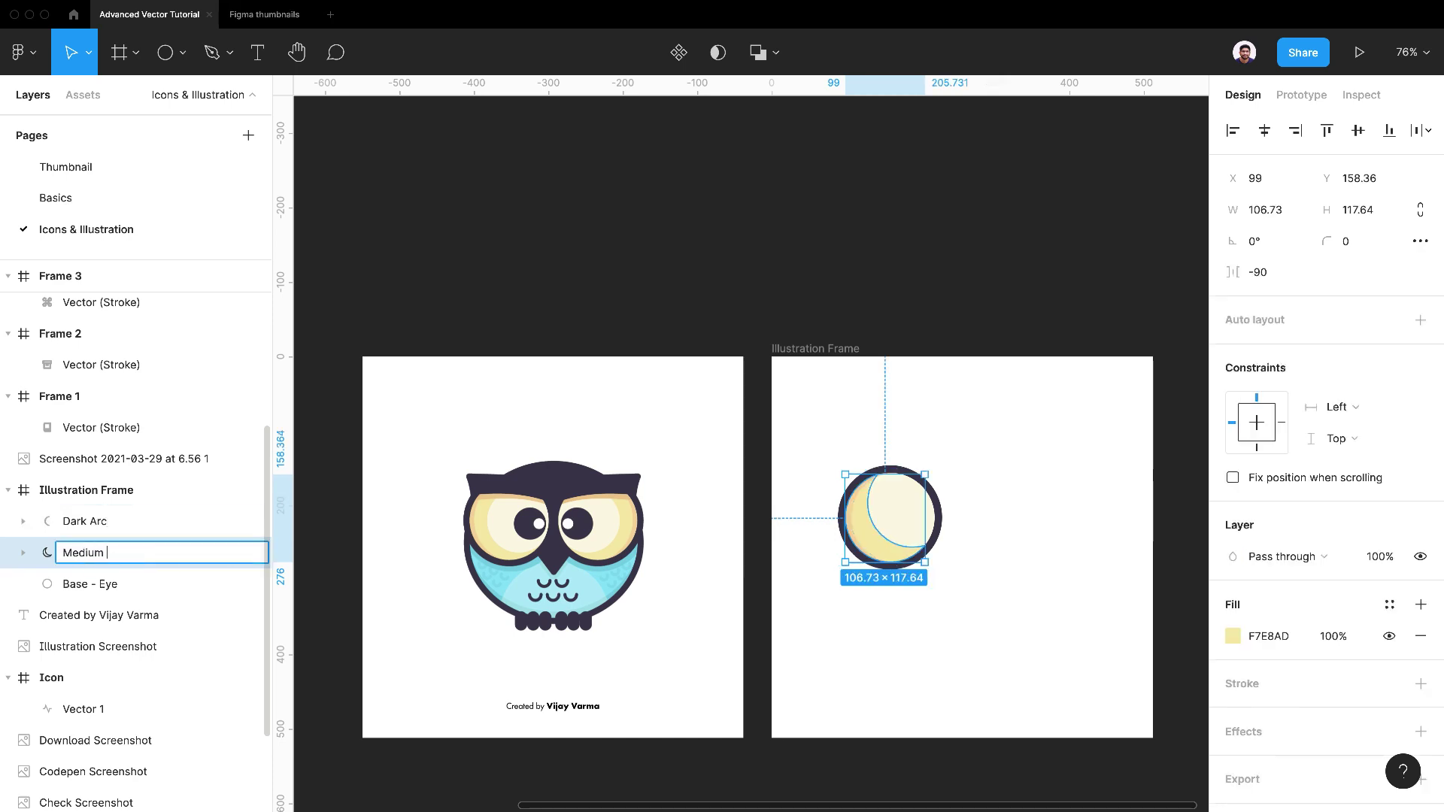
{"action": "type", "text": "Dark Arc"}
{"action": "key", "text": "Return"}
{"action": "left_click", "coordinate": [952, 658]}
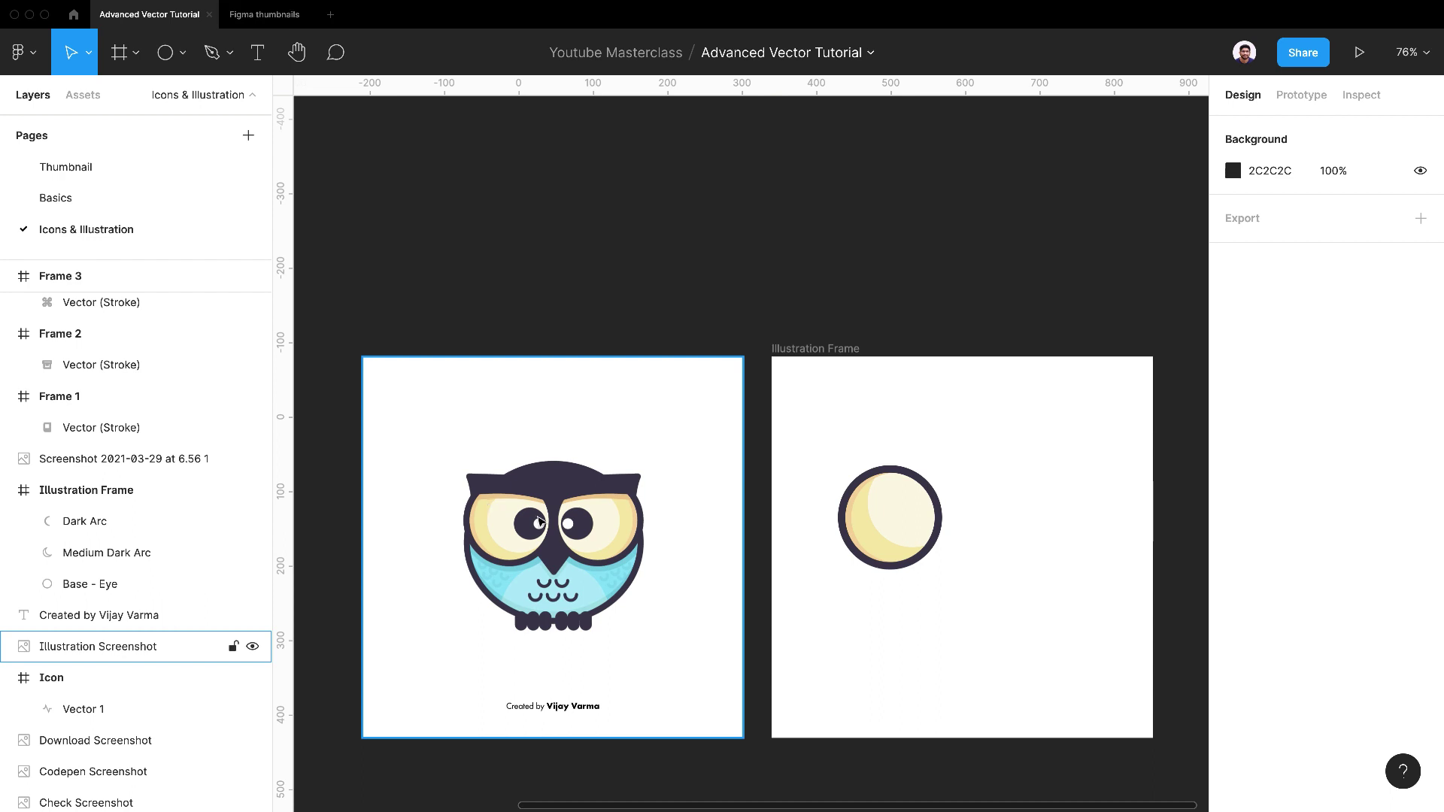
Step: Duplicate the outlined eye circle, shift the copy horizontally to X 269, and remove its stroke
{"action": "left_click", "coordinate": [939, 520]}
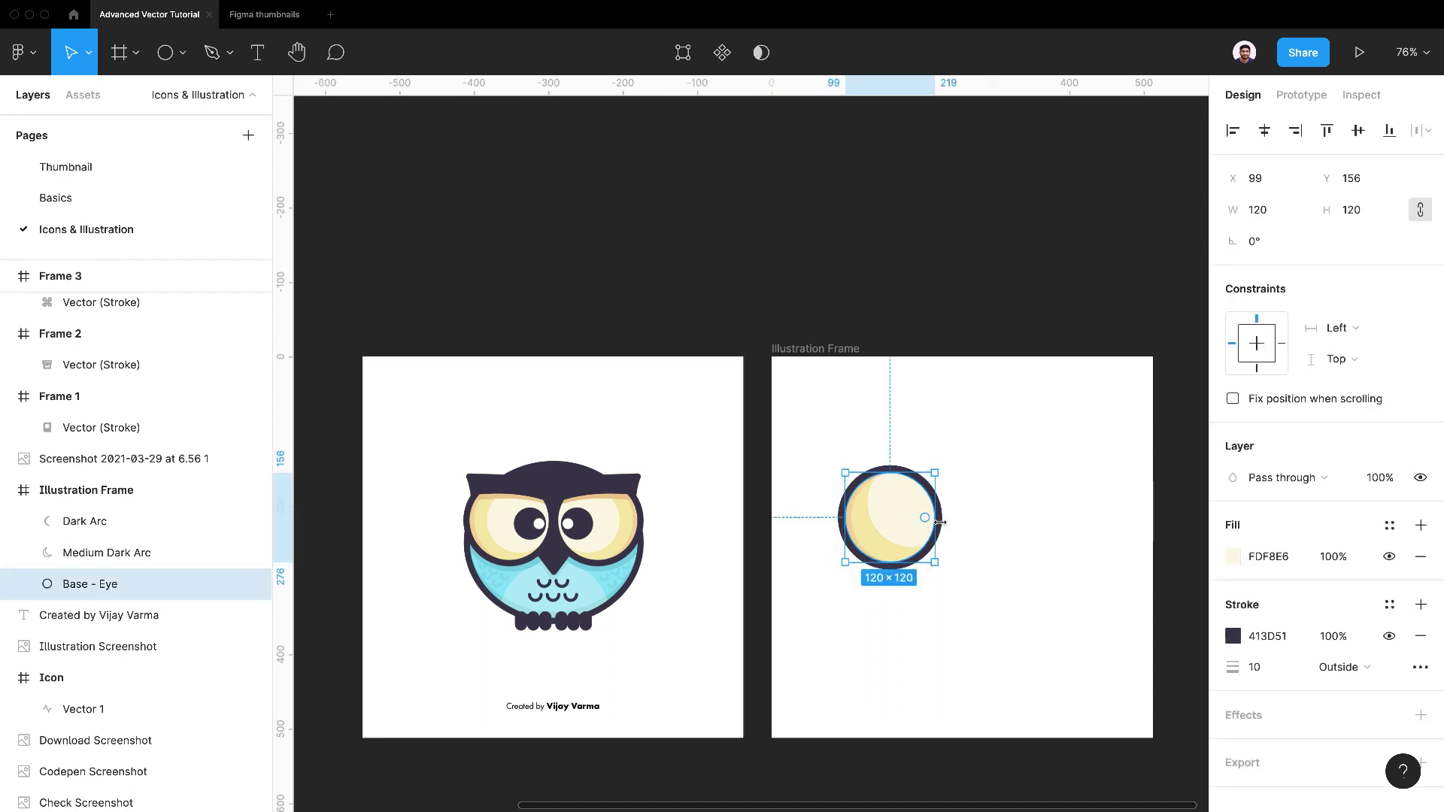
{"action": "key", "text": "super+d"}
{"action": "key", "text": "shift+Right"}
{"action": "key", "text": "shift+Right"}
{"action": "key", "text": "shift+Right"}
{"action": "key", "text": "shift+Right"}
{"action": "key", "text": "shift+Right"}
{"action": "key", "text": "shift+Right"}
{"action": "key", "text": "shift+Right"}
{"action": "key", "text": "shift+Right"}
{"action": "key", "text": "shift+Right"}
{"action": "key", "text": "shift+Right"}
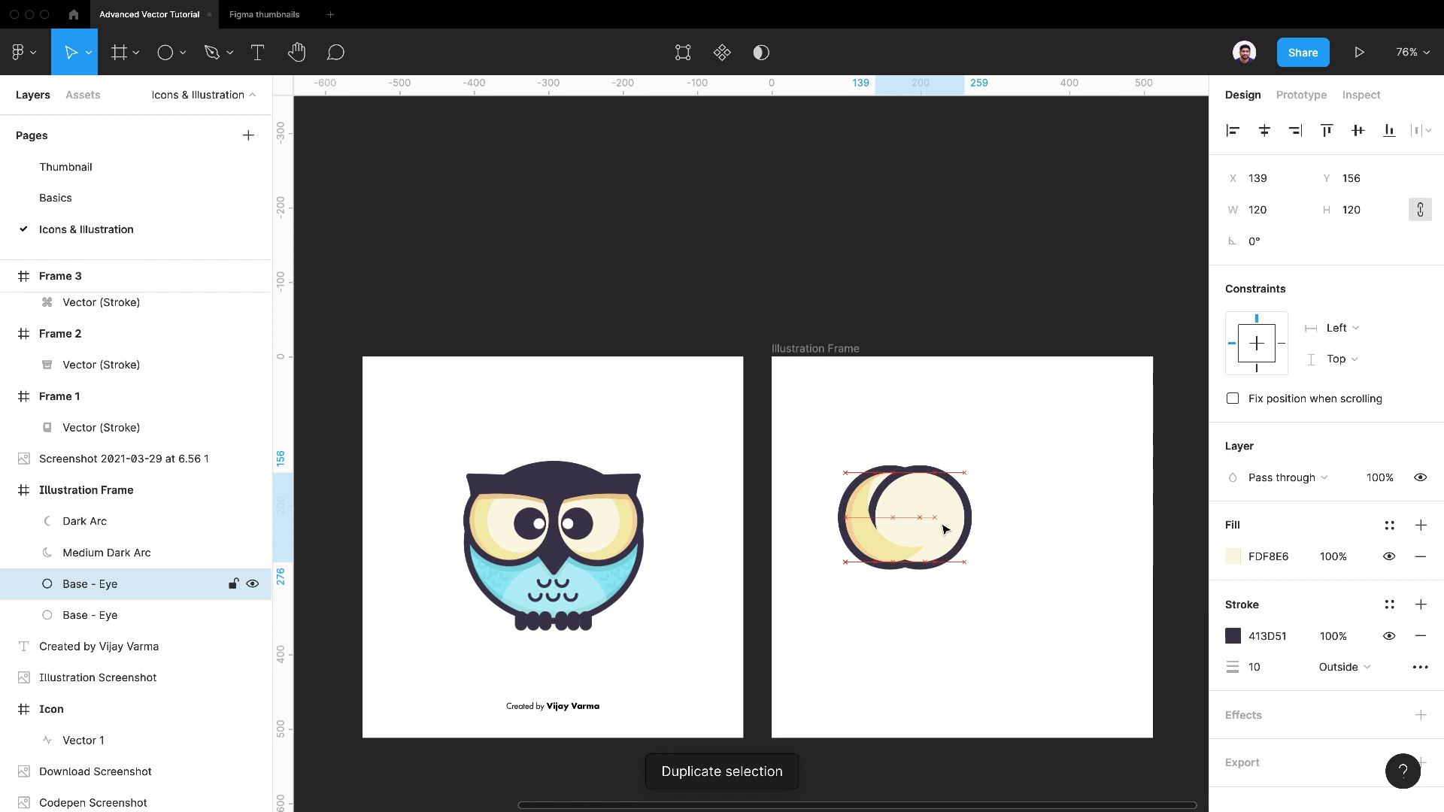
{"action": "key", "text": "shift+Right"}
{"action": "key", "text": "shift+Right"}
{"action": "key", "text": "shift+Right"}
{"action": "key", "text": "shift+Right"}
{"action": "key", "text": "shift+Right"}
{"action": "key", "text": "shift+Right"}
{"action": "key", "text": "shift+Right"}
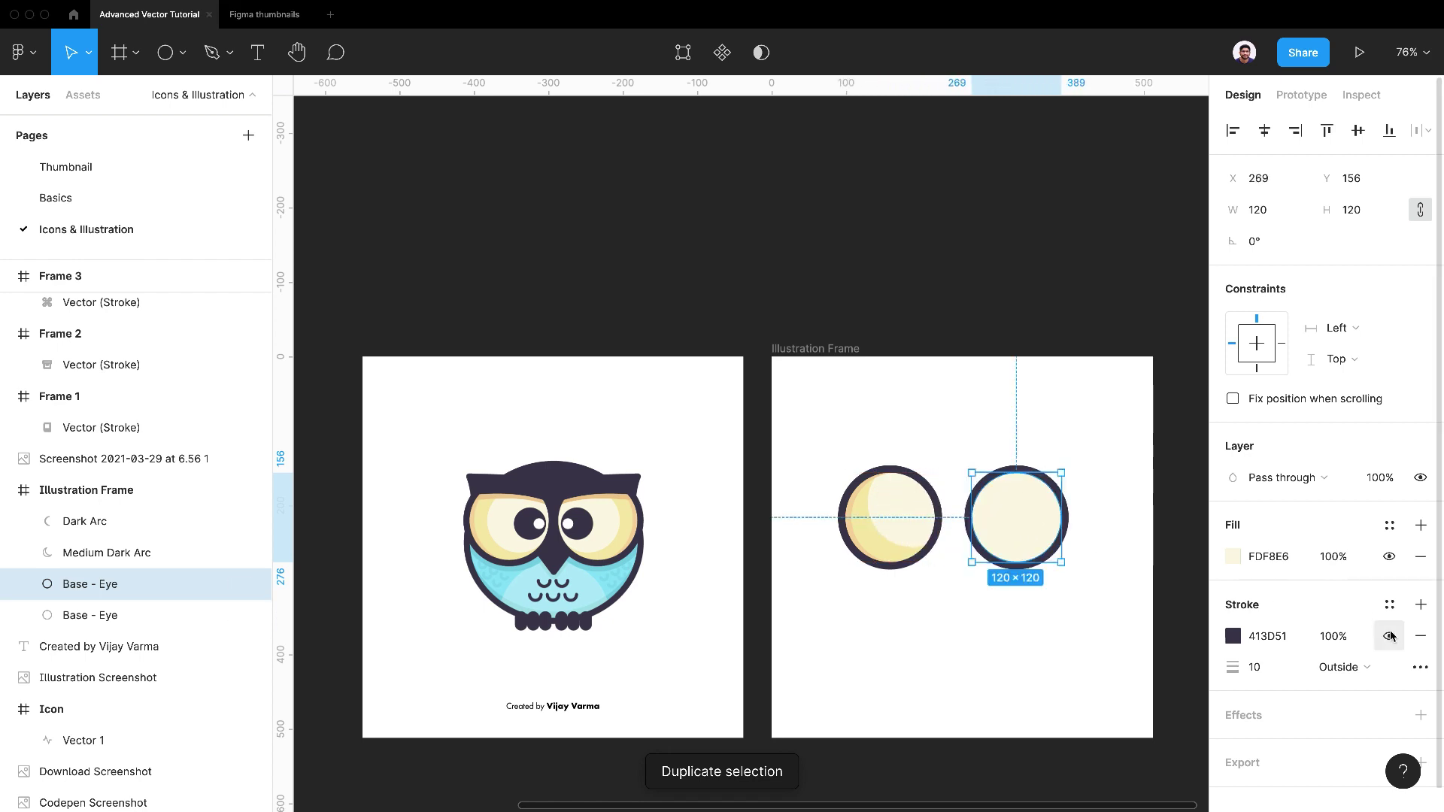
{"action": "left_click", "coordinate": [1421, 637]}
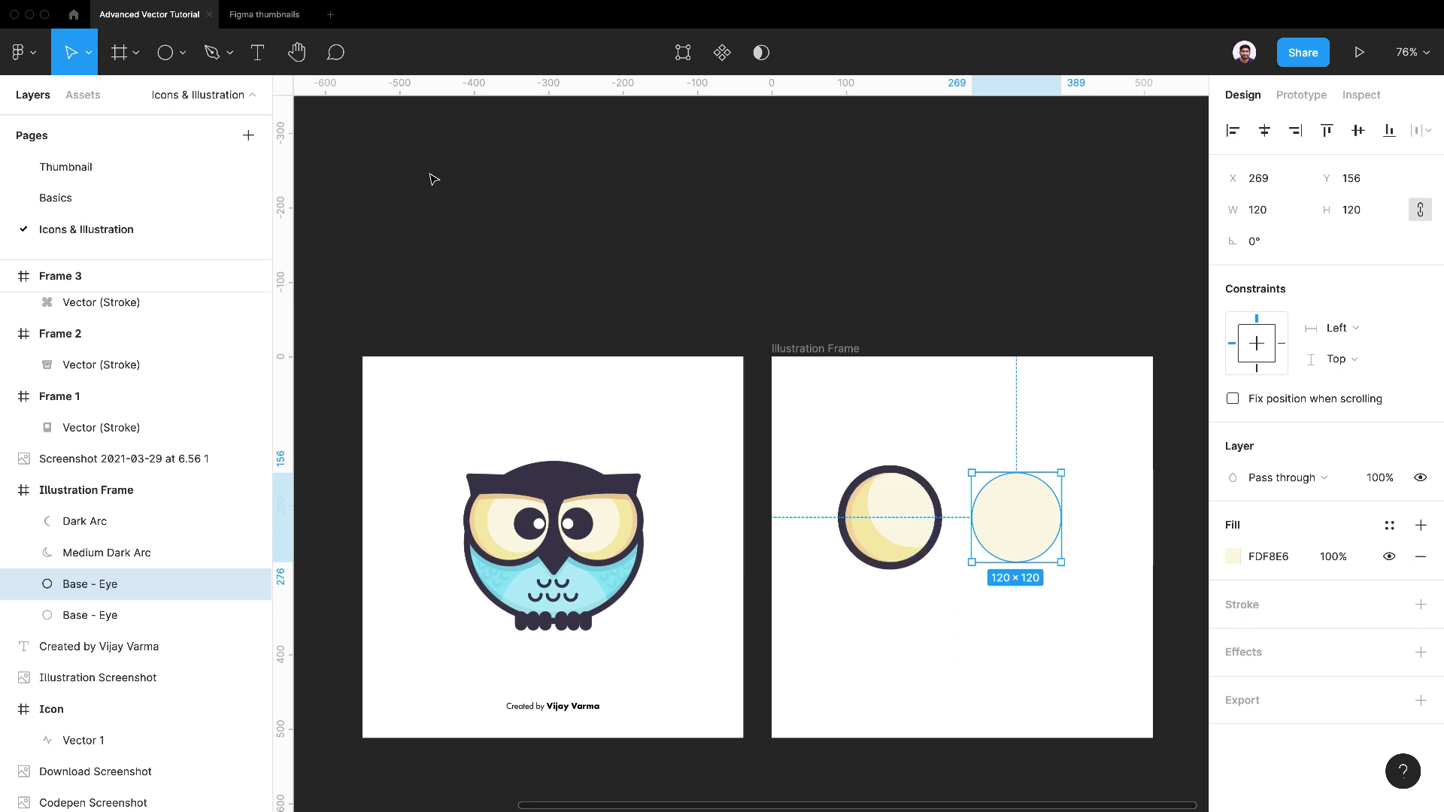
Step: Draw a closed triangle about 148.5 × 63 with the Pen tool, its base crossing the upper part of the strokeless circle
{"action": "left_click", "coordinate": [229, 52]}
{"action": "left_click", "coordinate": [218, 98]}
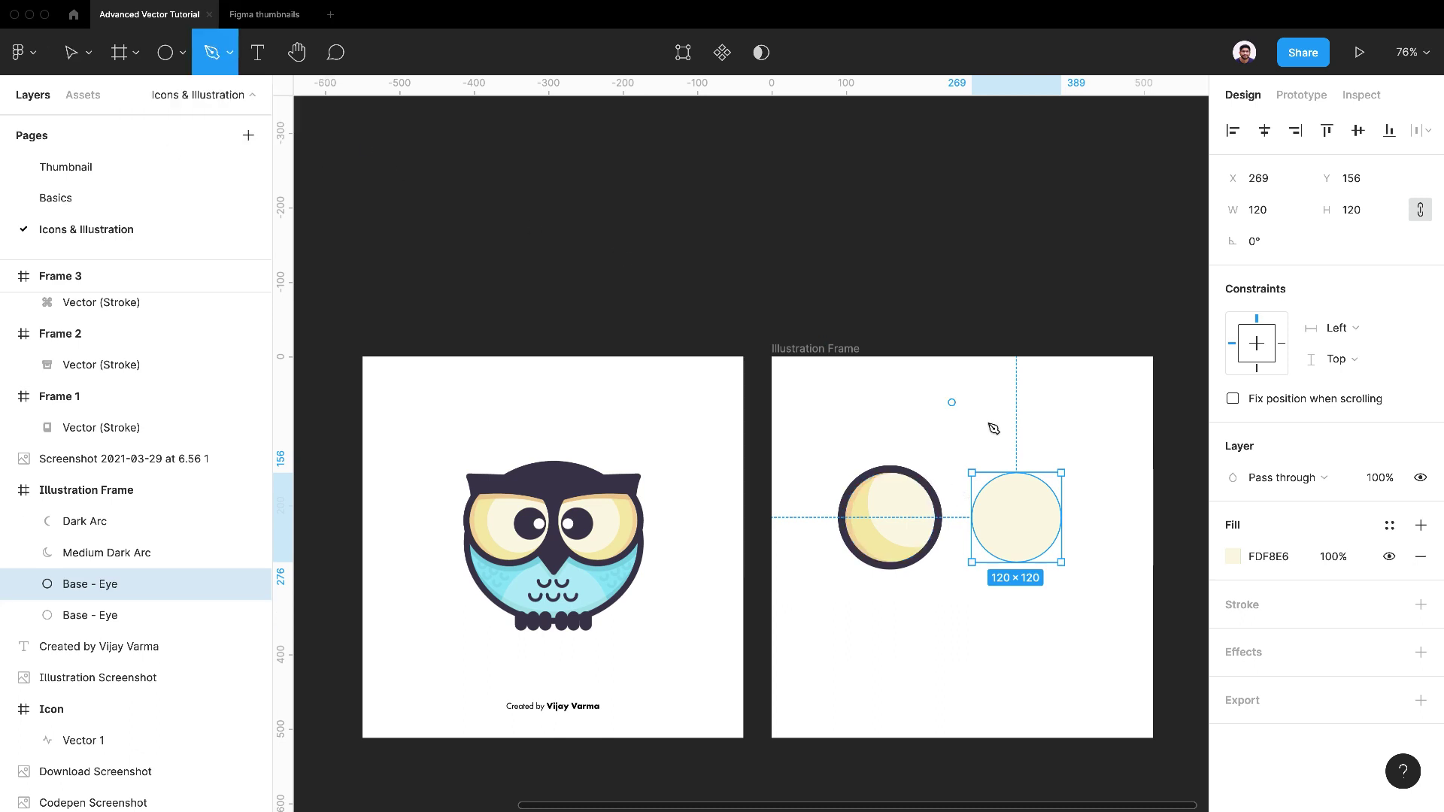
{"action": "left_click", "coordinate": [964, 490]}
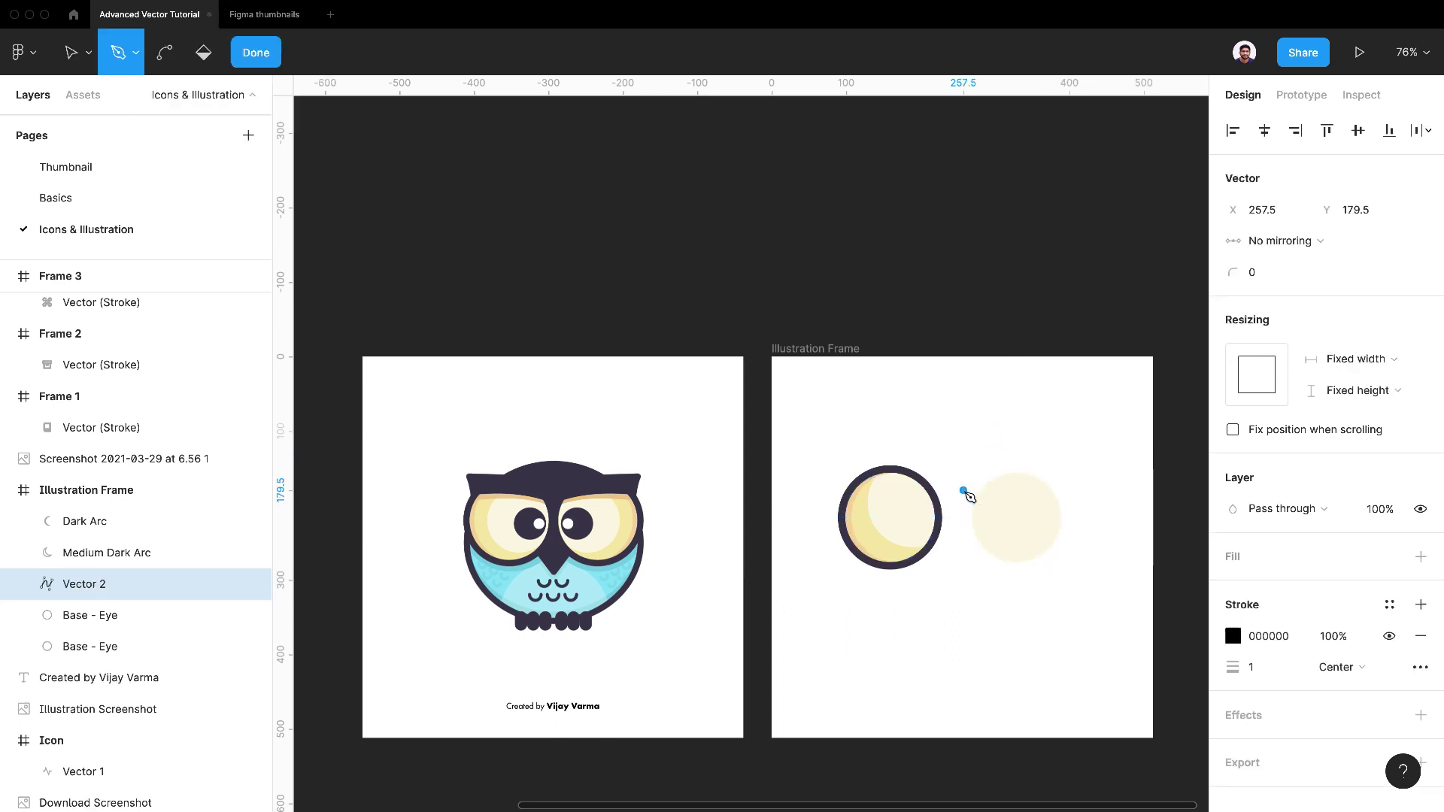
{"action": "left_click", "coordinate": [1073, 497]}
{"action": "left_click", "coordinate": [1023, 450]}
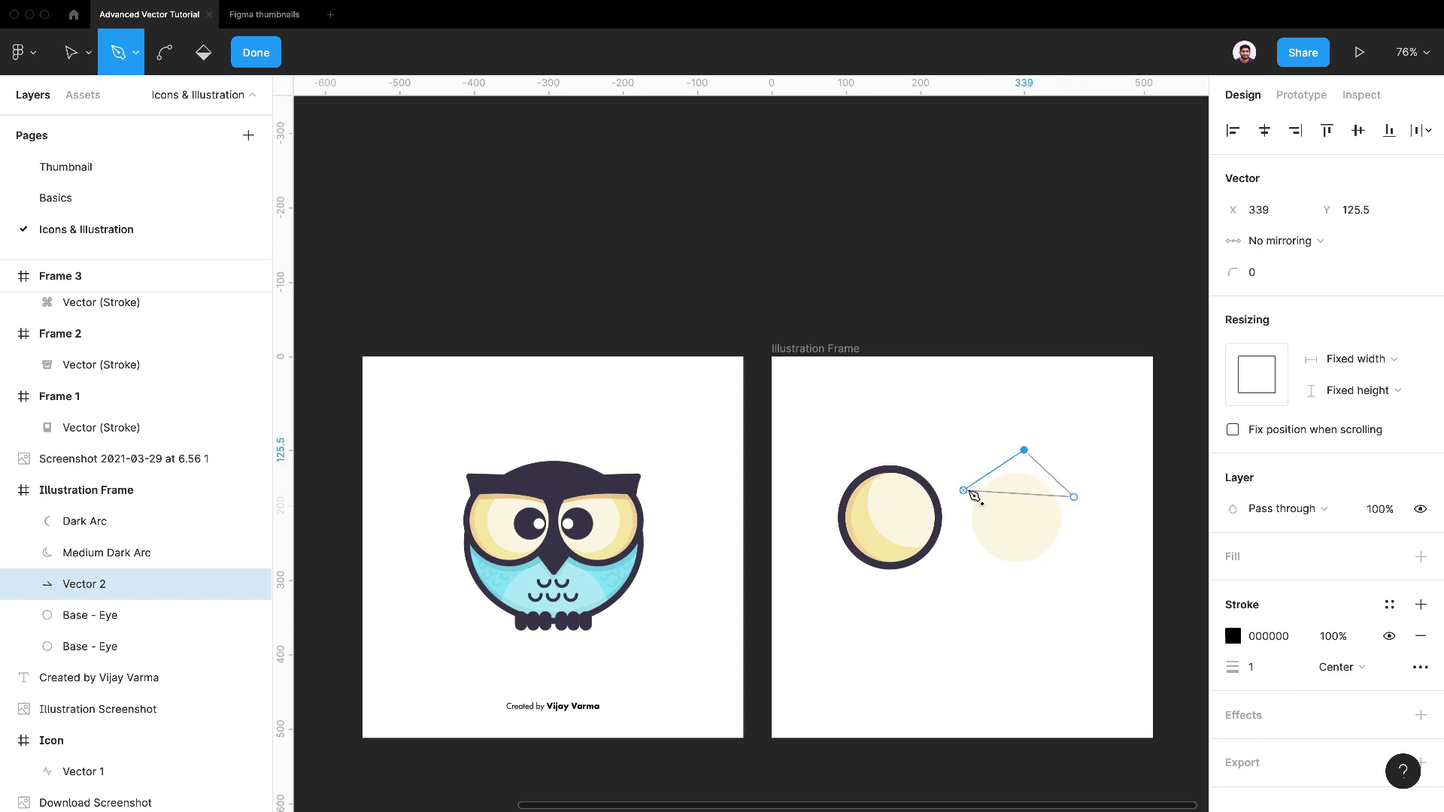
{"action": "left_click", "coordinate": [964, 490]}
{"action": "left_click", "coordinate": [269, 57]}
Step: Bend the triangle's base upward into an arc across the top of the circle and lower its right corner to Y 195
{"action": "scroll", "coordinate": [1008, 553], "scroll_direction": "up", "scroll_amount": 5}
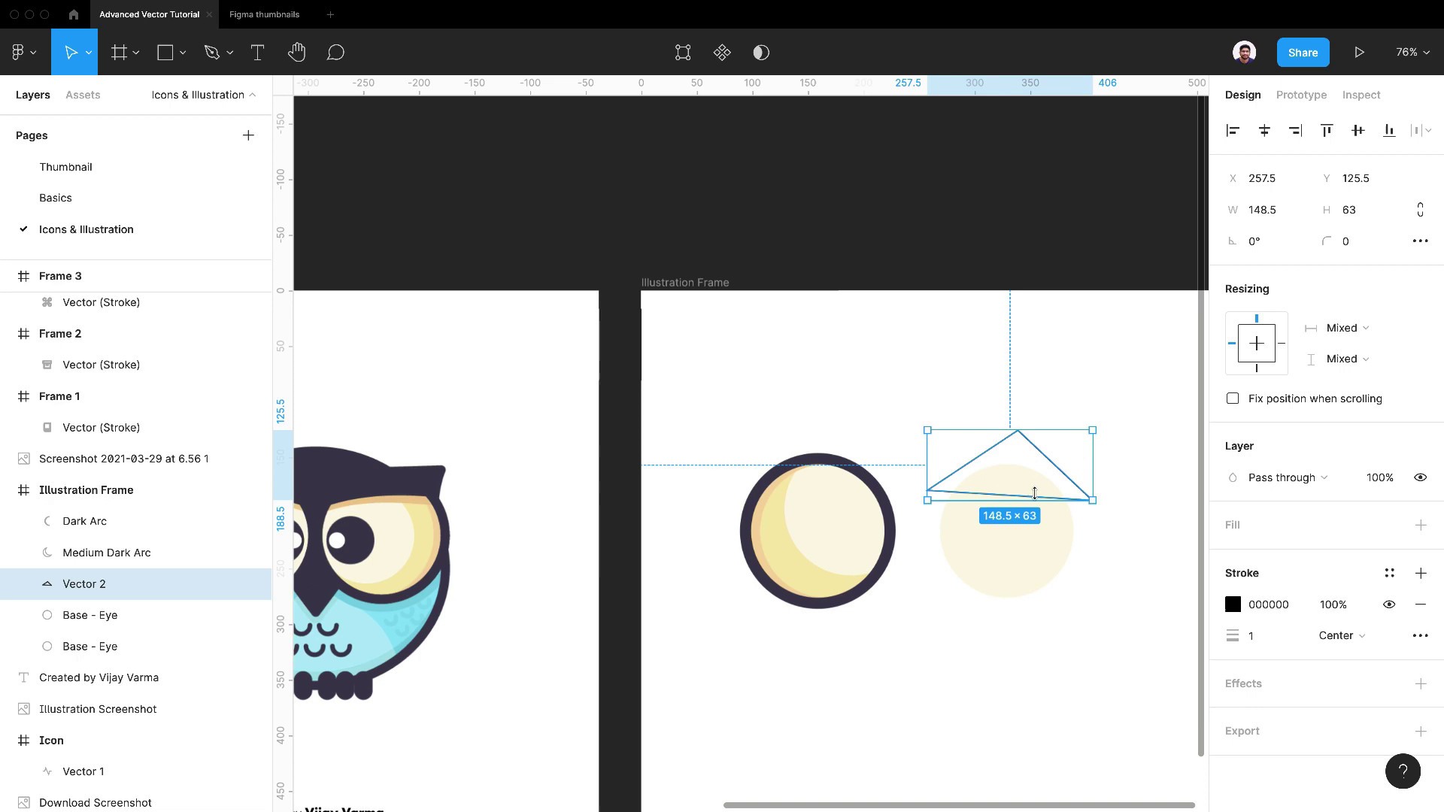
{"action": "double_click", "coordinate": [1002, 498]}
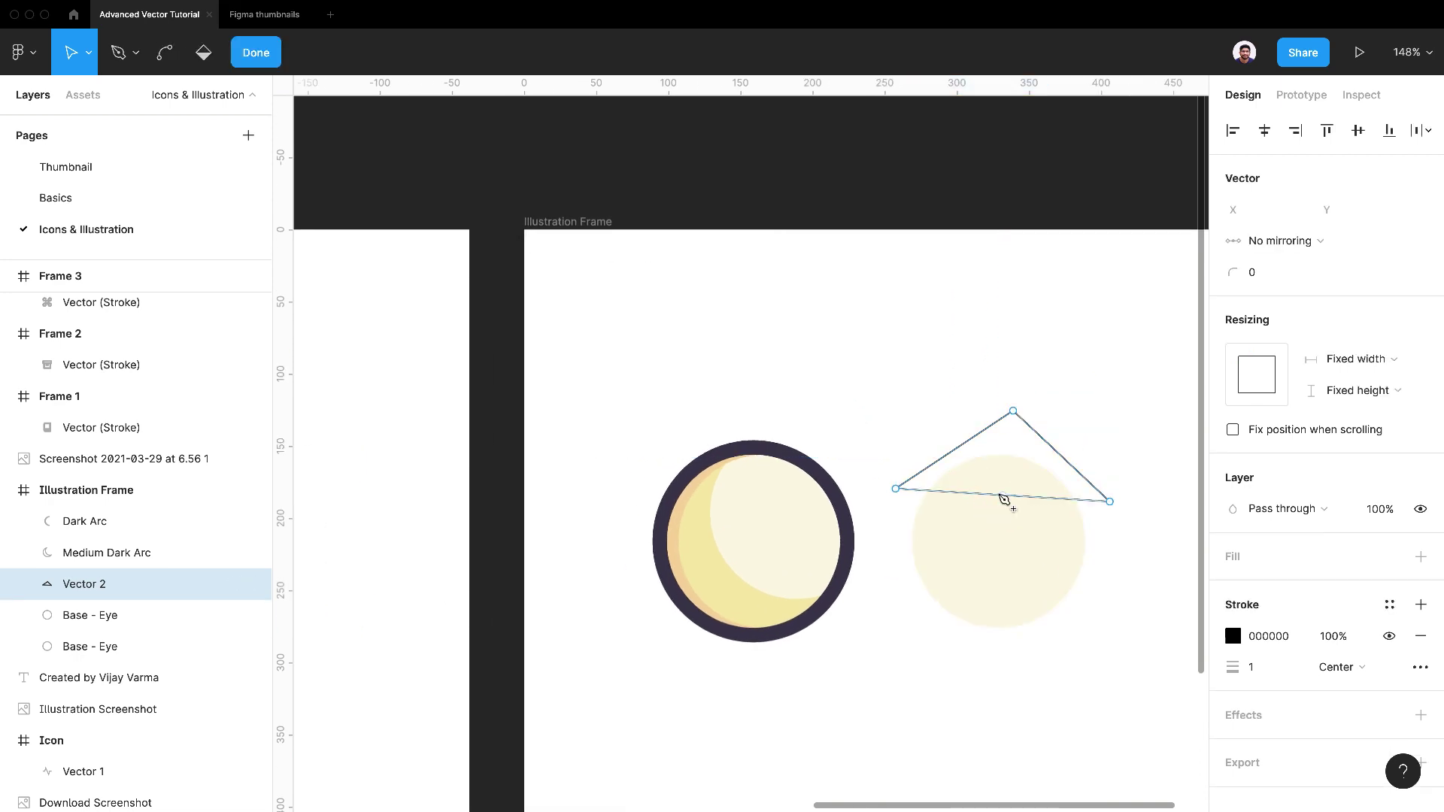
{"action": "key", "text": "super"}
{"action": "left_click_drag", "start_coordinate": [1009, 498], "coordinate": [940, 511]}
{"action": "scroll", "coordinate": [1024, 525], "scroll_direction": "down", "scroll_amount": 5}
{"action": "scroll", "coordinate": [979, 509], "scroll_direction": "up", "scroll_amount": 5}
{"action": "scroll", "coordinate": [1030, 540], "scroll_direction": "down", "scroll_amount": 5}
{"action": "scroll", "coordinate": [1091, 541], "scroll_direction": "up", "scroll_amount": 4}
{"action": "left_click_drag", "start_coordinate": [1103, 519], "coordinate": [1102, 530]}
{"action": "key", "text": "super"}
{"action": "left_click_drag", "start_coordinate": [1012, 508], "coordinate": [1013, 504]}
{"action": "key", "text": "Escape"}
{"action": "left_click", "coordinate": [812, 380]}
Step: Add a gray fill (C4C4C4) to the curved triangle and remove its stroke
{"action": "scroll", "coordinate": [1087, 480], "scroll_direction": "down", "scroll_amount": 5}
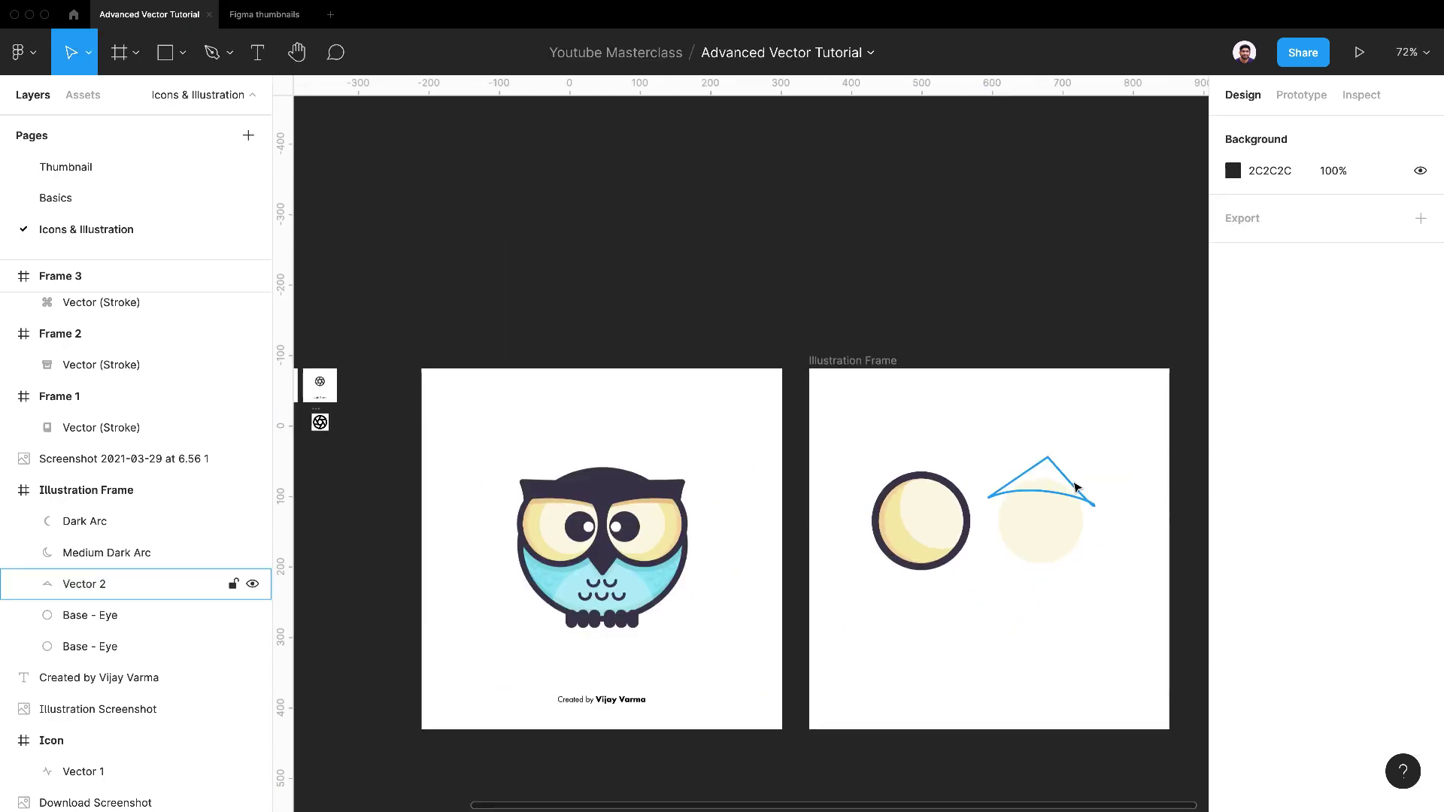
{"action": "left_click", "coordinate": [1076, 488]}
{"action": "left_click", "coordinate": [1421, 525]}
{"action": "left_click", "coordinate": [1422, 635]}
Step: Adjust the curve handle on the gray shape's right corner point at X 406, Y 195
{"action": "scroll", "coordinate": [1084, 500], "scroll_direction": "up", "scroll_amount": 5}
{"action": "left_click", "coordinate": [1067, 492]}
{"action": "double_click", "coordinate": [1062, 488]}
{"action": "left_click", "coordinate": [1140, 529]}
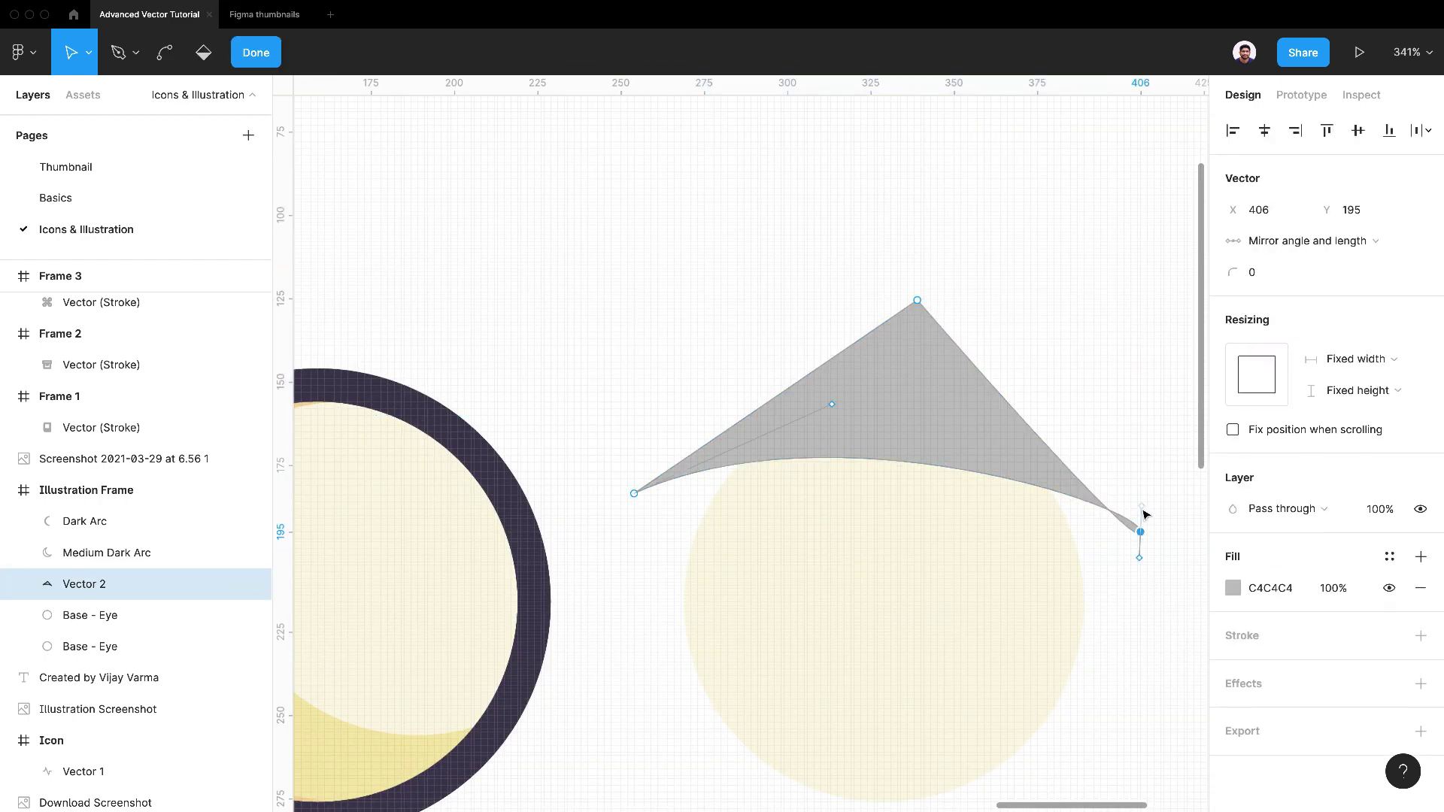
{"action": "left_click_drag", "start_coordinate": [1141, 512], "coordinate": [1121, 521]}
{"action": "scroll", "coordinate": [827, 431], "scroll_direction": "down", "scroll_amount": 5}
{"action": "key", "text": "Escape"}
Step: Intersect the gray shape with the strokeless circle to leave only their overlapping eyelid shape
{"action": "scroll", "coordinate": [868, 521], "scroll_direction": "down", "scroll_amount": 2}
{"action": "scroll", "coordinate": [876, 536], "scroll_direction": "down", "scroll_amount": 4}
{"action": "left_click", "coordinate": [882, 536], "text": "shift"}
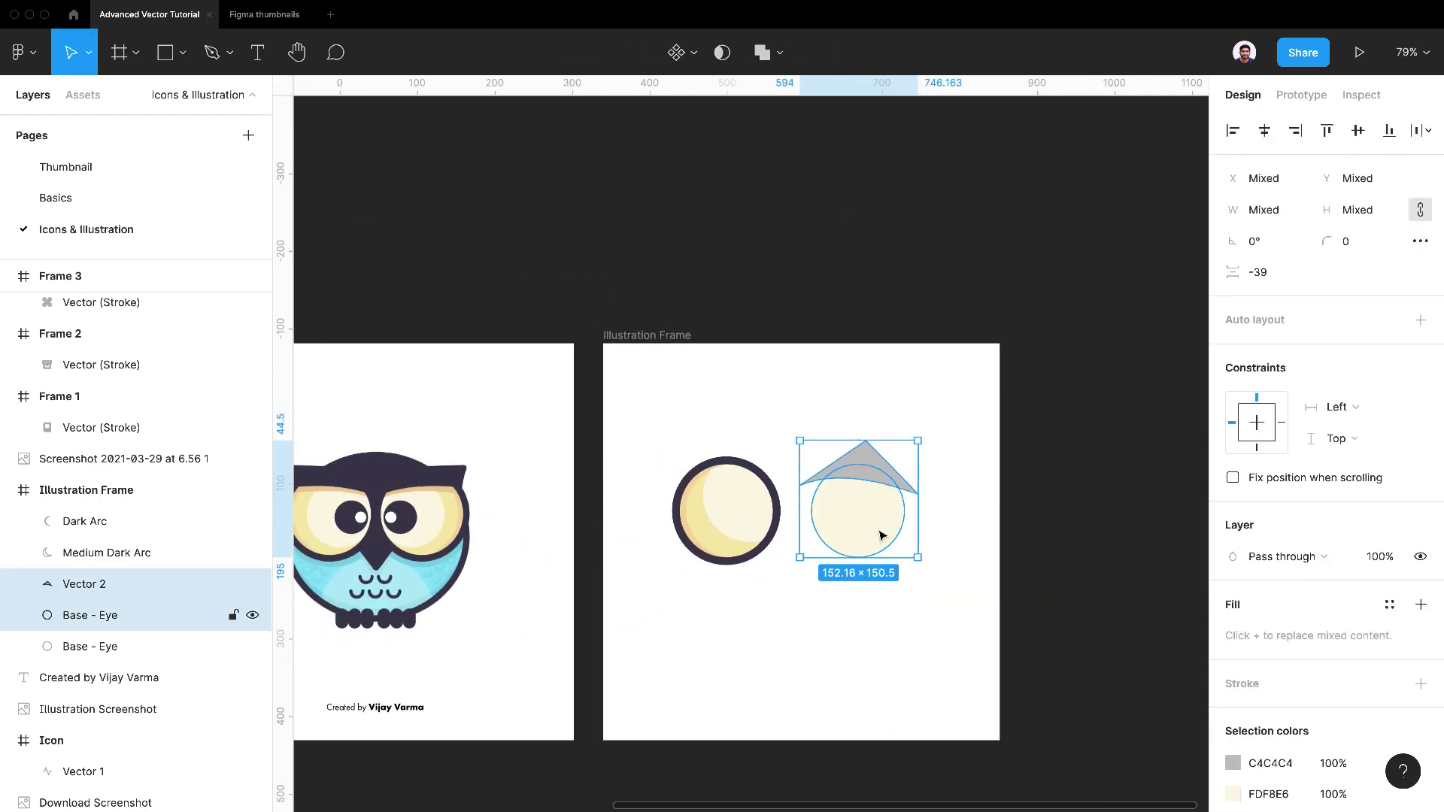
{"action": "left_click", "coordinate": [782, 52]}
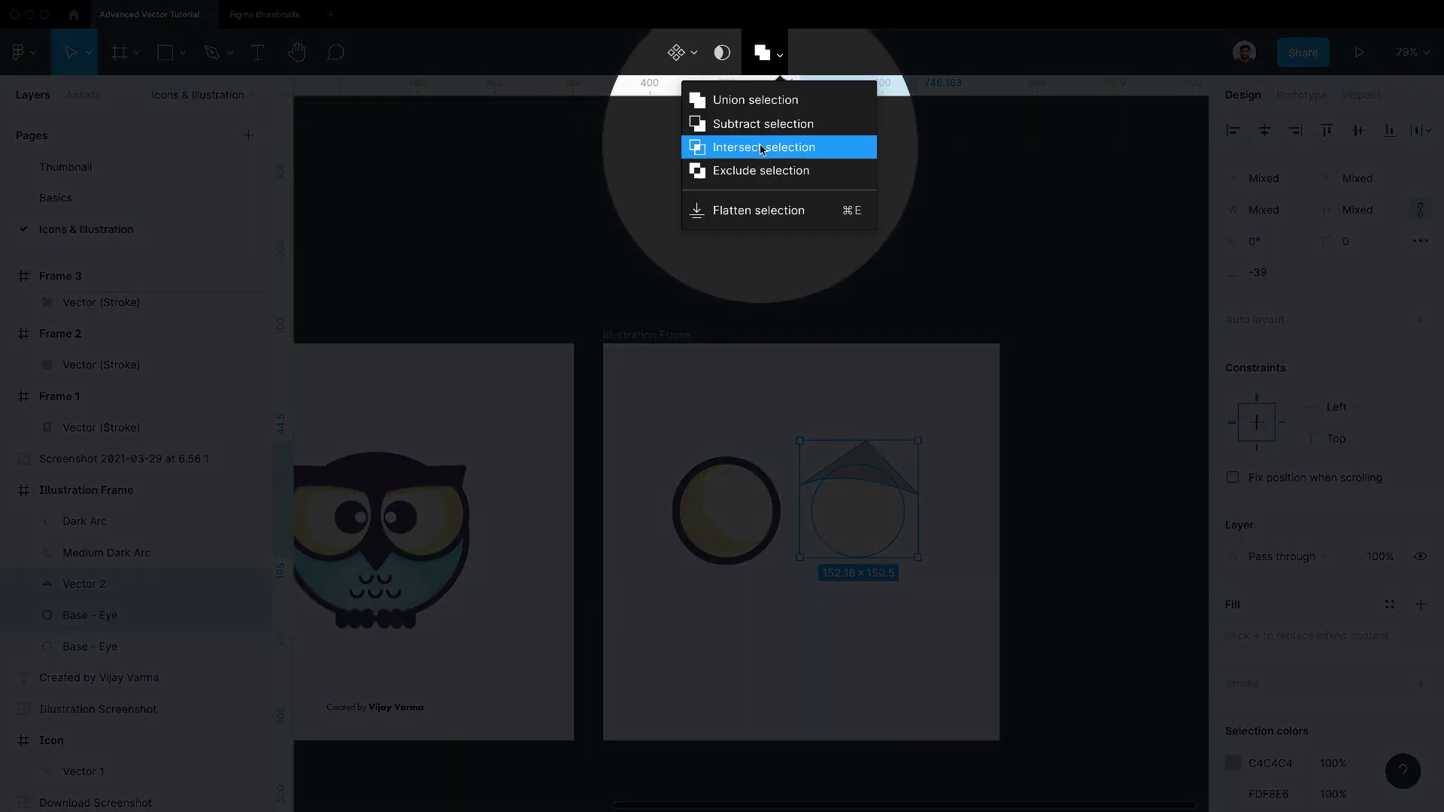
{"action": "left_click", "coordinate": [762, 149]}
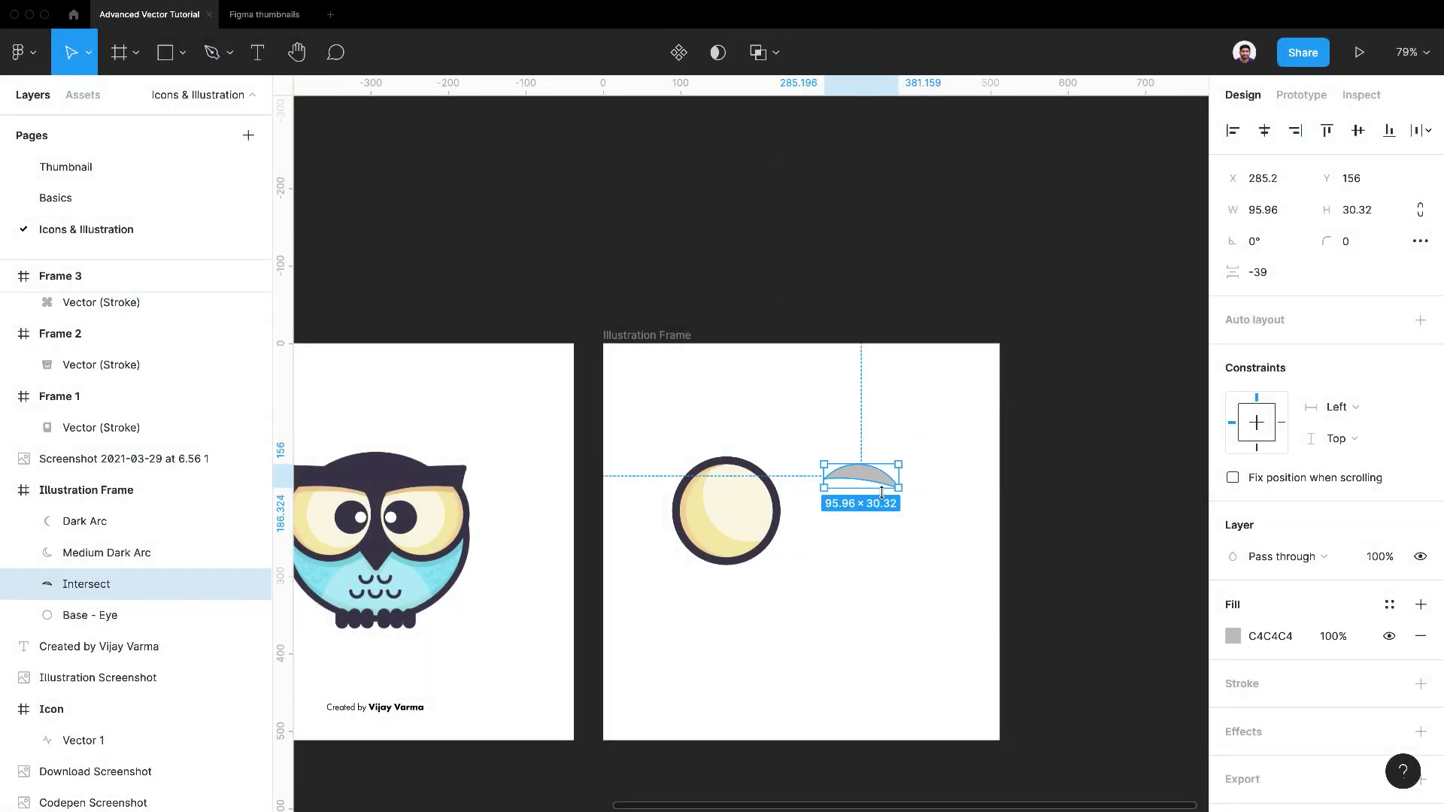
Step: Fill the eyelid shape with tan (F0CD95) sampled from the upper edge of the reference owl's eye
{"action": "scroll", "coordinate": [885, 496], "scroll_direction": "left", "scroll_amount": 4}
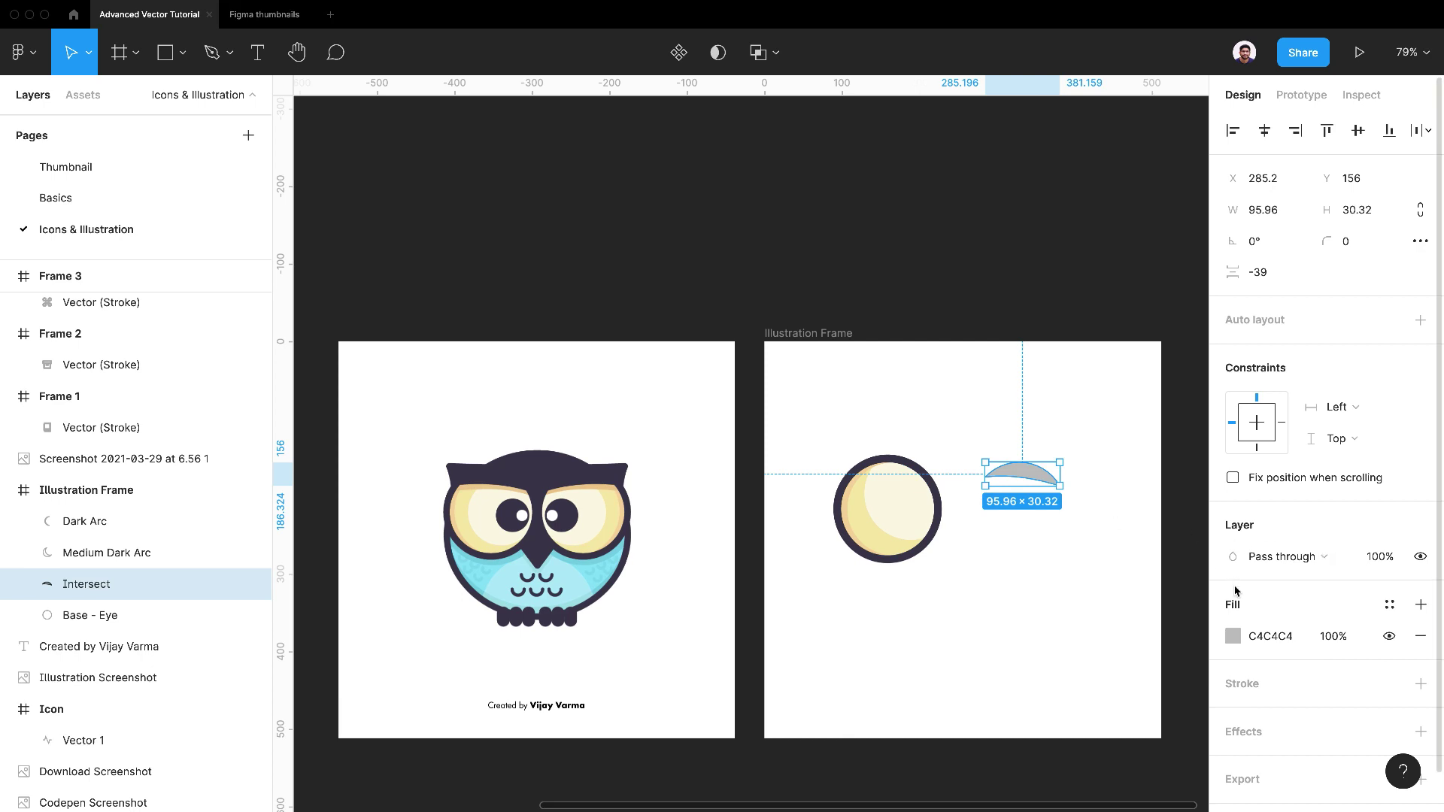
{"action": "left_click", "coordinate": [1233, 636]}
{"action": "left_click", "coordinate": [1002, 594]}
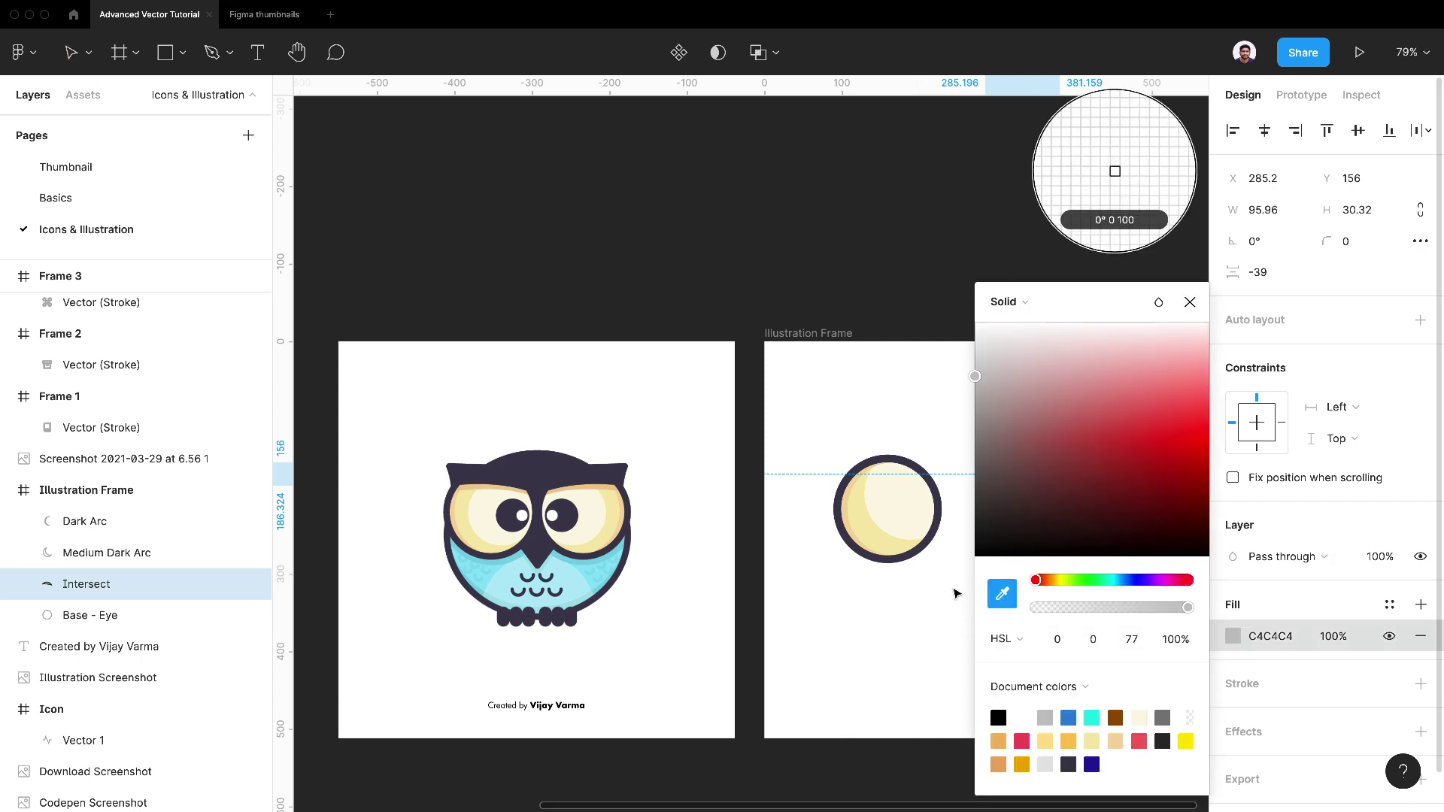
{"action": "left_click", "coordinate": [479, 483]}
{"action": "left_click", "coordinate": [895, 621]}
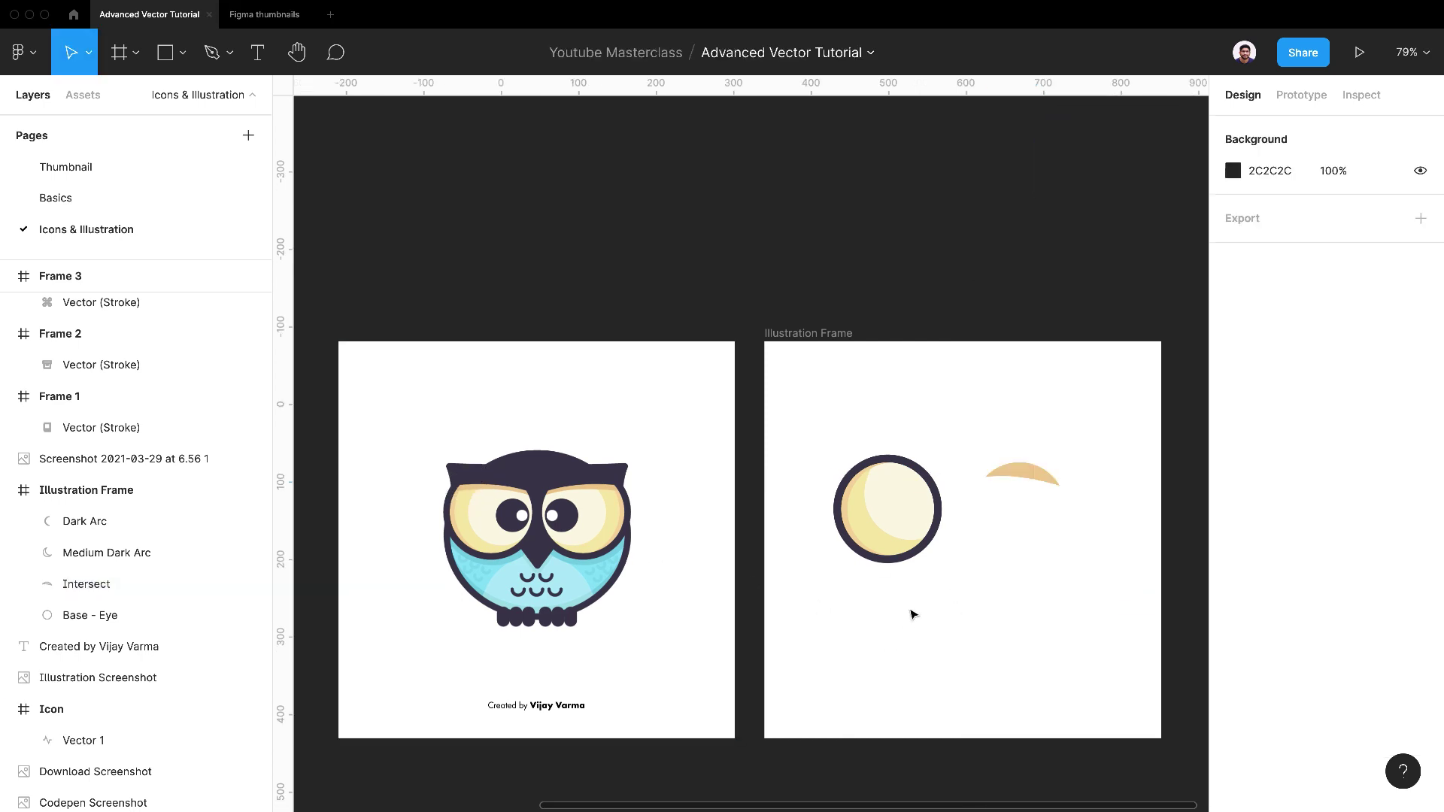
Step: Move the tan eyelid shape onto the top of the eye at X 115 and place its layer above Dark Arc
{"action": "left_click_drag", "start_coordinate": [1032, 480], "coordinate": [903, 482]}
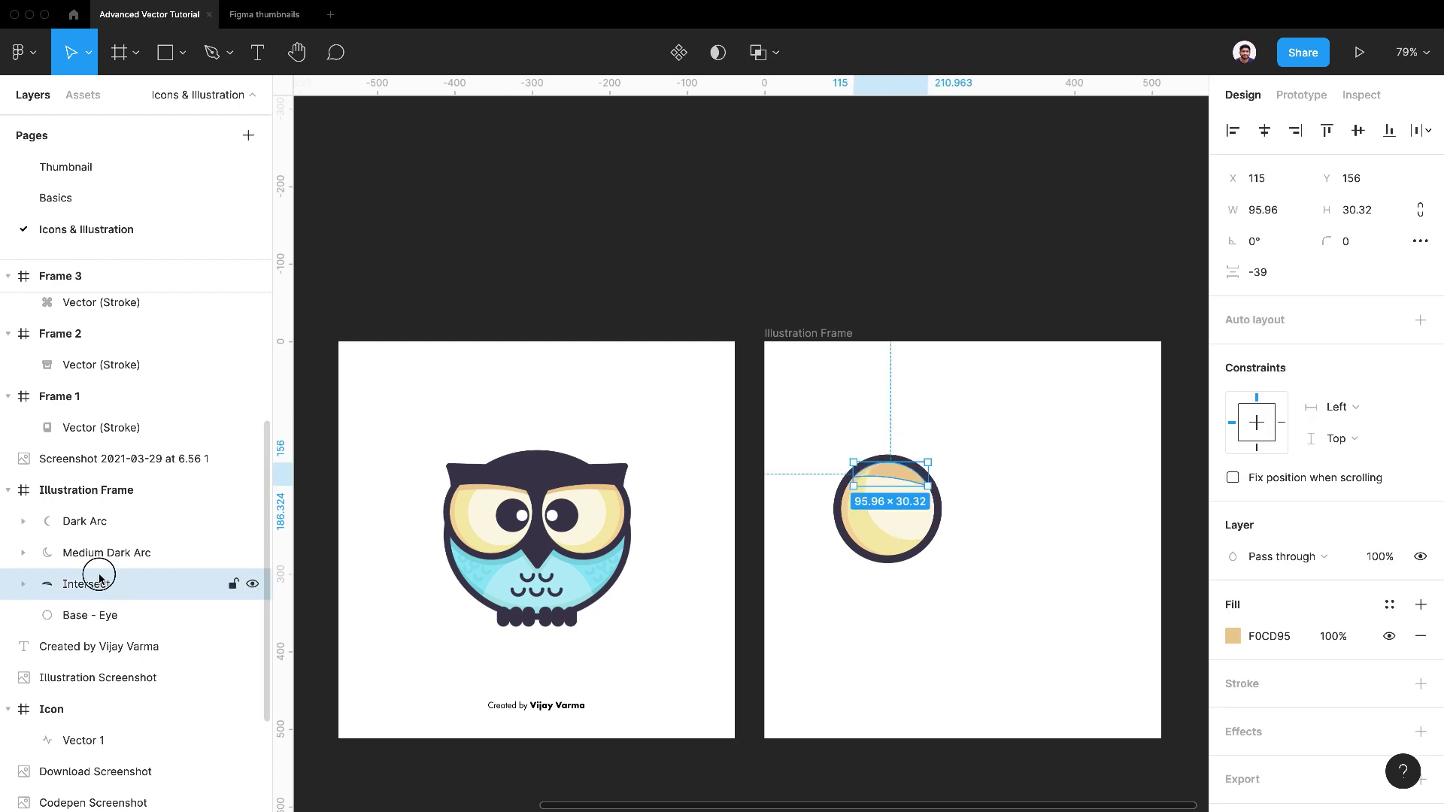
{"action": "left_click_drag", "start_coordinate": [99, 578], "coordinate": [100, 516]}
{"action": "left_click", "coordinate": [873, 625]}
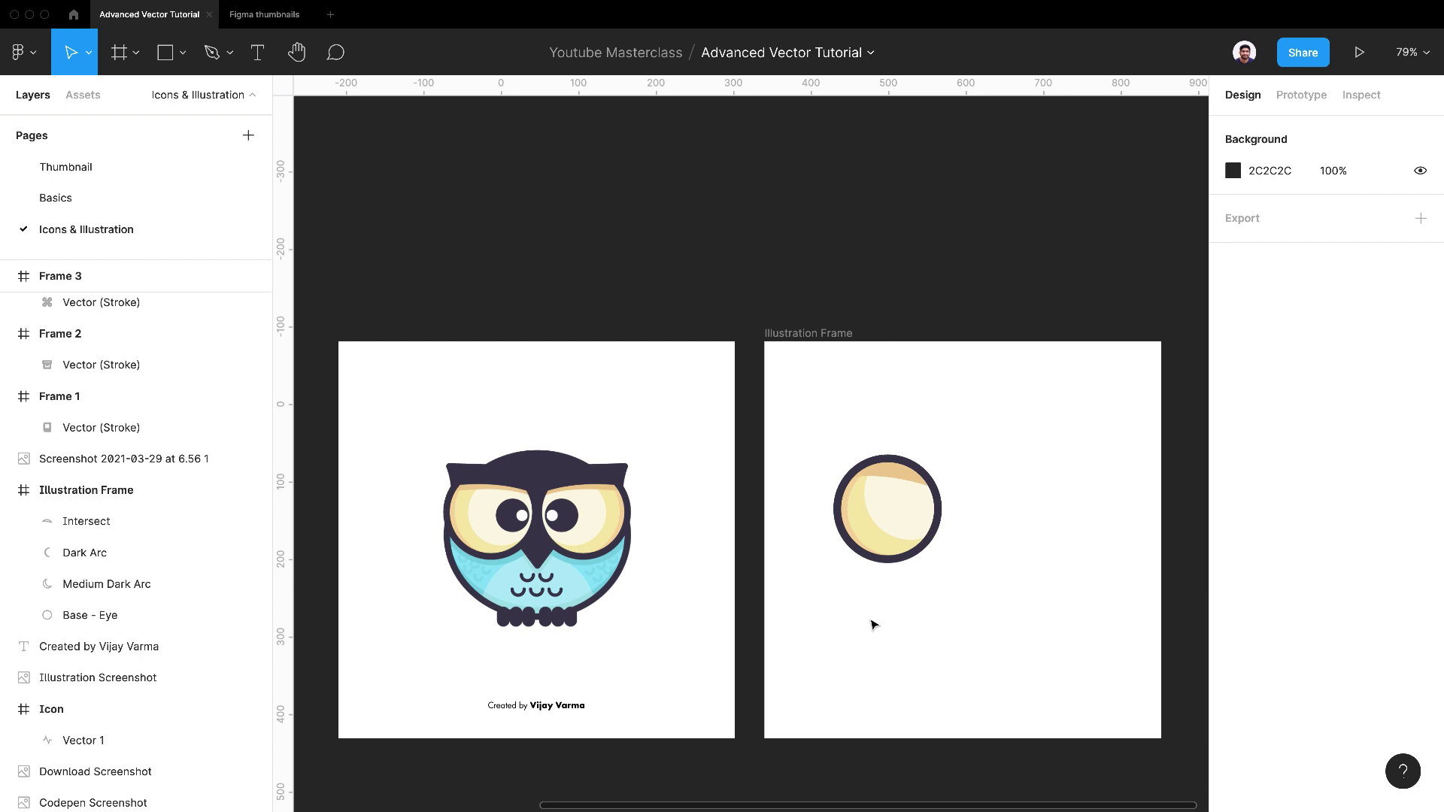
Step: Draw a pupil circle about 44 × 44 with the Ellipse tool inside the right half of the eye
{"action": "left_click", "coordinate": [915, 501]}
{"action": "scroll", "coordinate": [915, 498], "scroll_direction": "up", "scroll_amount": 3}
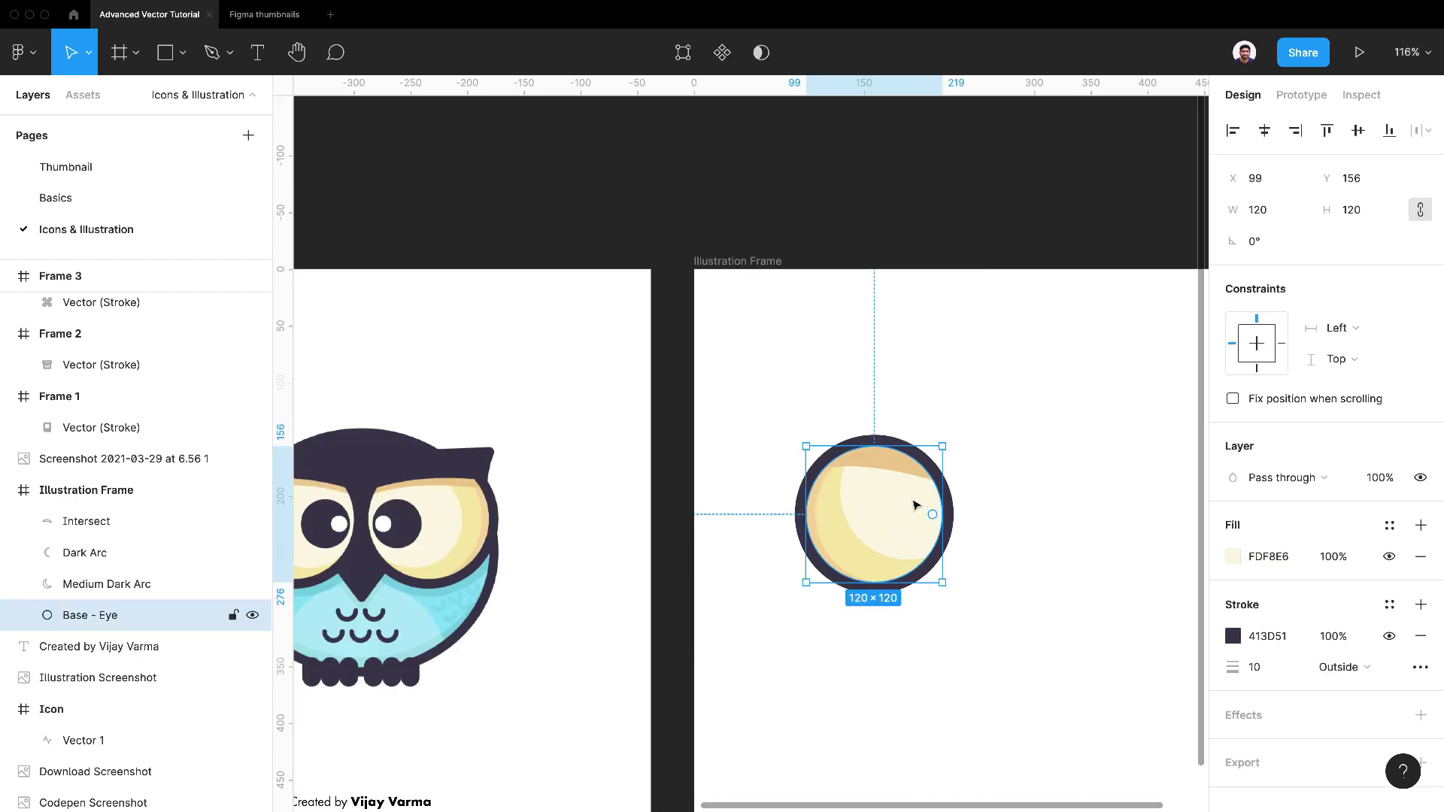
{"action": "left_click", "coordinate": [182, 52]}
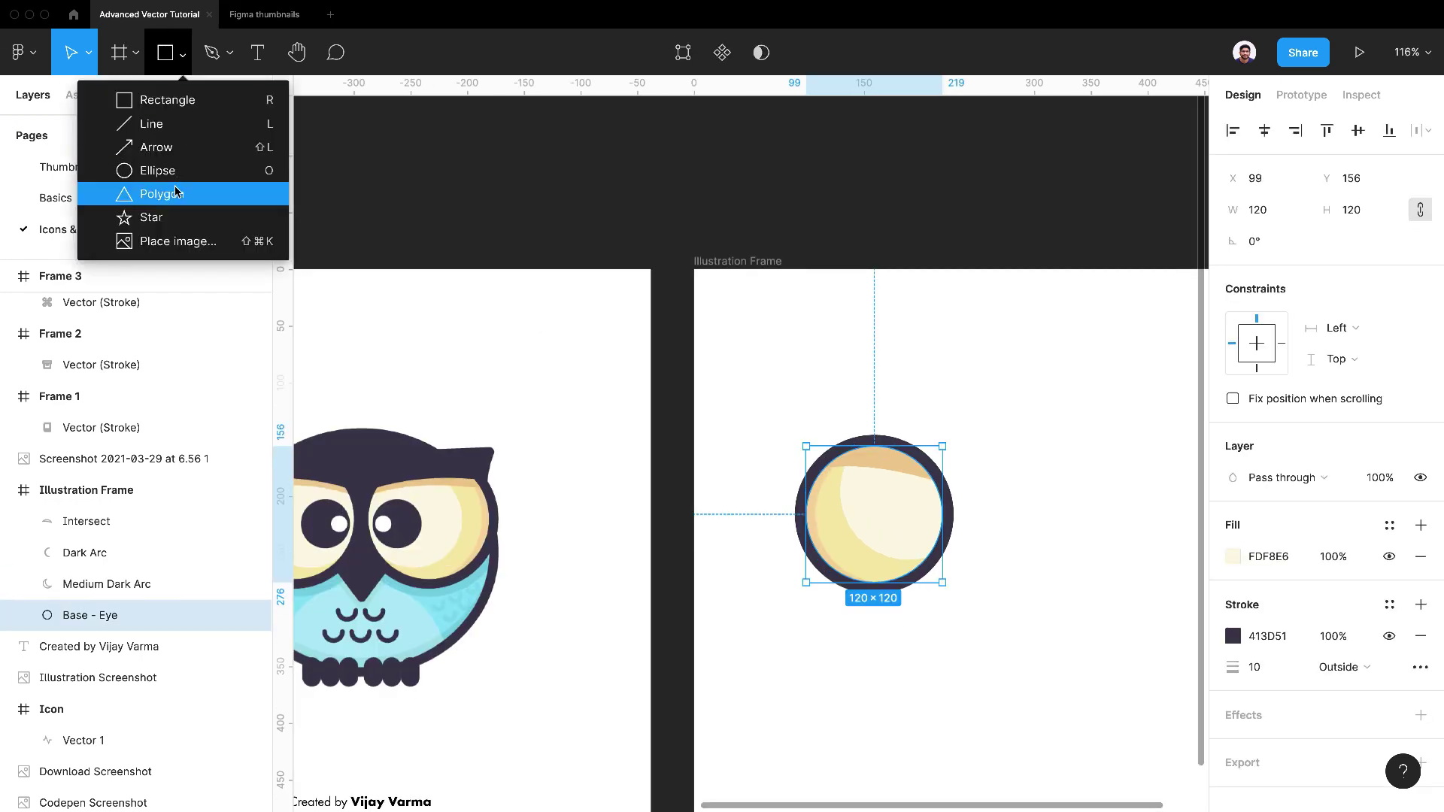
{"action": "left_click", "coordinate": [174, 175]}
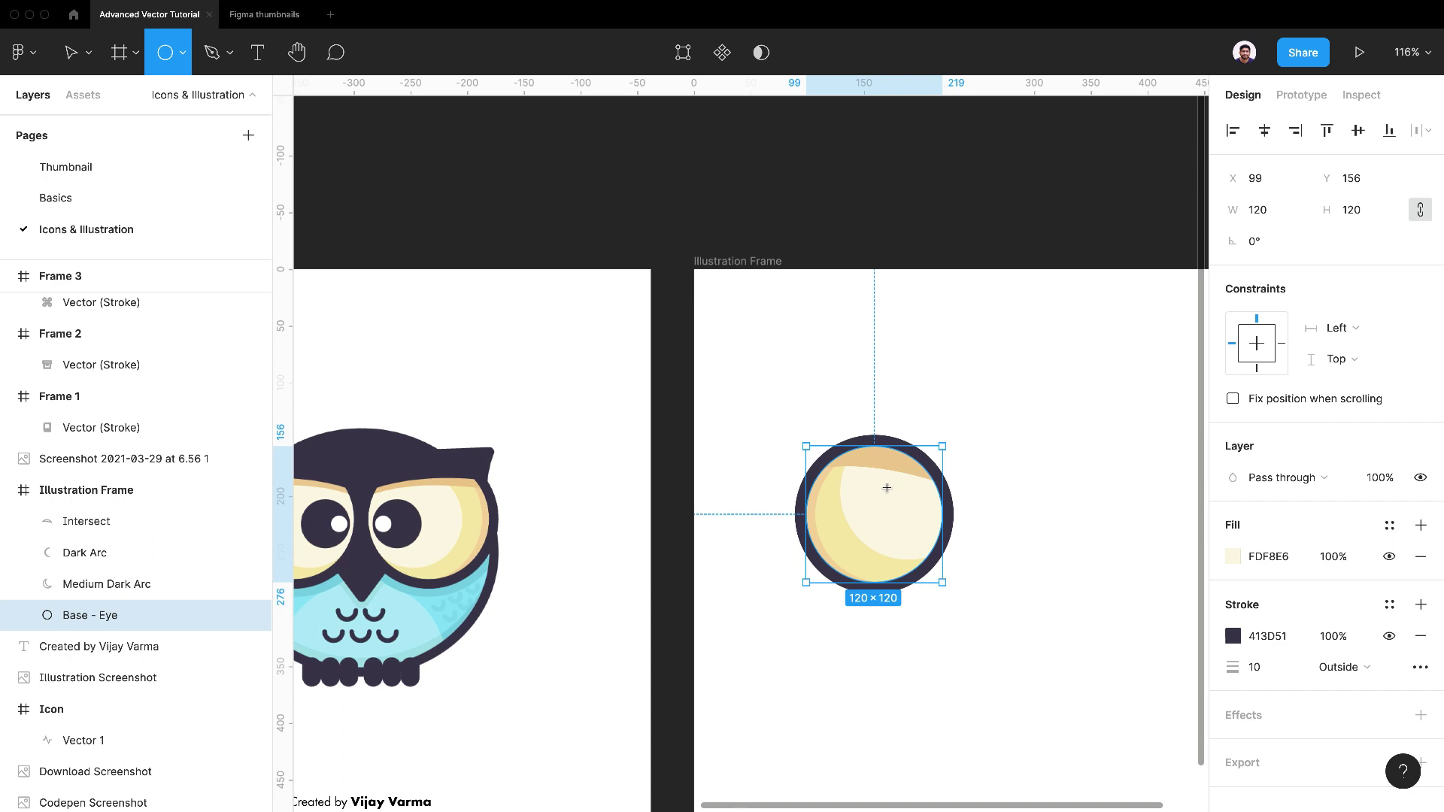
{"action": "left_click_drag", "start_coordinate": [883, 486], "coordinate": [931, 536]}
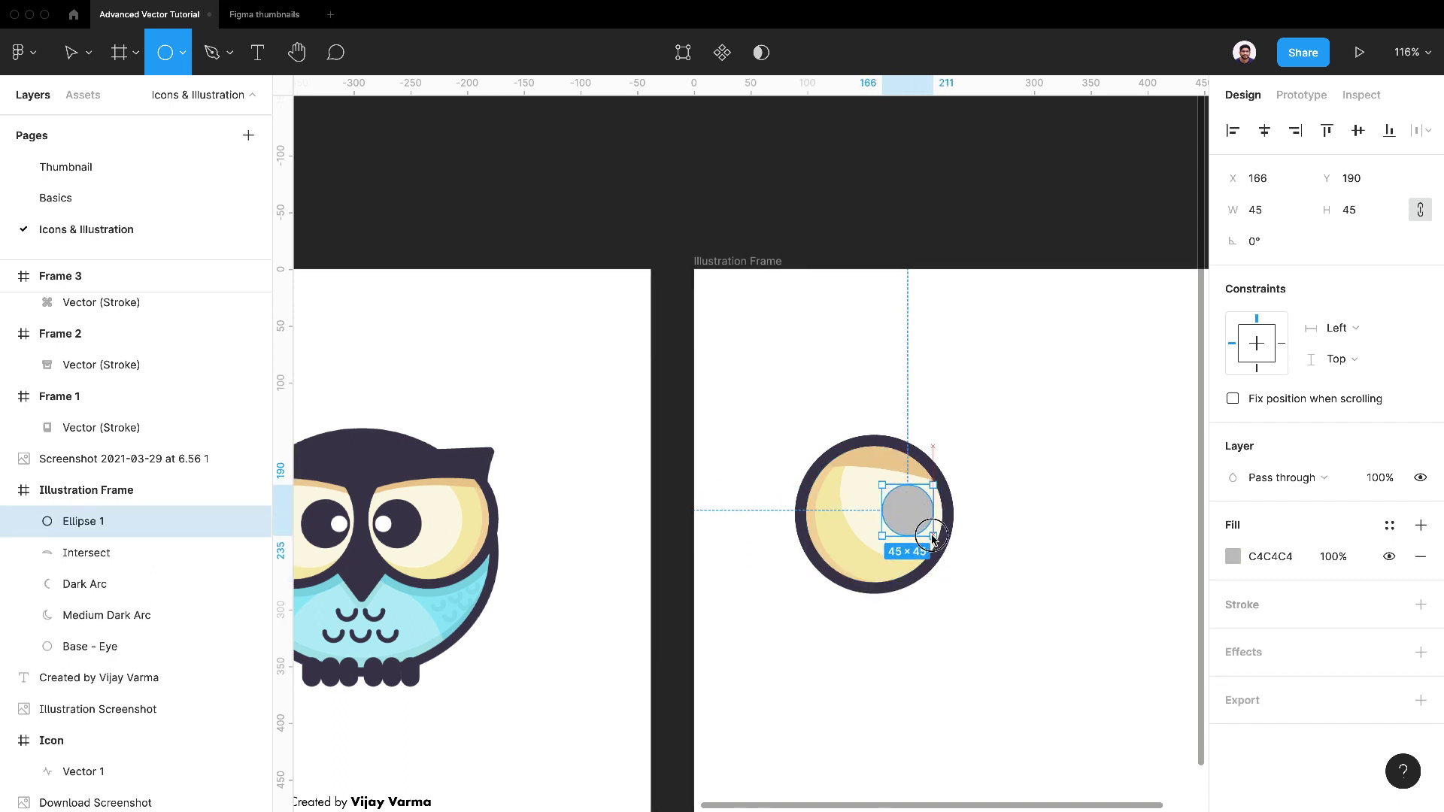
Step: Position the pupil circle at X 167, Y 194, level with the eye's centre
{"action": "left_click_drag", "start_coordinate": [933, 538], "coordinate": [910, 522]}
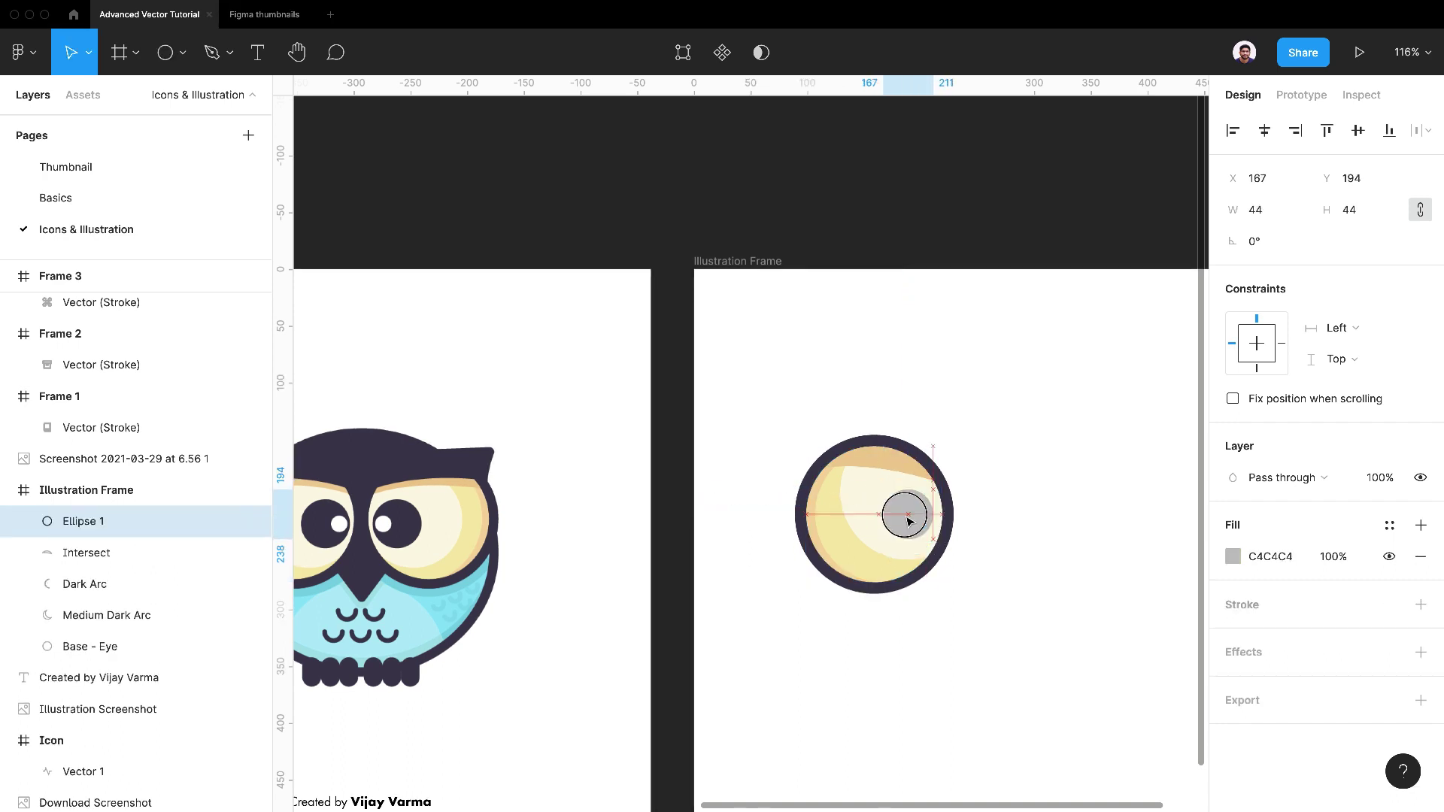
{"action": "key", "text": "Left"}
{"action": "key", "text": "Left"}
{"action": "key", "text": "Left"}
{"action": "key", "text": "Left"}
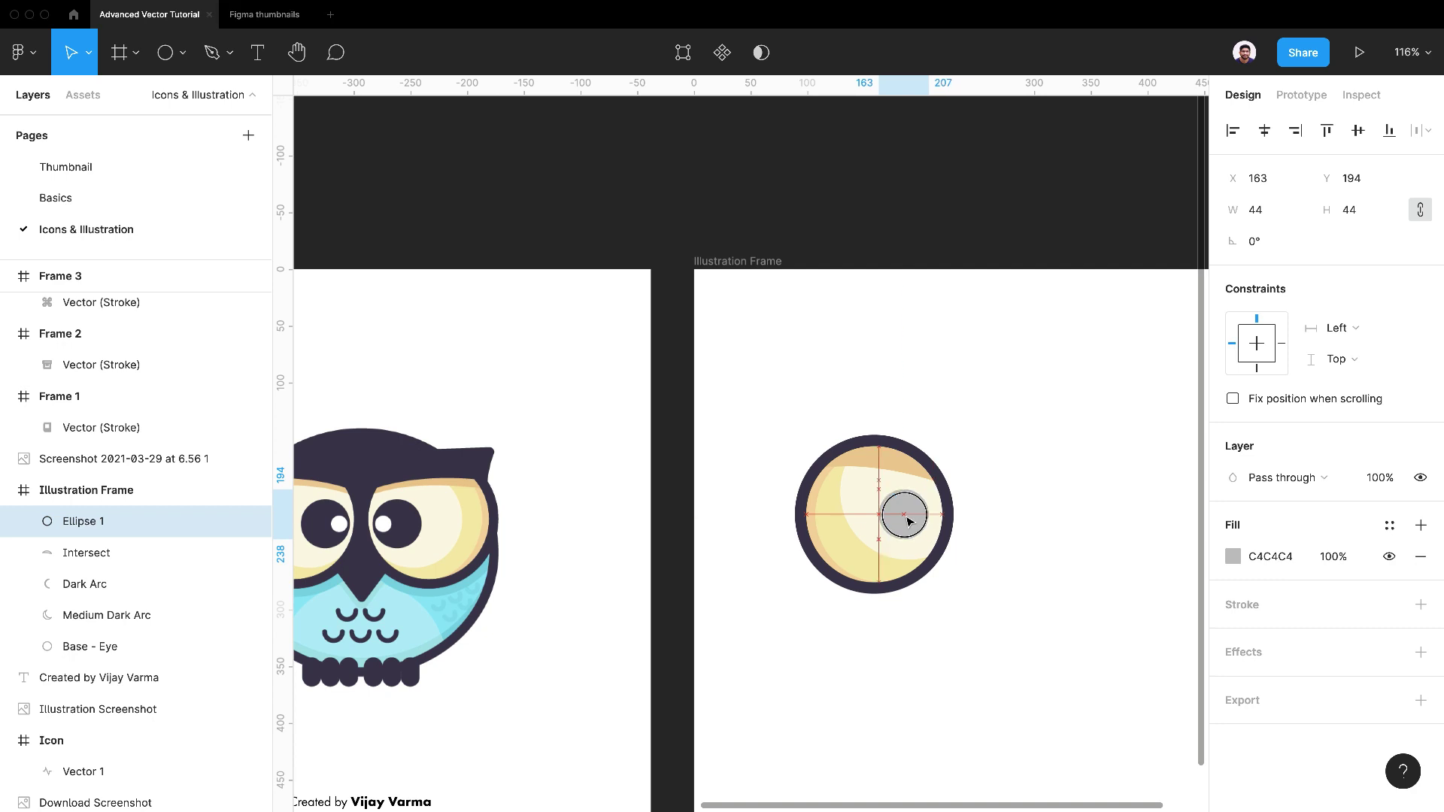
{"action": "key", "text": "Right"}
{"action": "key", "text": "Right"}
{"action": "key", "text": "Right"}
{"action": "key", "text": "Right"}
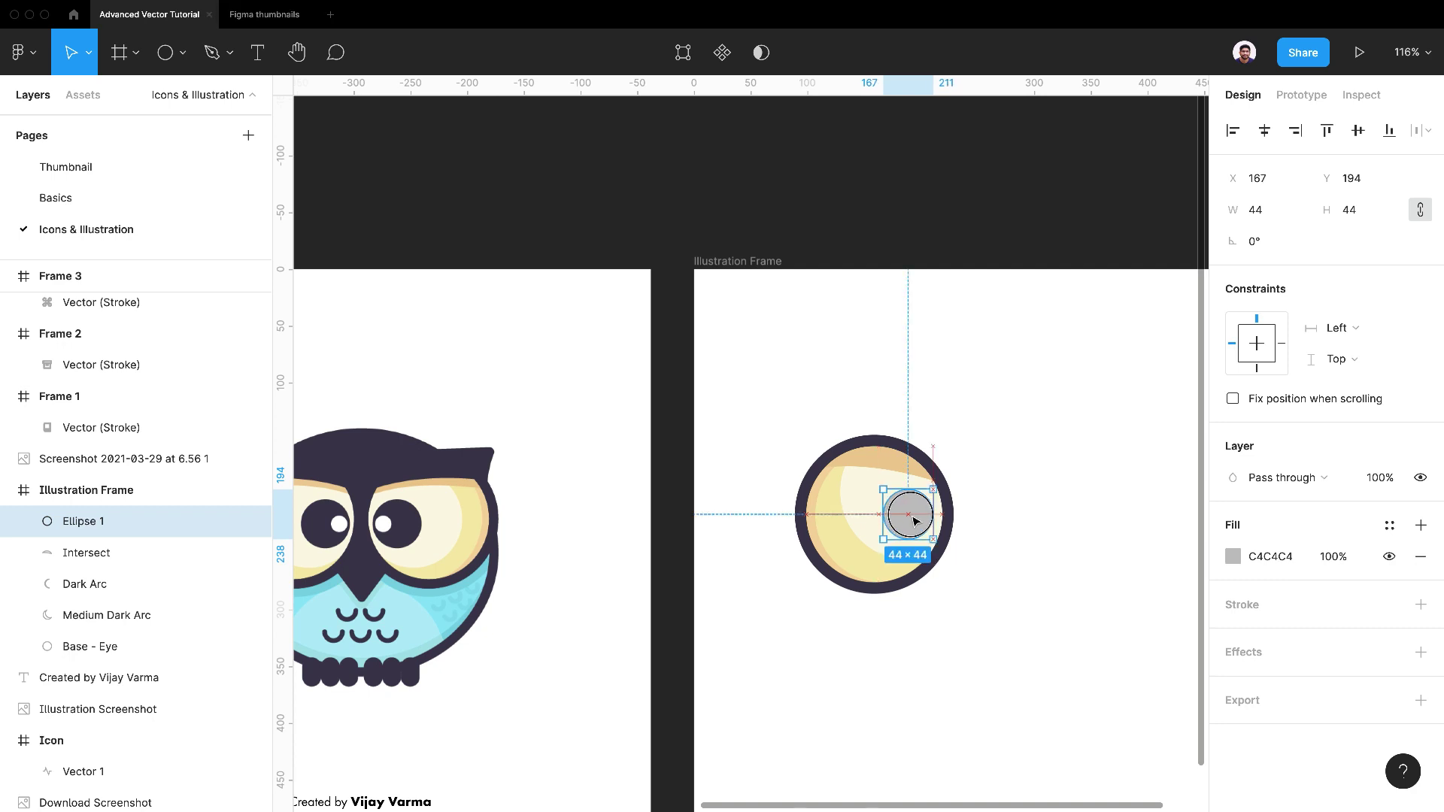
Step: Fill the pupil circle with the dark colour (413D51) sampled from the reference owl's pupil
{"action": "left_click", "coordinate": [1233, 557]}
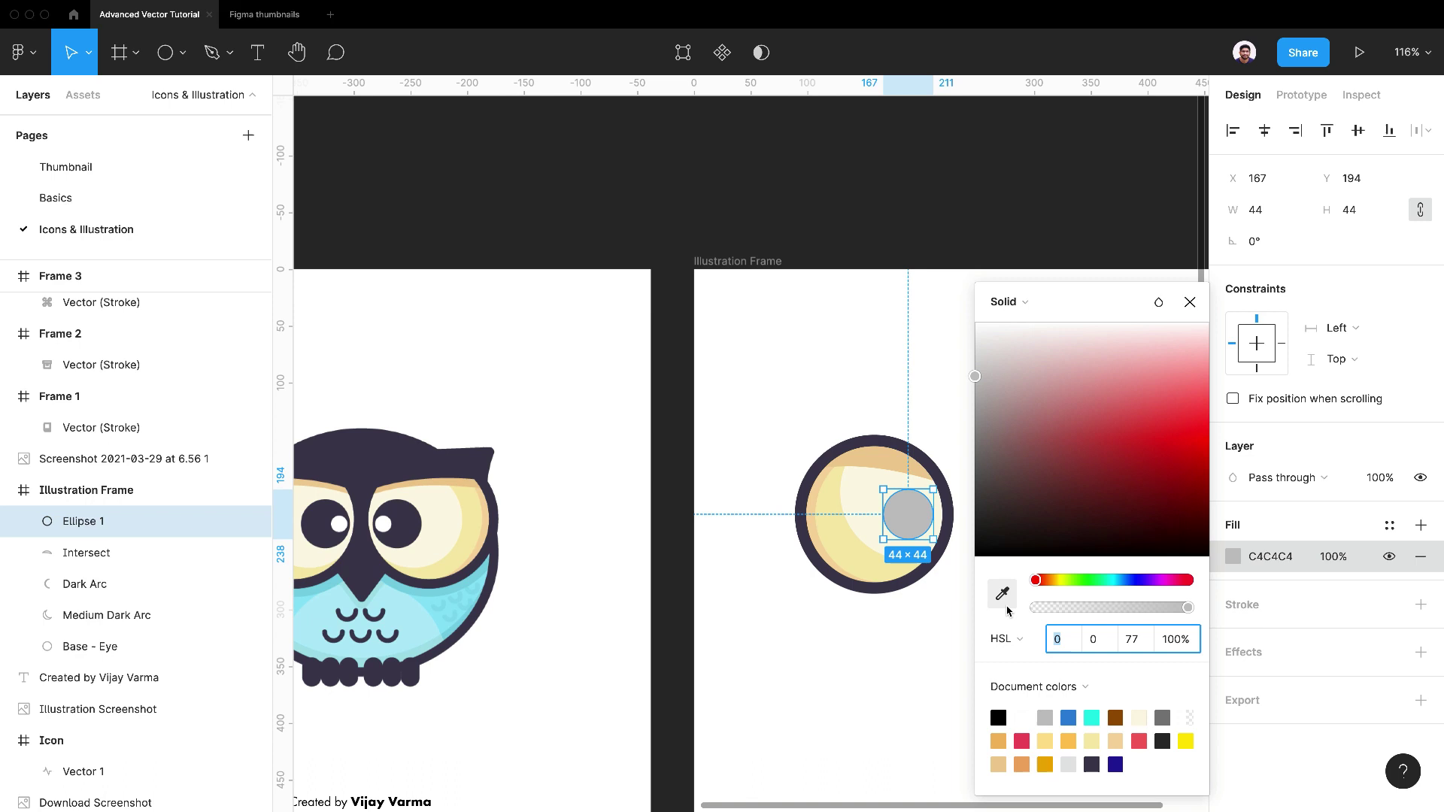
{"action": "left_click", "coordinate": [1002, 594]}
{"action": "left_click", "coordinate": [331, 505]}
{"action": "key", "text": "Escape"}
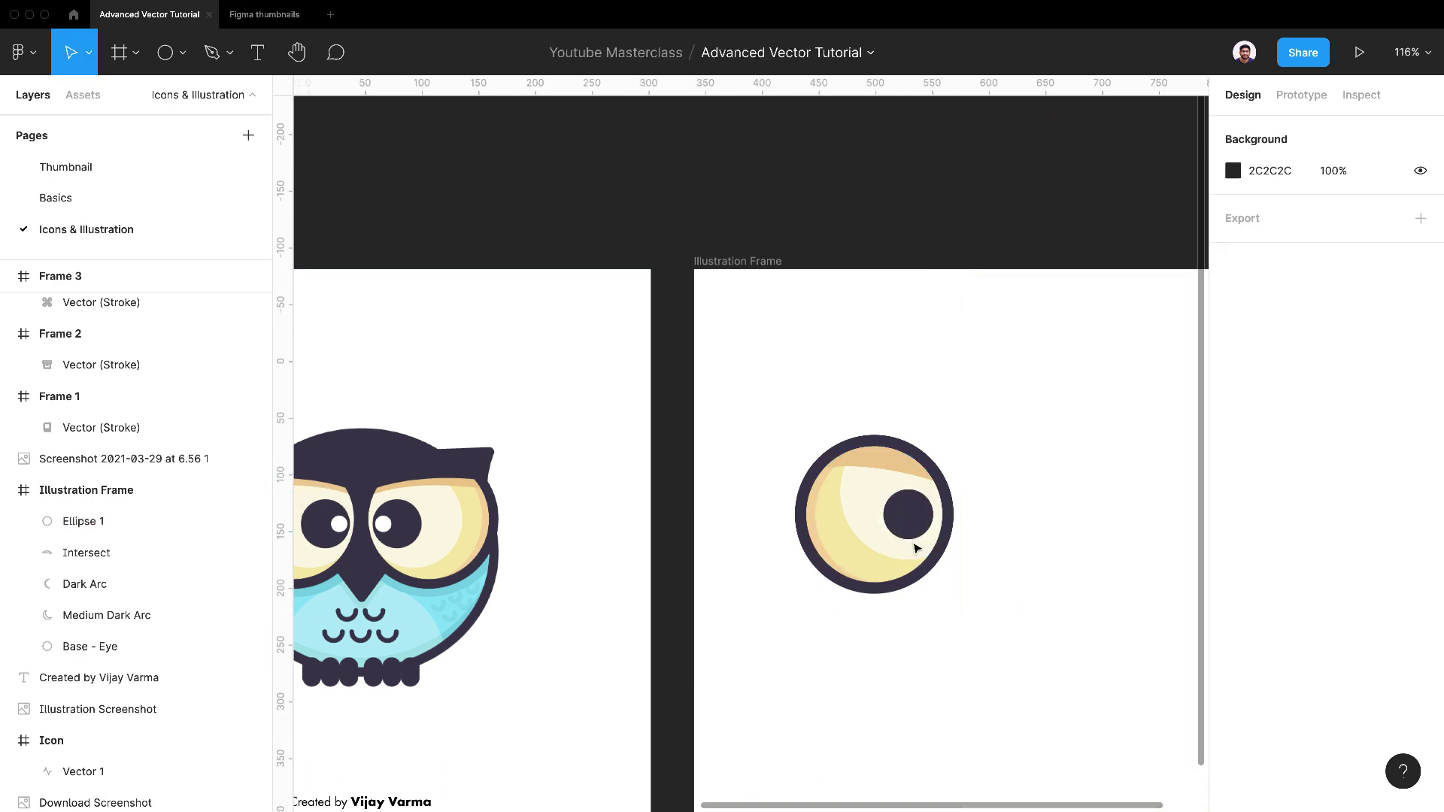
{"action": "left_click", "coordinate": [922, 519]}
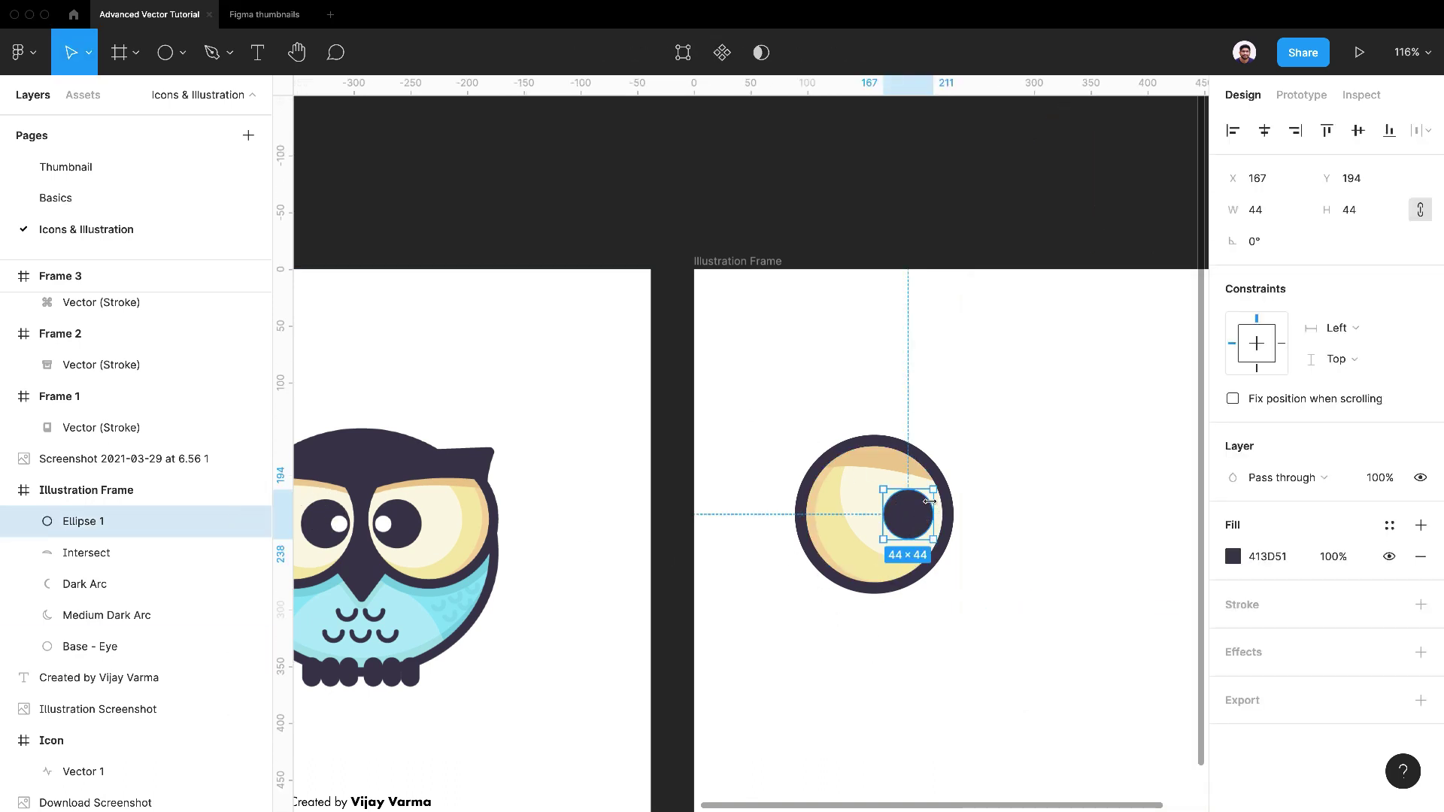
Step: Add a white (FFFFFF) highlight circle inside the pupil from a scaled-down duplicate of the pupil circle
{"action": "key", "text": "super+d"}
{"action": "left_click_drag", "start_coordinate": [887, 492], "coordinate": [920, 516]}
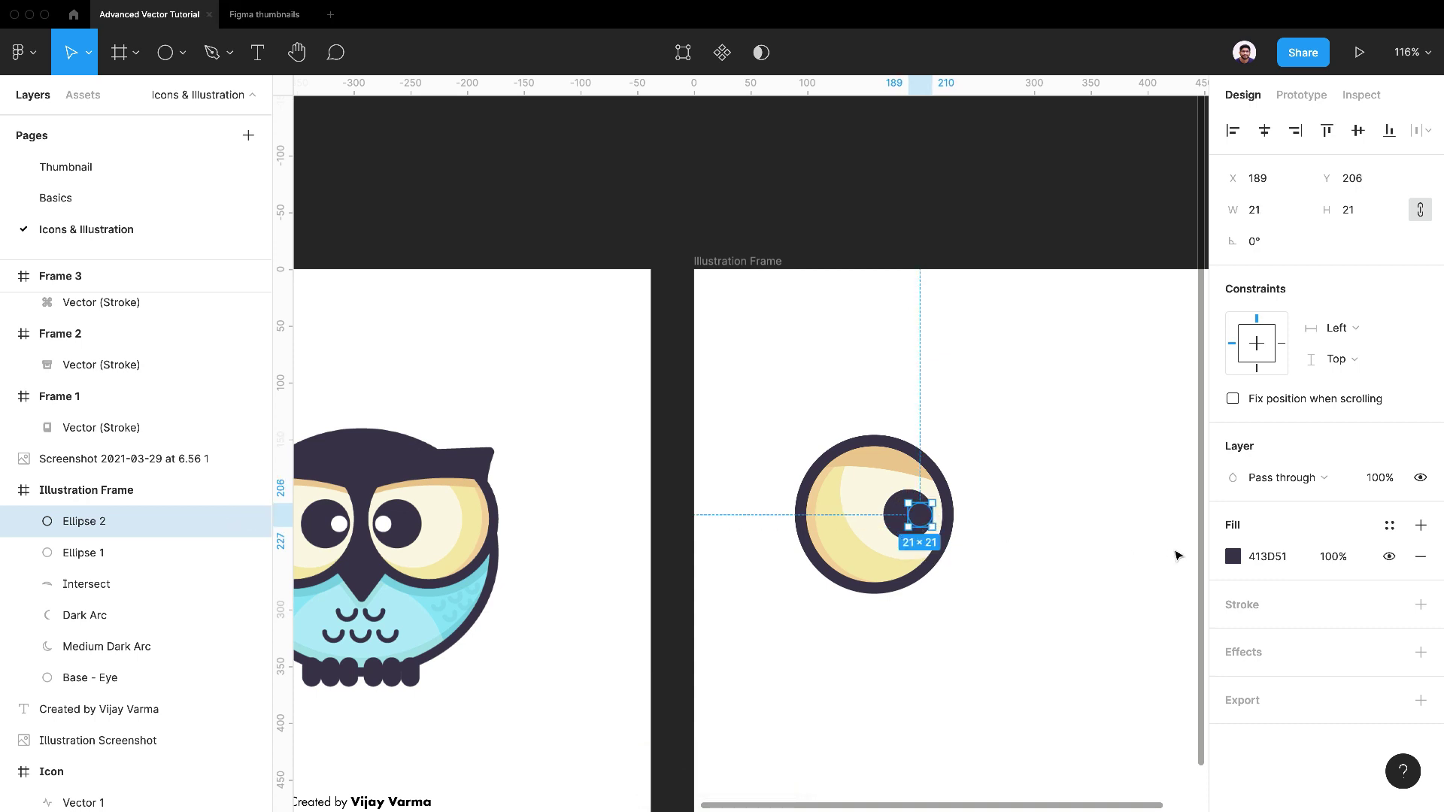
{"action": "left_click", "coordinate": [1233, 557]}
{"action": "left_click_drag", "start_coordinate": [1045, 450], "coordinate": [840, 237]}
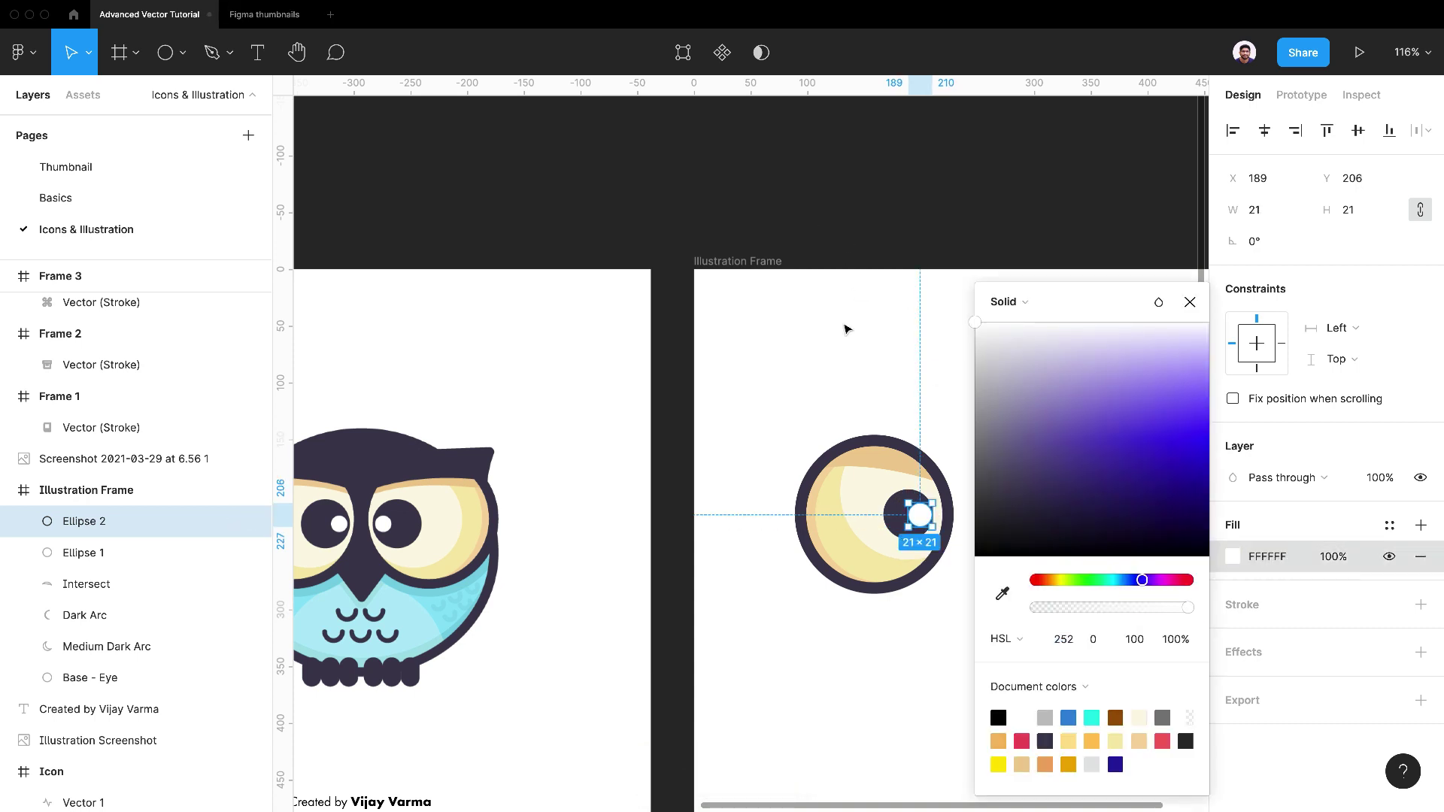
{"action": "left_click_drag", "start_coordinate": [930, 504], "coordinate": [925, 517]}
{"action": "left_click", "coordinate": [935, 619]}
Step: Wrap all six eye shapes together in a new frame and expand that frame's layer contents
{"action": "scroll", "coordinate": [912, 632], "scroll_direction": "down", "scroll_amount": 5}
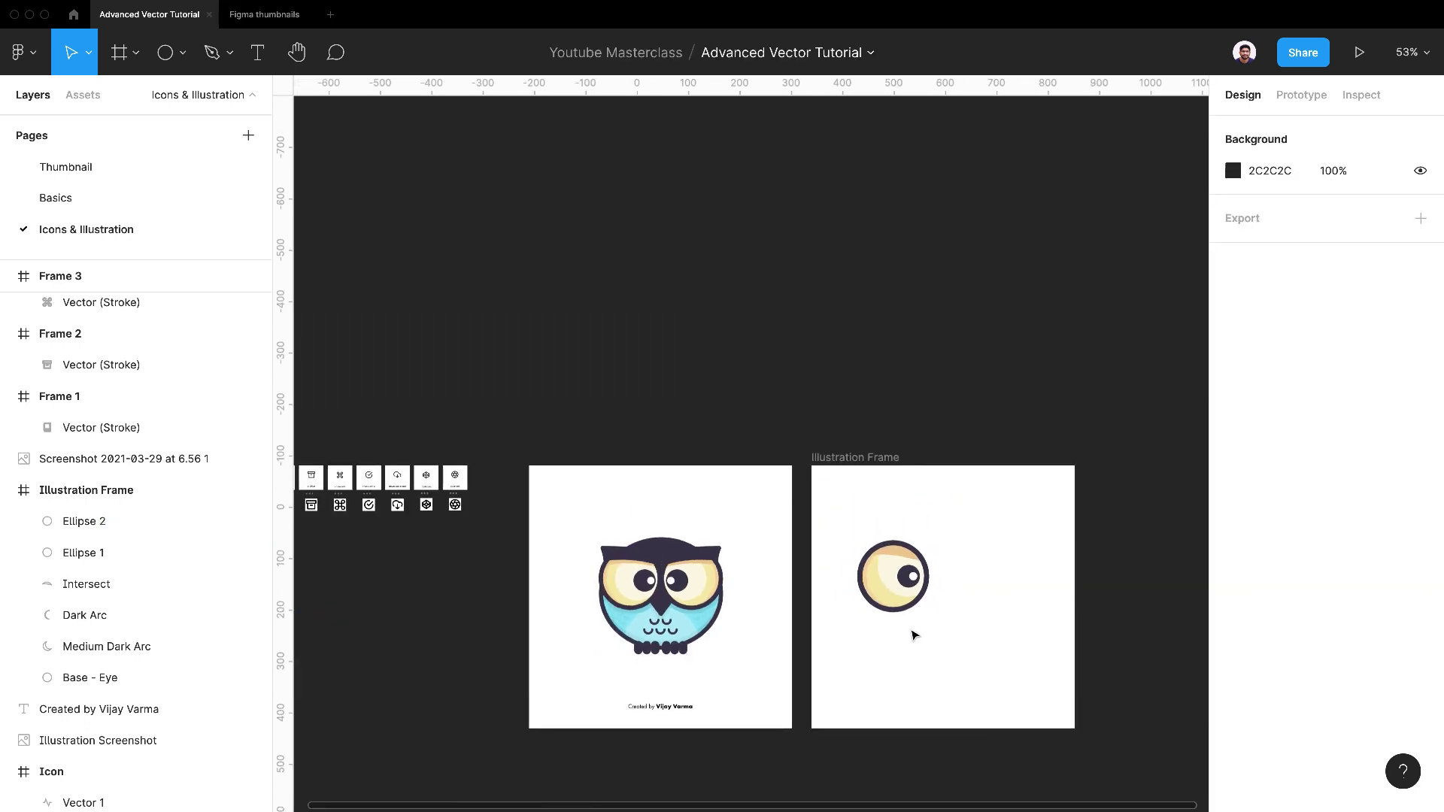
{"action": "left_click_drag", "start_coordinate": [960, 539], "coordinate": [844, 640]}
{"action": "right_click", "coordinate": [905, 578]}
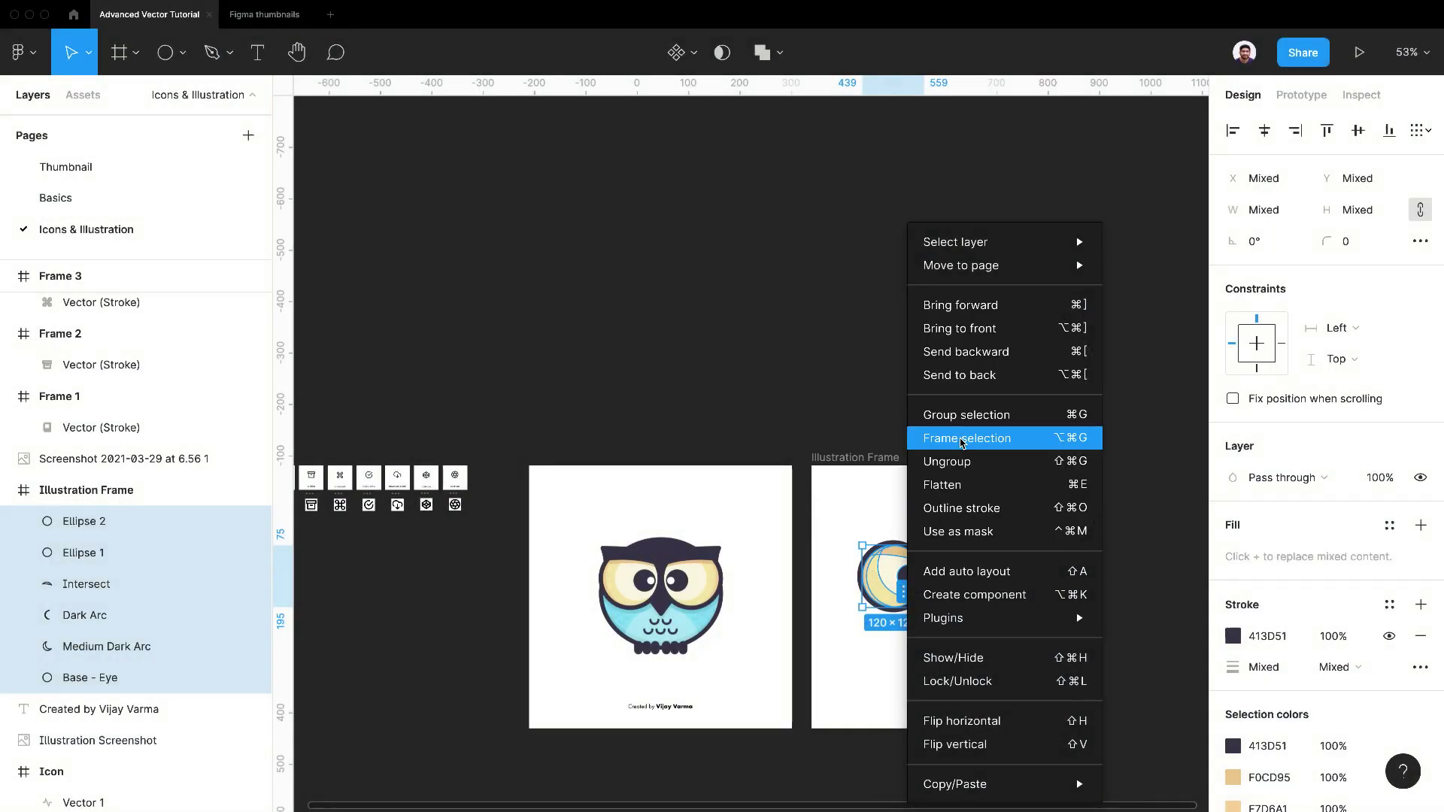
{"action": "left_click", "coordinate": [963, 443]}
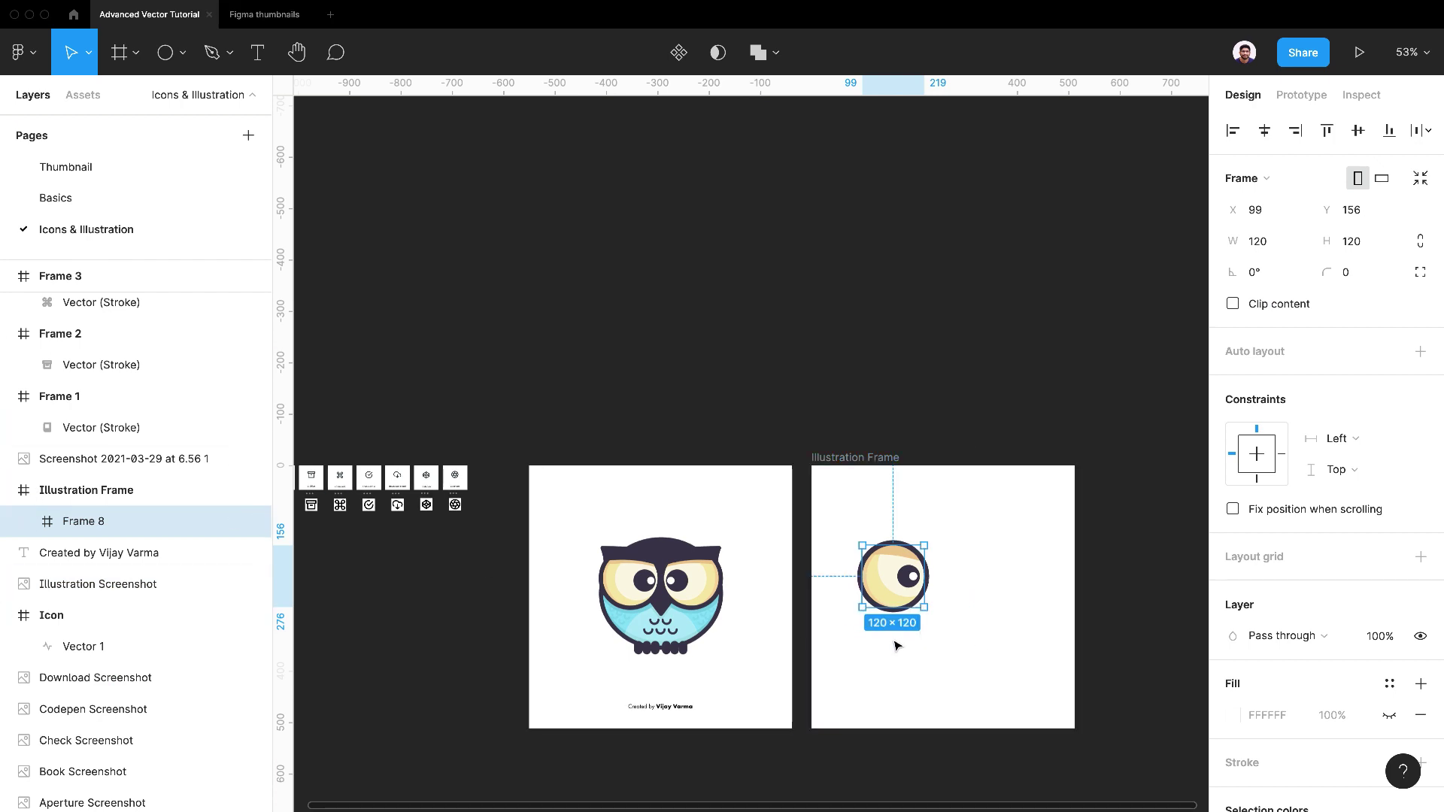
{"action": "scroll", "coordinate": [865, 620], "scroll_direction": "up", "scroll_amount": 5}
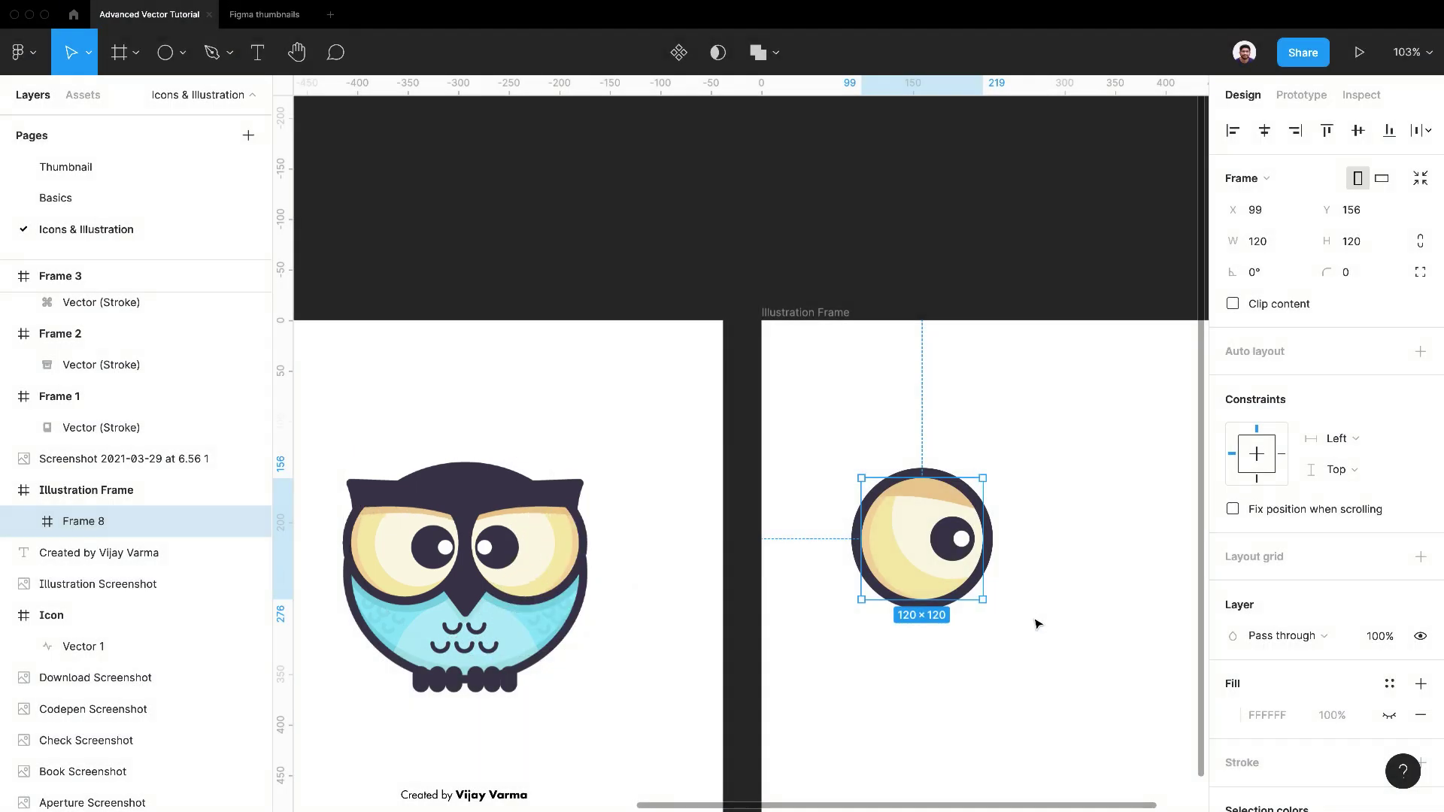
{"action": "left_click", "coordinate": [1038, 625]}
{"action": "scroll", "coordinate": [1048, 606], "scroll_direction": "right", "scroll_amount": 5}
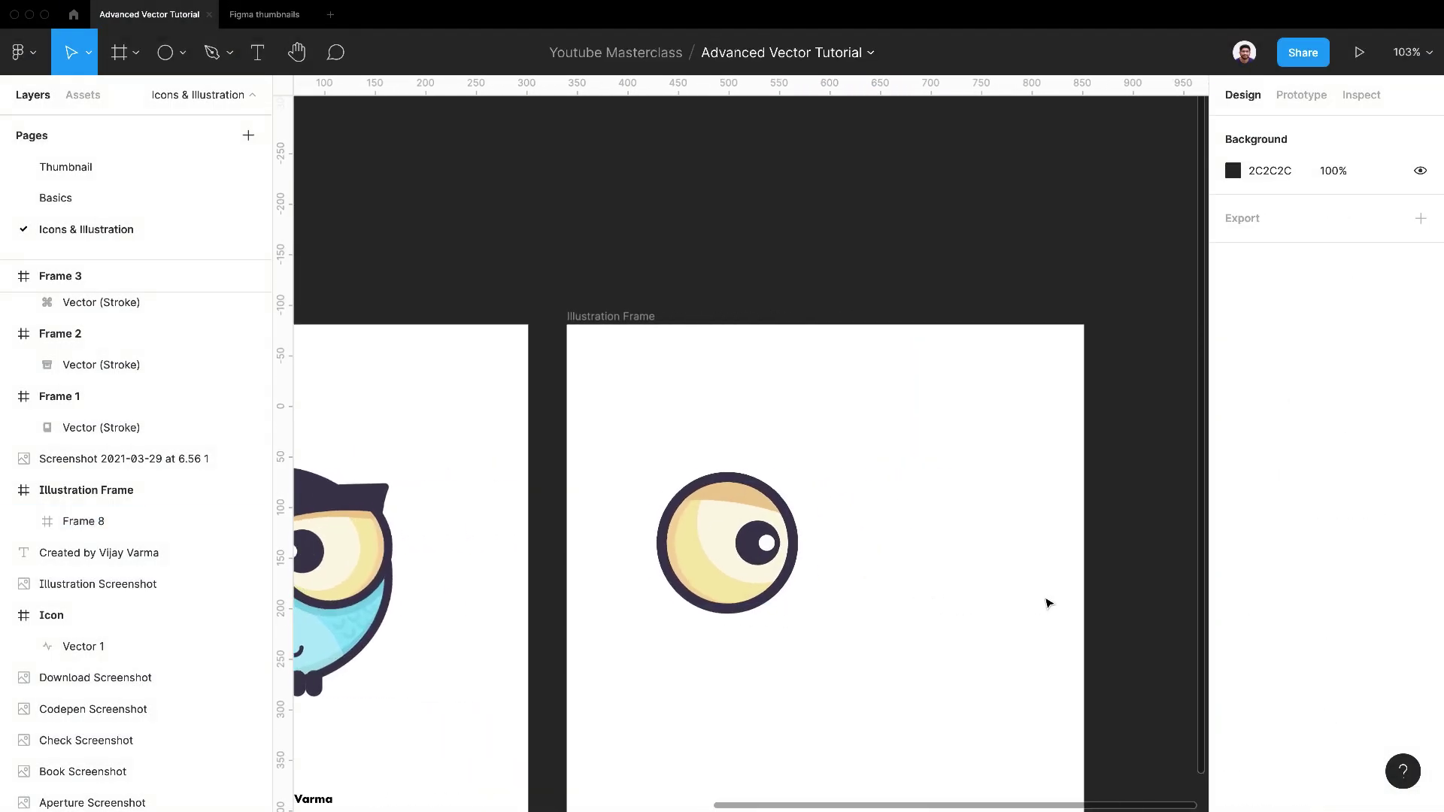
{"action": "left_click", "coordinate": [747, 506]}
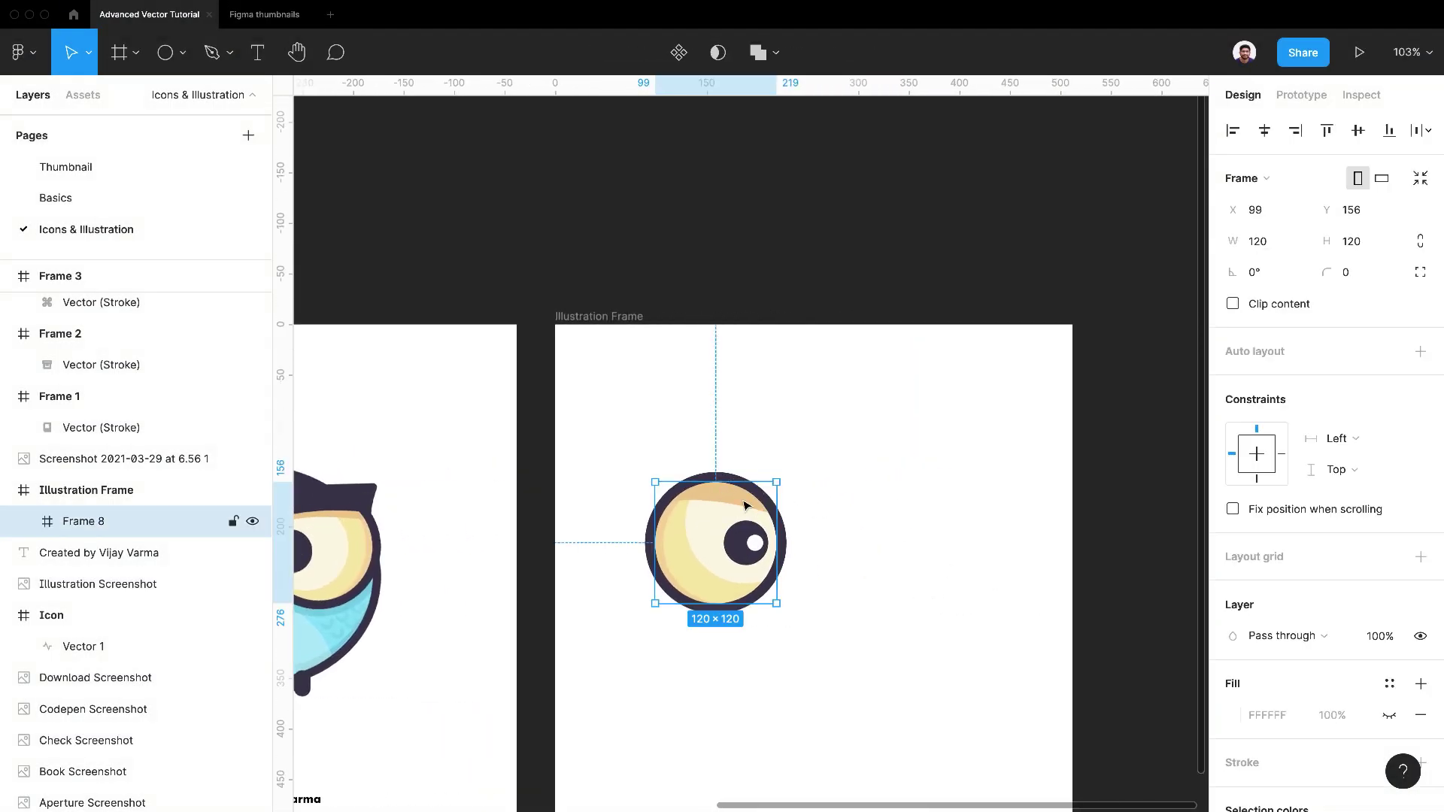
{"action": "left_click", "coordinate": [24, 522]}
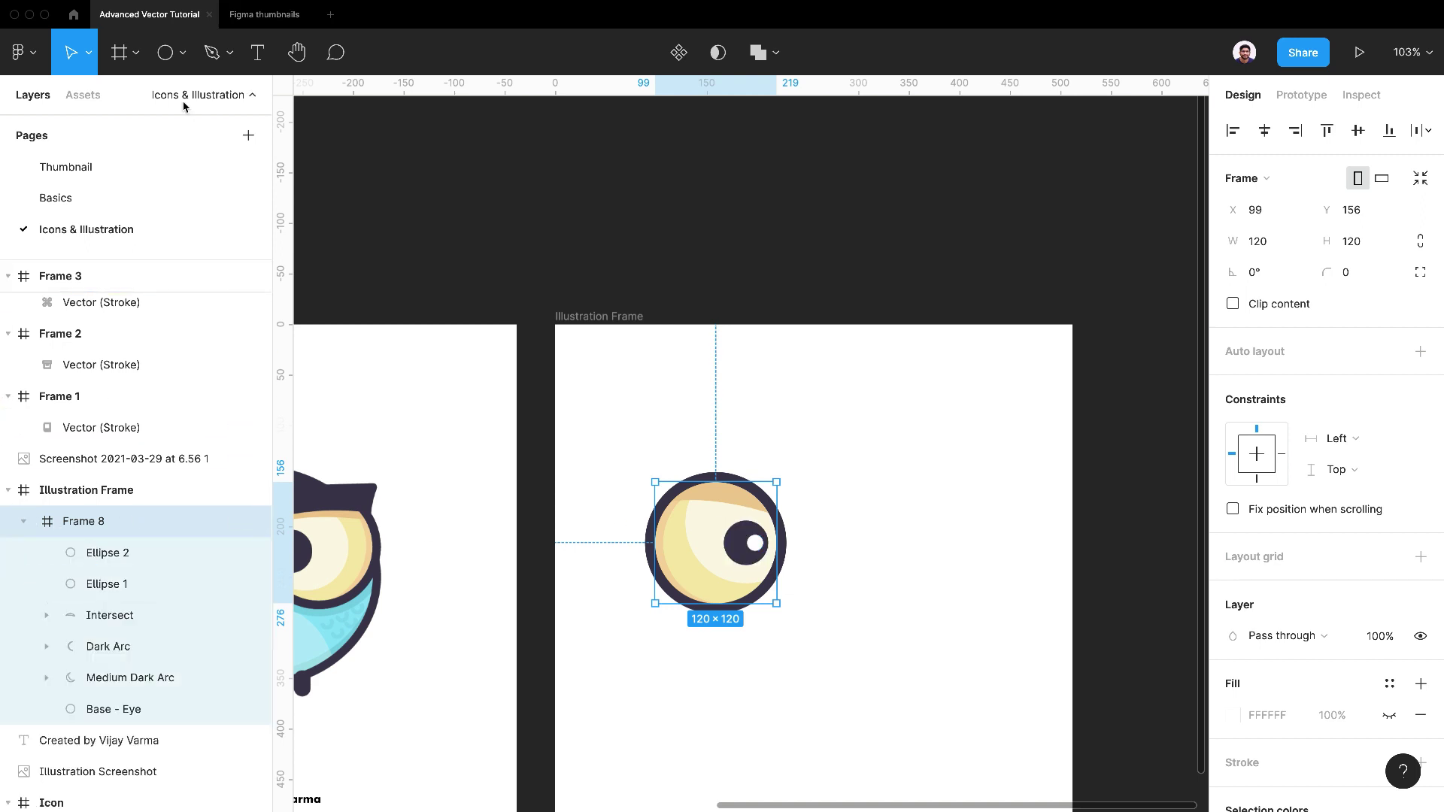
Step: Draw a closed four-corner outline about 143.5 × 121.5 around the eye with the Pen tool, its top edge slanting down to the right
{"action": "left_click", "coordinate": [228, 54]}
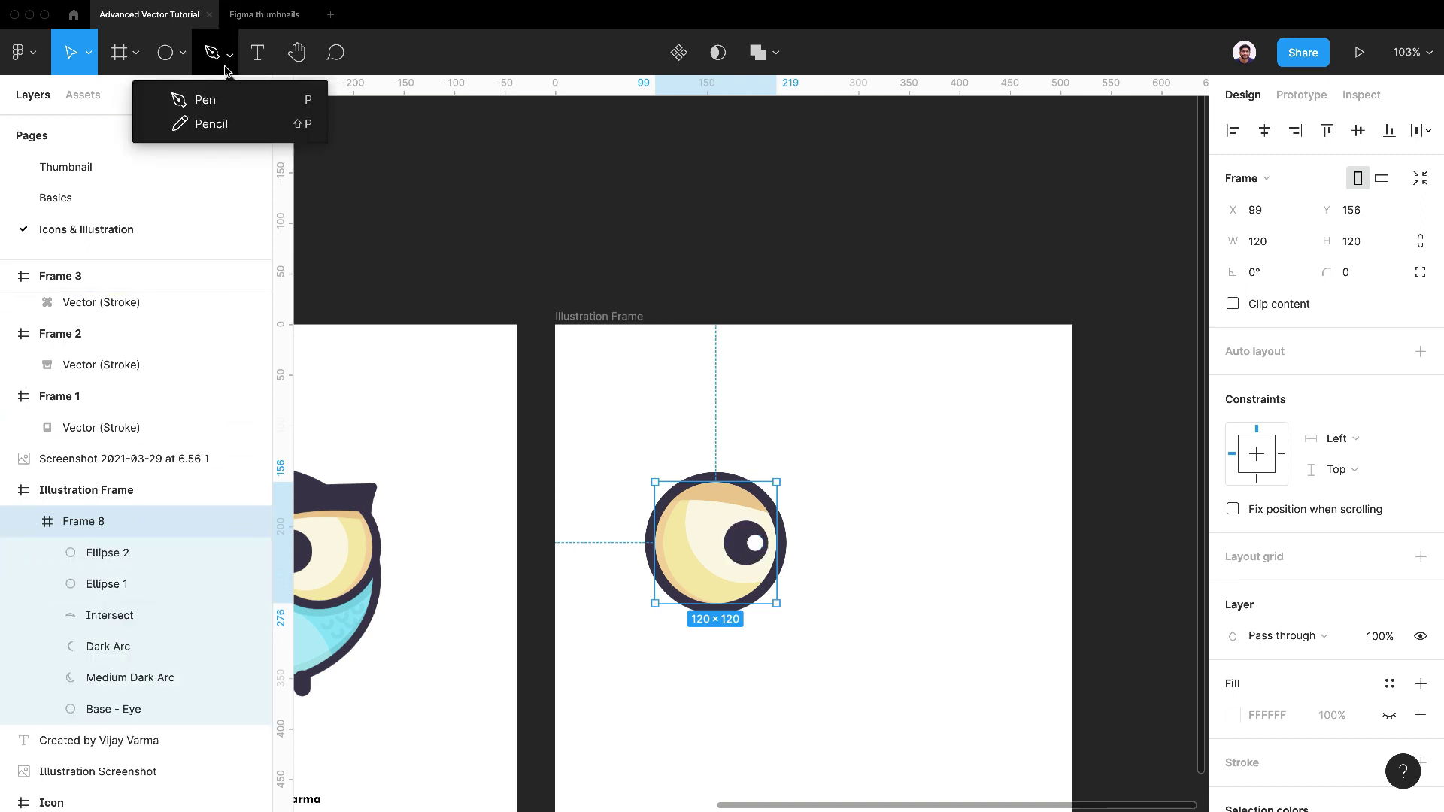
{"action": "left_click", "coordinate": [207, 100]}
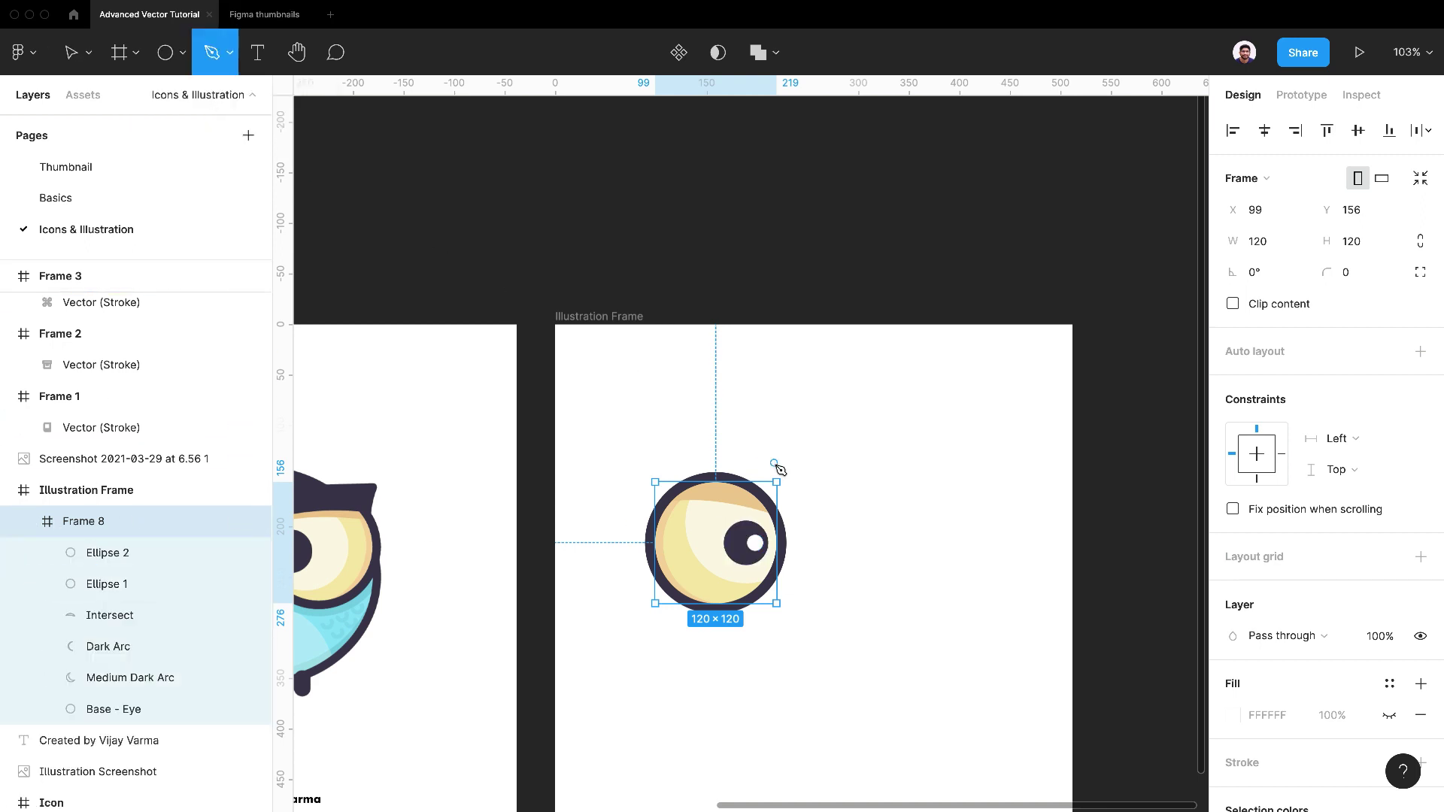
{"action": "left_click", "coordinate": [643, 488]}
{"action": "left_click", "coordinate": [788, 505]}
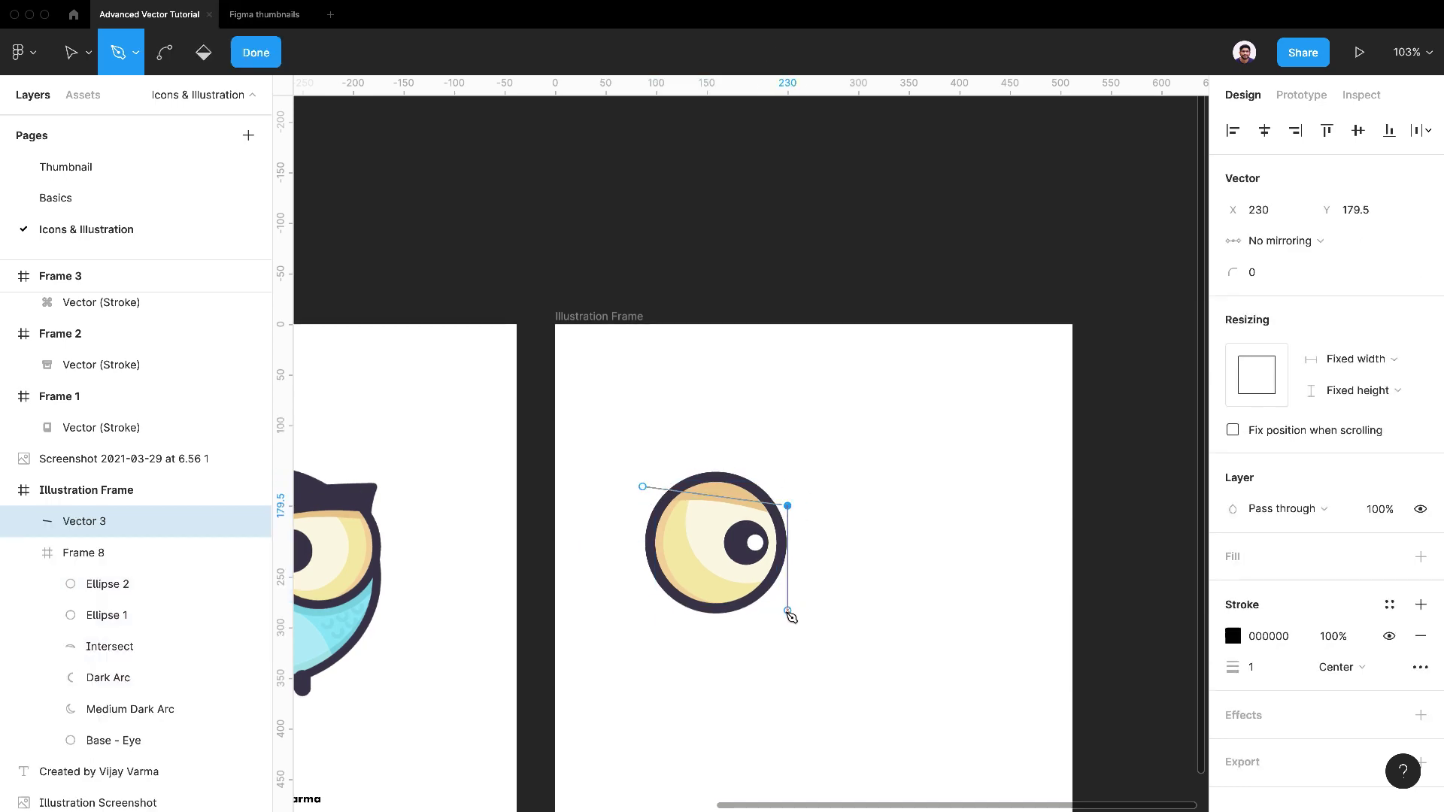
{"action": "left_click", "coordinate": [788, 610]}
{"action": "key", "text": "Escape"}
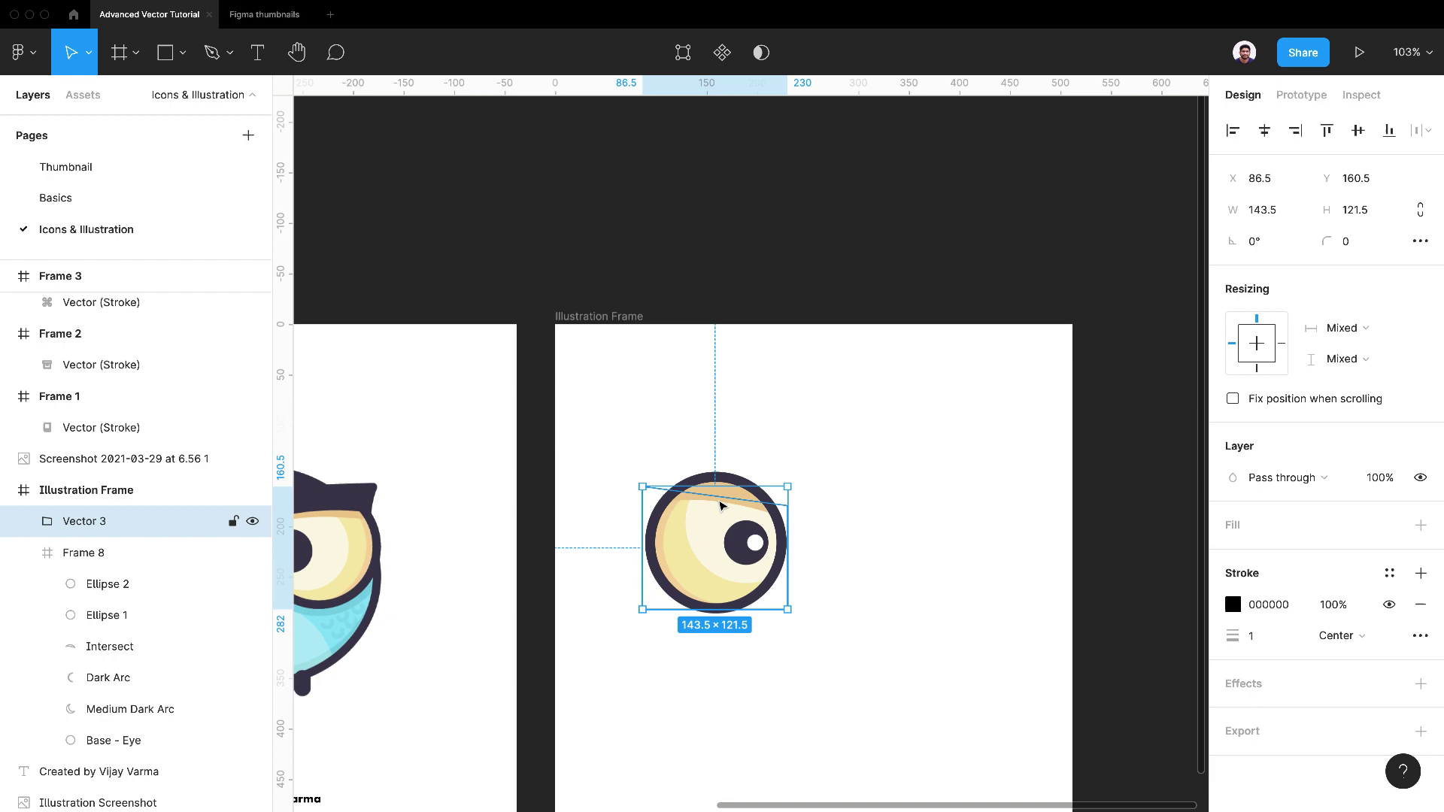
Step: Bend the outline's straight top edge slightly upward into a smooth curve across the eyelid
{"action": "scroll", "coordinate": [718, 499], "scroll_direction": "up", "scroll_amount": 5}
{"action": "key", "text": "Return"}
{"action": "left_click_drag", "start_coordinate": [724, 493], "coordinate": [728, 471]}
{"action": "scroll", "coordinate": [728, 472], "scroll_direction": "down", "scroll_amount": 5}
{"action": "scroll", "coordinate": [665, 530], "scroll_direction": "up", "scroll_amount": 2}
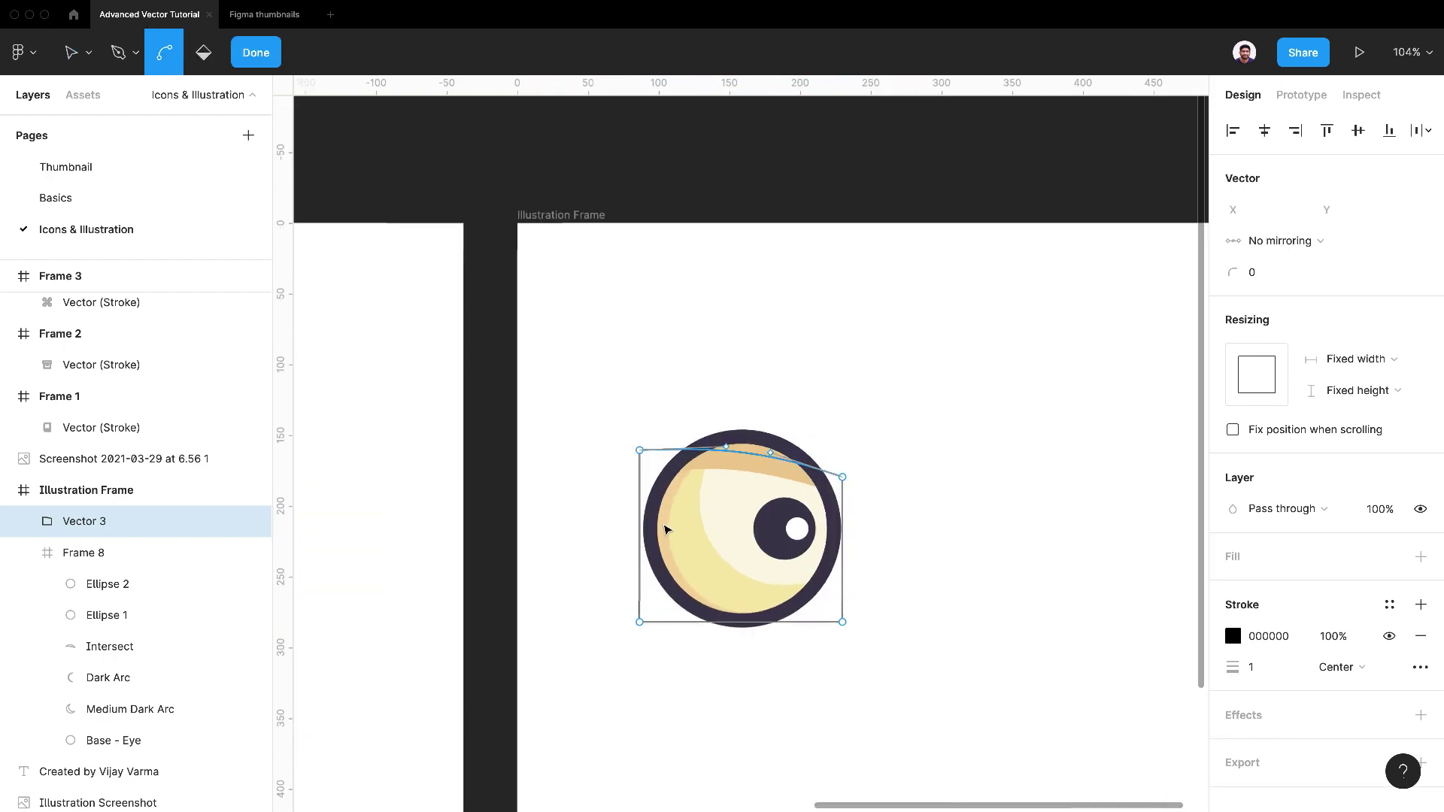
Step: Adjust the outline's corners so its sides lie at X 88.5 and X 229 and its bottom edge at Y 286.5
{"action": "left_click", "coordinate": [639, 606]}
{"action": "scroll", "coordinate": [629, 622], "scroll_direction": "up", "scroll_amount": 5}
{"action": "scroll", "coordinate": [670, 625], "scroll_direction": "down", "scroll_amount": 3}
{"action": "scroll", "coordinate": [850, 629], "scroll_direction": "up", "scroll_amount": 2}
{"action": "left_click", "coordinate": [814, 610]}
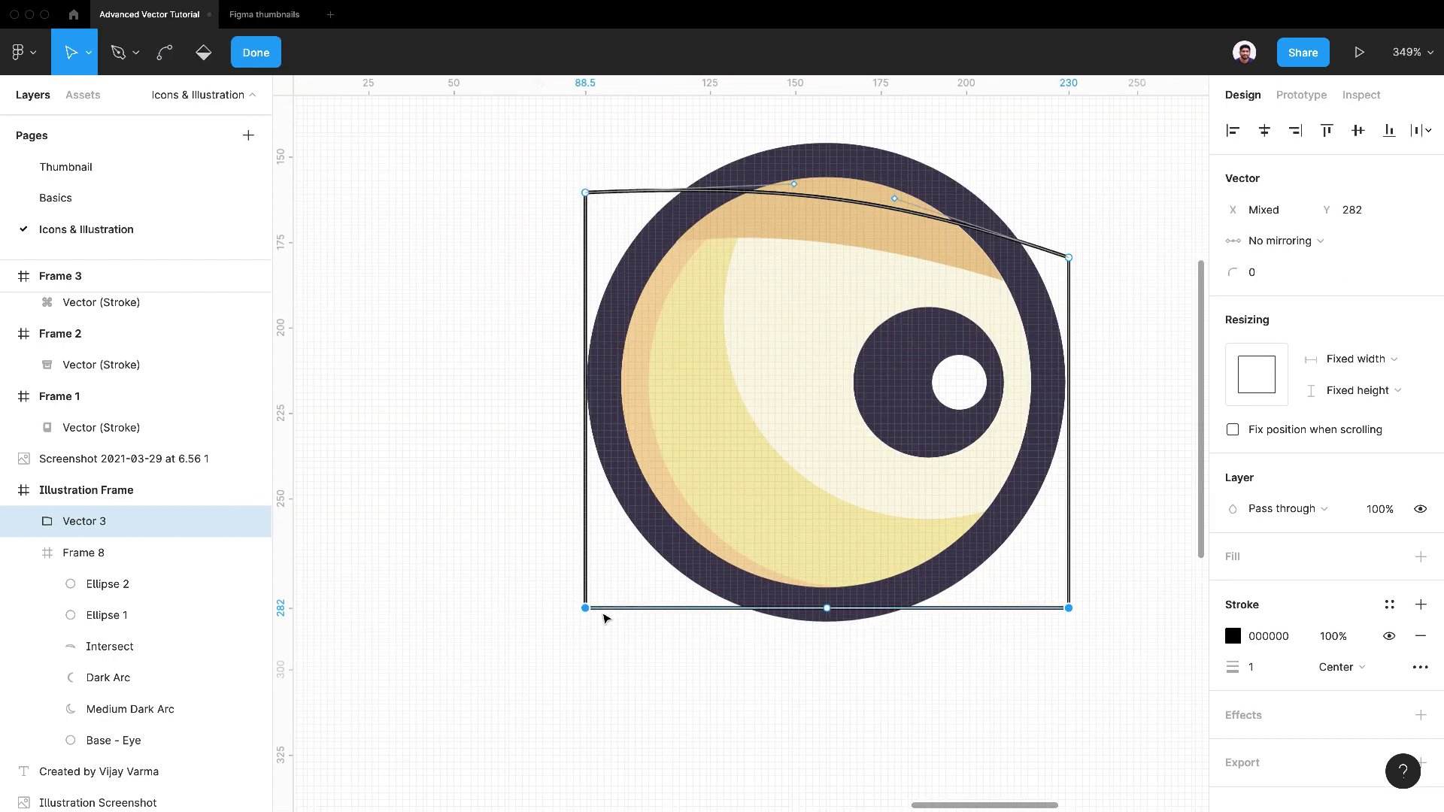
{"action": "left_click_drag", "start_coordinate": [586, 609], "coordinate": [586, 623]}
{"action": "left_click_drag", "start_coordinate": [1138, 206], "coordinate": [1042, 643]}
{"action": "left_click_drag", "start_coordinate": [1069, 624], "coordinate": [1066, 624]}
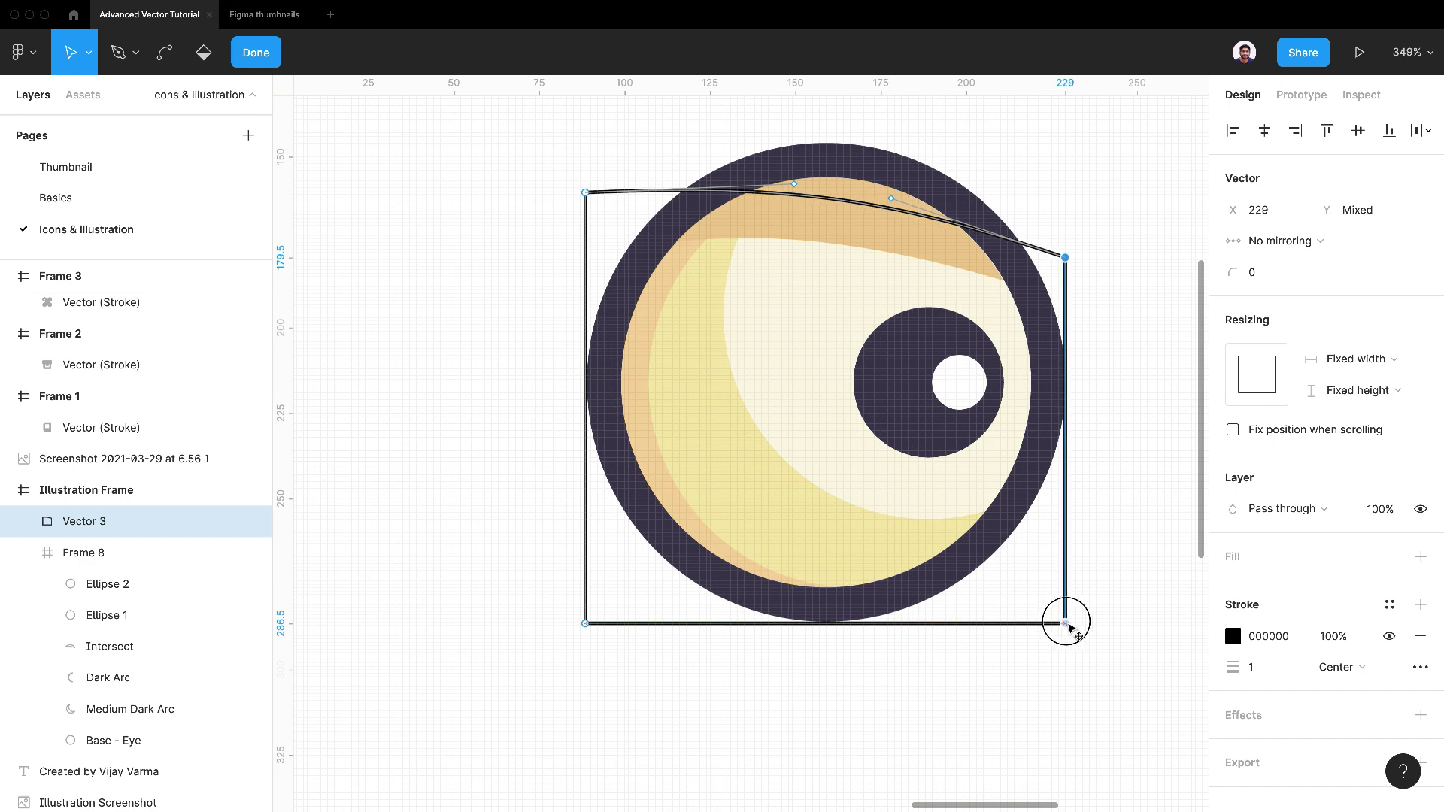
Step: Remove the outline's stroke, give the shape a solid C4C4C4 fill and finish vector editing
{"action": "key", "text": "shift+1"}
{"action": "left_click", "coordinate": [1421, 637]}
{"action": "left_click", "coordinate": [1422, 557]}
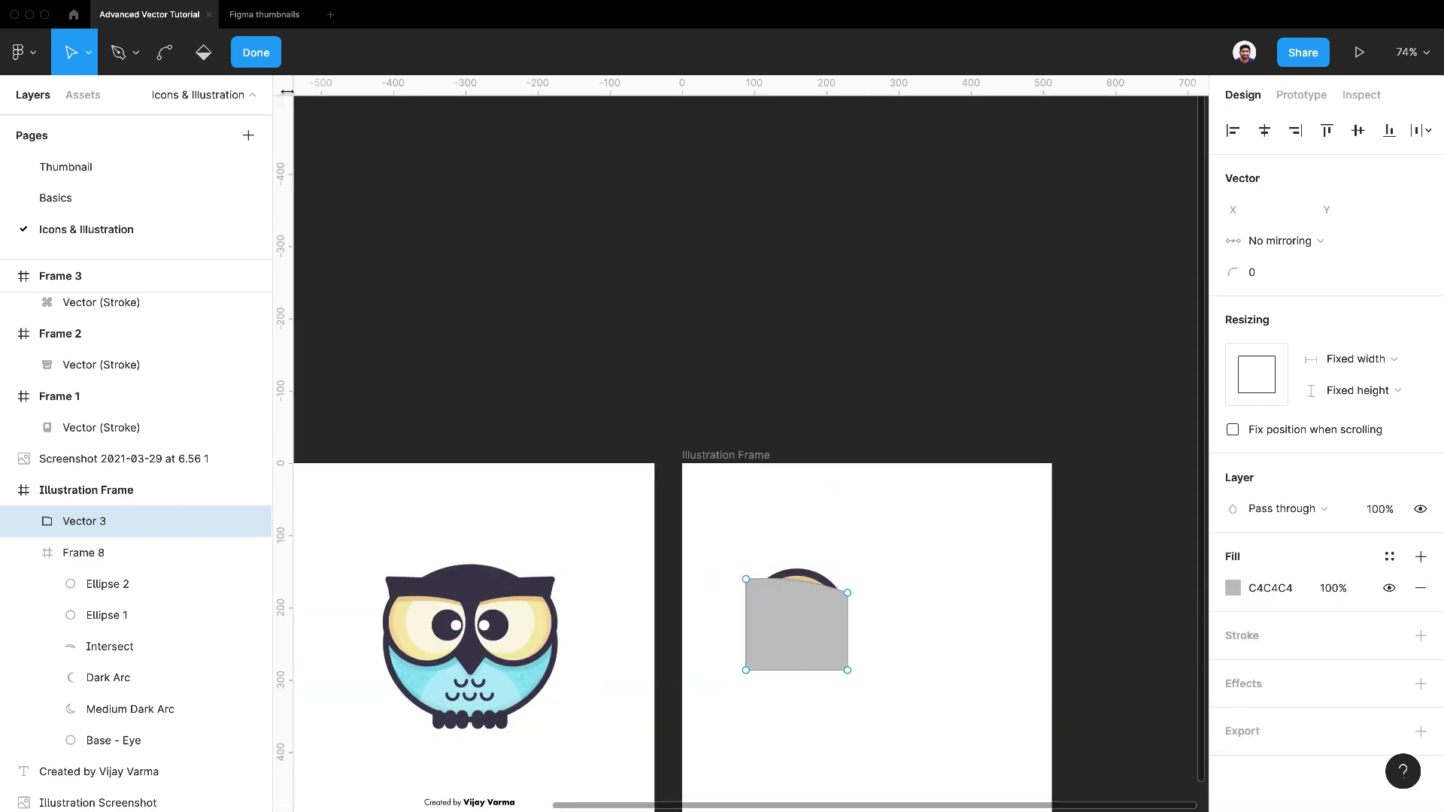
{"action": "left_click", "coordinate": [270, 65]}
Step: Rename the frame holding the eye shapes as Eye and the grey vector shape as Mask
{"action": "left_click", "coordinate": [24, 553]}
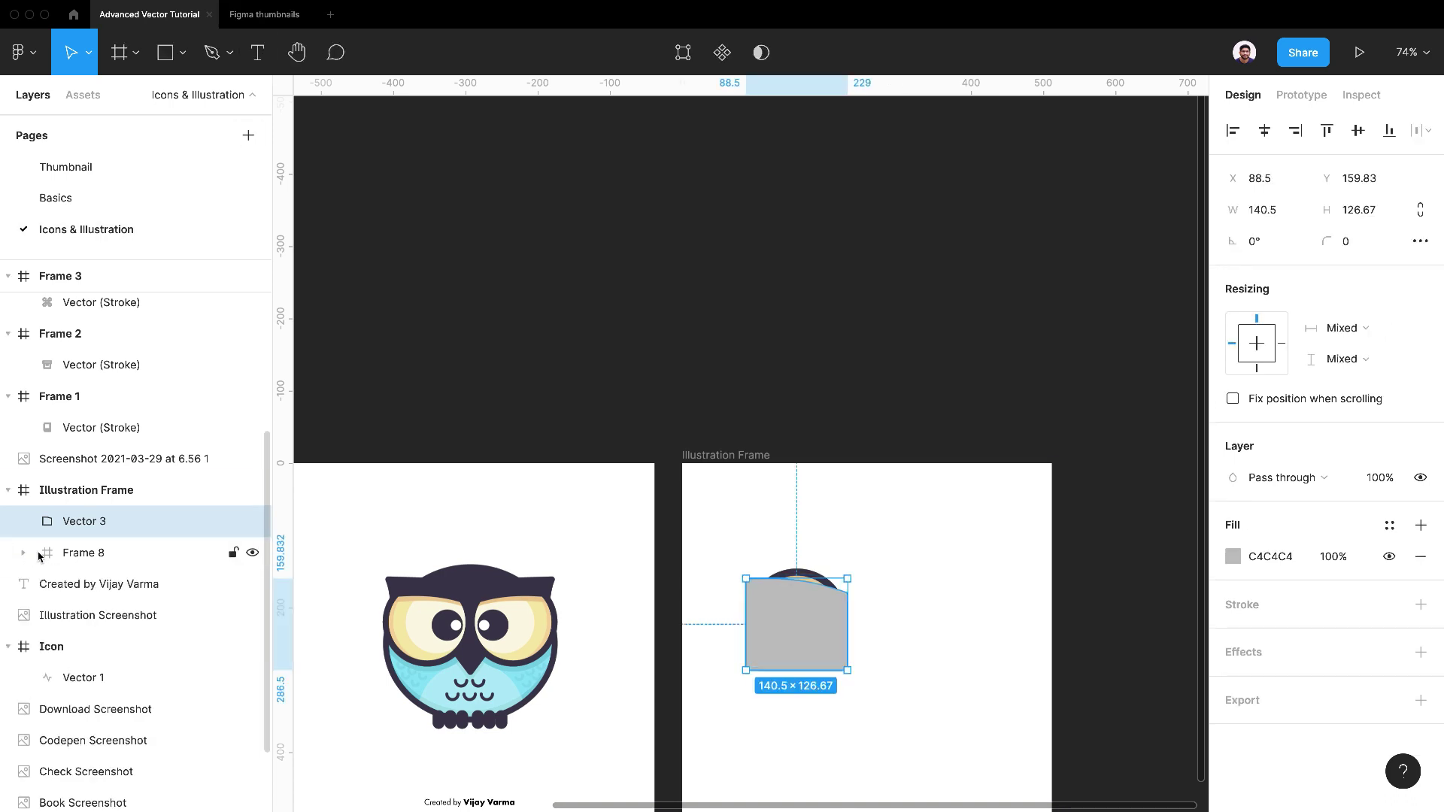
{"action": "left_click", "coordinate": [101, 554]}
{"action": "double_click", "coordinate": [93, 556]}
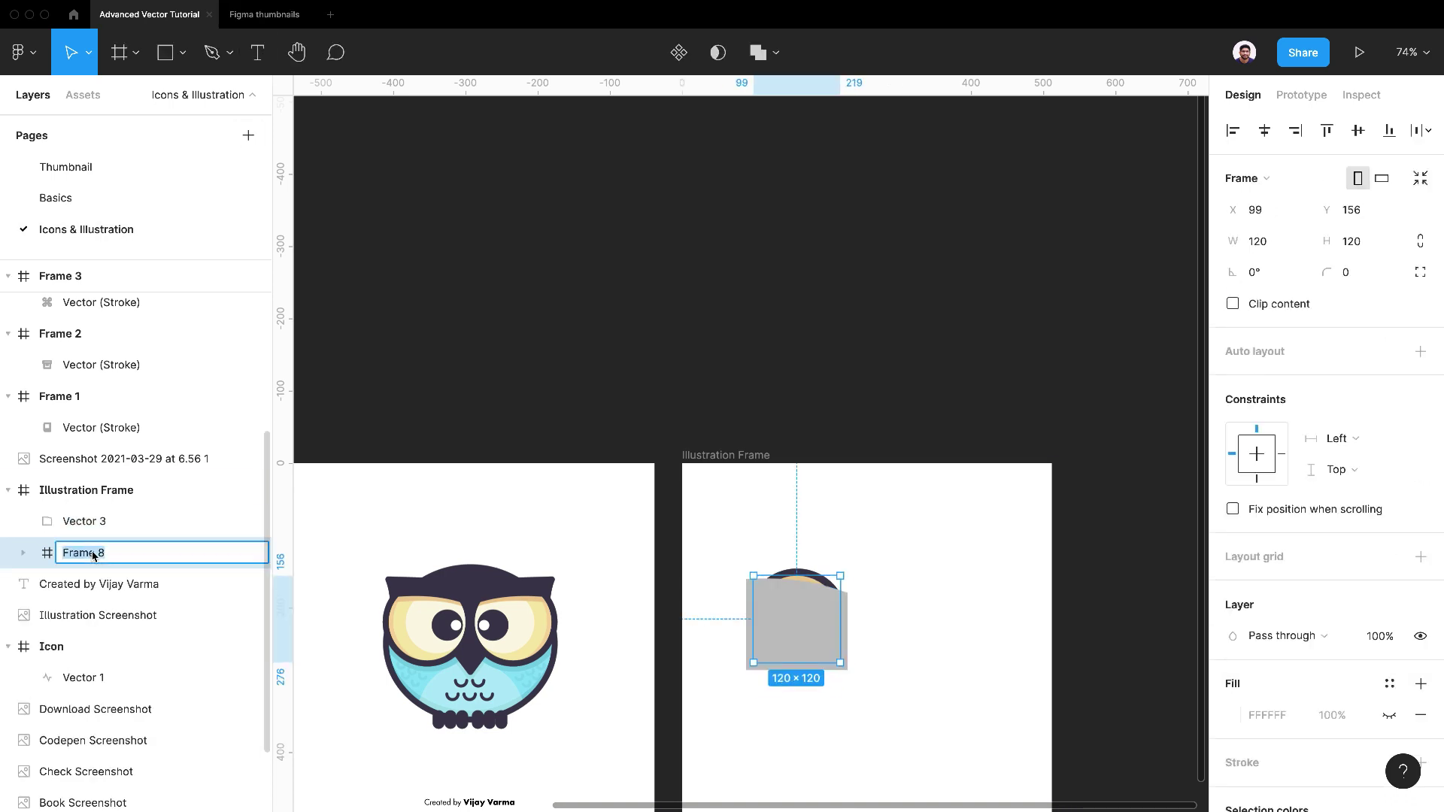
{"action": "type", "text": "Eye"}
{"action": "key", "text": "Return"}
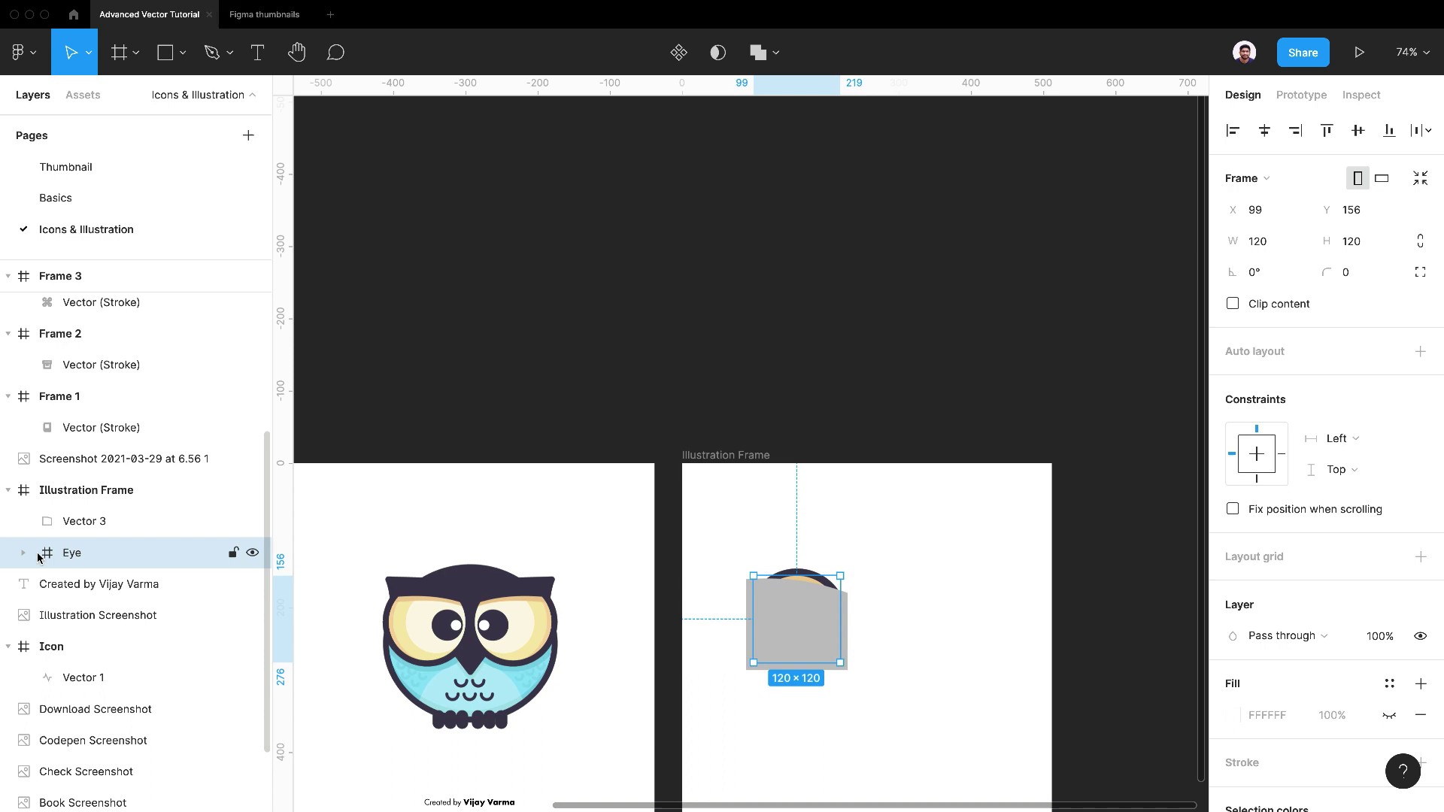
{"action": "left_click", "coordinate": [85, 522]}
{"action": "double_click", "coordinate": [84, 522]}
{"action": "type", "text": "Mask"}
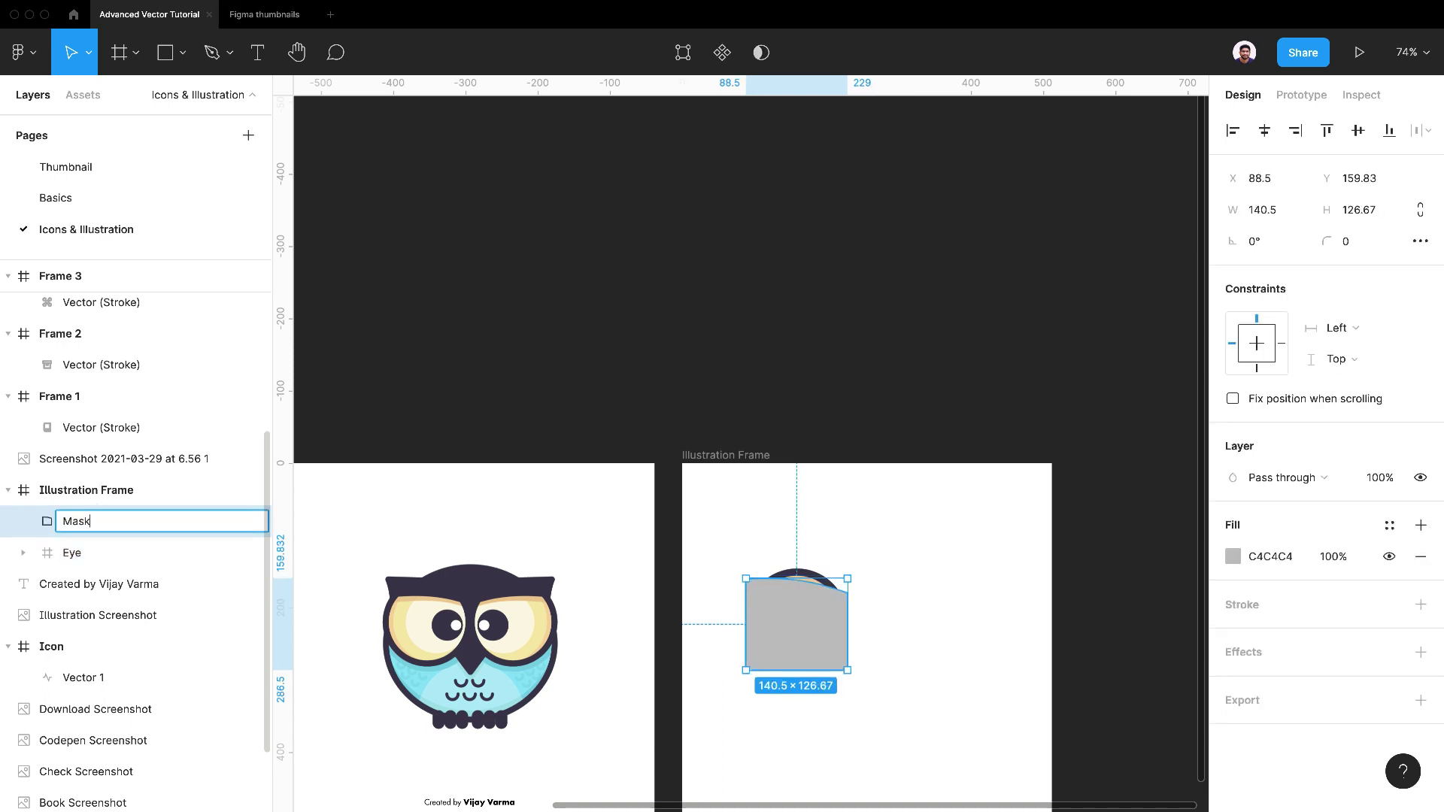
{"action": "key", "text": "Return"}
Step: Place the Mask layer below Eye and use it as a mask to cut off the eye's top
{"action": "left_click_drag", "start_coordinate": [95, 528], "coordinate": [103, 570]}
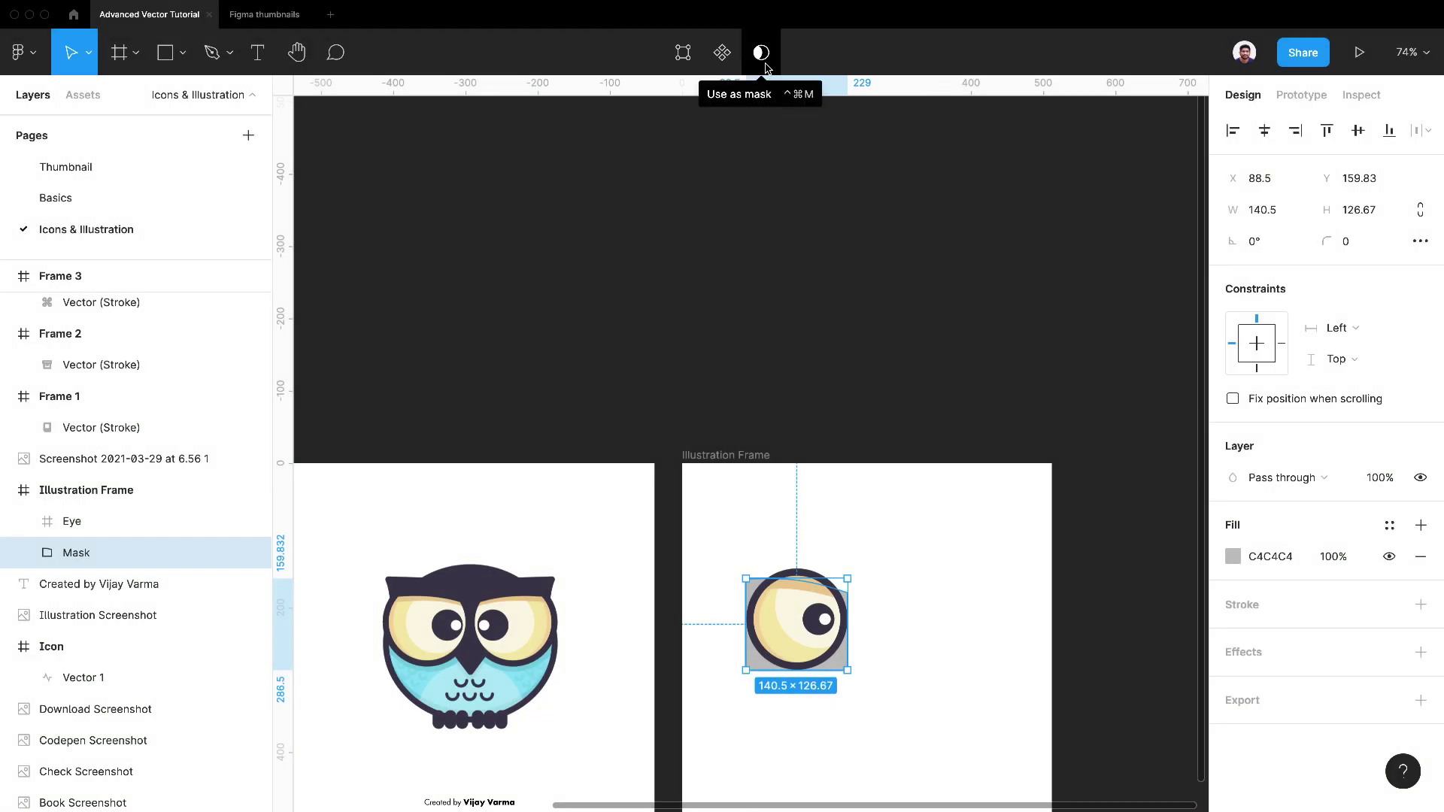
{"action": "left_click", "coordinate": [765, 65]}
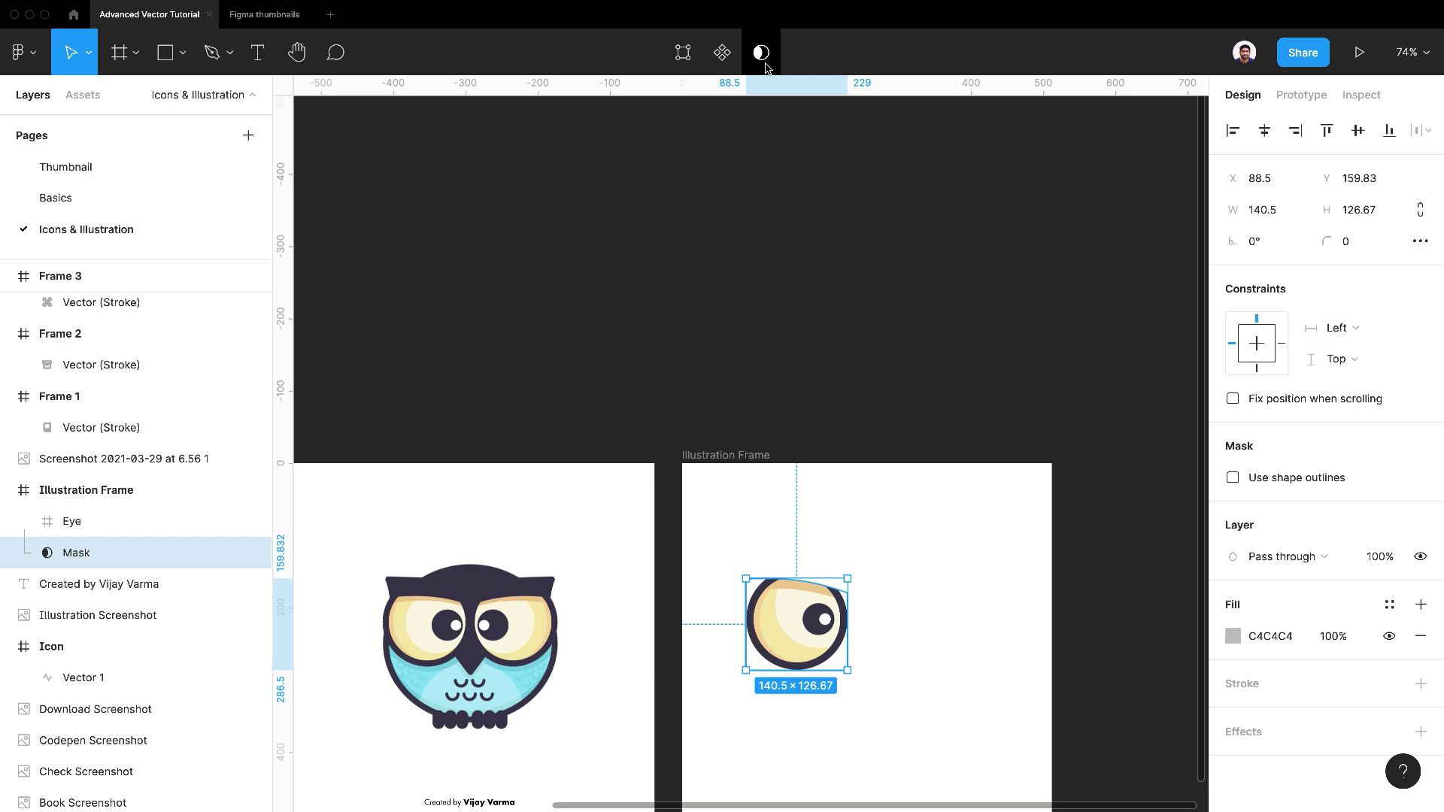
{"action": "left_click", "coordinate": [895, 577]}
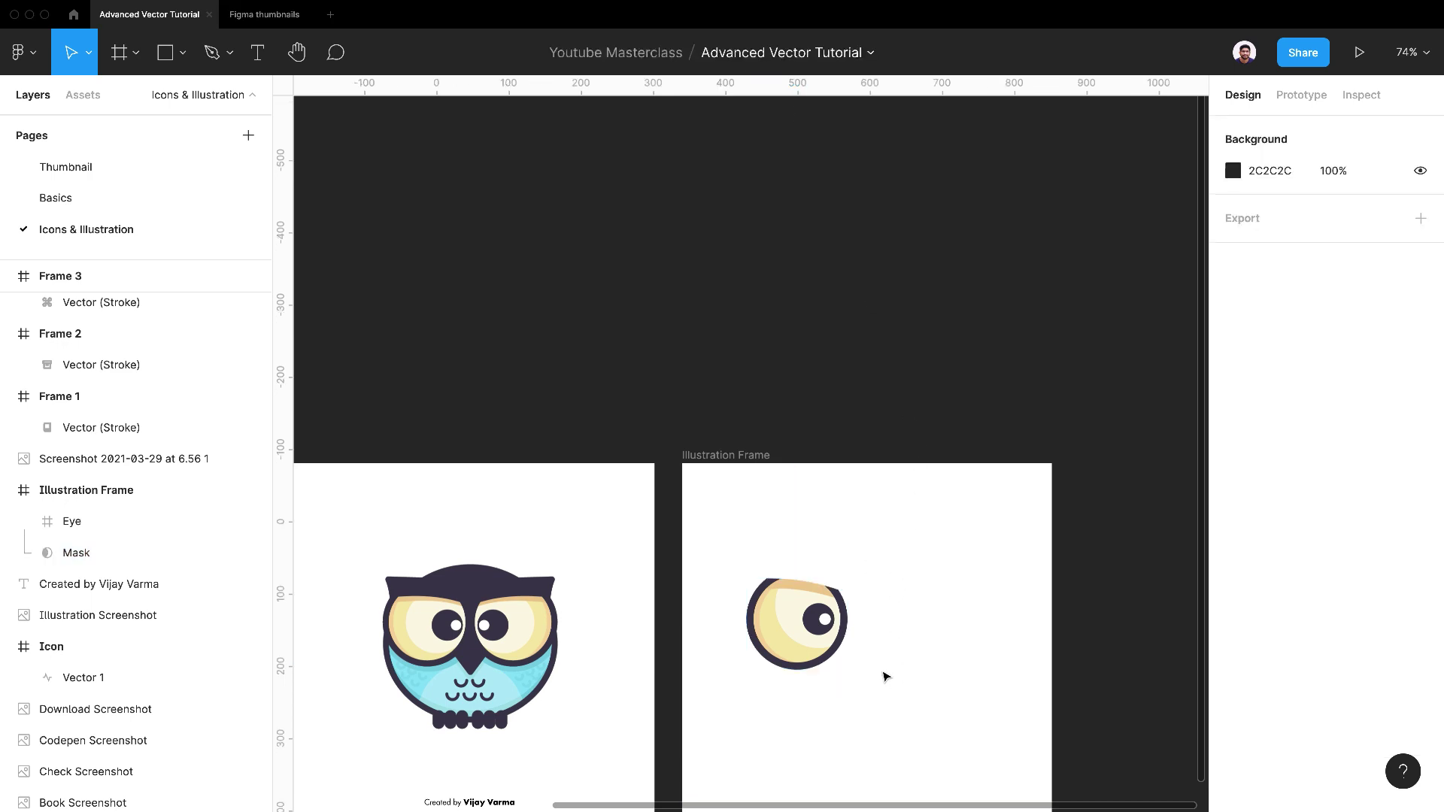
Step: Draw a triangle about 345 × 200 over the eye with the Polygon tool and move its layer out above Illustration Frame
{"action": "scroll", "coordinate": [874, 632], "scroll_direction": "down", "scroll_amount": 3}
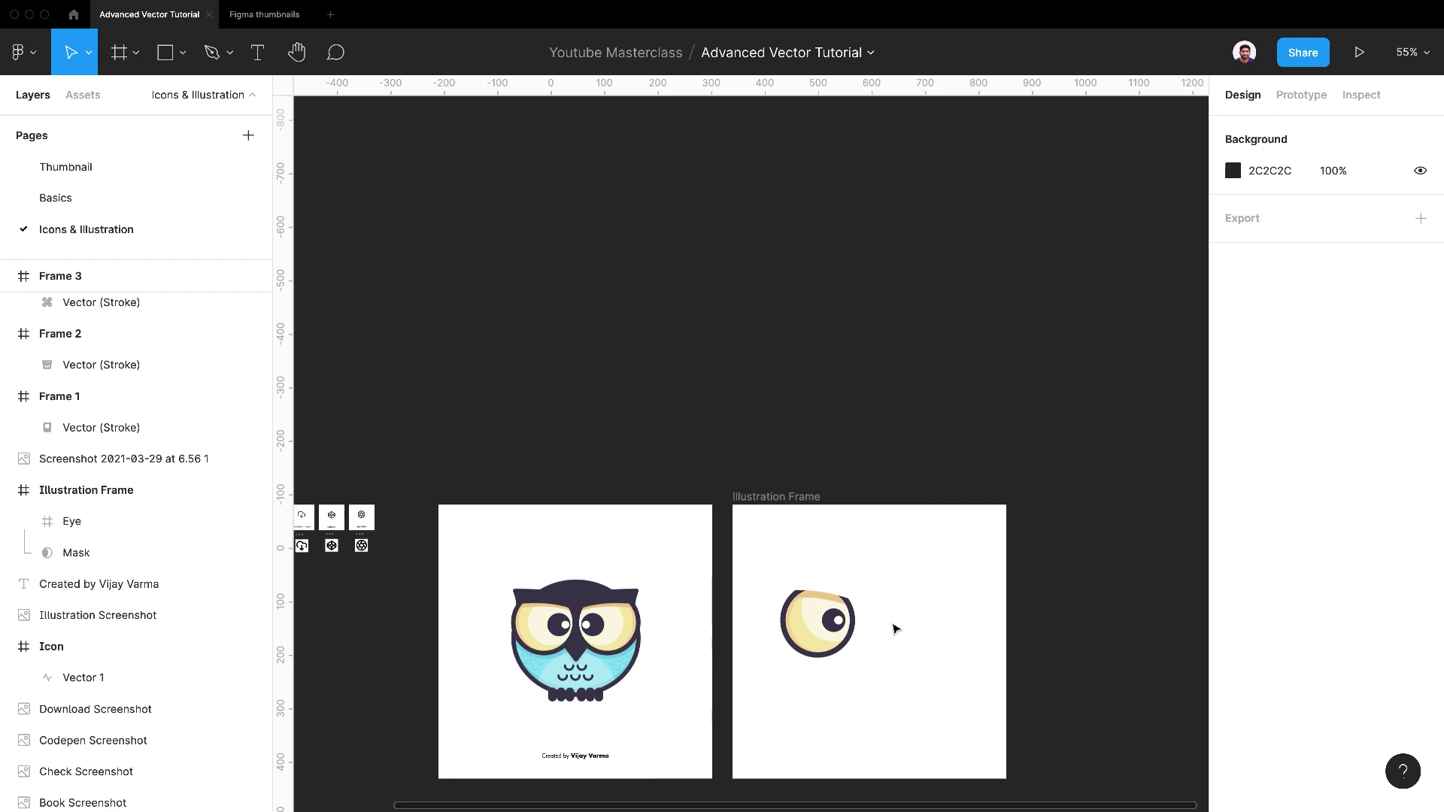
{"action": "scroll", "coordinate": [897, 629], "scroll_direction": "up", "scroll_amount": 3}
{"action": "scroll", "coordinate": [884, 629], "scroll_direction": "left", "scroll_amount": 1}
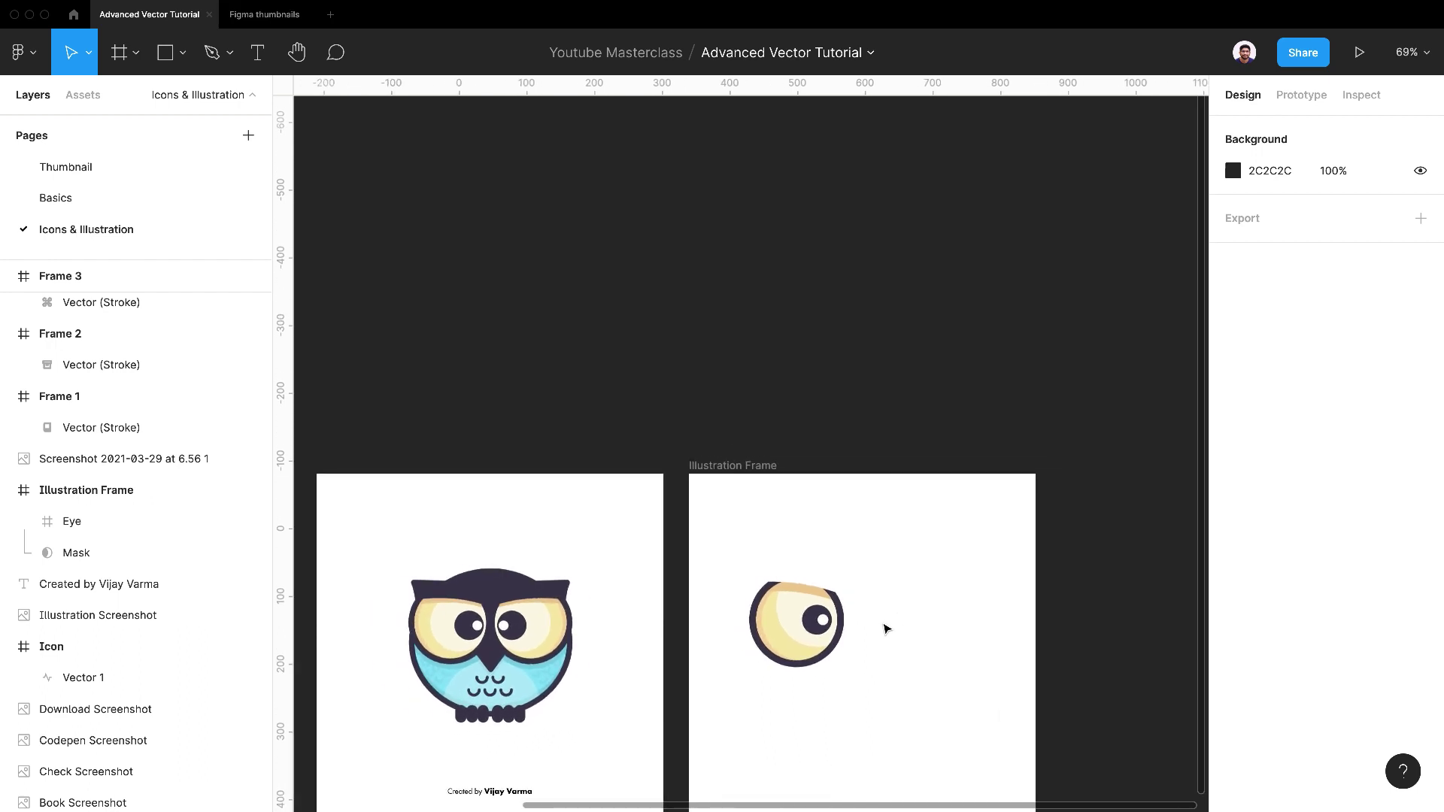
{"action": "left_click", "coordinate": [183, 53]}
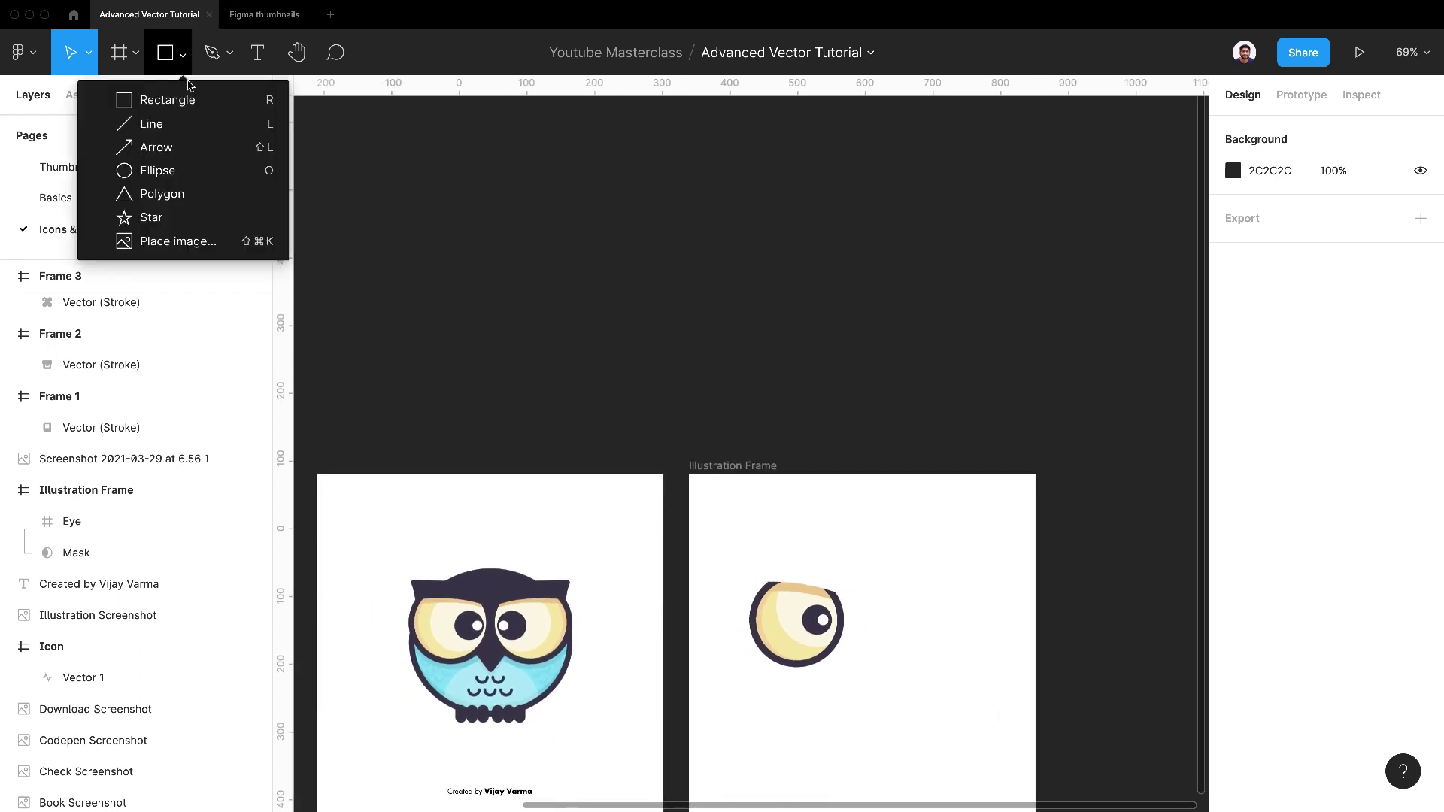
{"action": "left_click", "coordinate": [176, 194]}
{"action": "scroll", "coordinate": [764, 486], "scroll_direction": "down", "scroll_amount": 2}
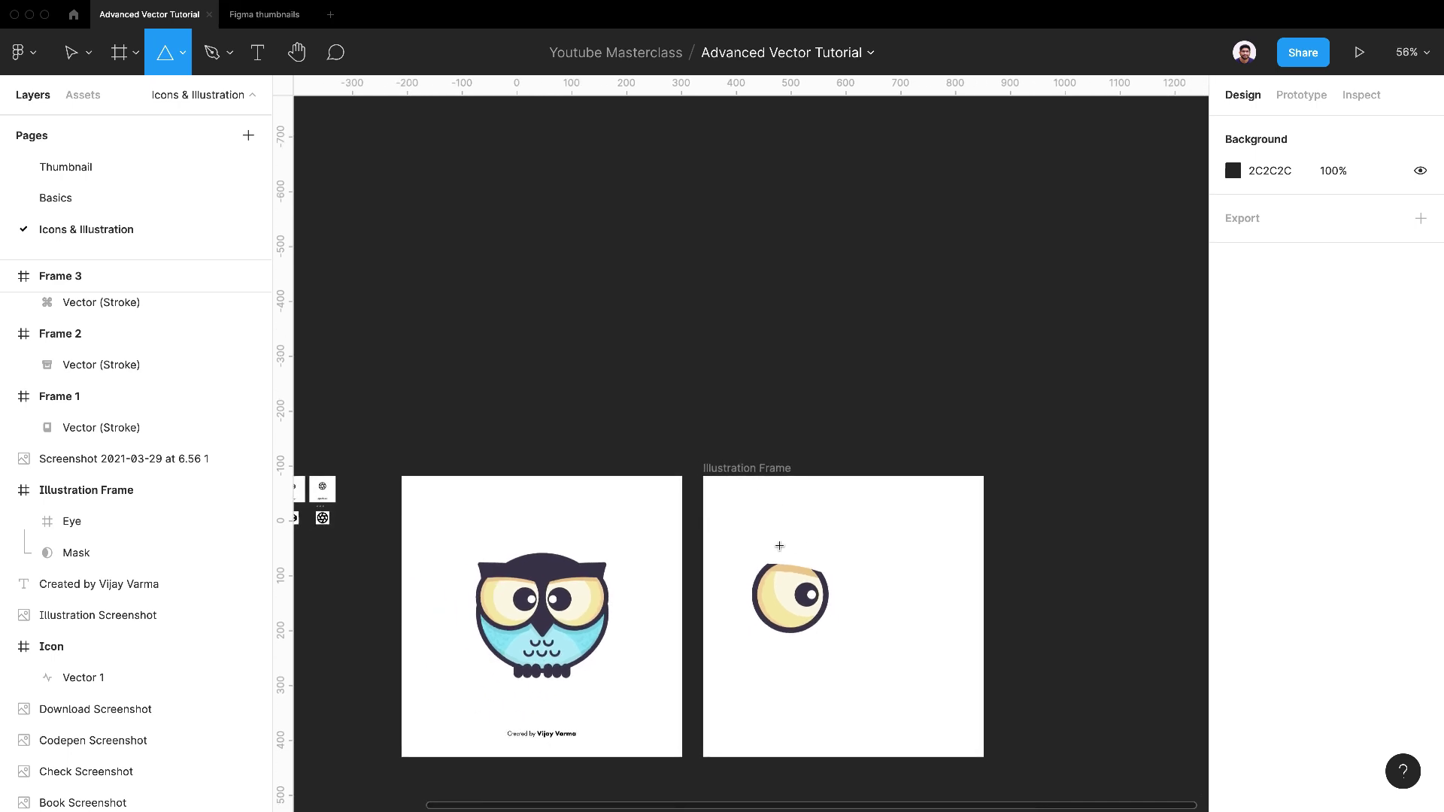
{"action": "mouse_move", "coordinate": [846, 598]}
{"action": "left_mouse_down"}
{"action": "mouse_move", "coordinate": [954, 655]}
{"action": "mouse_move", "coordinate": [940, 653]}
{"action": "left_mouse_up"}
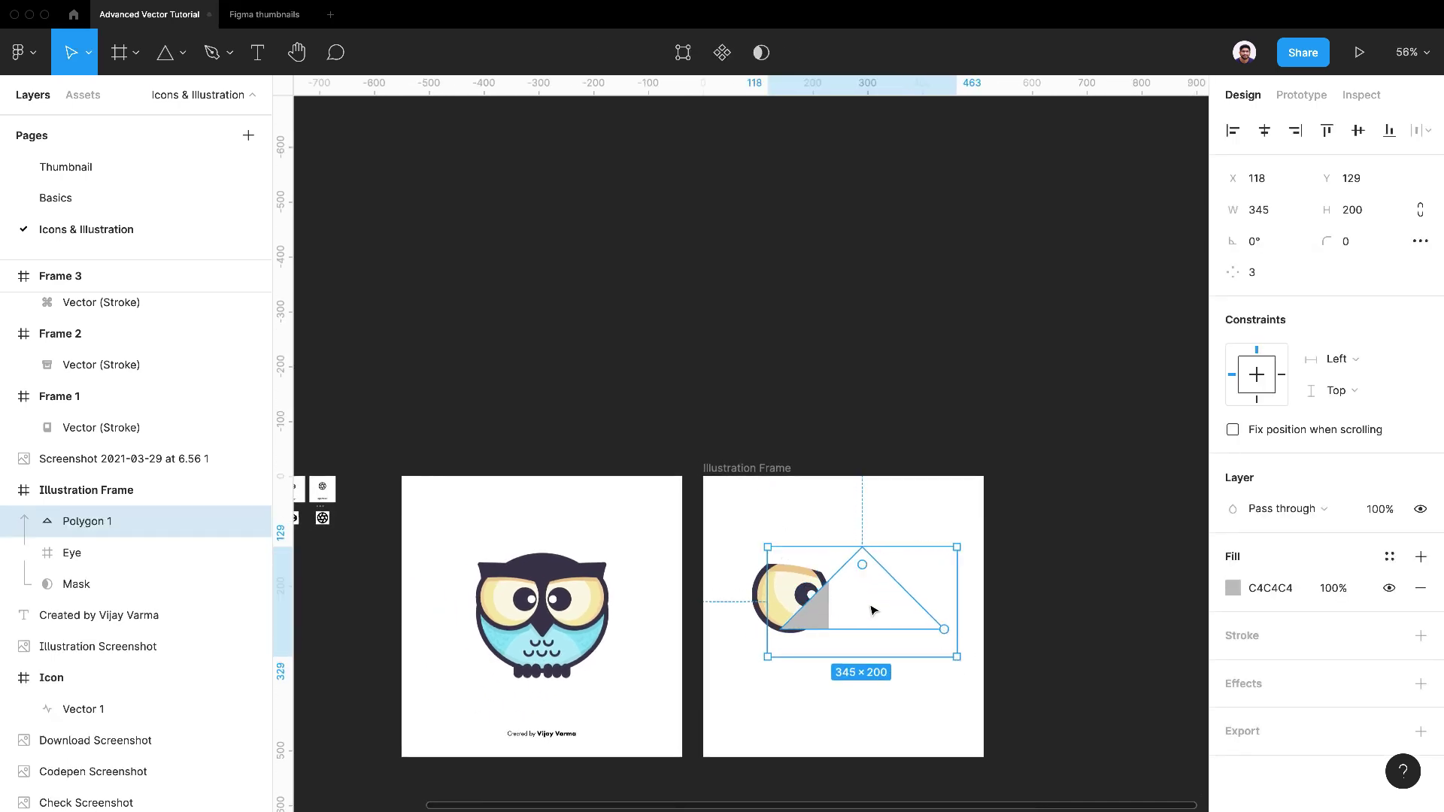
{"action": "left_click_drag", "start_coordinate": [856, 603], "coordinate": [838, 590]}
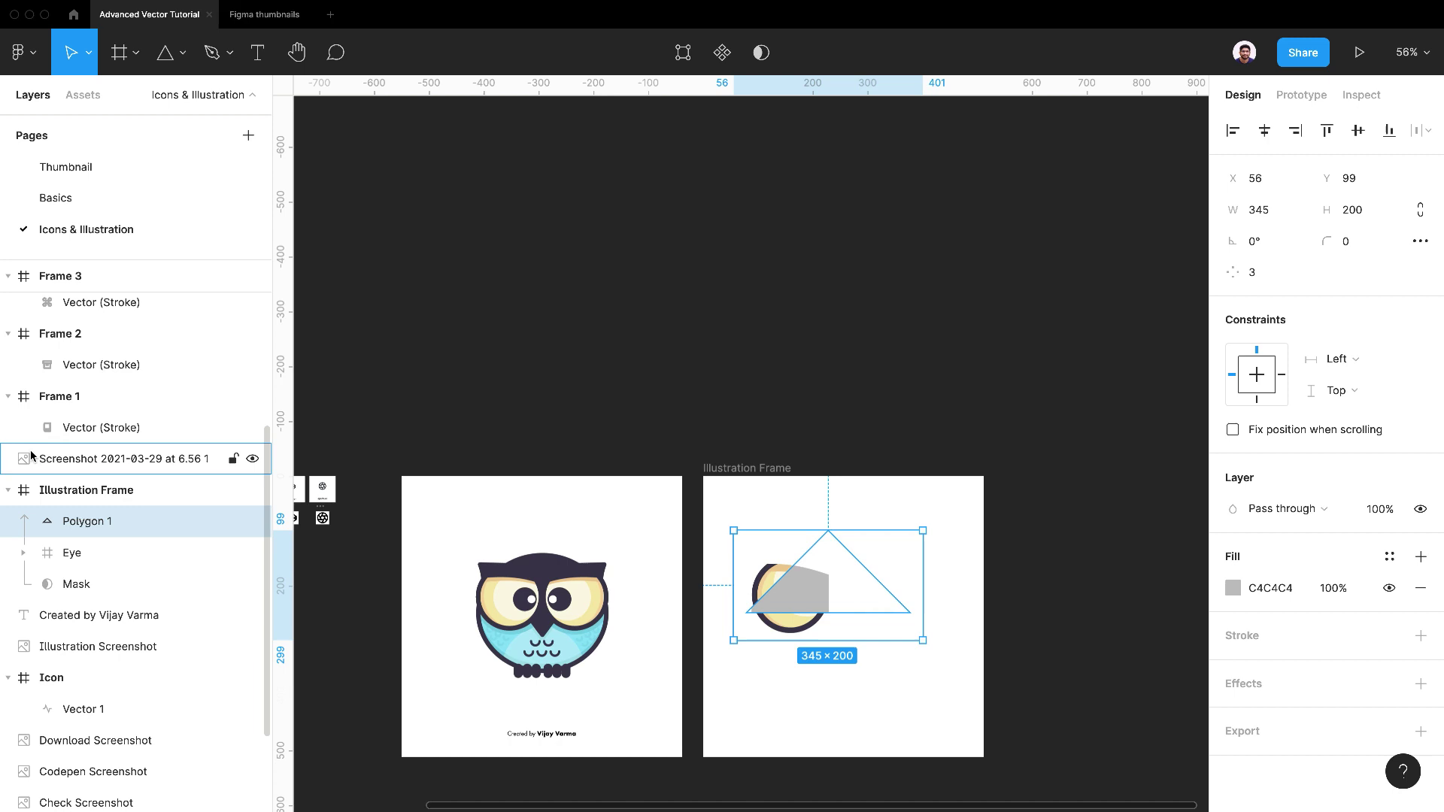
{"action": "left_click_drag", "start_coordinate": [71, 519], "coordinate": [72, 485]}
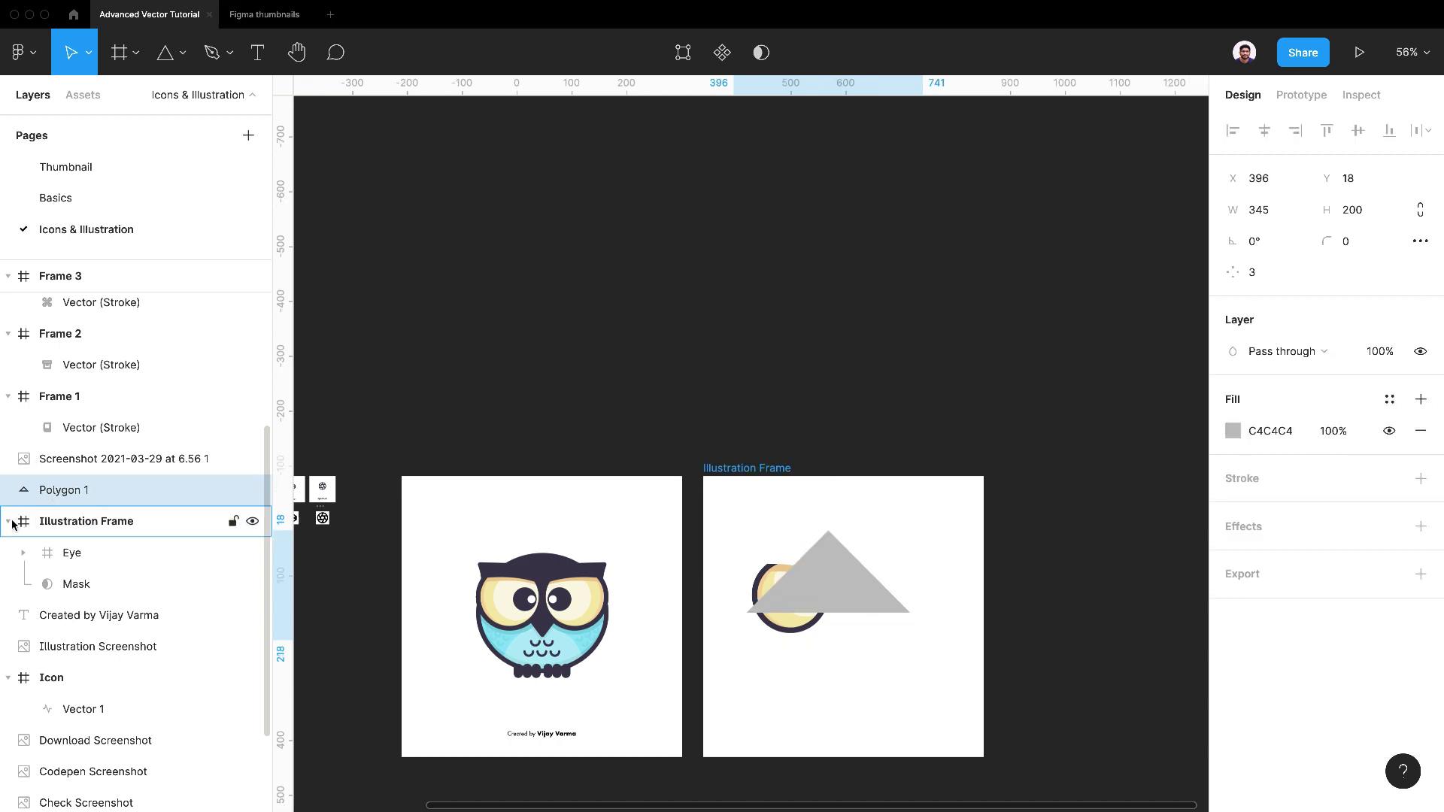
Step: Wrap the Eye and Mask layers together in a new frame and select that frame
{"action": "left_click", "coordinate": [23, 553]}
{"action": "left_click", "coordinate": [23, 553]}
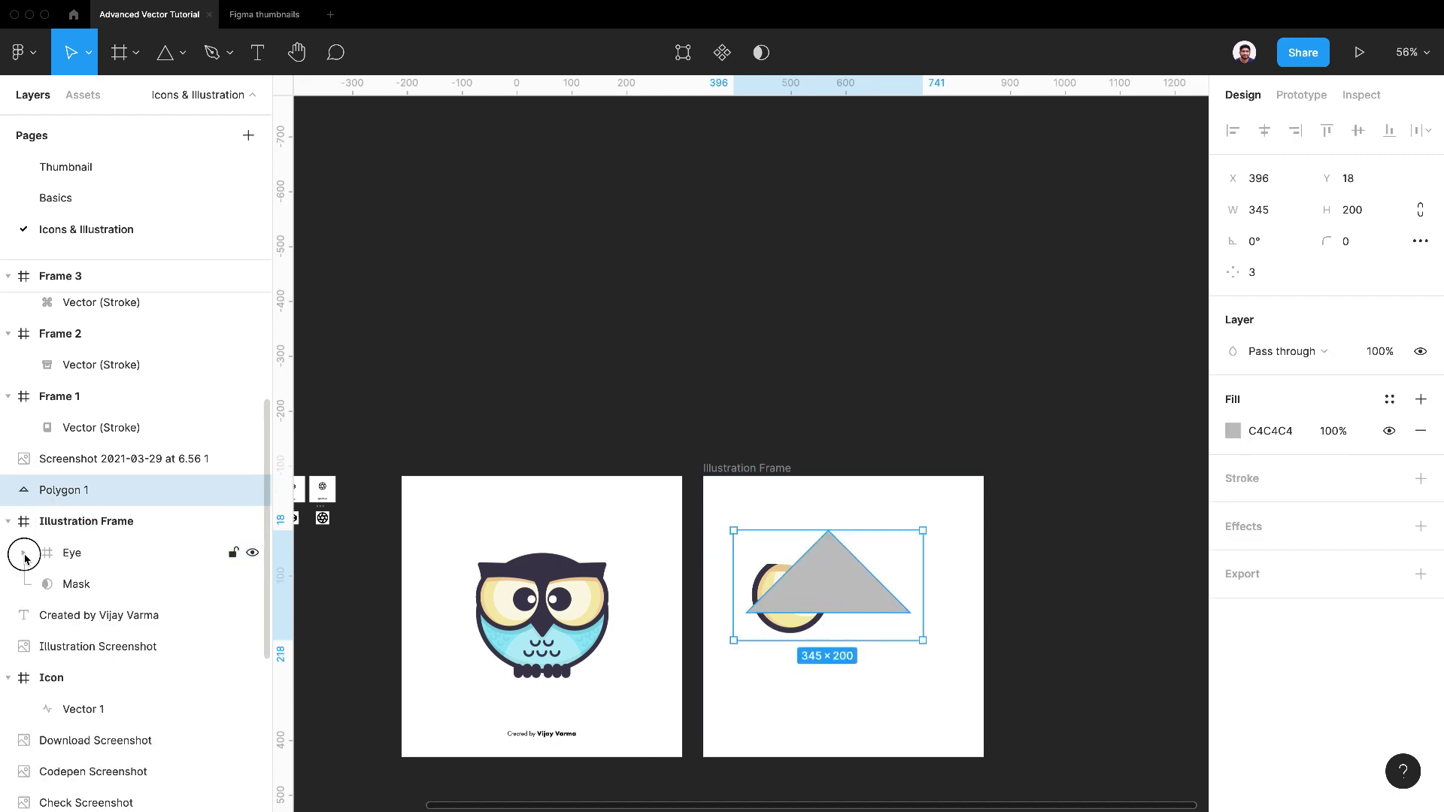
{"action": "left_click", "coordinate": [76, 560]}
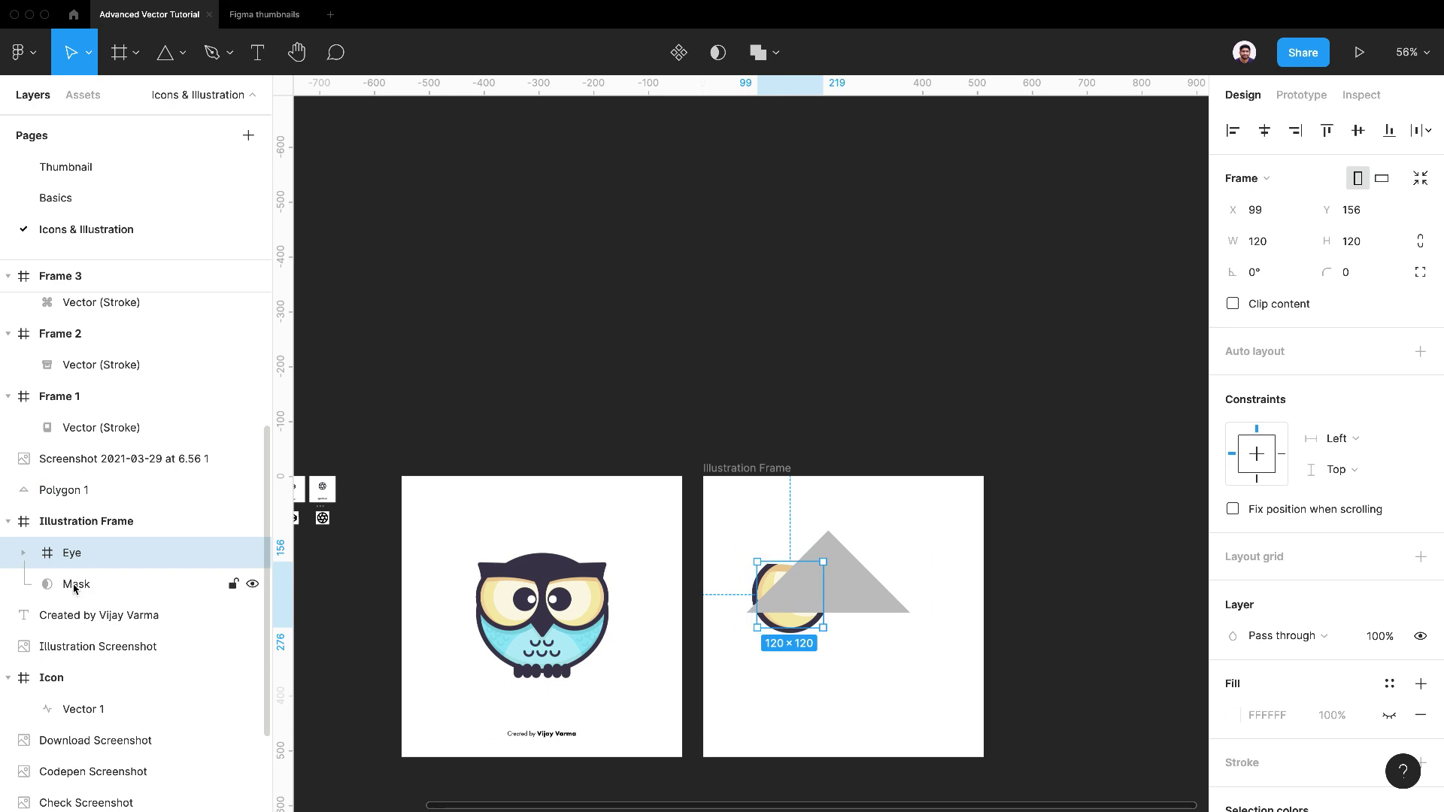
{"action": "left_click", "coordinate": [73, 586], "text": "shift"}
{"action": "right_click", "coordinate": [74, 588]}
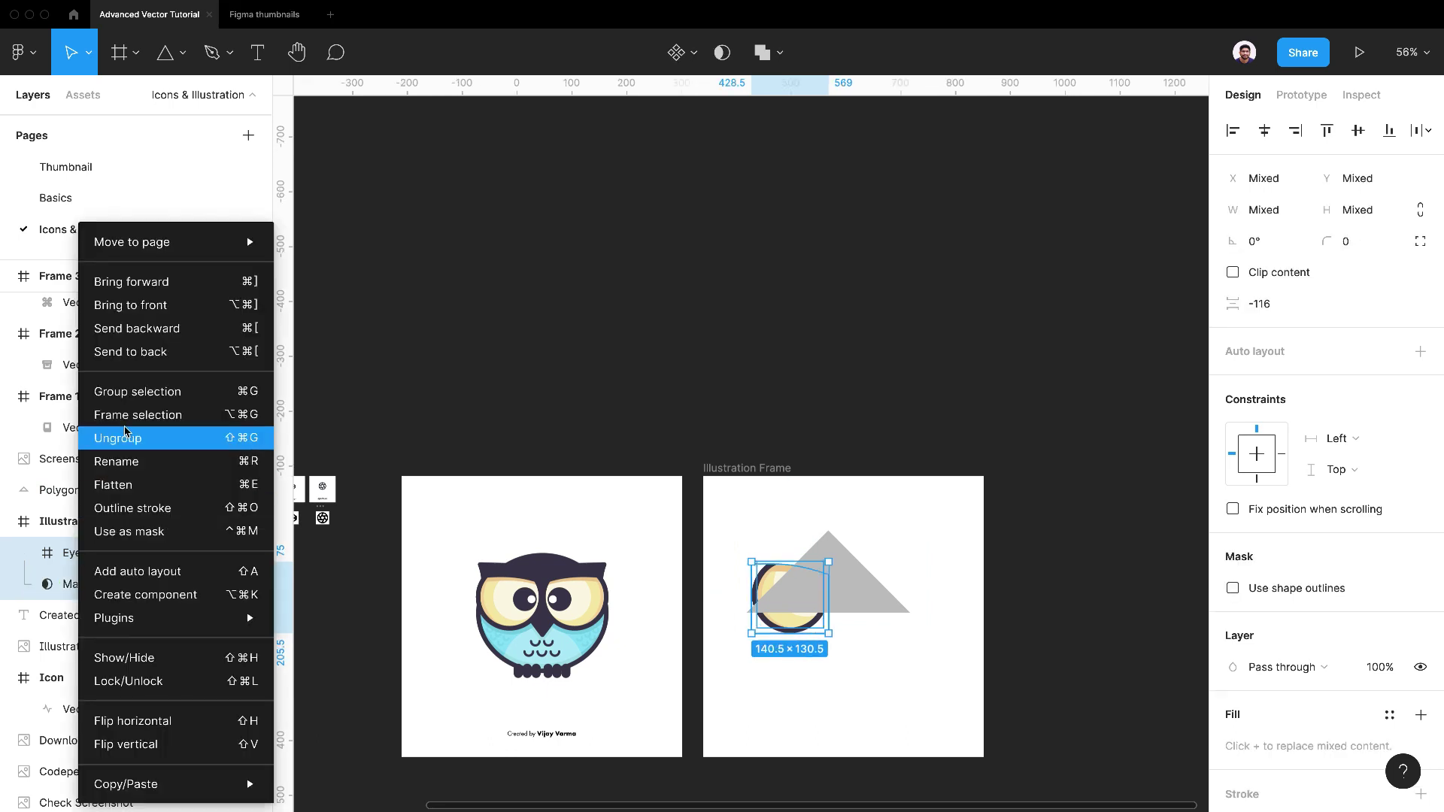
{"action": "left_click", "coordinate": [106, 413]}
{"action": "left_click", "coordinate": [860, 660]}
{"action": "scroll", "coordinate": [854, 653], "scroll_direction": "up", "scroll_amount": 3}
{"action": "left_click", "coordinate": [783, 612]}
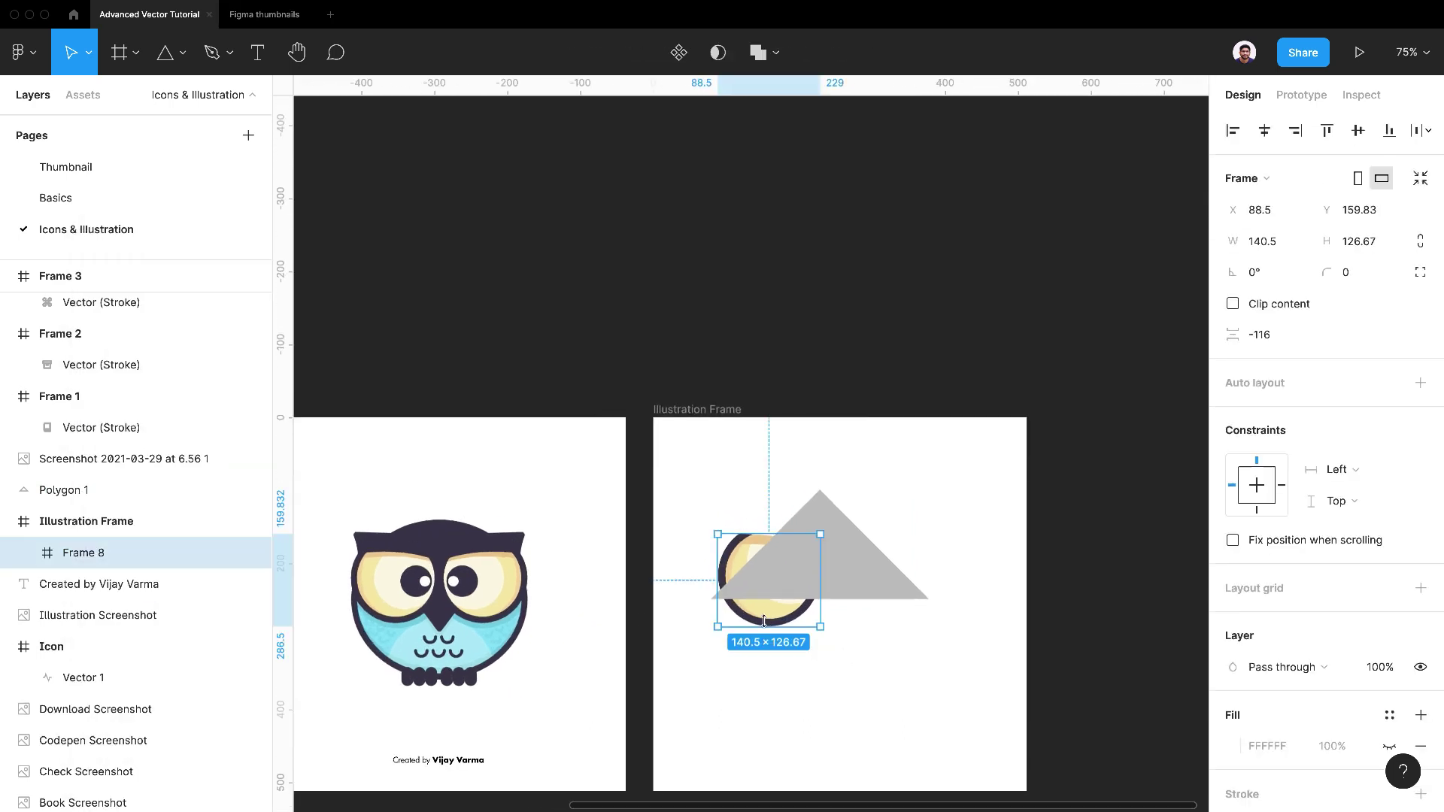
Step: Rename the new frame around the masked eye as Cropped Eye
{"action": "double_click", "coordinate": [123, 557]}
{"action": "type", "text": "Cropped Eye"}
{"action": "key", "text": "Return"}
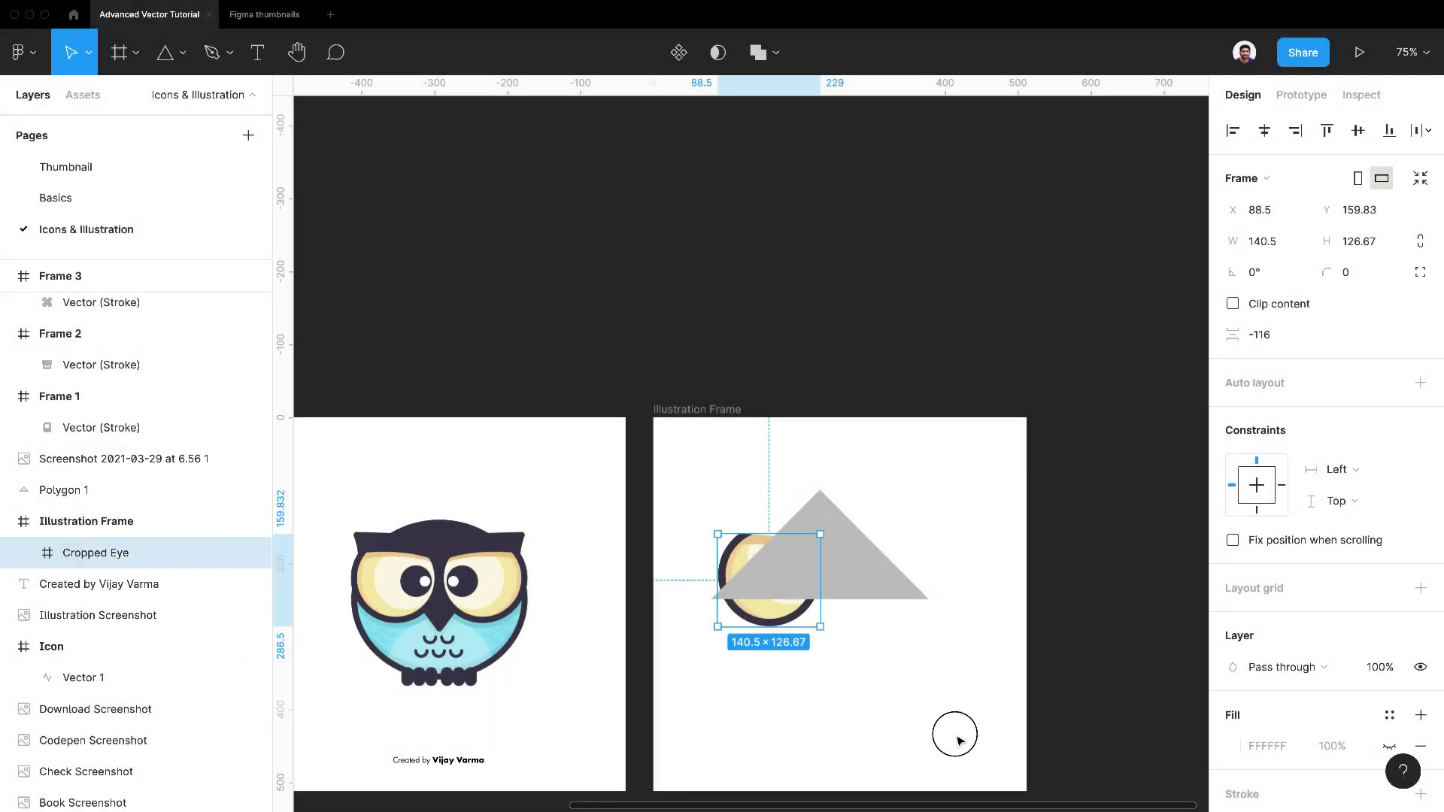
Step: Round the grey triangle's corners with a radius of 10 and rotate it 180° so it points downward
{"action": "left_click", "coordinate": [841, 554]}
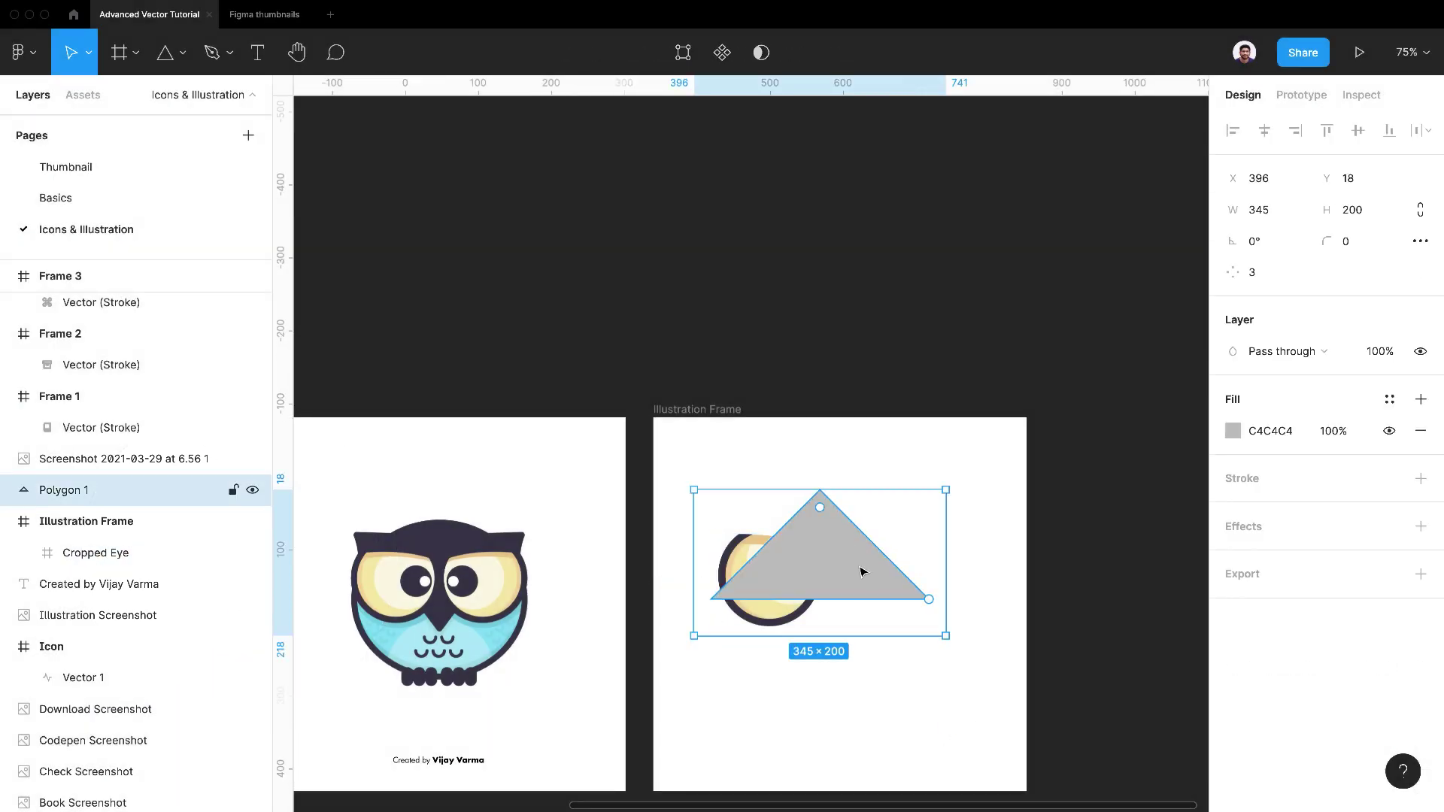
{"action": "scroll", "coordinate": [863, 572], "scroll_direction": "down", "scroll_amount": 2}
{"action": "mouse_move", "coordinate": [825, 516]}
{"action": "left_mouse_down"}
{"action": "mouse_move", "coordinate": [830, 533]}
{"action": "mouse_move", "coordinate": [832, 518]}
{"action": "left_mouse_up"}
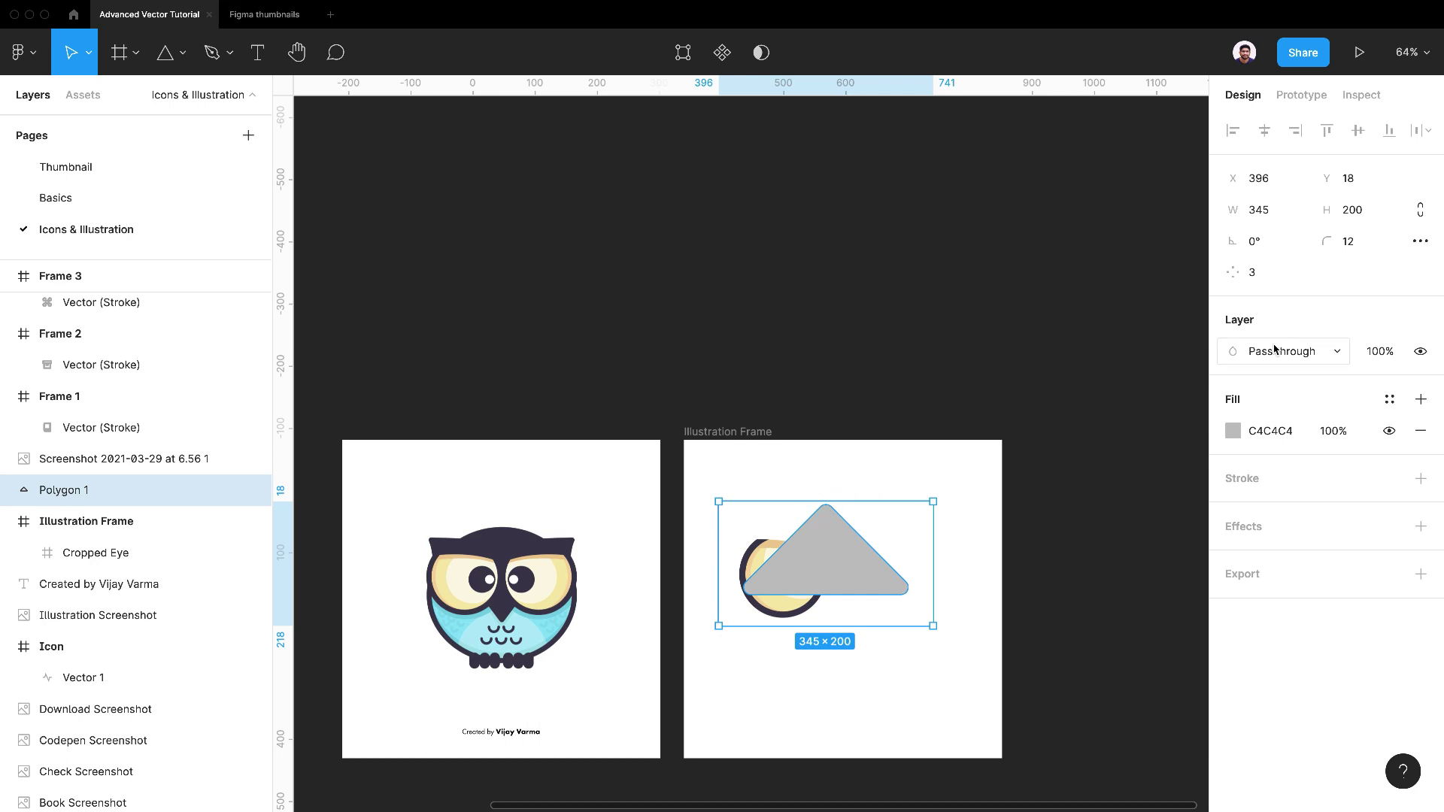
{"action": "type", "text": "10"}
{"action": "key", "text": "Return"}
{"action": "left_click_drag", "start_coordinate": [934, 494], "coordinate": [751, 612]}
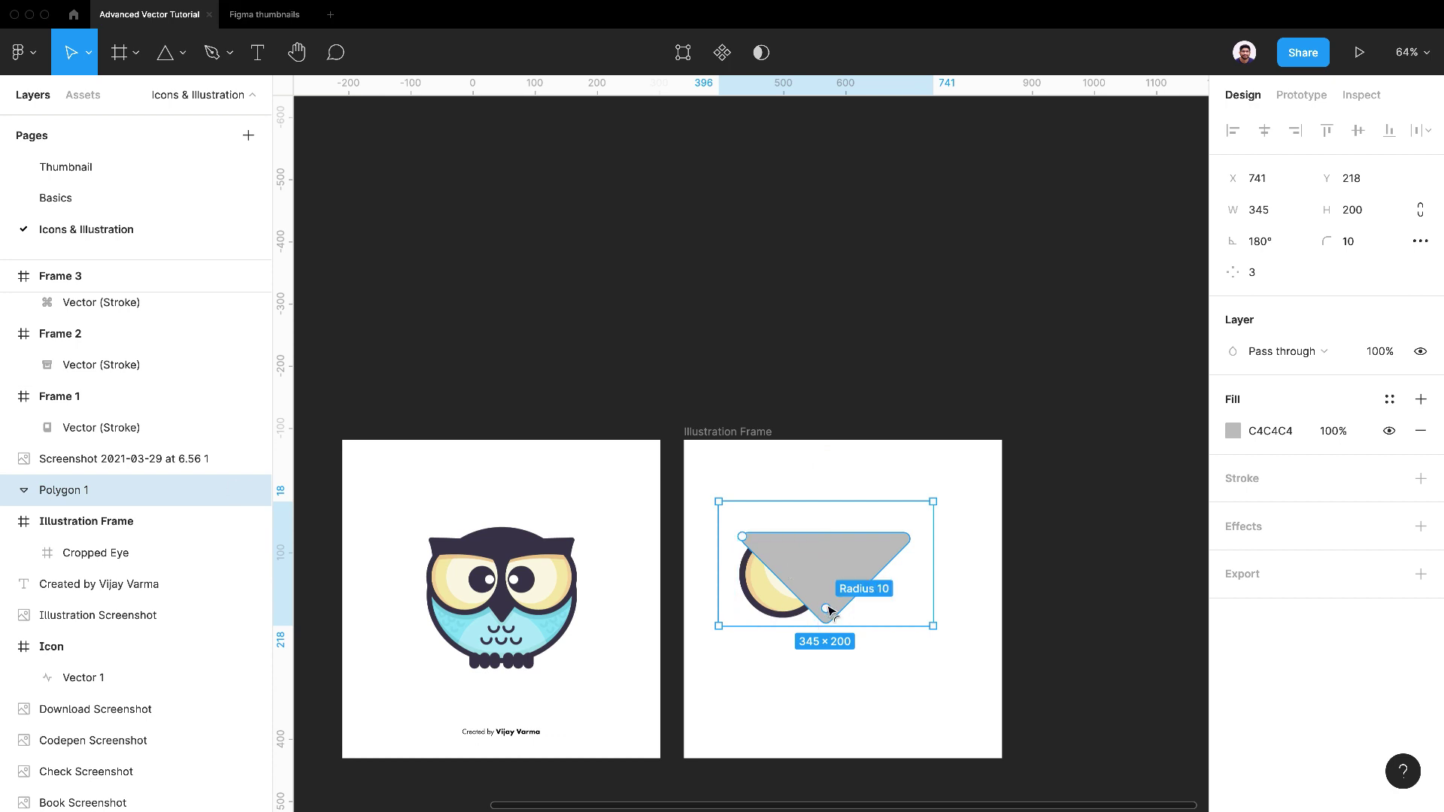
Step: Resize the inverted triangle to about 406 × 205 by widening both sides and extending its lower tip slightly
{"action": "left_click_drag", "start_coordinate": [713, 572], "coordinate": [707, 567]}
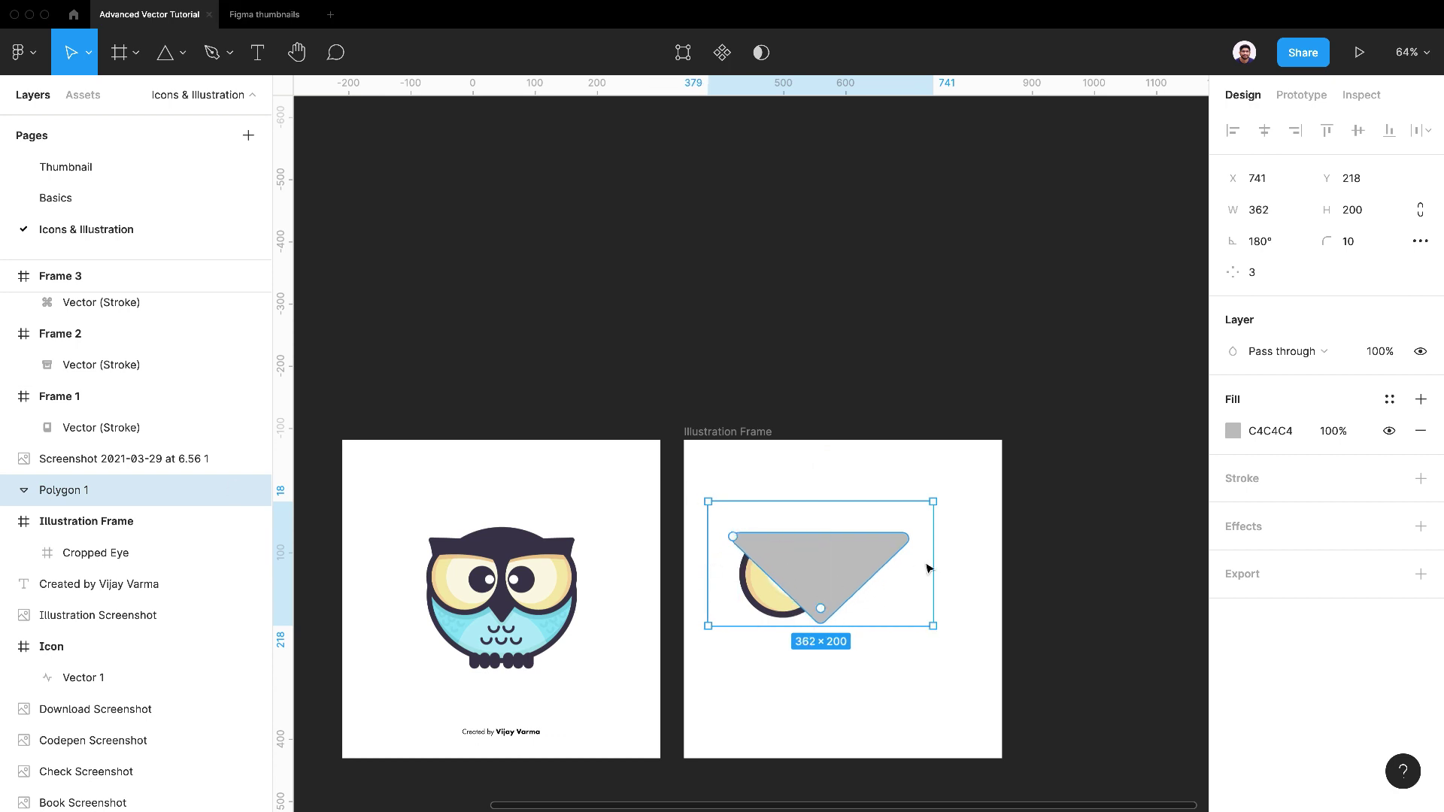
{"action": "left_click_drag", "start_coordinate": [930, 567], "coordinate": [957, 564]}
{"action": "left_click_drag", "start_coordinate": [848, 626], "coordinate": [849, 629]}
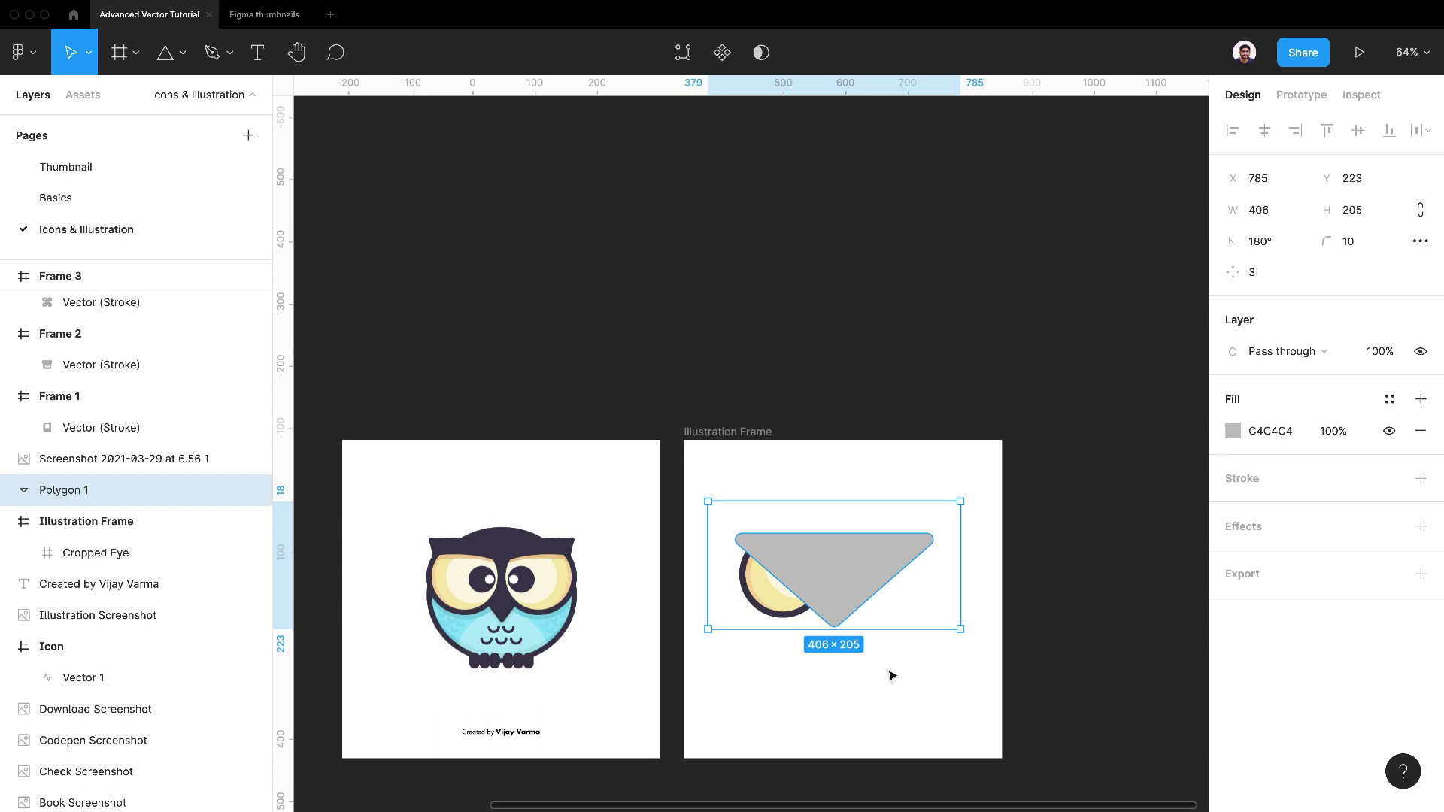
Step: Try to send the triangle behind the eye while it is still outside Illustration Frame
{"action": "left_click", "coordinate": [891, 675]}
{"action": "left_click", "coordinate": [862, 587]}
{"action": "right_click", "coordinate": [867, 588]}
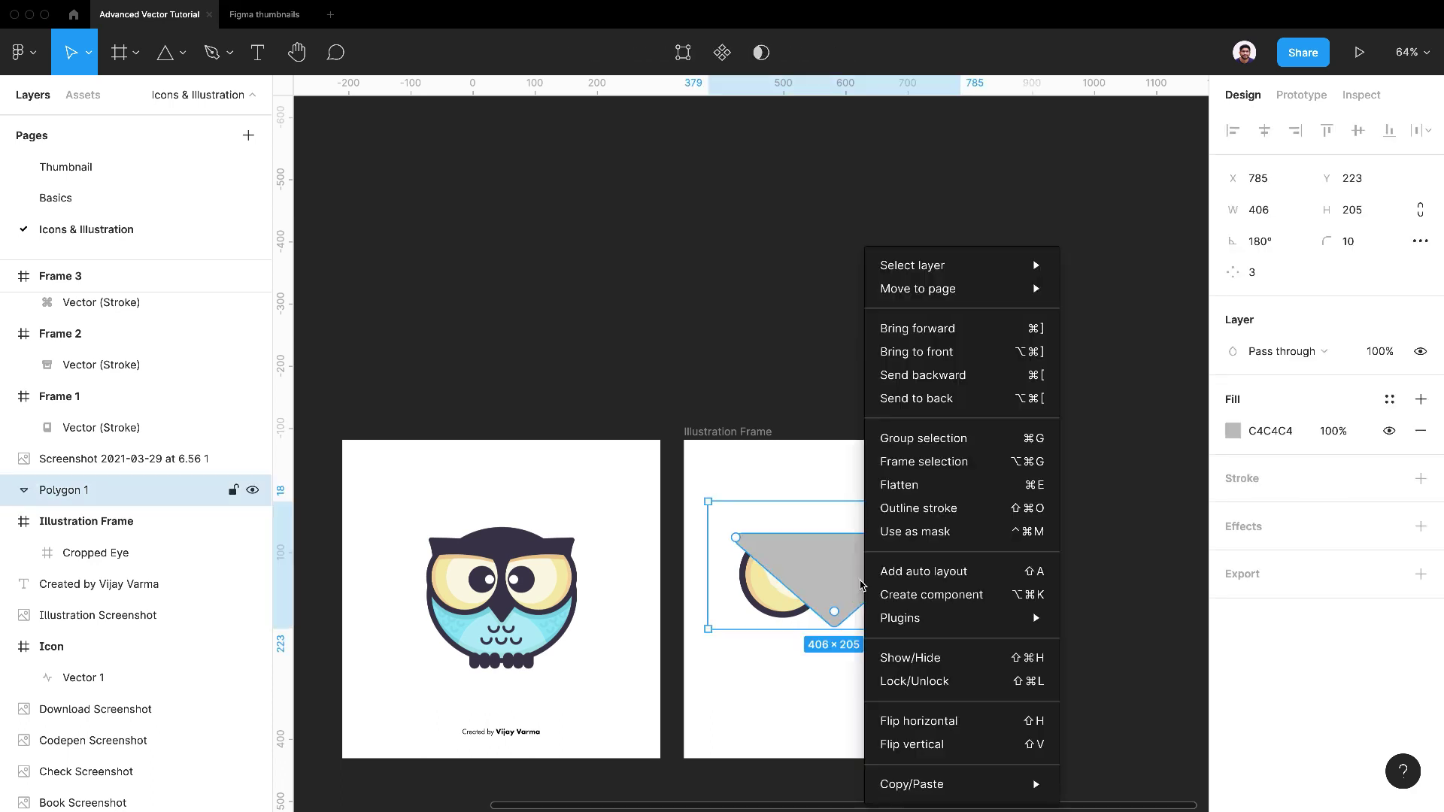
{"action": "left_click", "coordinate": [914, 397]}
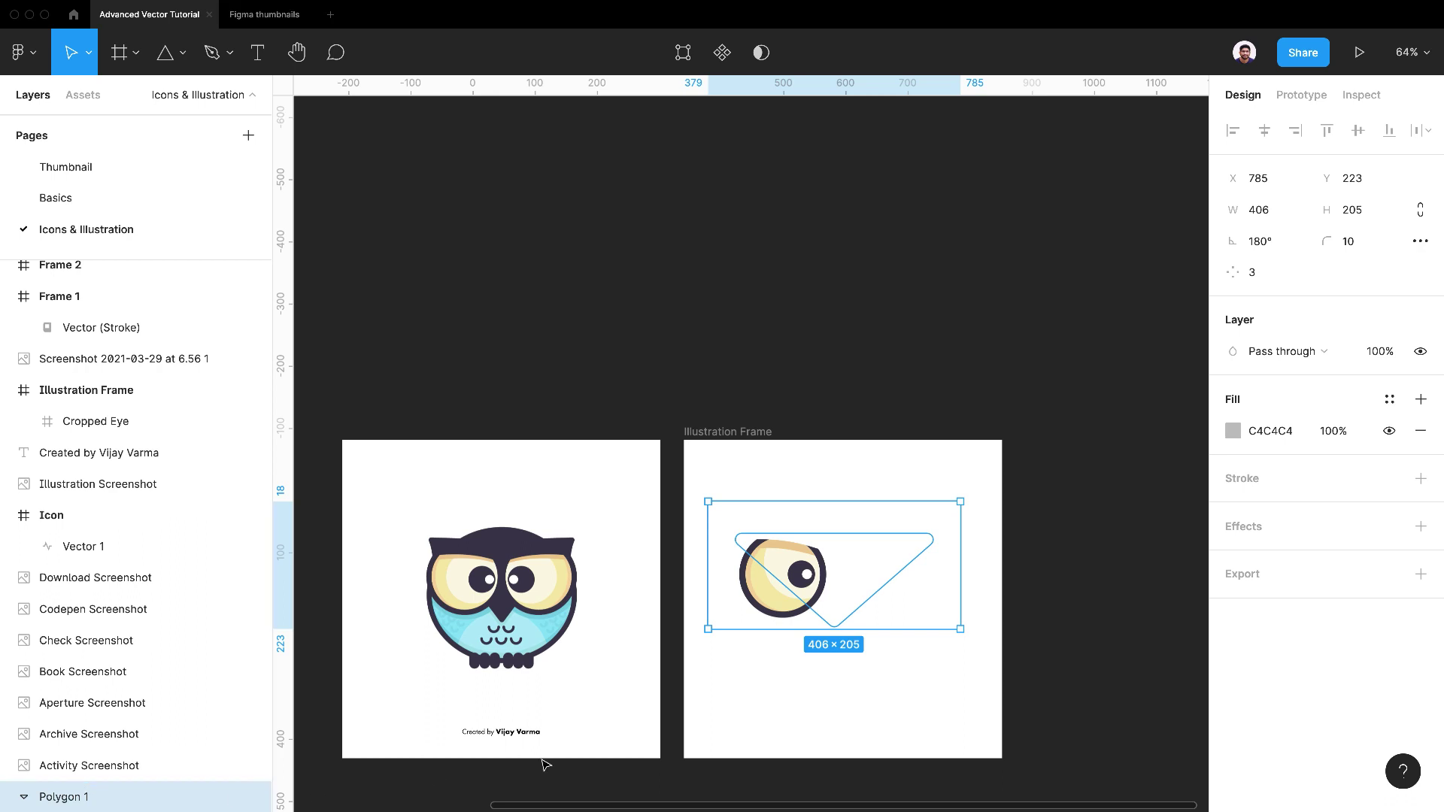
{"action": "left_click", "coordinate": [851, 673]}
{"action": "left_click", "coordinate": [886, 561]}
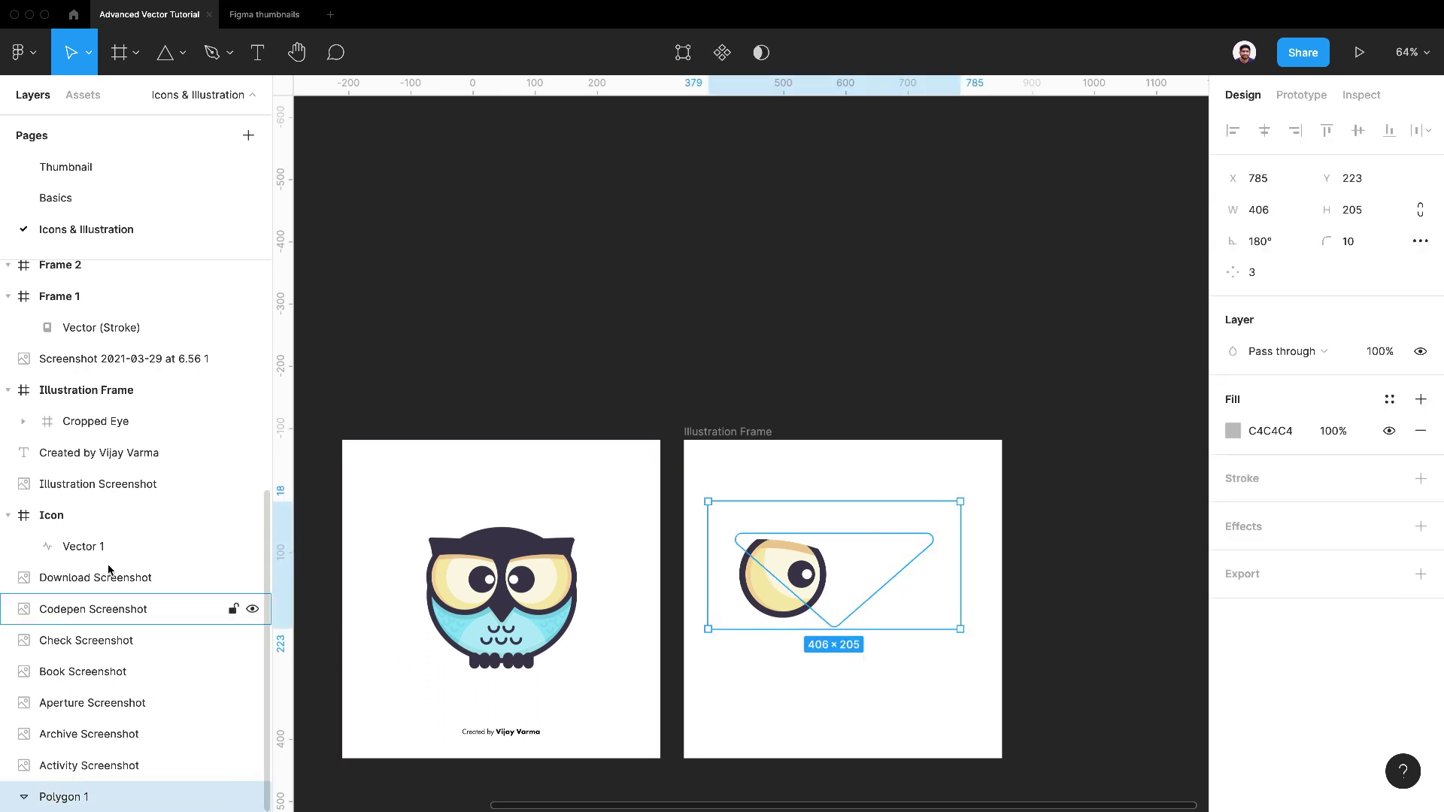
Step: Cut the triangle, paste it into Illustration Frame and send it to the back behind Cropped Eye
{"action": "key", "text": "ctrl+x"}
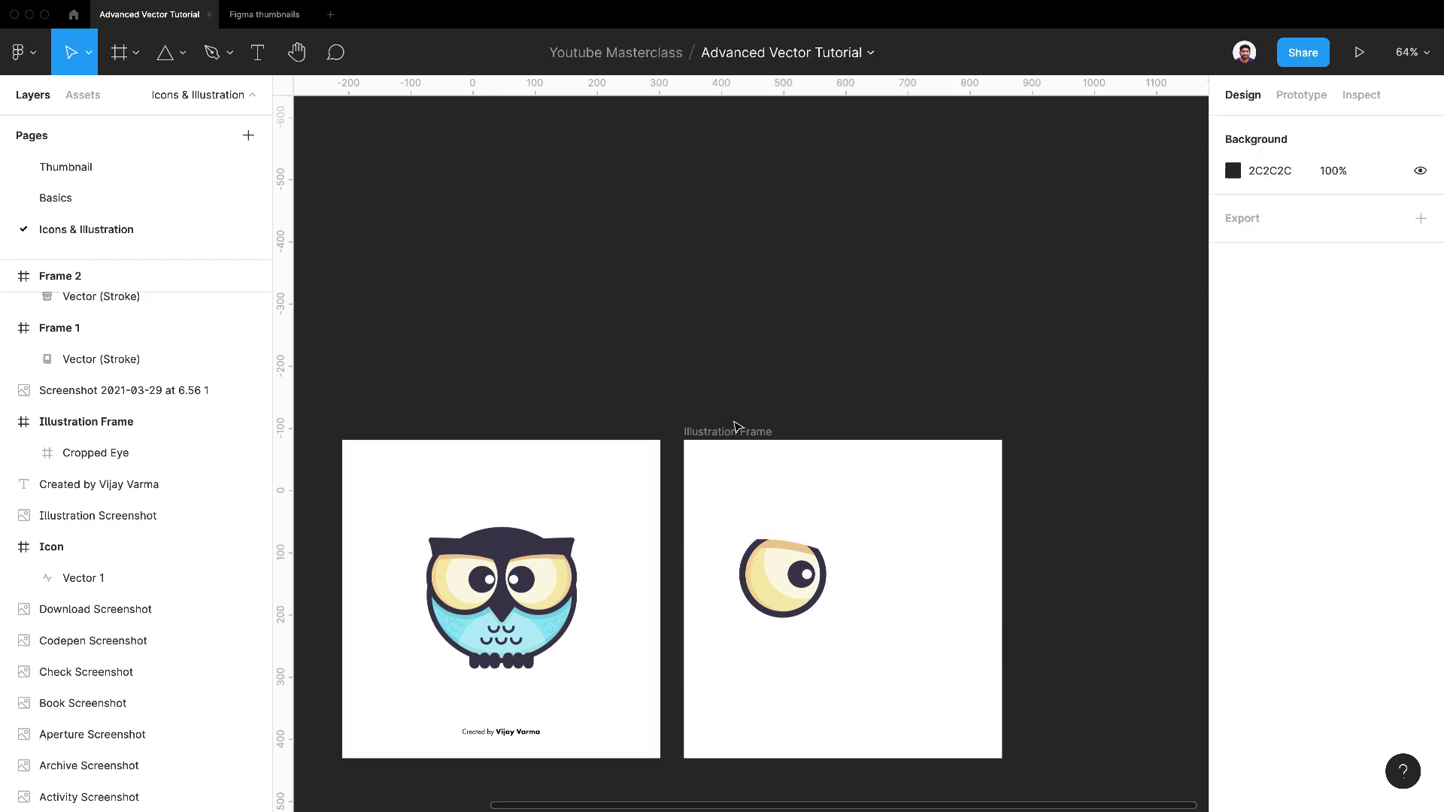
{"action": "left_click", "coordinate": [729, 433]}
{"action": "key", "text": "ctrl+v"}
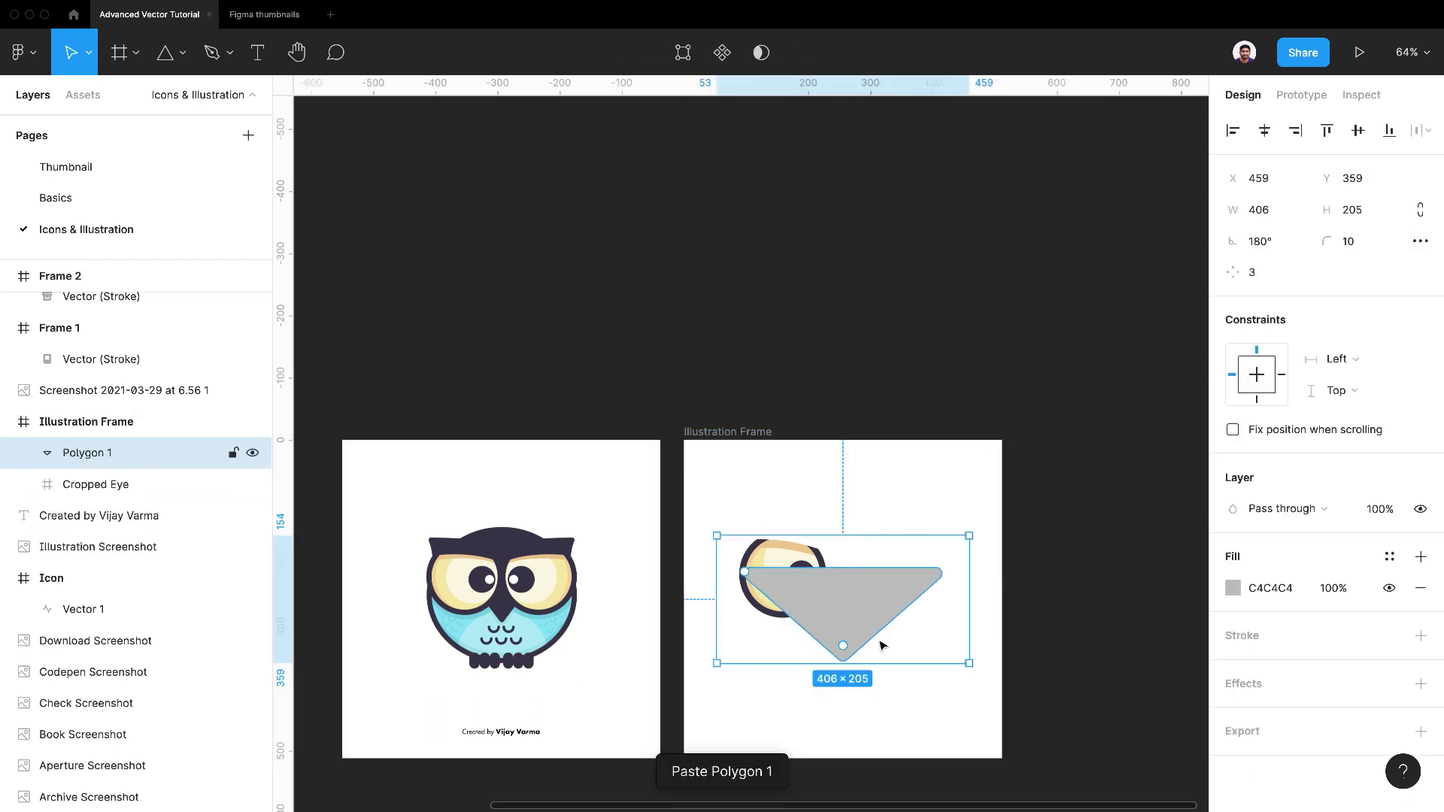
{"action": "right_click", "coordinate": [865, 602]}
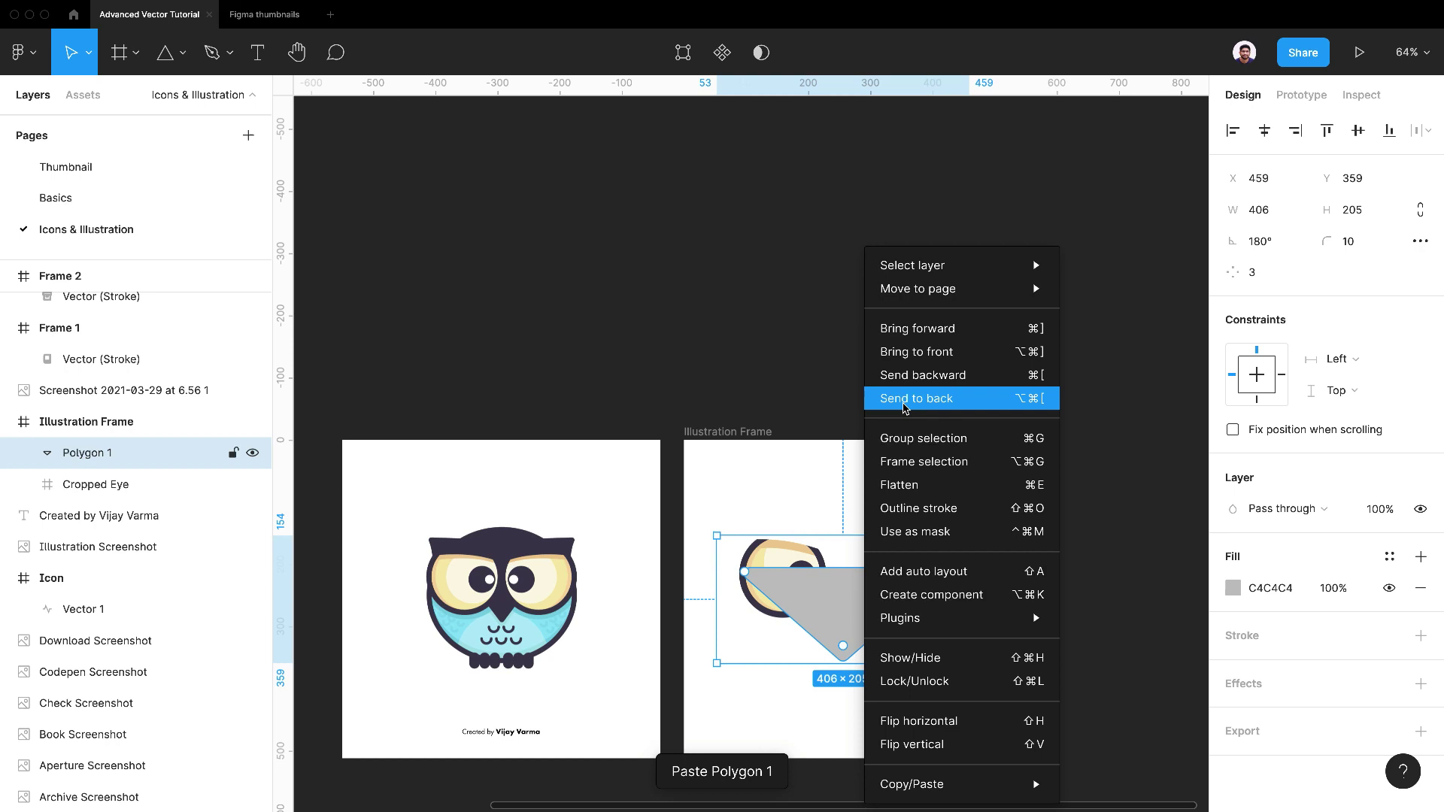
{"action": "left_click", "coordinate": [905, 401]}
Step: Position the triangle behind the eye, stretch its height to about 232 and fill it with 413D51 sampled from the reference owl's head
{"action": "left_click_drag", "start_coordinate": [885, 605], "coordinate": [847, 557]}
{"action": "left_click_drag", "start_coordinate": [835, 619], "coordinate": [836, 636]}
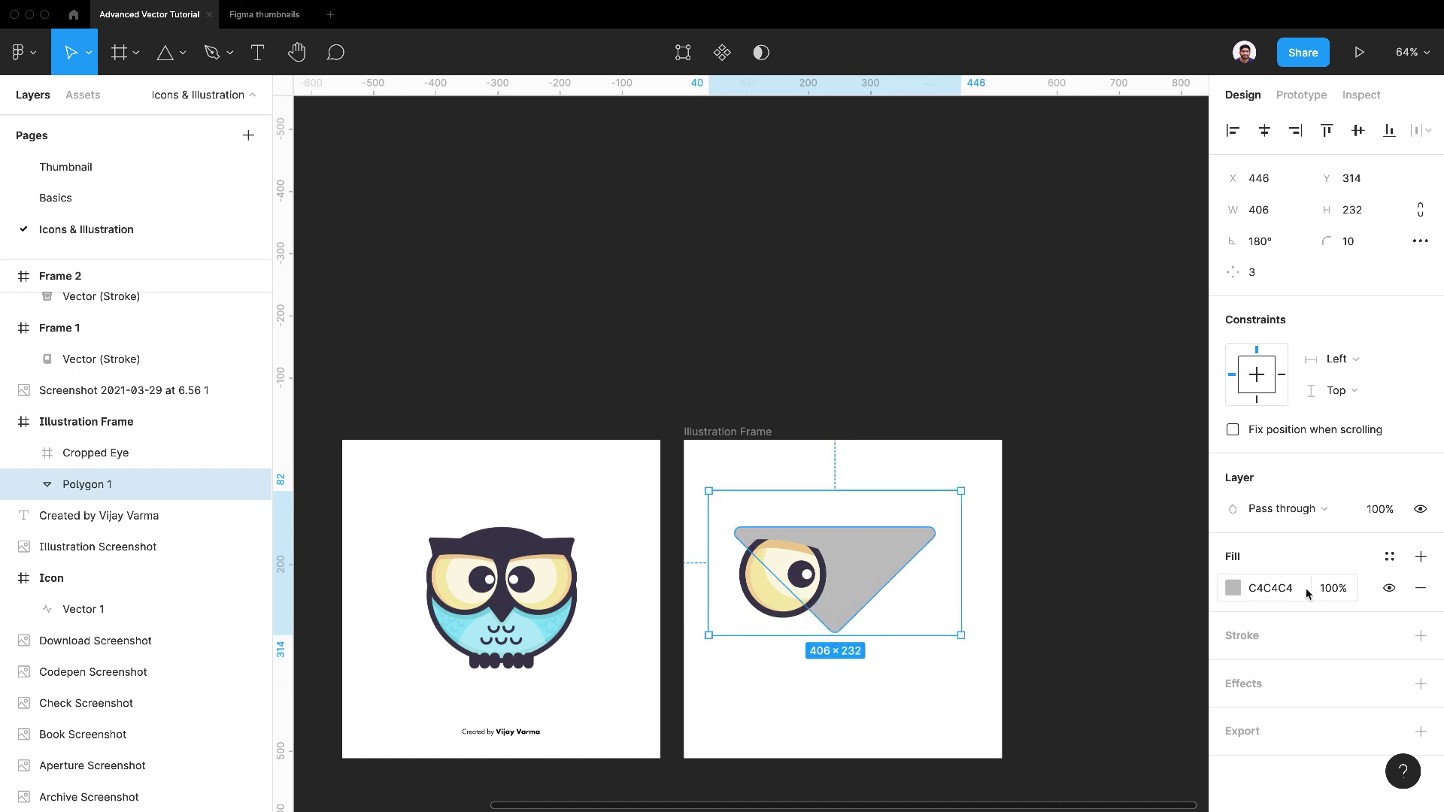
{"action": "left_click", "coordinate": [1233, 588]}
{"action": "left_click", "coordinate": [1002, 594]}
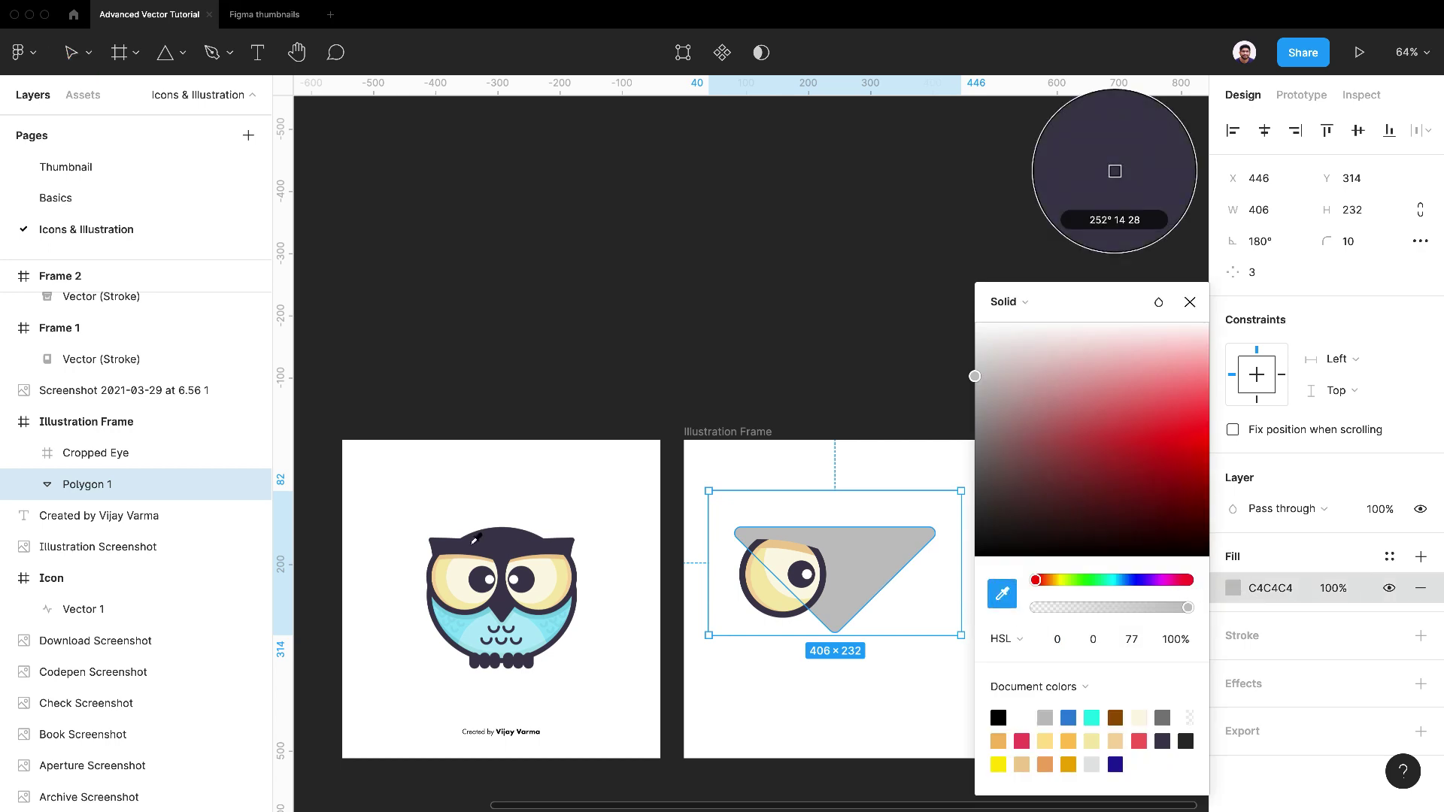
{"action": "left_click", "coordinate": [505, 548]}
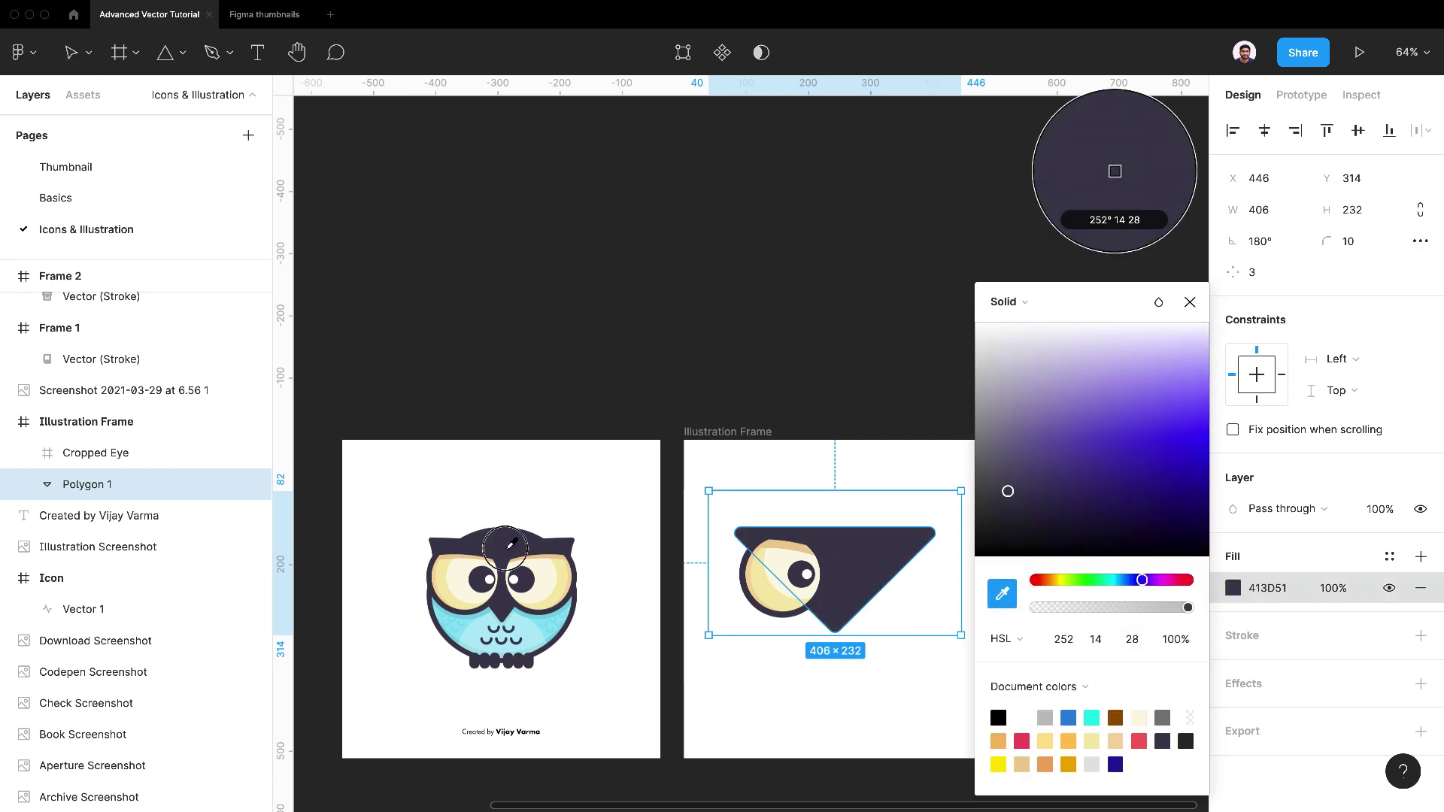
{"action": "left_click", "coordinate": [820, 680]}
{"action": "left_click_drag", "start_coordinate": [856, 570], "coordinate": [856, 561]}
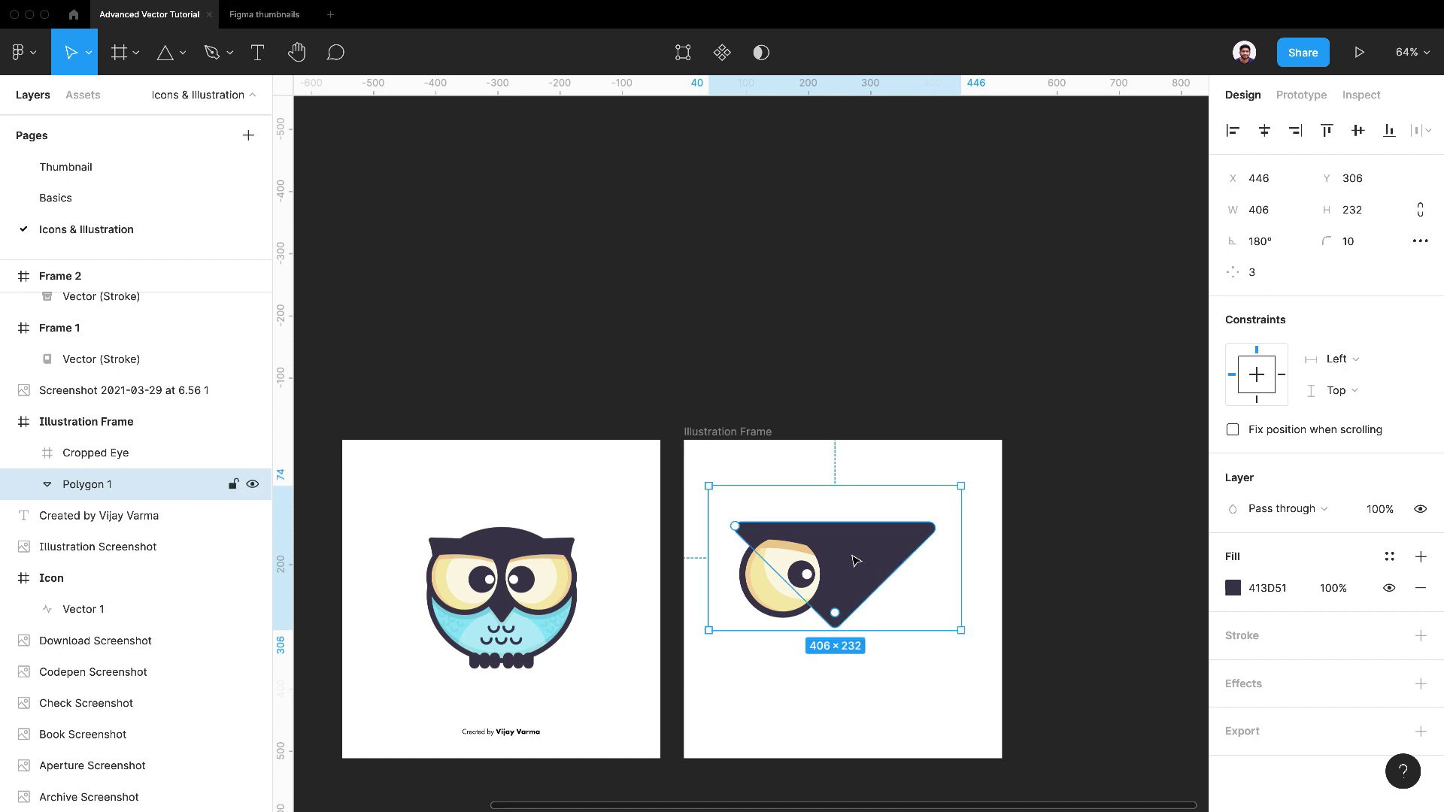
Step: Bend the triangle's upper edge into a slight downward curve in vector editing, then finish editing the shape
{"action": "double_click", "coordinate": [856, 561]}
{"action": "scroll", "coordinate": [848, 526], "scroll_direction": "up", "scroll_amount": 5}
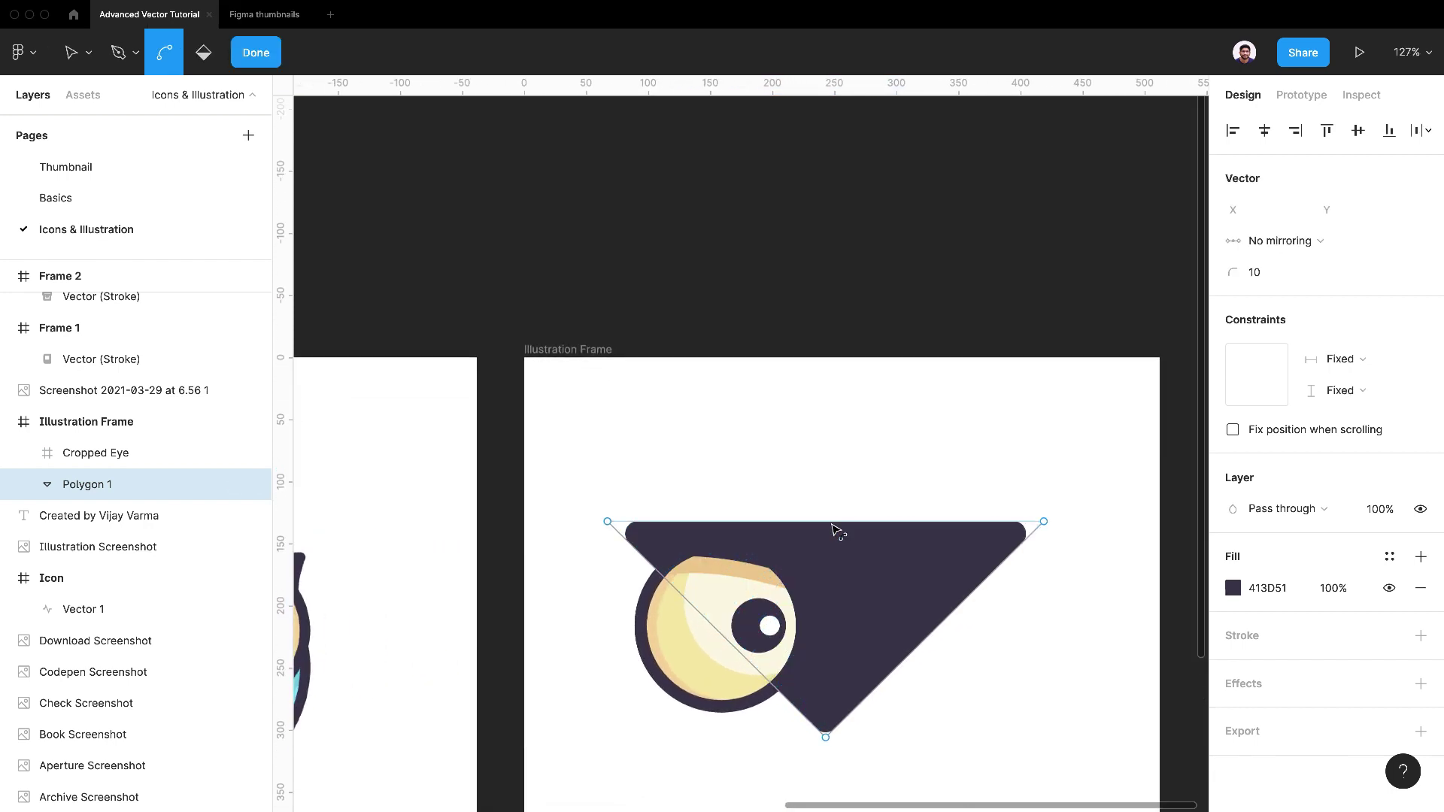
{"action": "left_click_drag", "start_coordinate": [834, 528], "coordinate": [837, 539]}
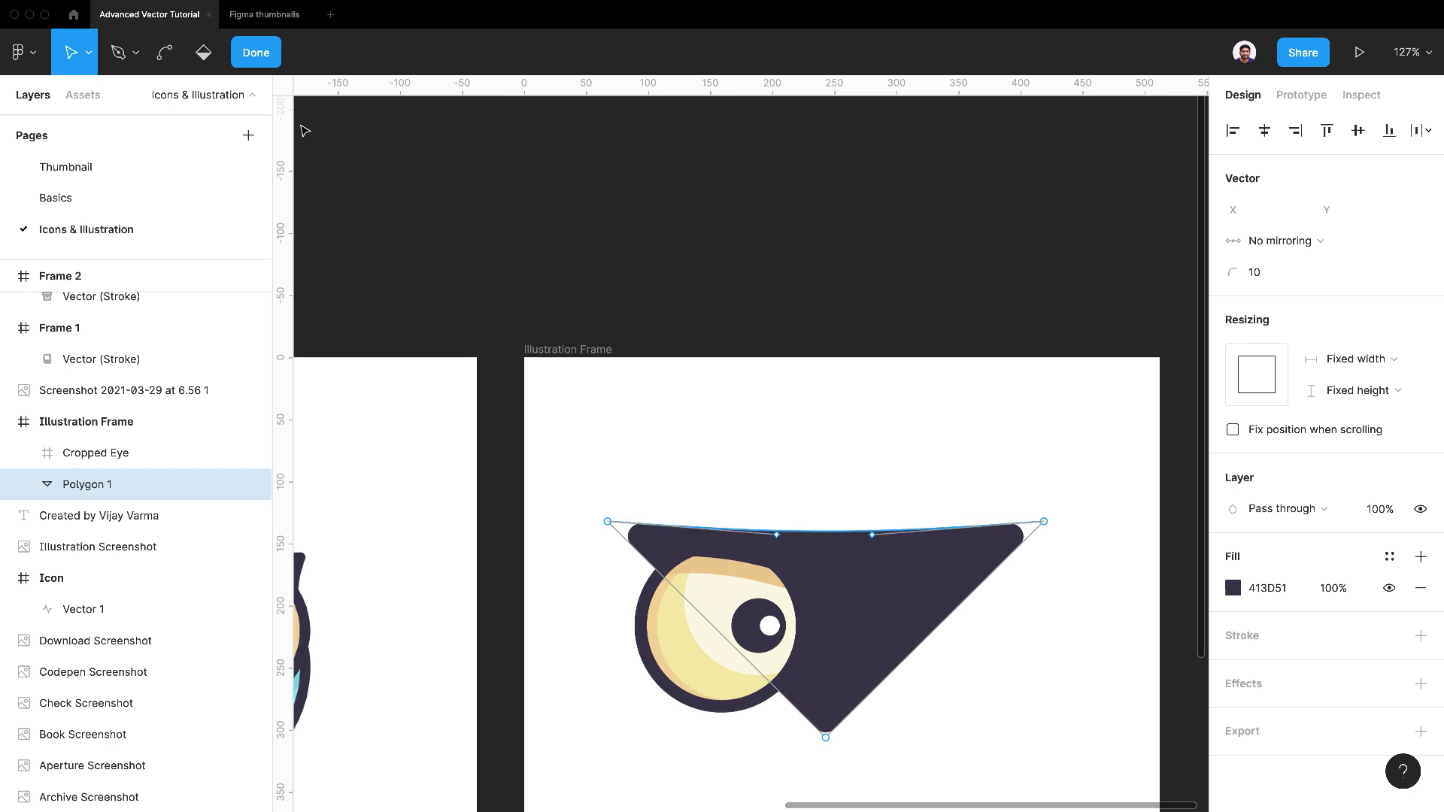
{"action": "key", "text": "Escape"}
{"action": "key", "text": "Escape"}
Step: Duplicate Cropped Eye, place the copy directly beside the original's right edge and flip it horizontally
{"action": "scroll", "coordinate": [752, 481], "scroll_direction": "down", "scroll_amount": 5}
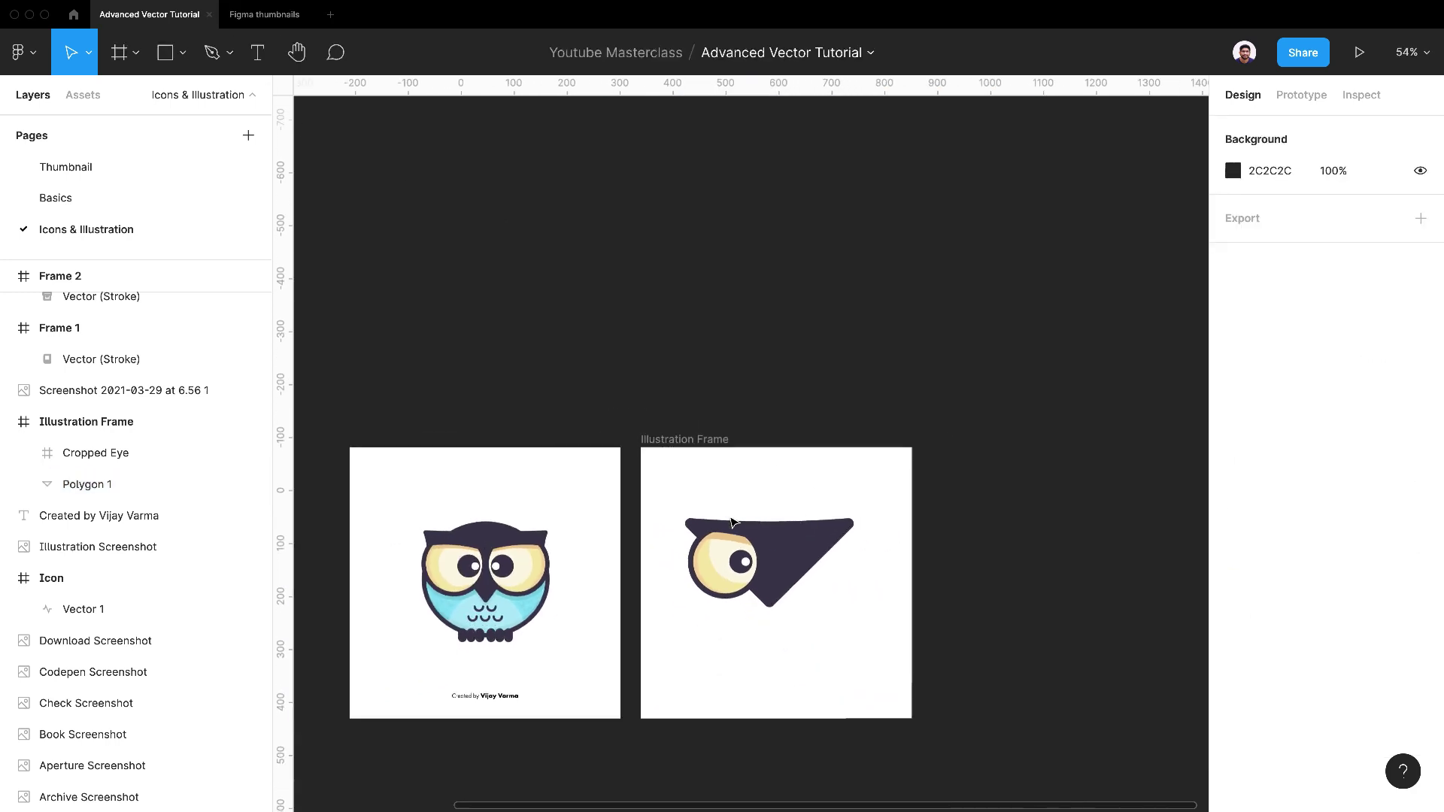
{"action": "left_click", "coordinate": [720, 574]}
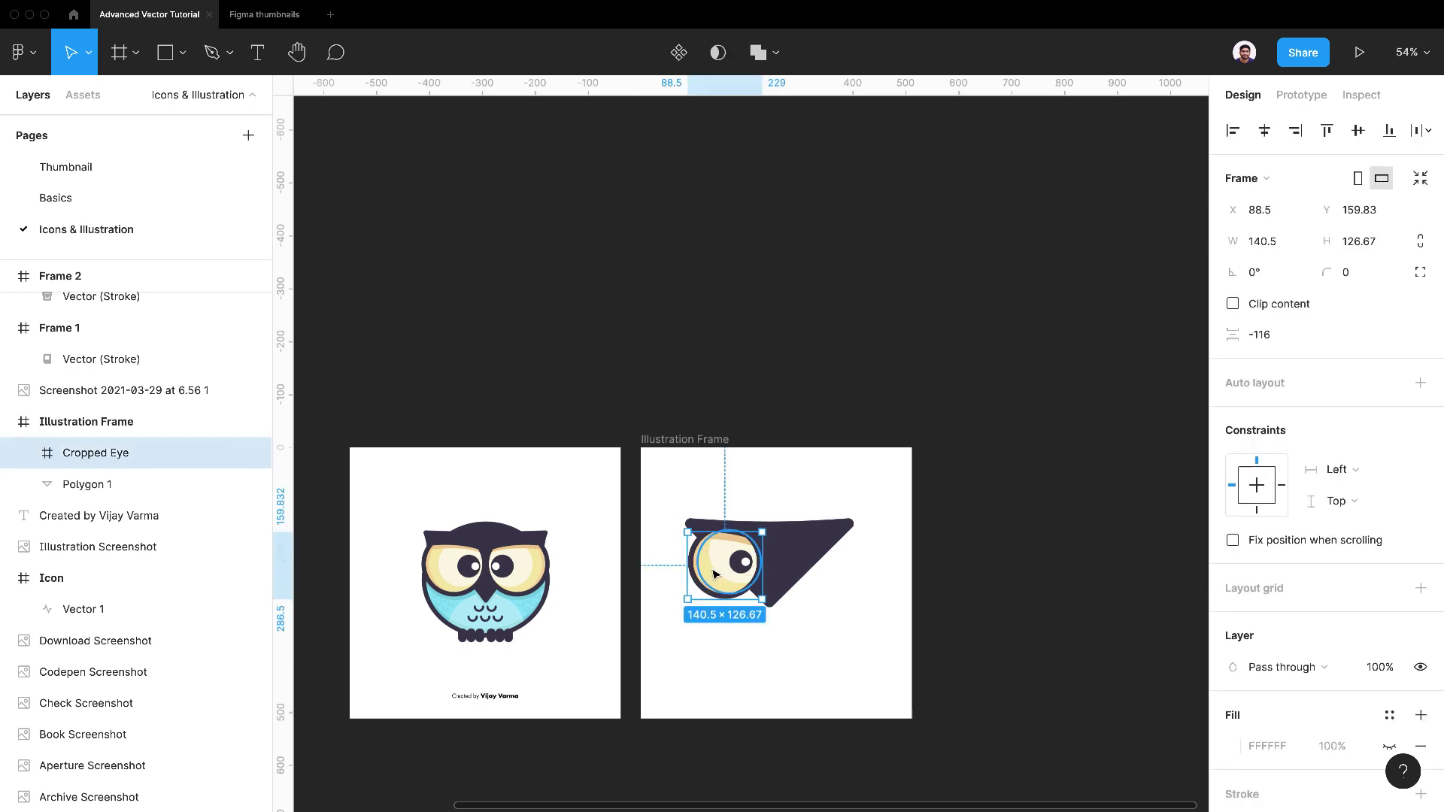
{"action": "key", "text": "super+d"}
{"action": "left_click_drag", "start_coordinate": [720, 574], "coordinate": [800, 569]}
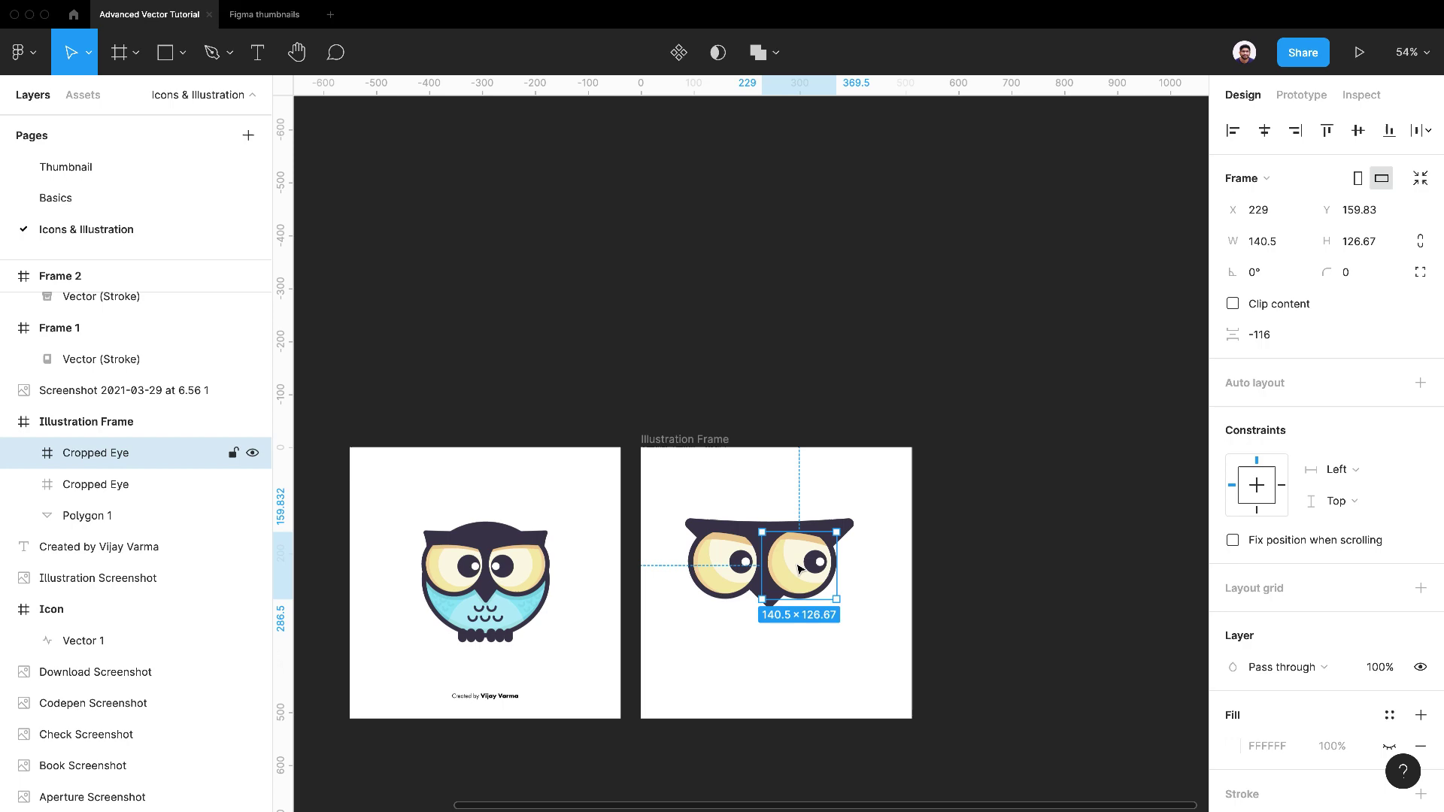
{"action": "right_click", "coordinate": [797, 568]}
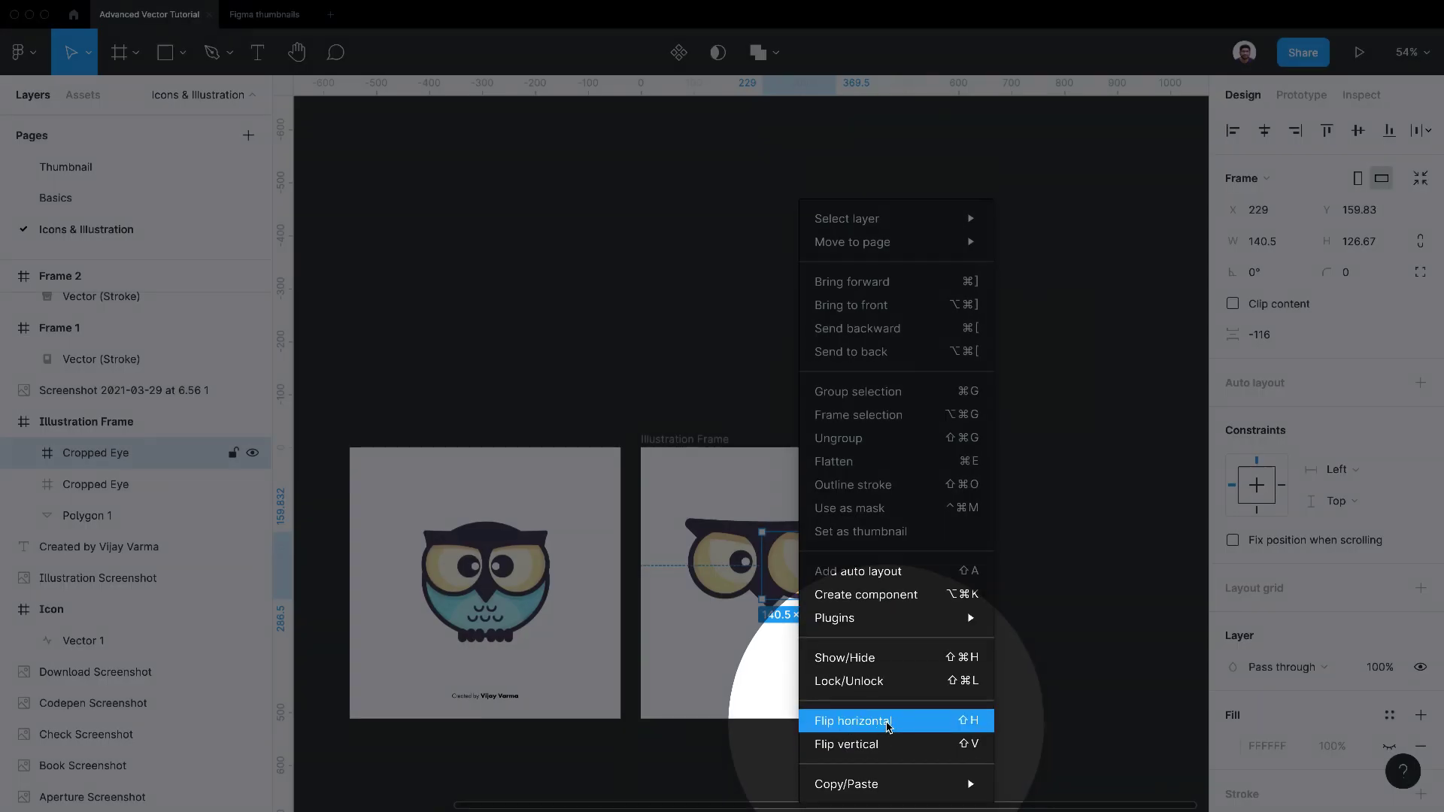
{"action": "left_click", "coordinate": [888, 726]}
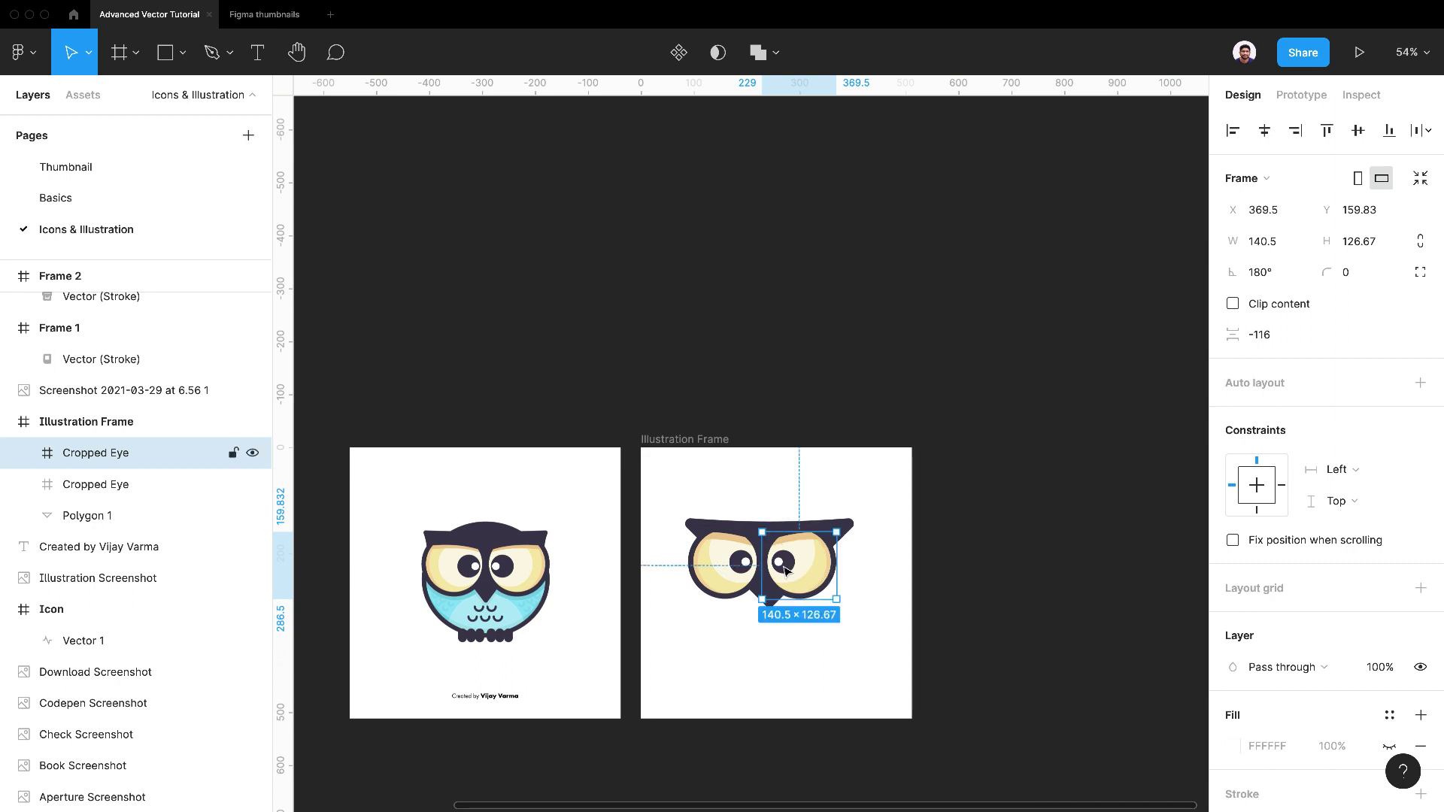
Step: Select both eyes and move them together so they sit centred on the dark triangle
{"action": "left_click", "coordinate": [725, 566], "text": "shift"}
{"action": "left_click_drag", "start_coordinate": [783, 577], "coordinate": [792, 586]}
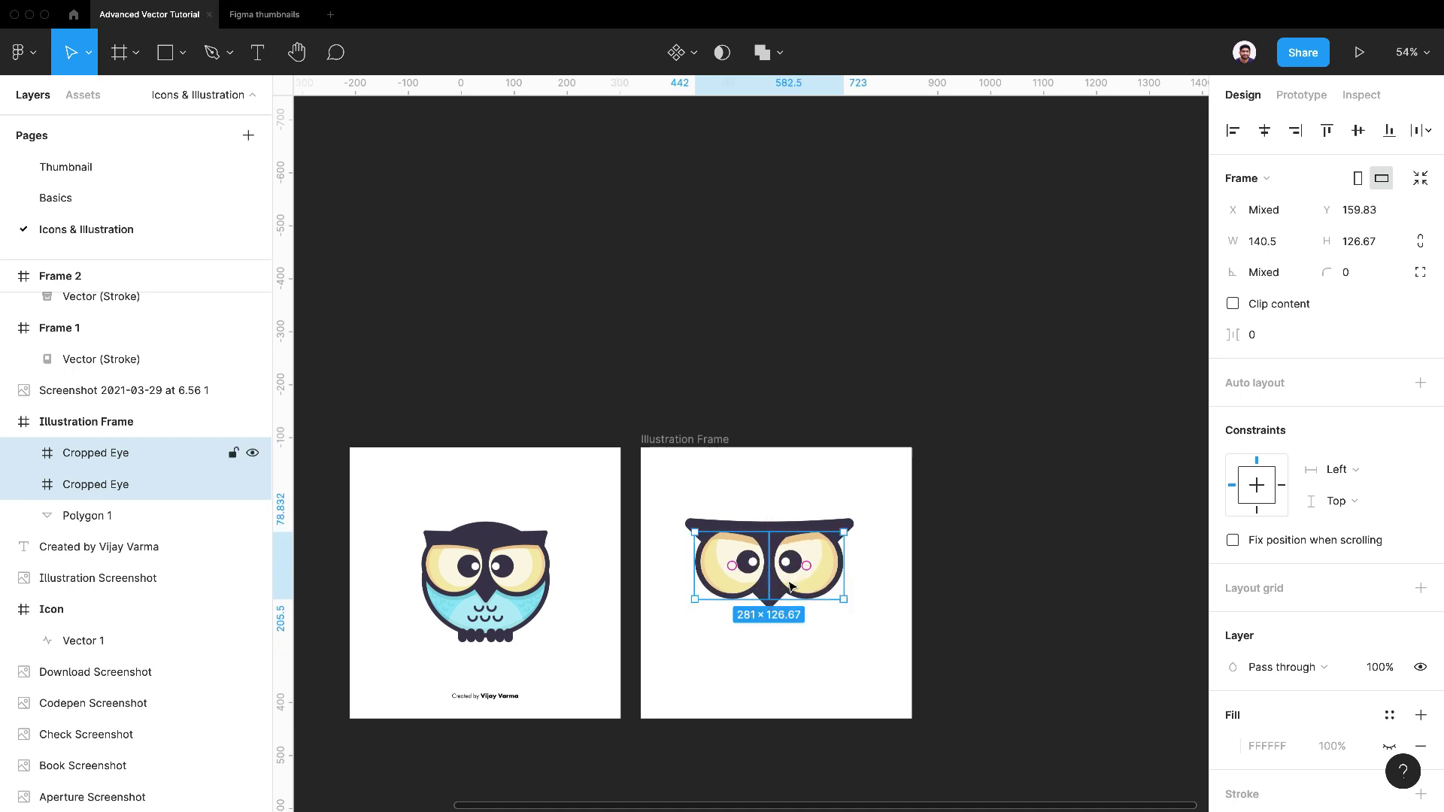
{"action": "key", "text": "Down"}
{"action": "key", "text": "Down"}
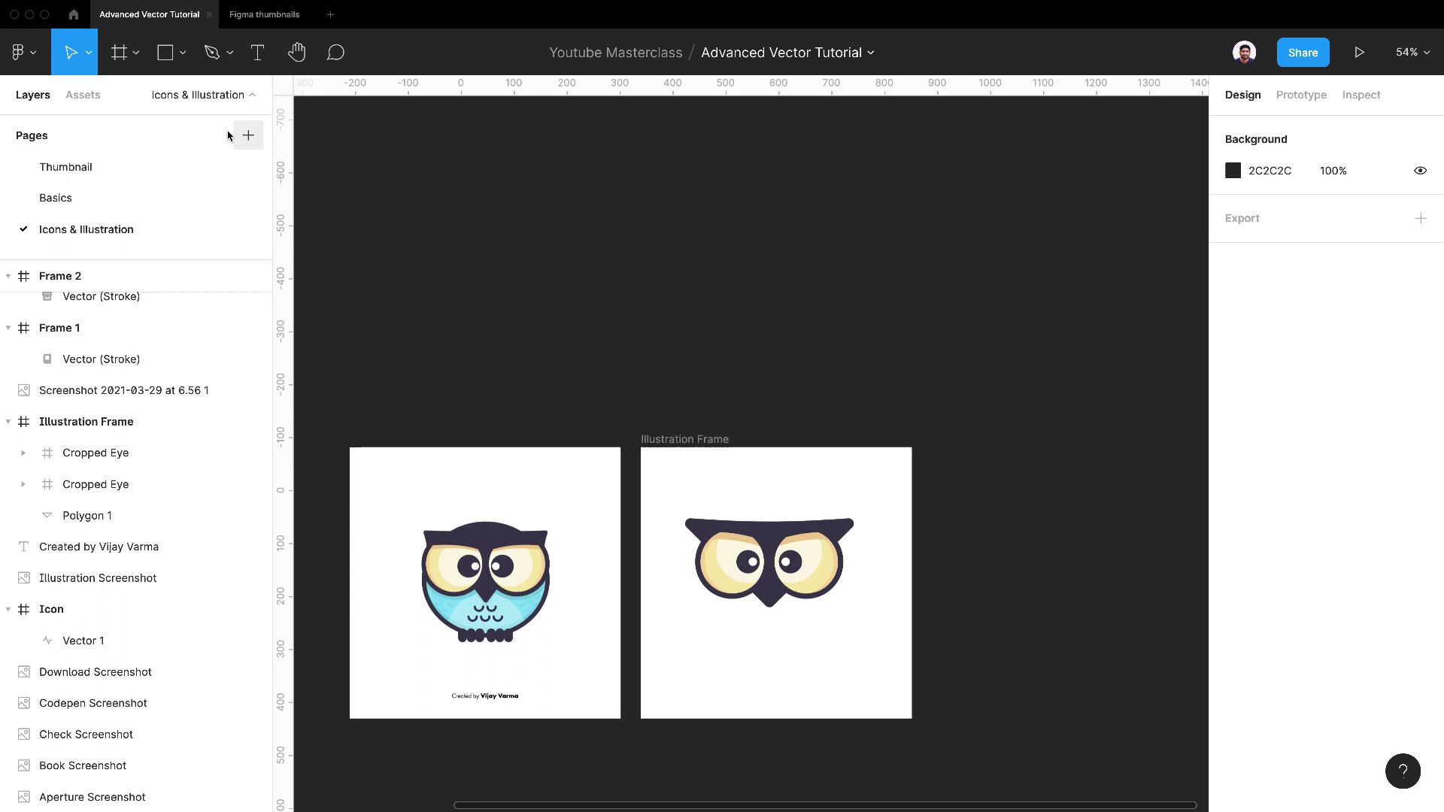
Step: Draw an ellipse about 283 × 255 over the eyes for the body and centre it on the head
{"action": "left_click", "coordinate": [182, 52]}
{"action": "left_click", "coordinate": [179, 170]}
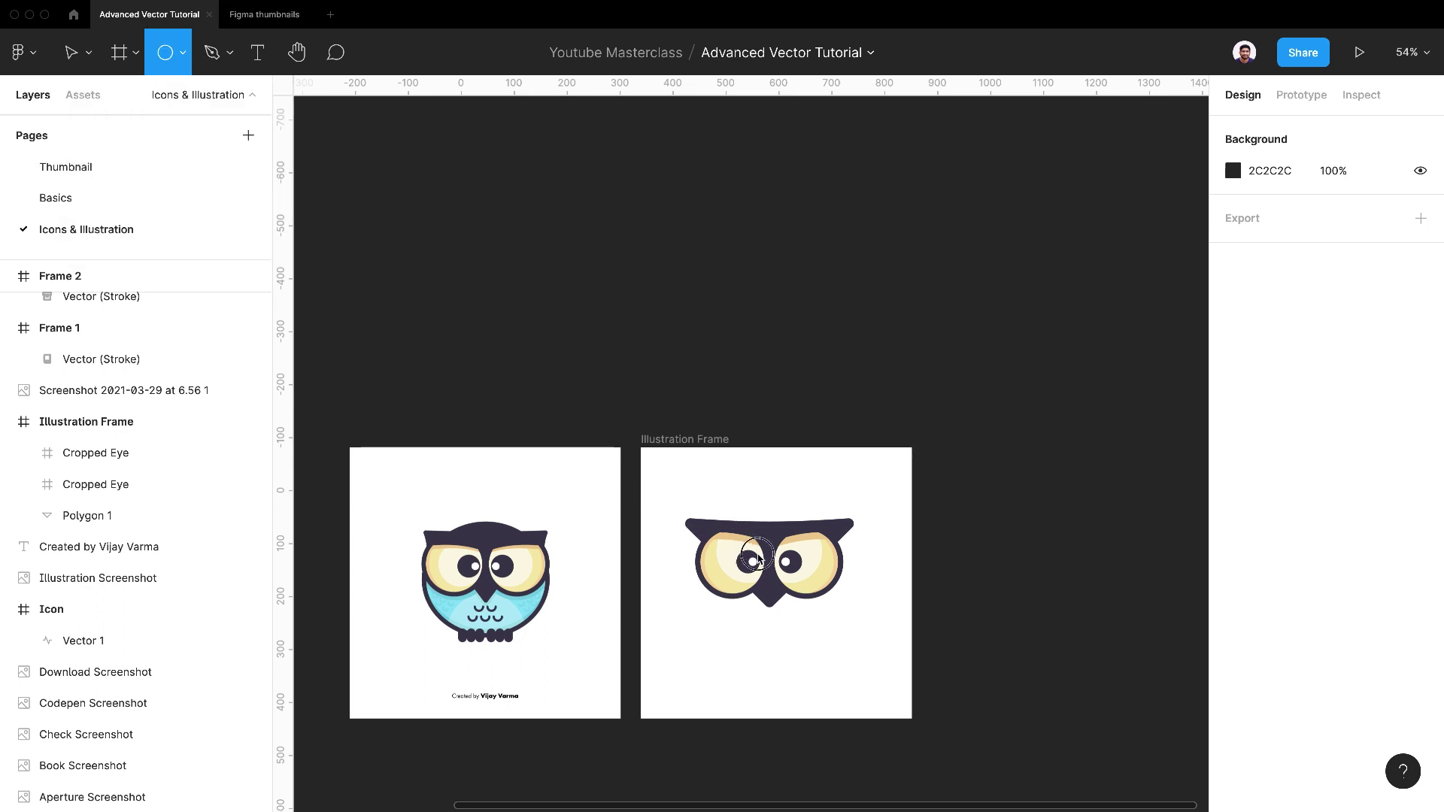
{"action": "left_click_drag", "start_coordinate": [693, 506], "coordinate": [842, 645]}
{"action": "left_click_drag", "start_coordinate": [768, 510], "coordinate": [767, 509]}
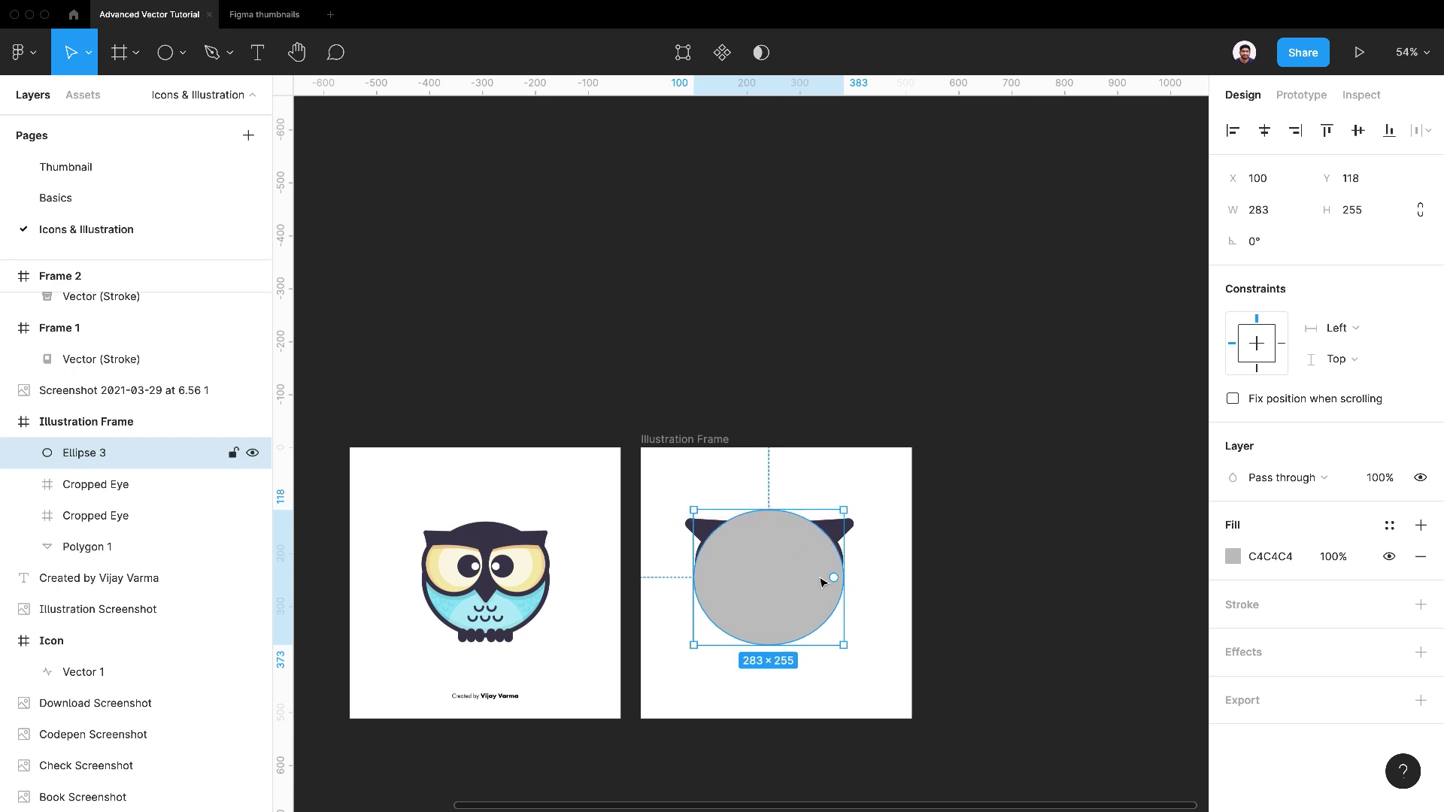
Step: Fill the body ellipse with light blue B2EBF9 sampled from the reference owl's belly
{"action": "left_click", "coordinate": [1242, 557]}
{"action": "left_click", "coordinate": [1002, 593]}
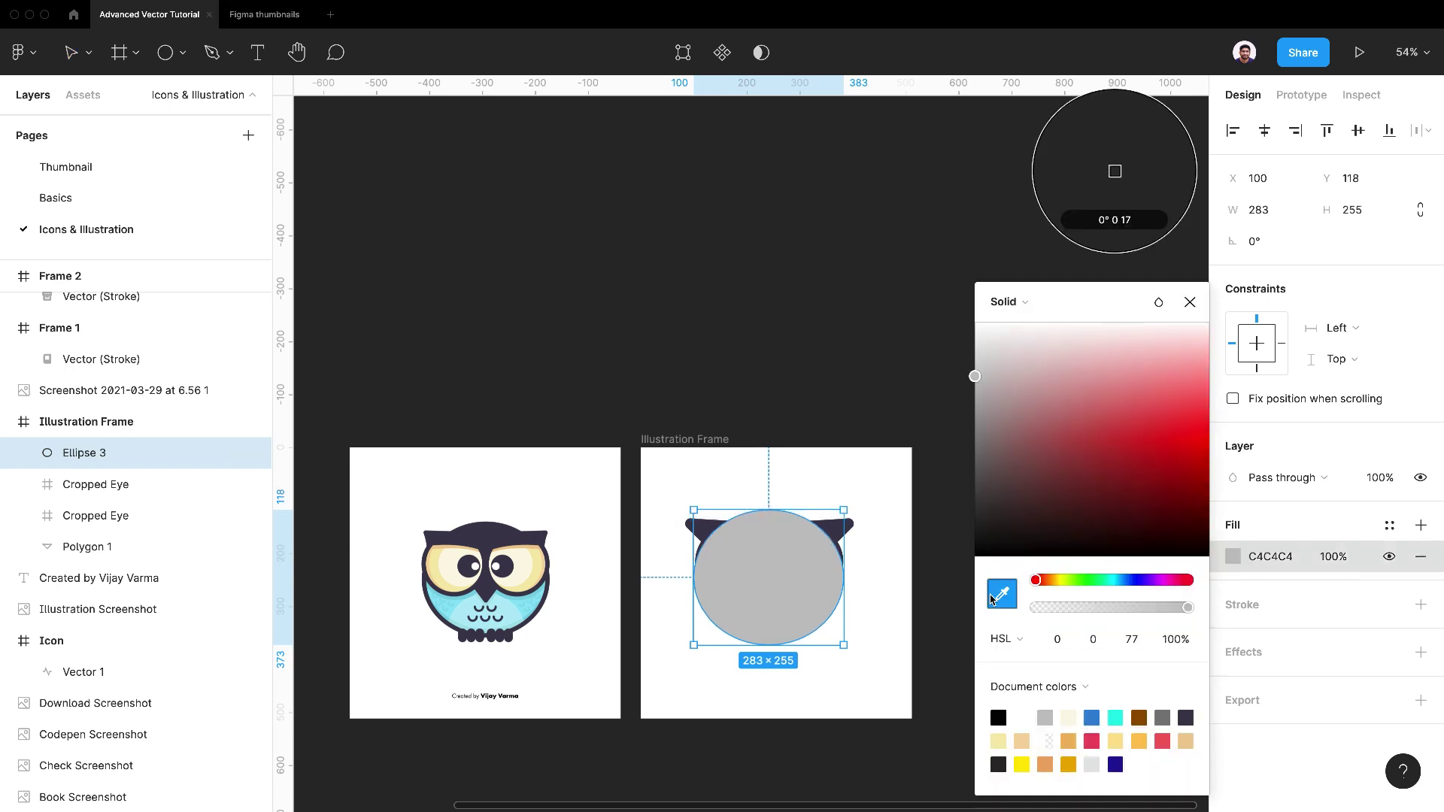
{"action": "left_click", "coordinate": [513, 606]}
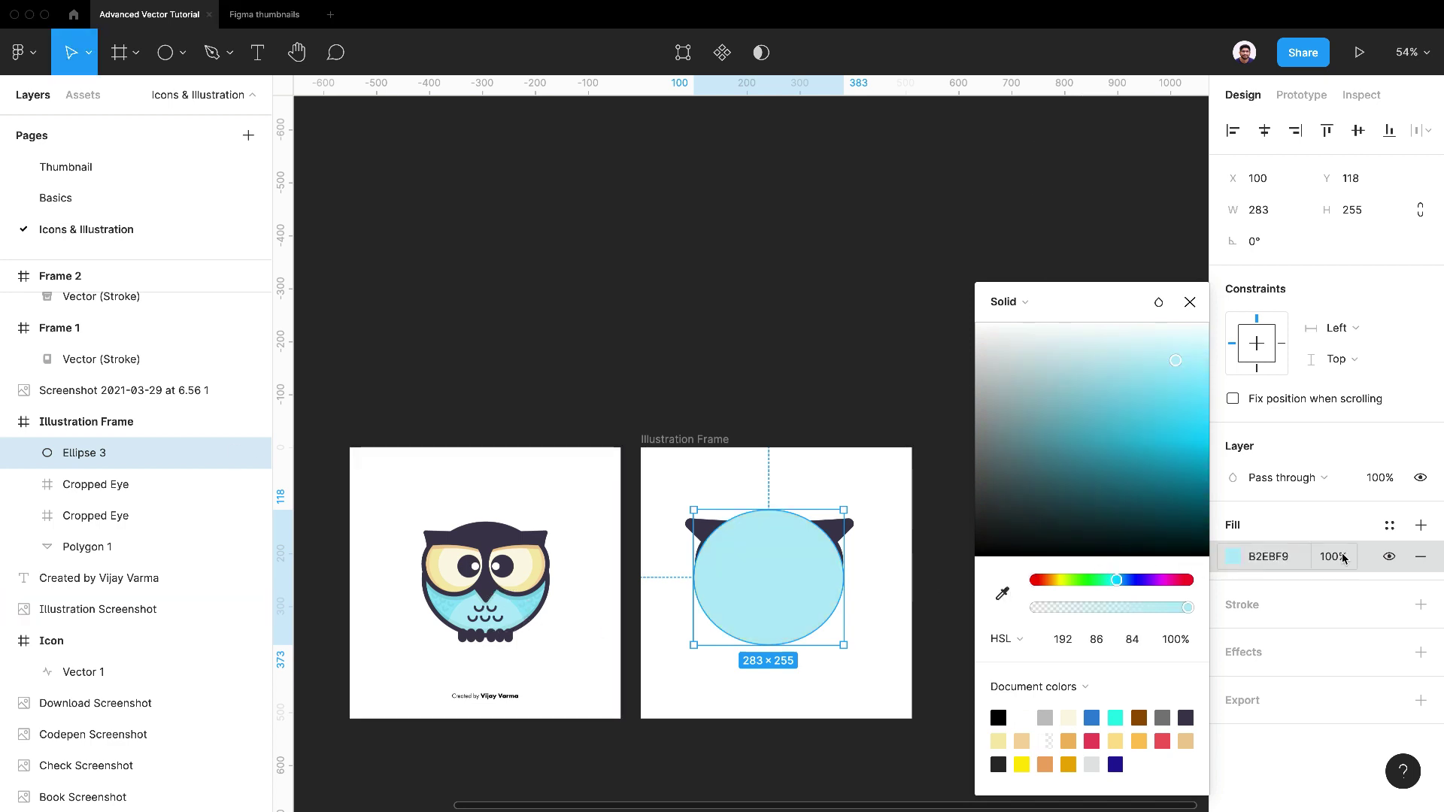
Step: Add a stroke of width 10 to the body ellipse and align it to the outside
{"action": "left_click", "coordinate": [1421, 605]}
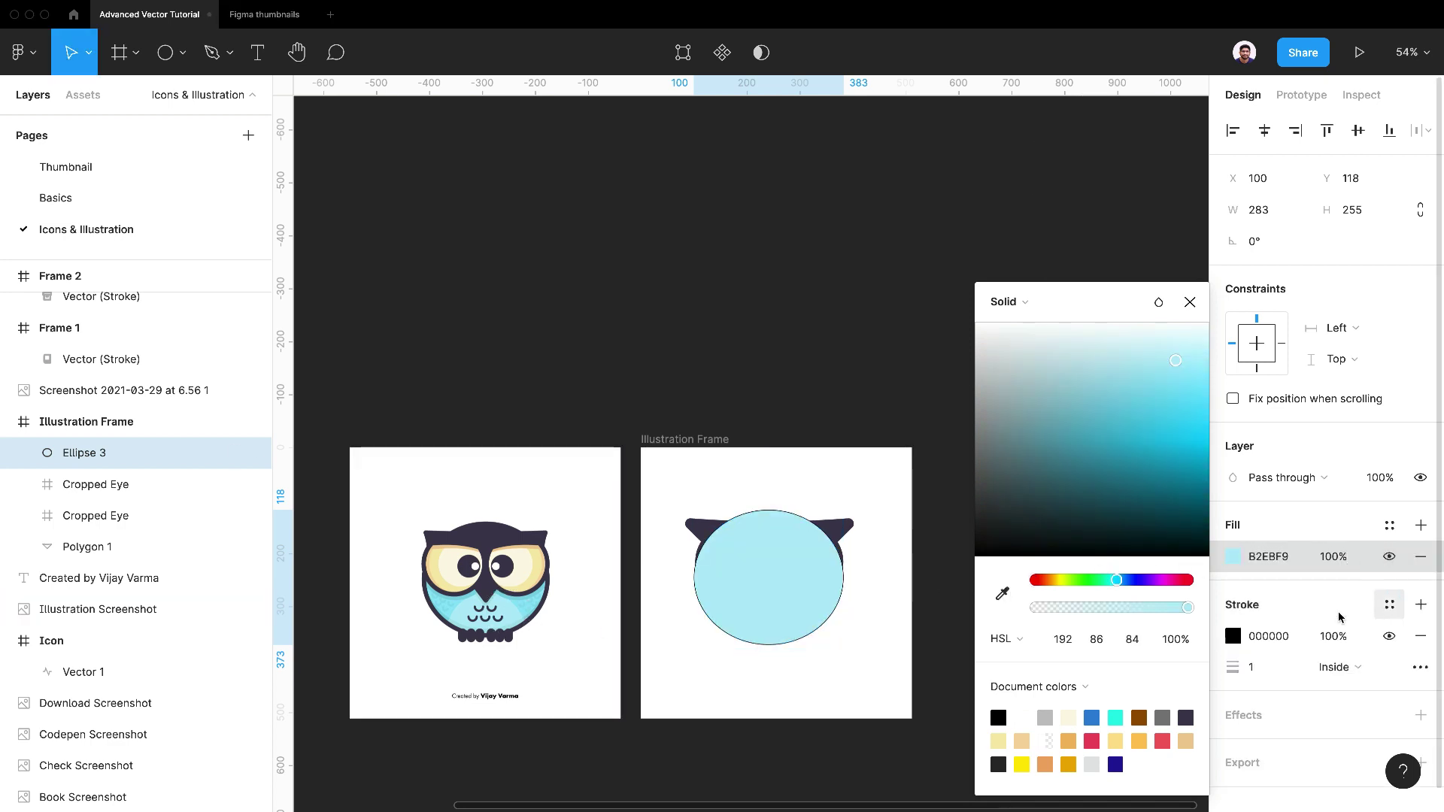
{"action": "left_click", "coordinate": [1251, 667]}
{"action": "type", "text": "10"}
{"action": "key", "text": "Return"}
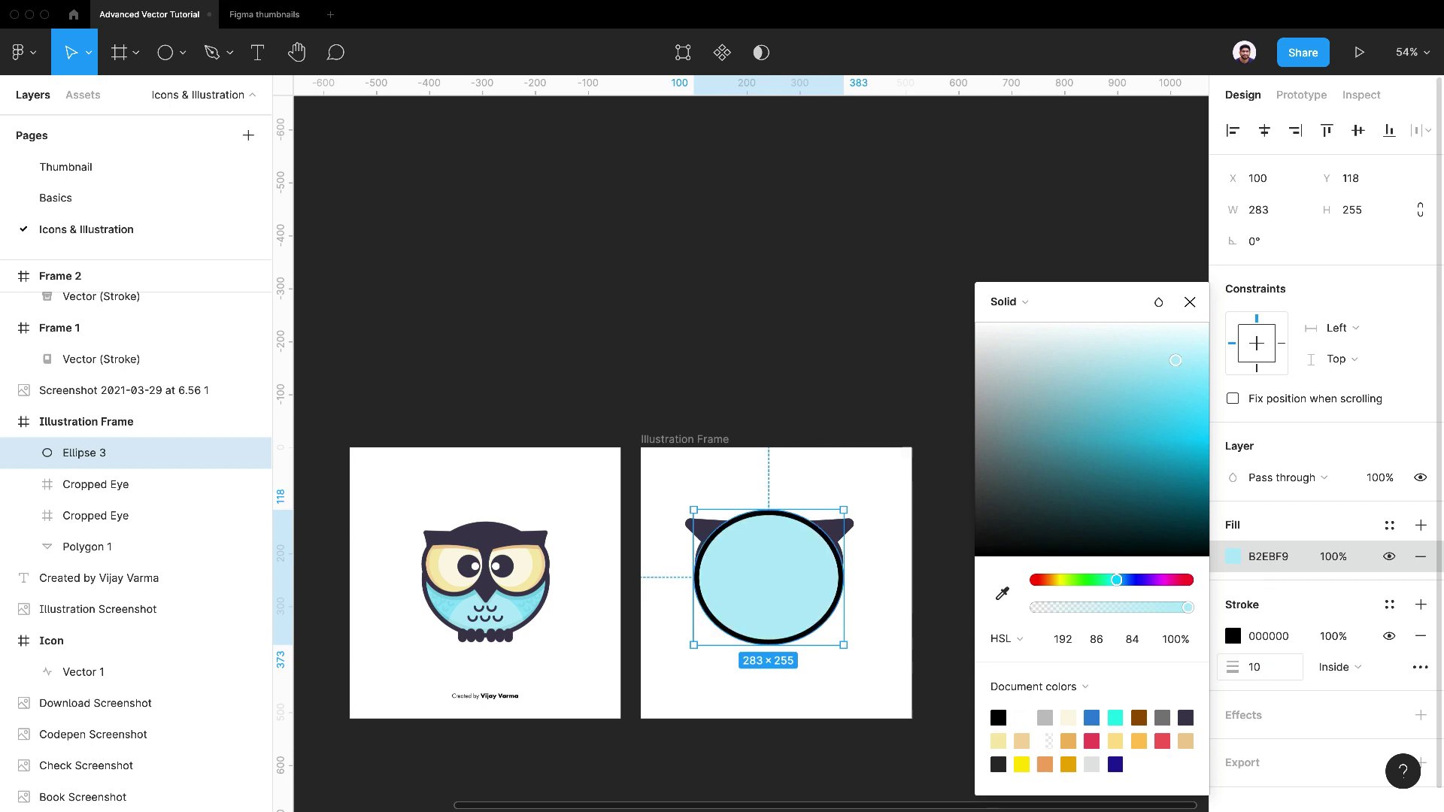
{"action": "left_click", "coordinate": [1352, 669]}
{"action": "left_click", "coordinate": [1348, 688]}
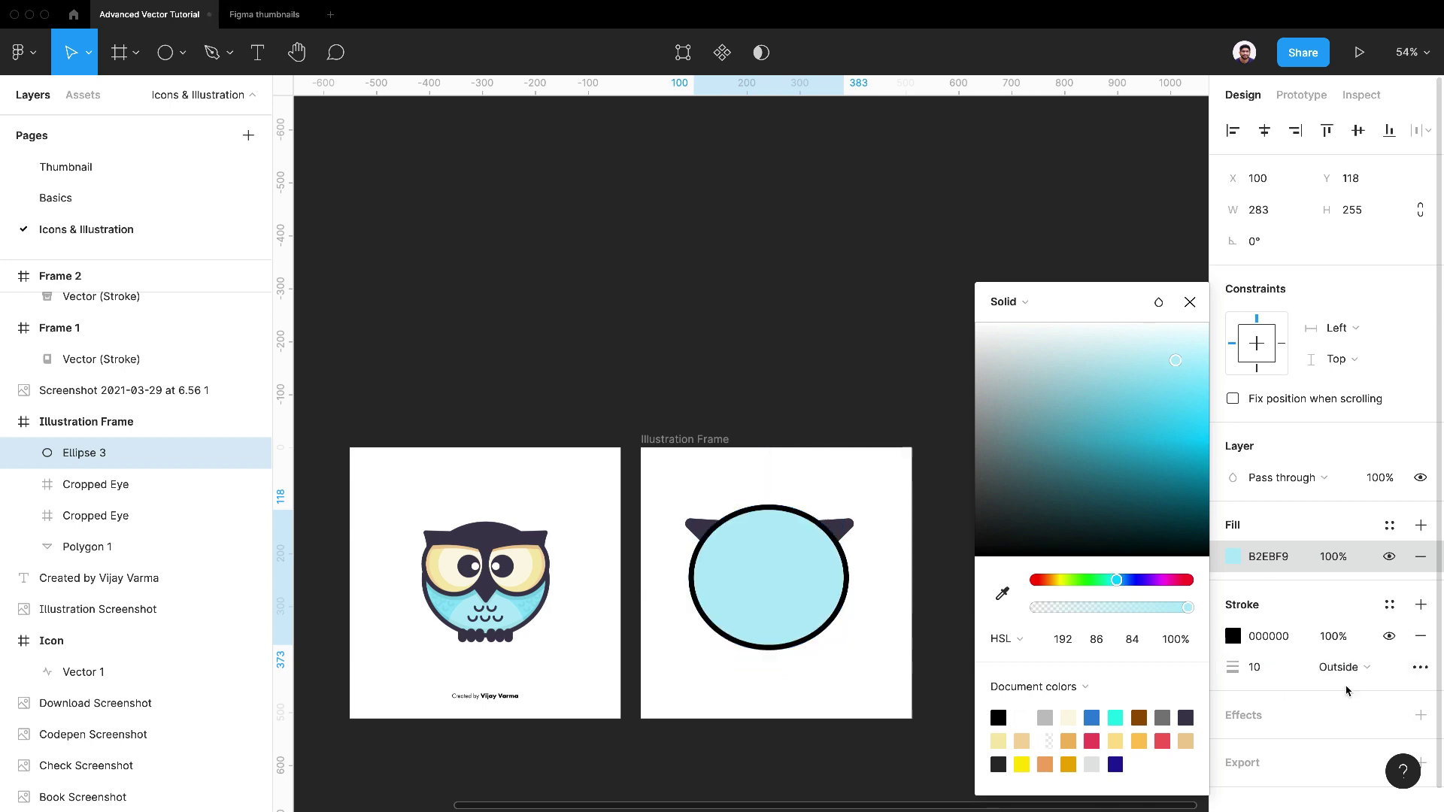
Step: Colour the ellipse's stroke 413D51 sampled from the reference owl's head and send the ellipse behind the eyes and triangle
{"action": "left_click", "coordinate": [1234, 636]}
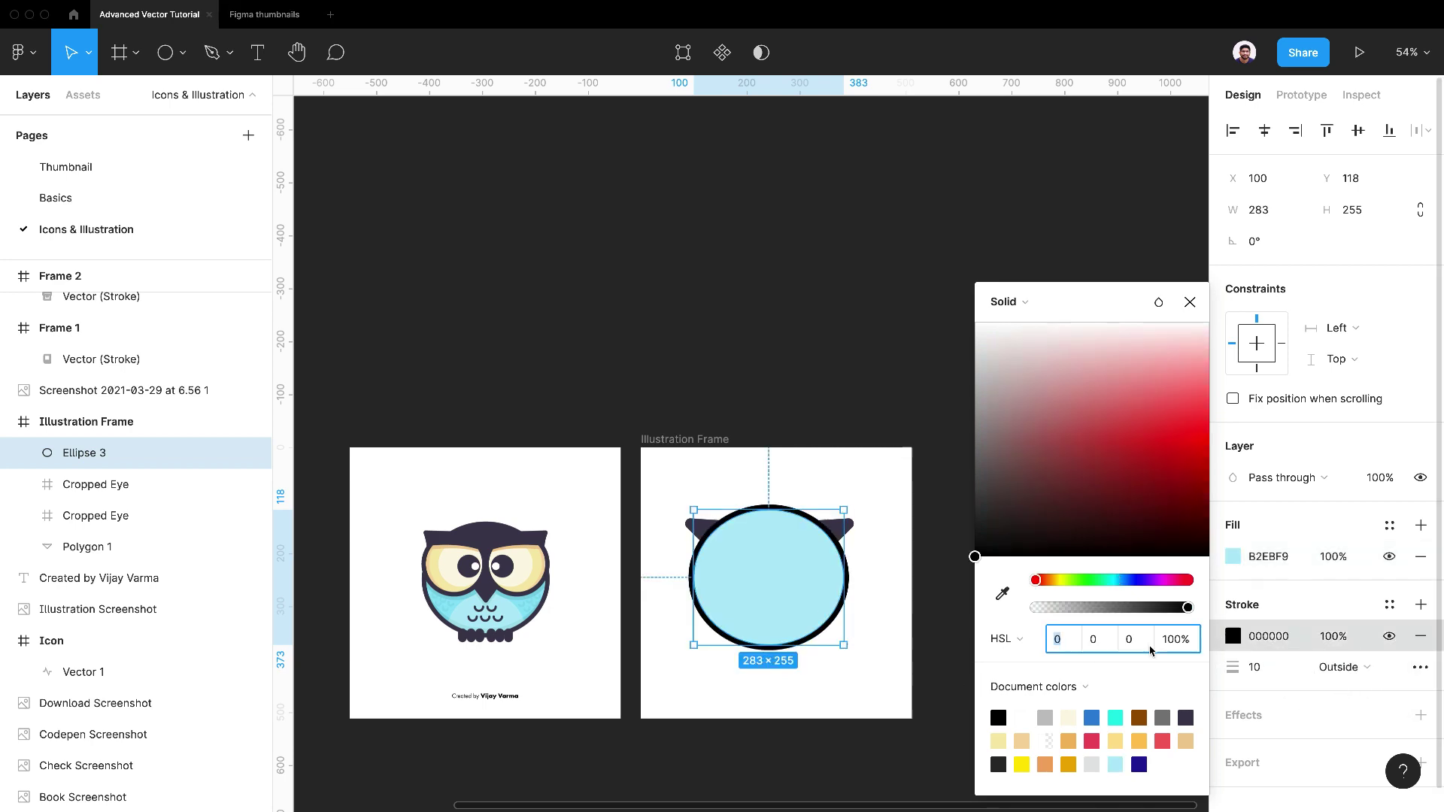
{"action": "left_click", "coordinate": [998, 600]}
{"action": "left_click", "coordinate": [506, 533]}
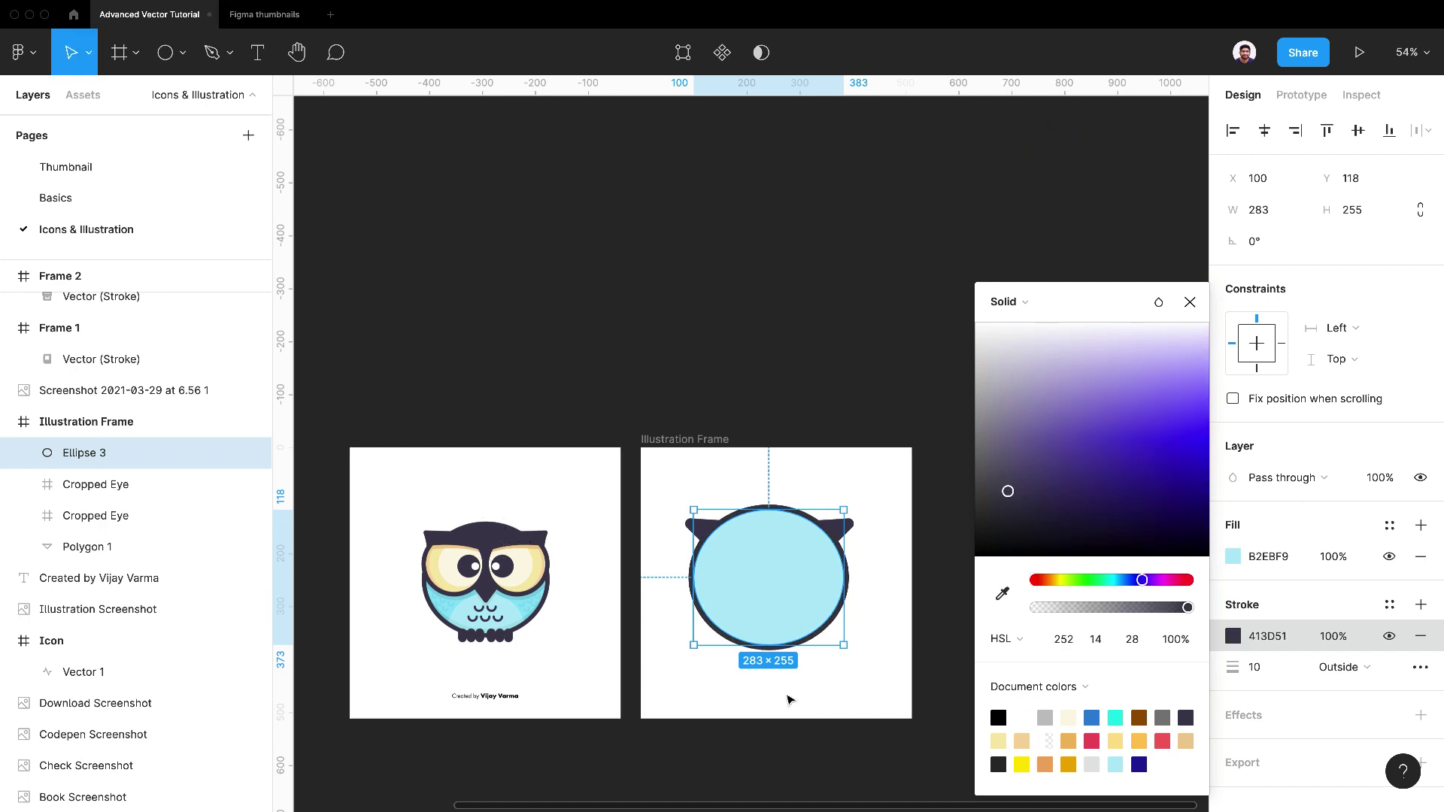
{"action": "right_click", "coordinate": [782, 587]}
{"action": "left_click", "coordinate": [863, 410]}
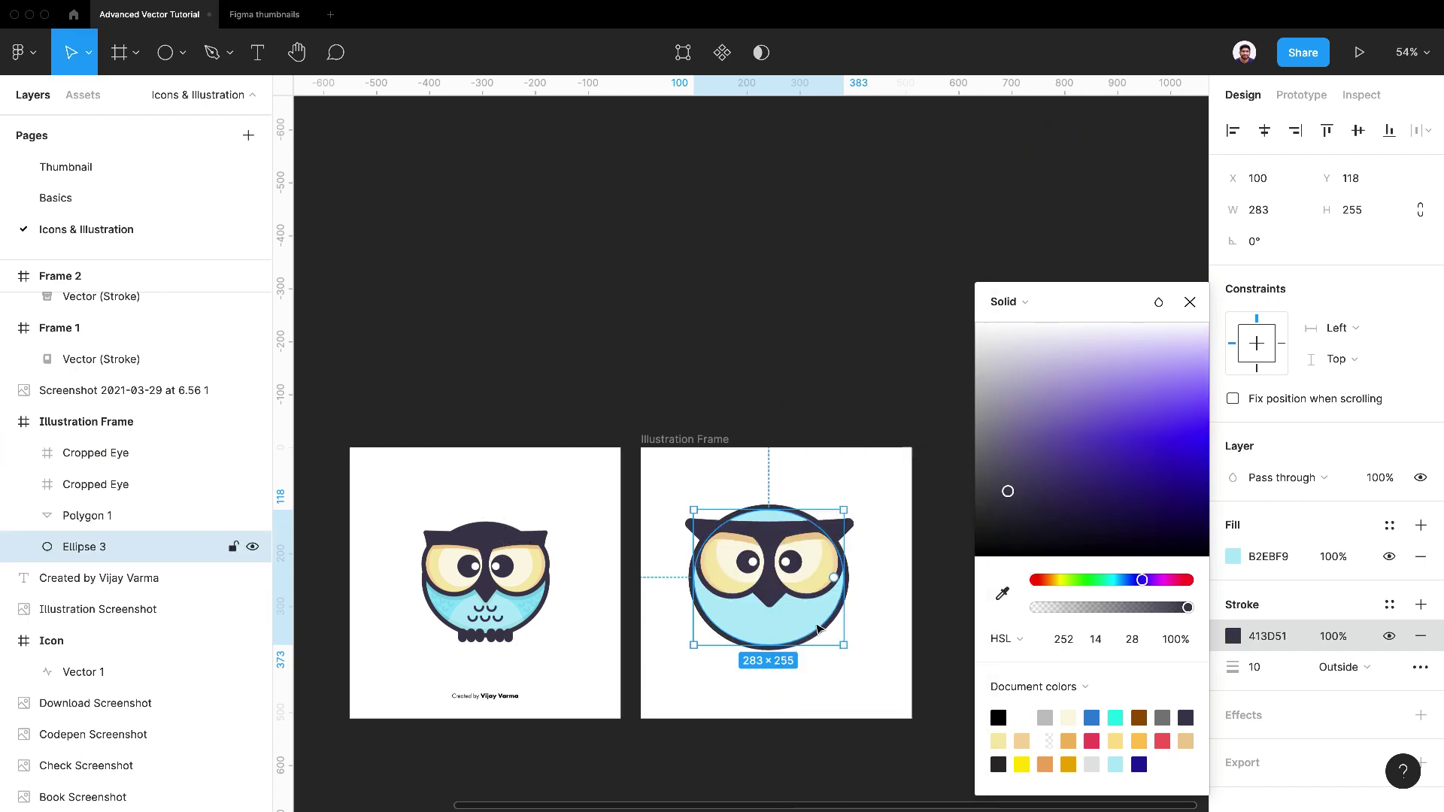
Step: Move the body ellipse down to Y 132, narrow it to about 264 wide and centre it horizontally in the frame
{"action": "left_click", "coordinate": [812, 682]}
{"action": "scroll", "coordinate": [797, 681], "scroll_direction": "up", "scroll_amount": 3}
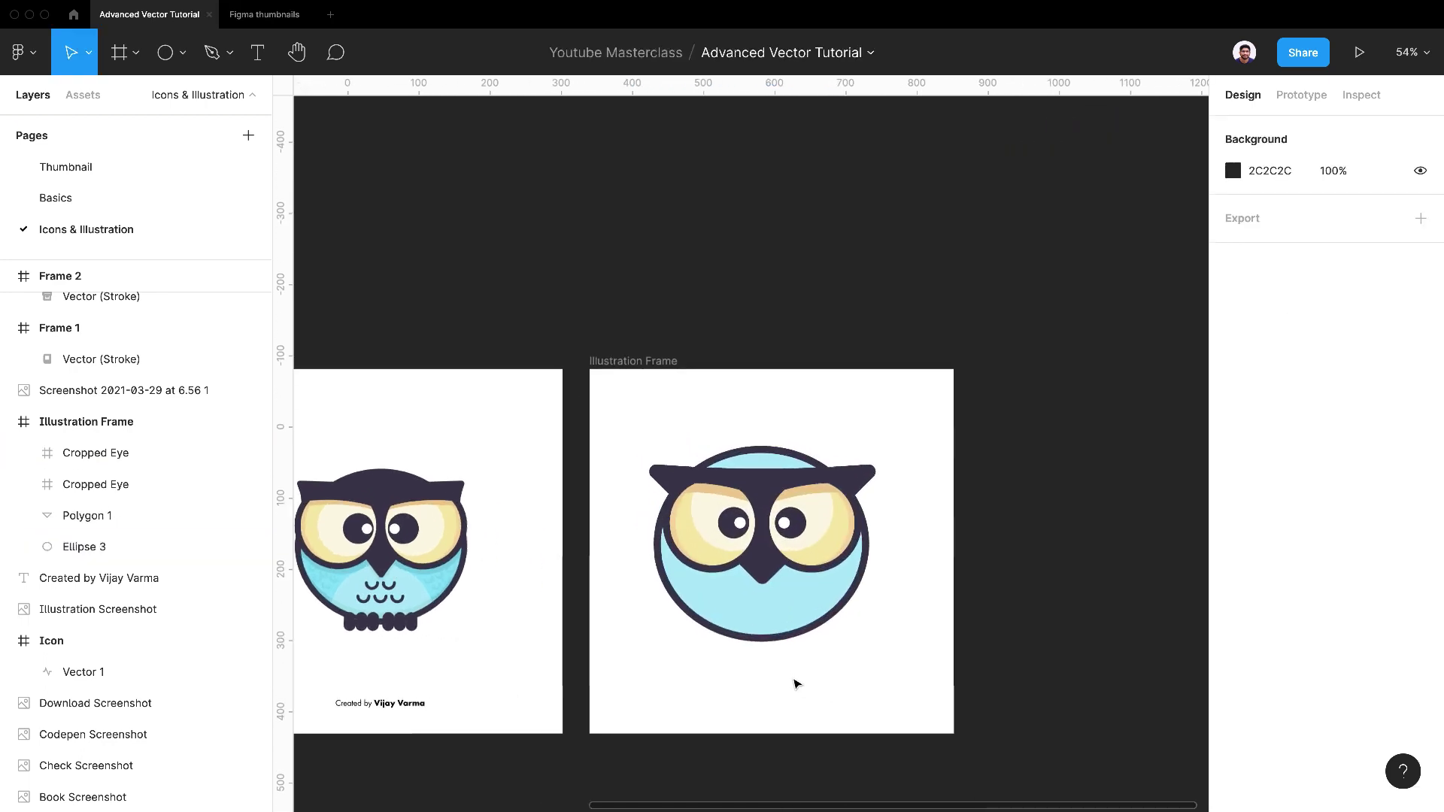
{"action": "left_click", "coordinate": [767, 637]}
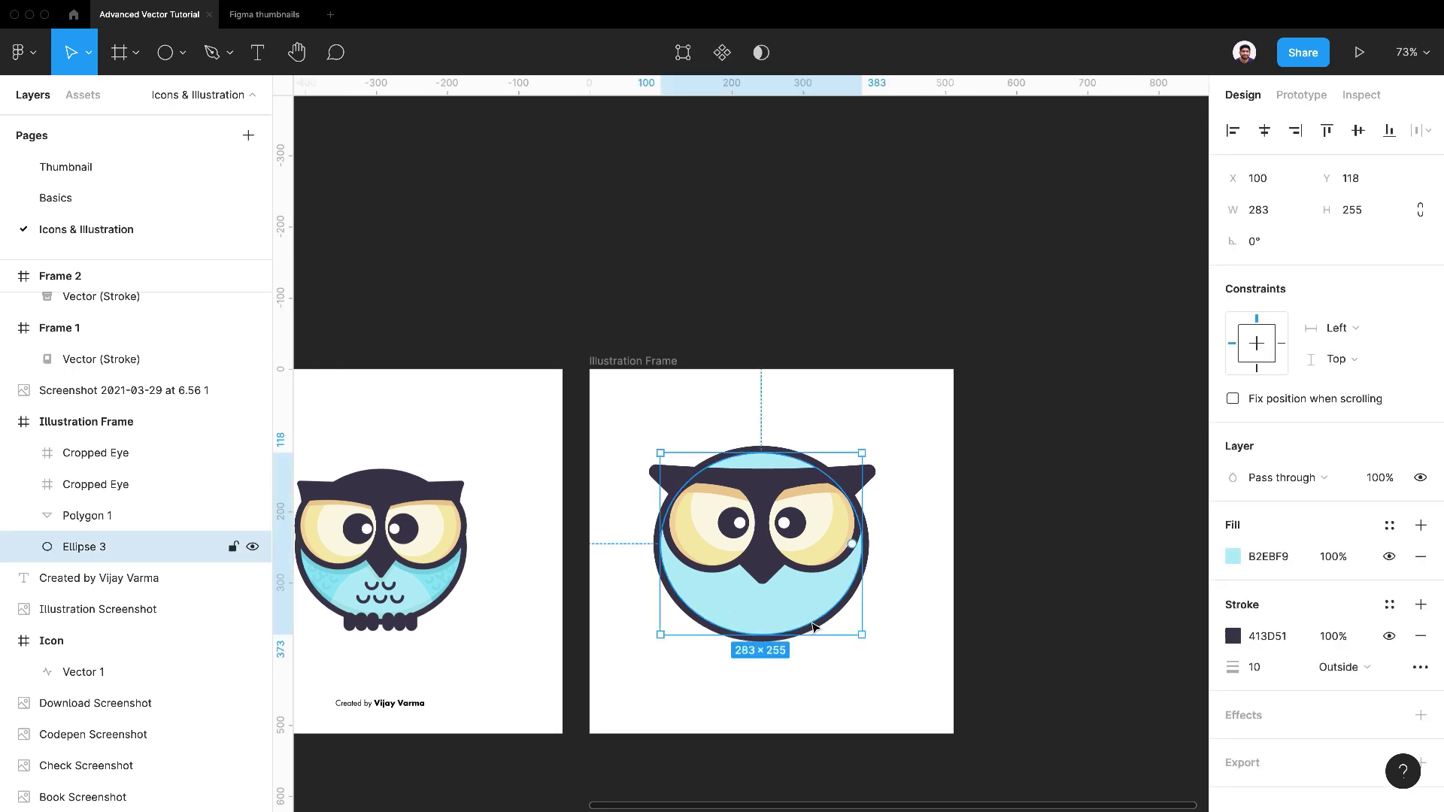
{"action": "left_click_drag", "start_coordinate": [811, 624], "coordinate": [812, 633]}
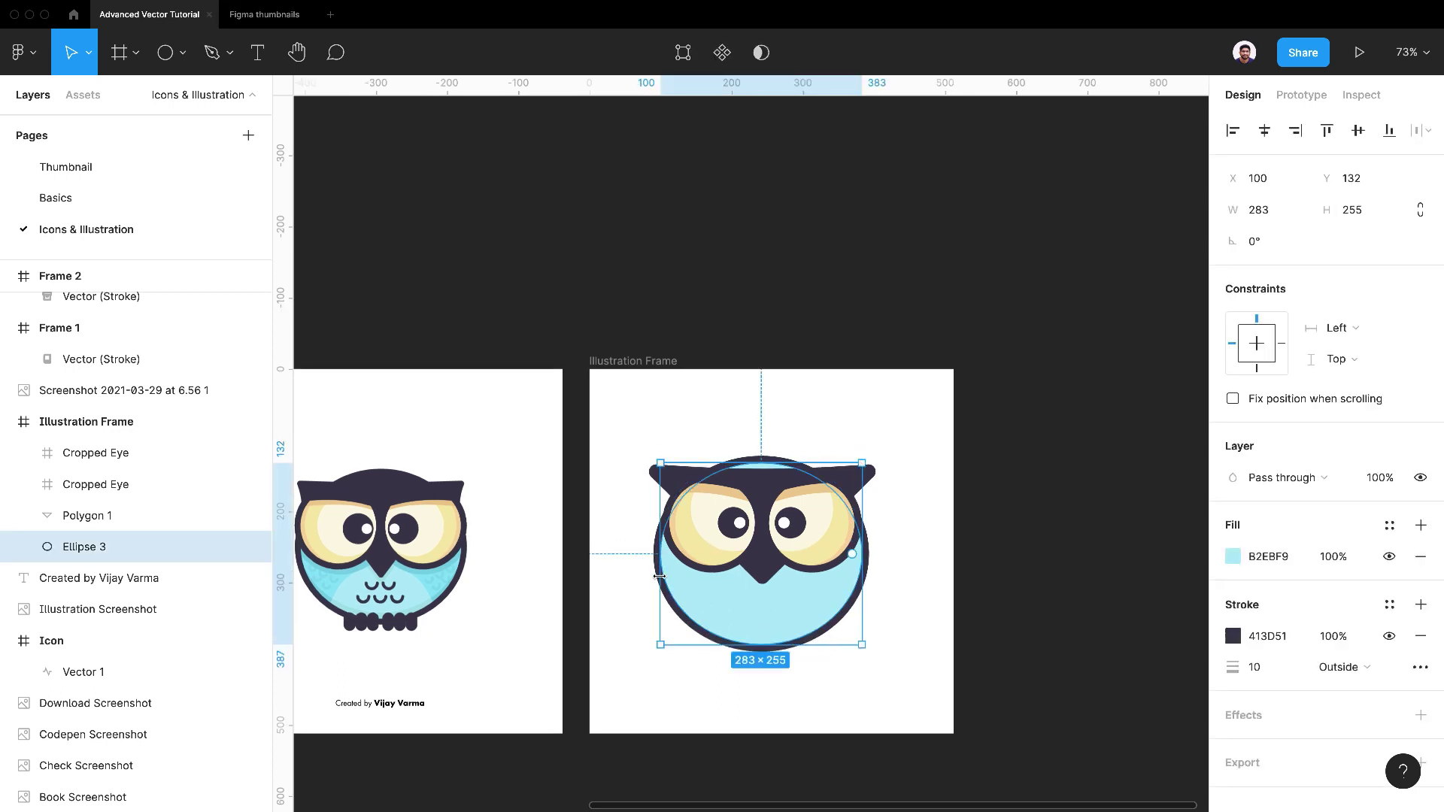
{"action": "left_click_drag", "start_coordinate": [663, 578], "coordinate": [669, 577]}
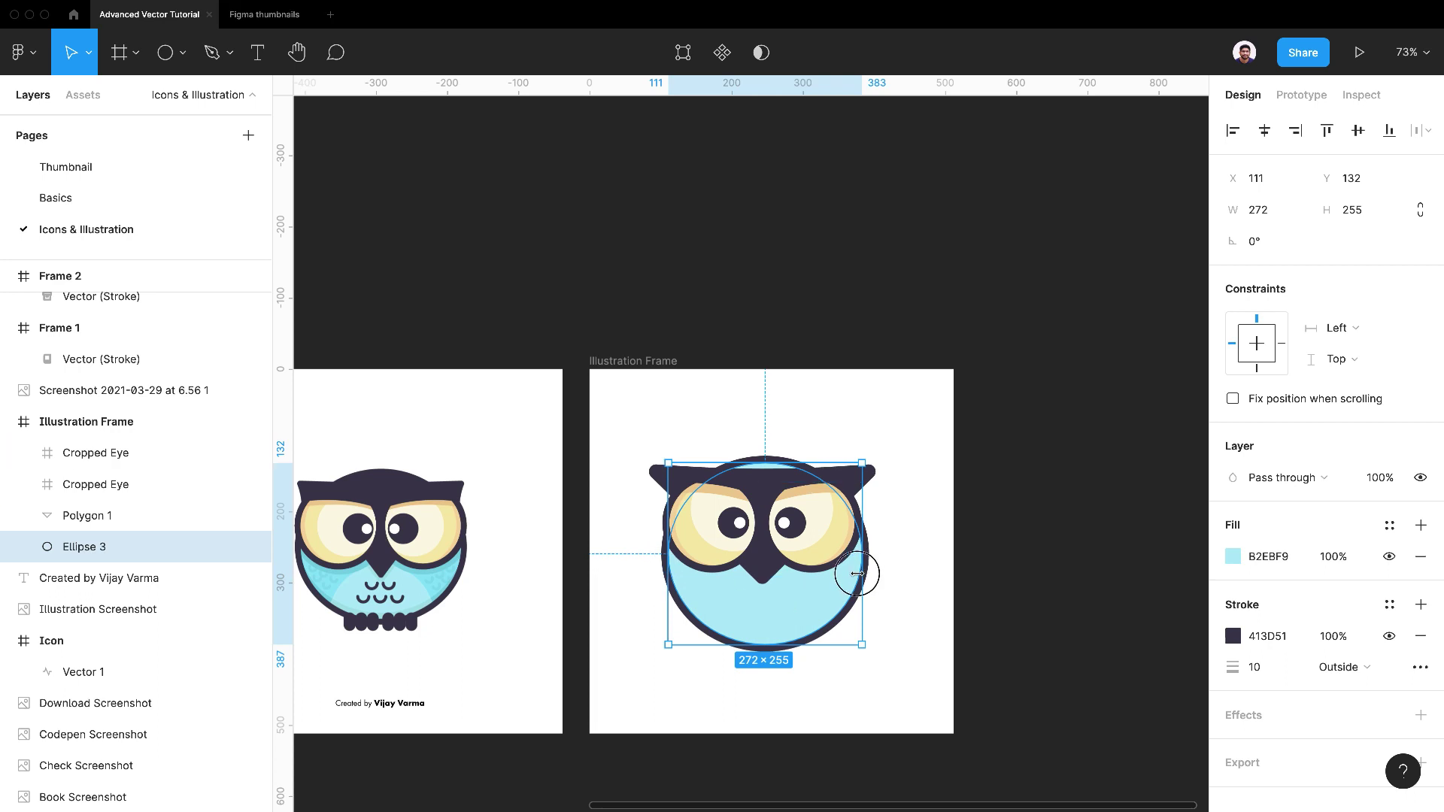
{"action": "left_click_drag", "start_coordinate": [862, 574], "coordinate": [855, 574]}
{"action": "left_click", "coordinate": [1266, 134]}
Step: Centre the head triangle and both cropped eyes horizontally in the frame to line up with the body
{"action": "left_click", "coordinate": [854, 477]}
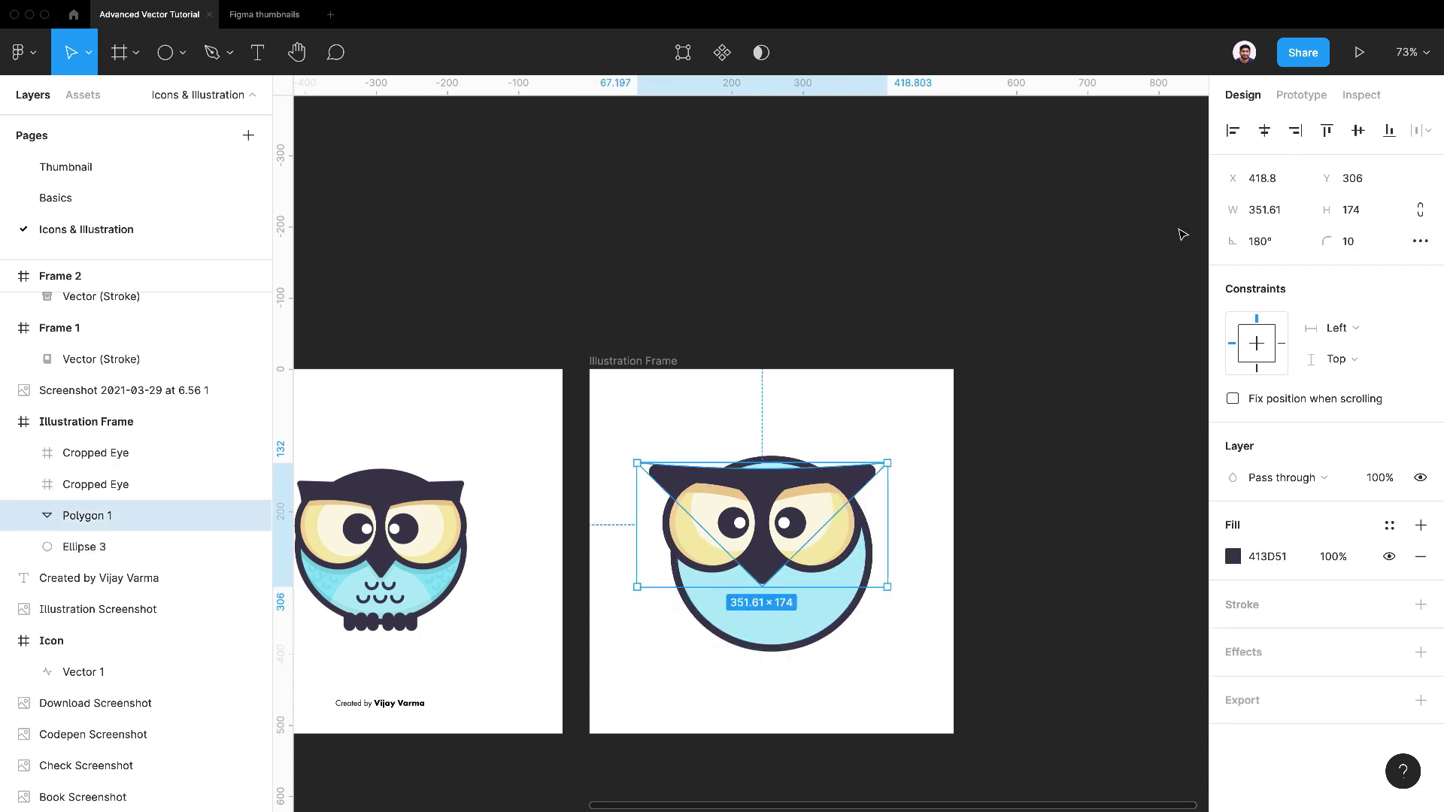
{"action": "left_click", "coordinate": [1264, 136]}
{"action": "left_click", "coordinate": [112, 453]}
{"action": "left_click", "coordinate": [113, 485], "text": "shift"}
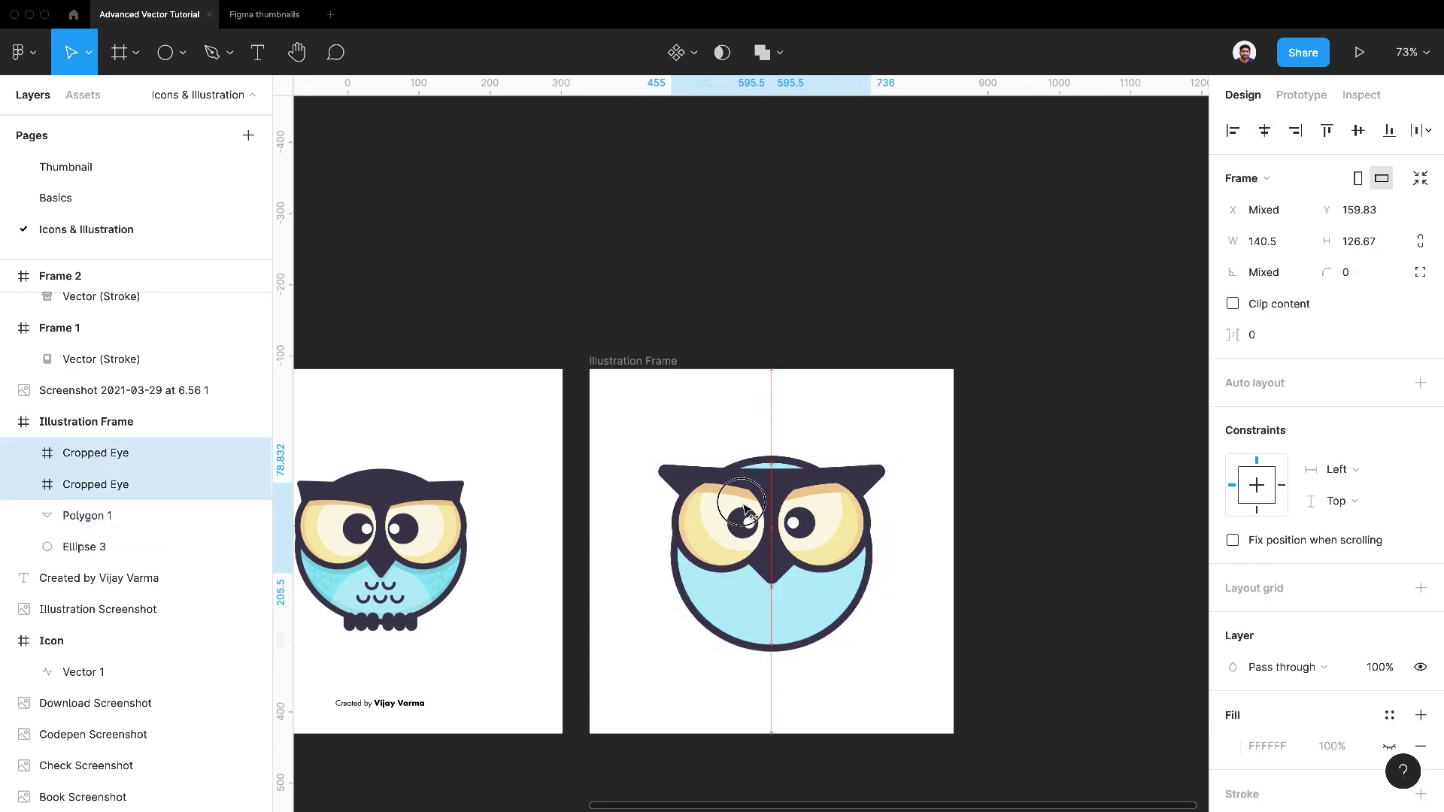
{"action": "left_click", "coordinate": [936, 615]}
Step: Bend the head triangle's top edge slightly upward to cover the blue gap beneath the body outline, and finish vector editing
{"action": "left_click", "coordinate": [833, 629]}
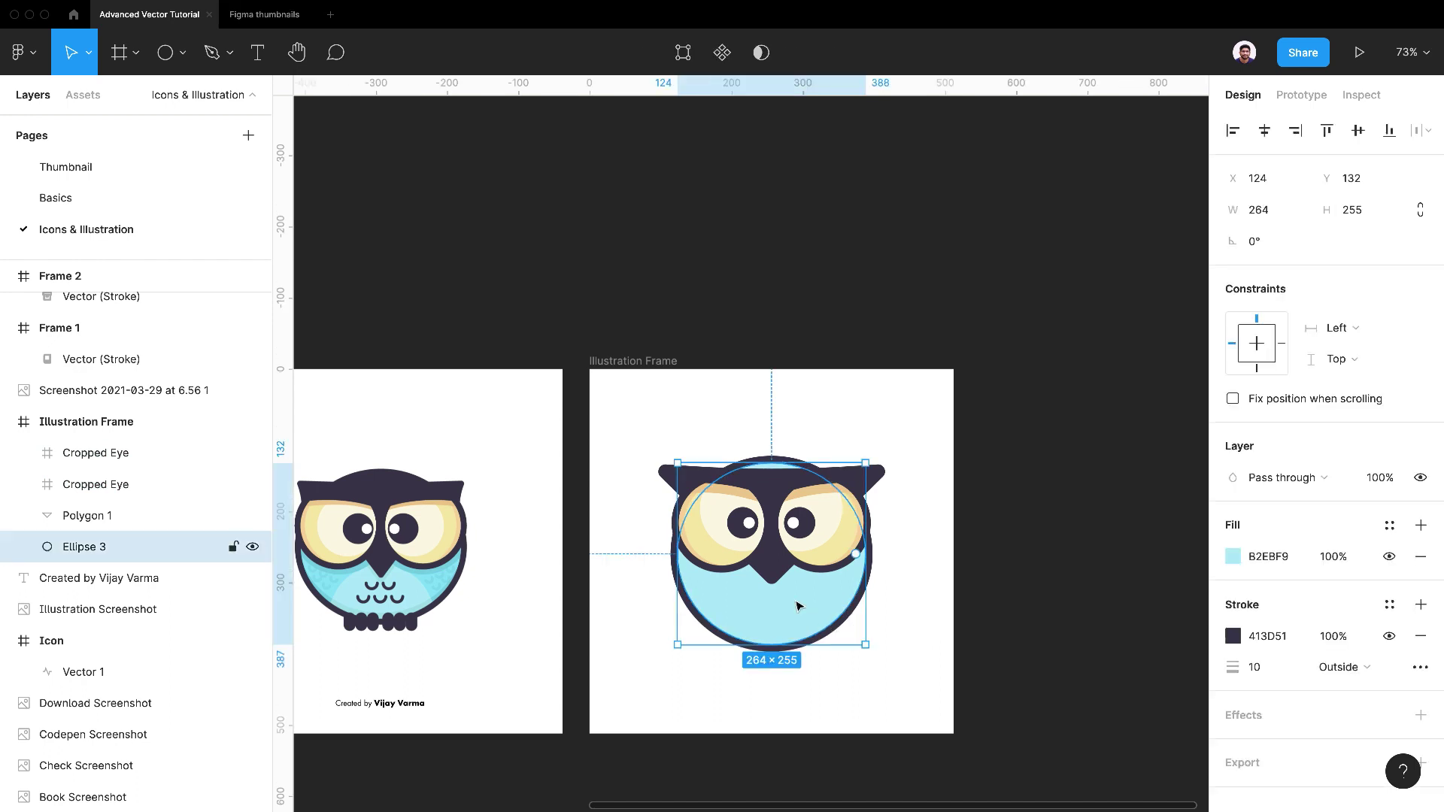
{"action": "double_click", "coordinate": [759, 472]}
{"action": "key", "text": "super"}
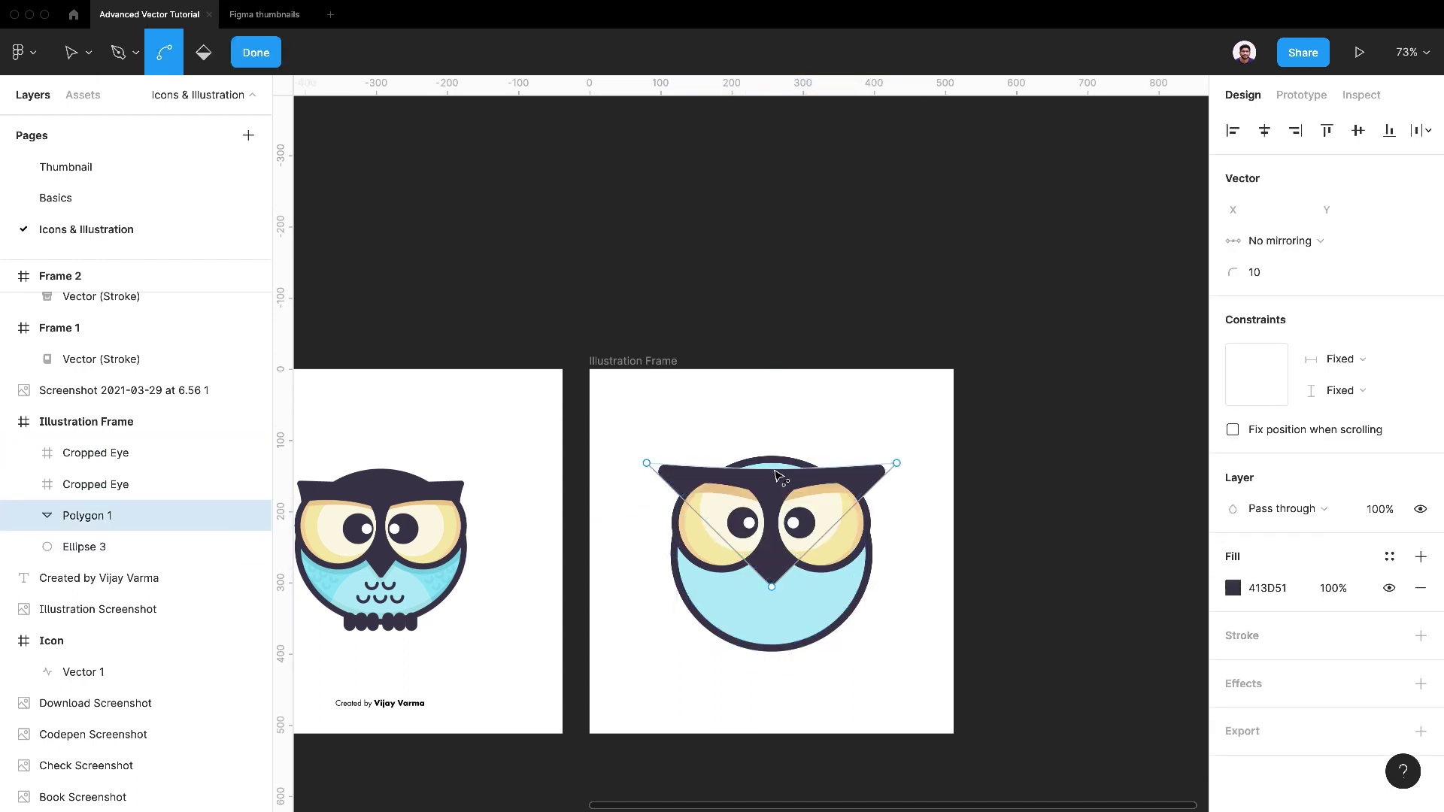
{"action": "left_click_drag", "start_coordinate": [773, 465], "coordinate": [773, 464]}
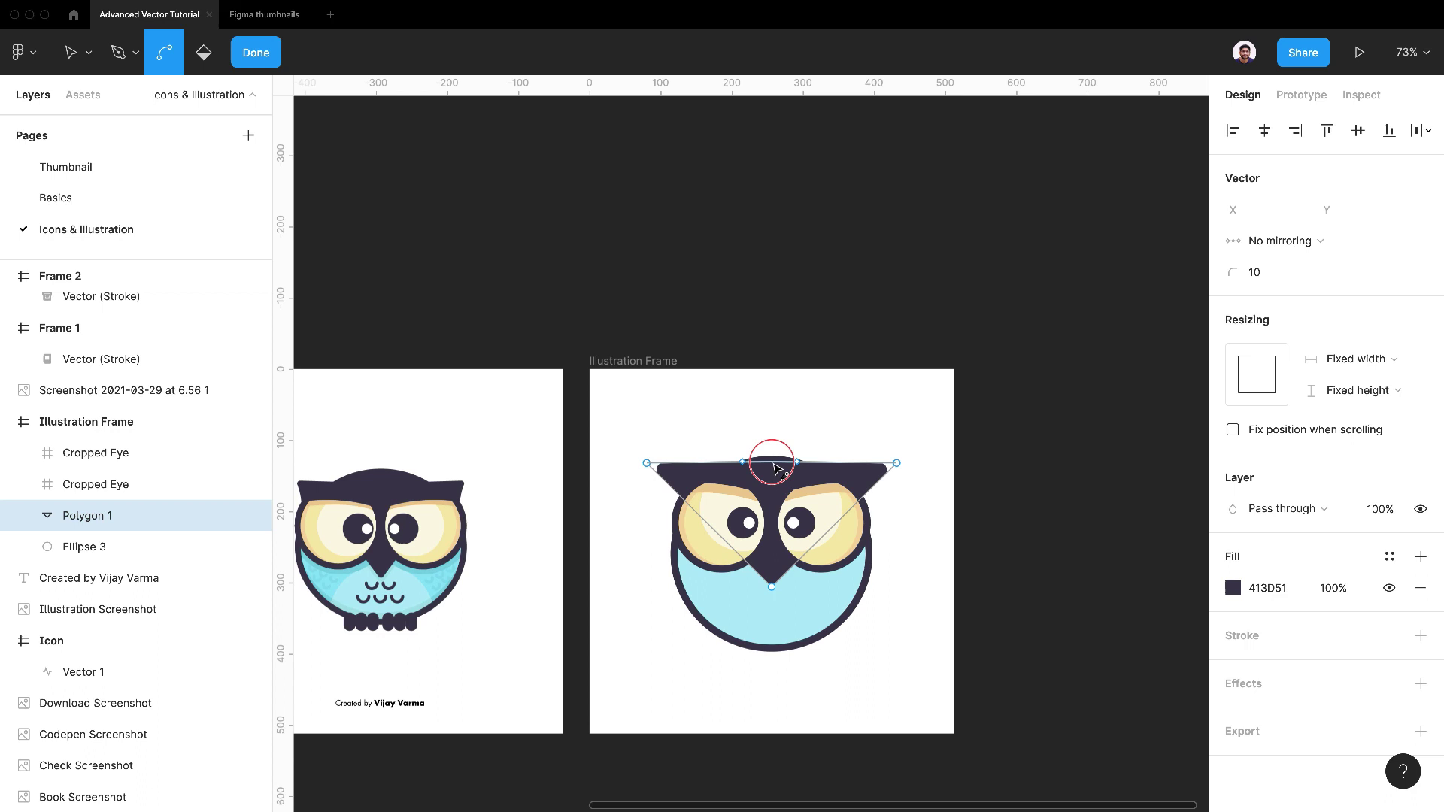
{"action": "key", "text": "v"}
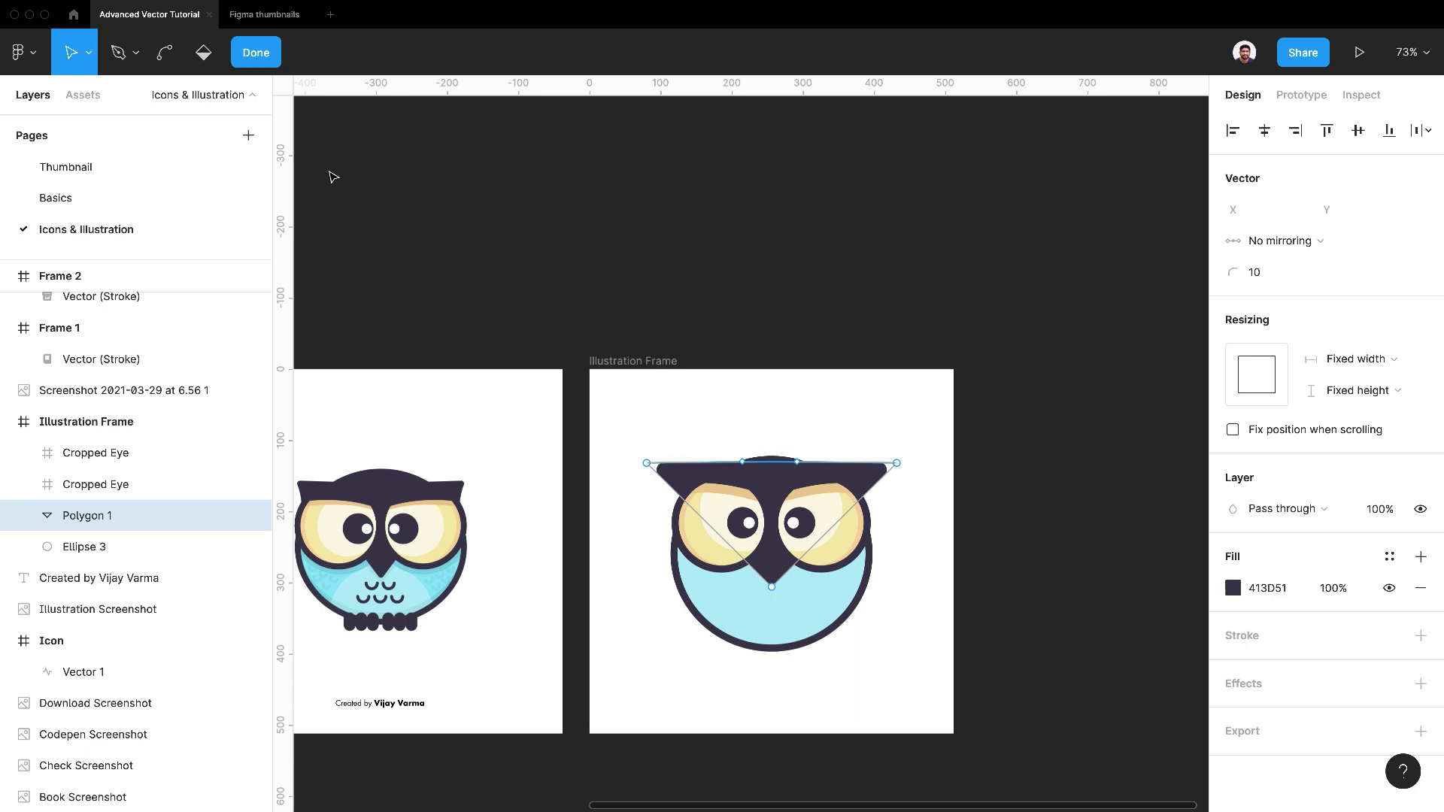
{"action": "left_click", "coordinate": [264, 63]}
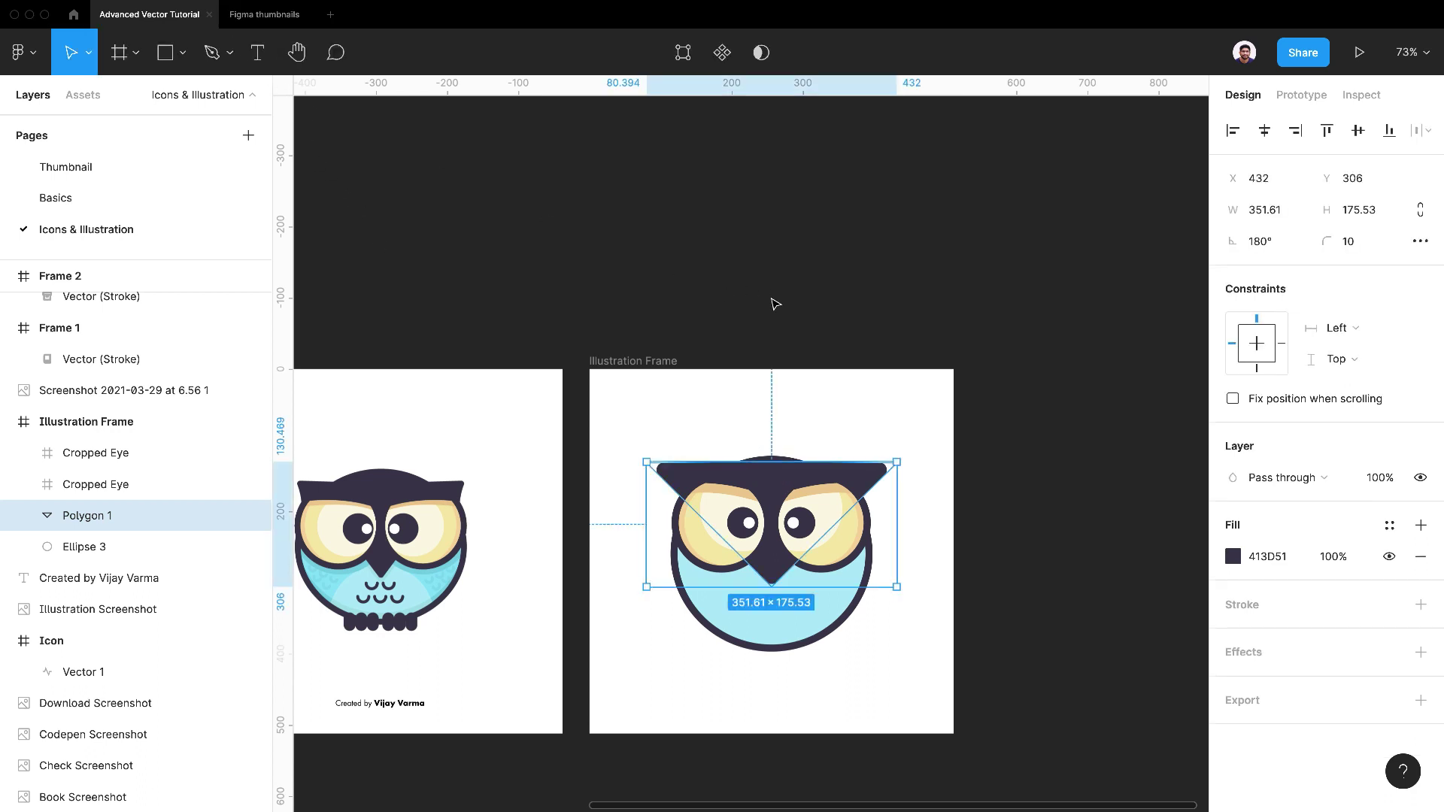
{"action": "left_click", "coordinate": [760, 335]}
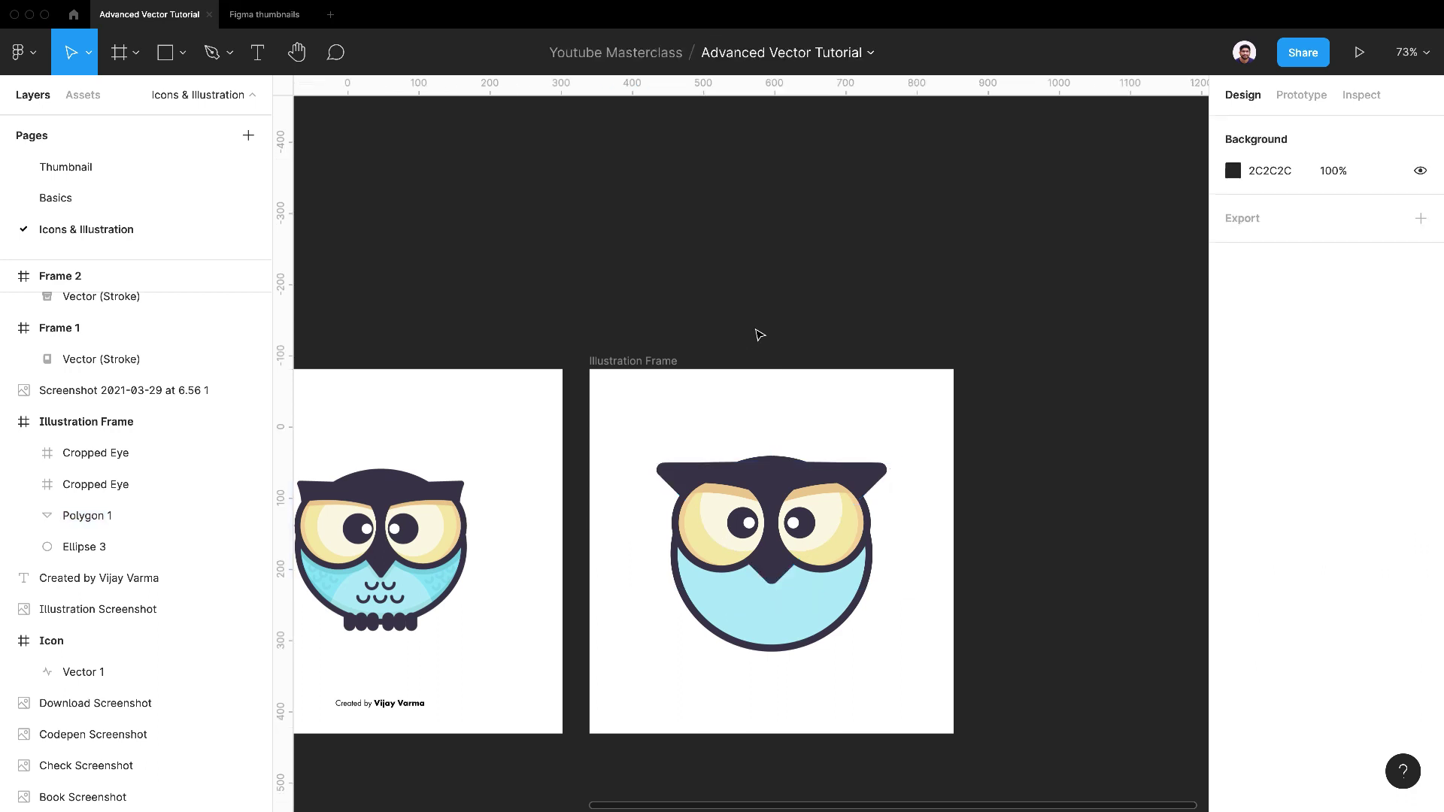
Step: Fill the body ellipse with the darker blue 8FE3F9 sampled from the side of the reference owl's body
{"action": "left_click", "coordinate": [84, 547]}
{"action": "scroll", "coordinate": [449, 587], "scroll_direction": "left", "scroll_amount": 2}
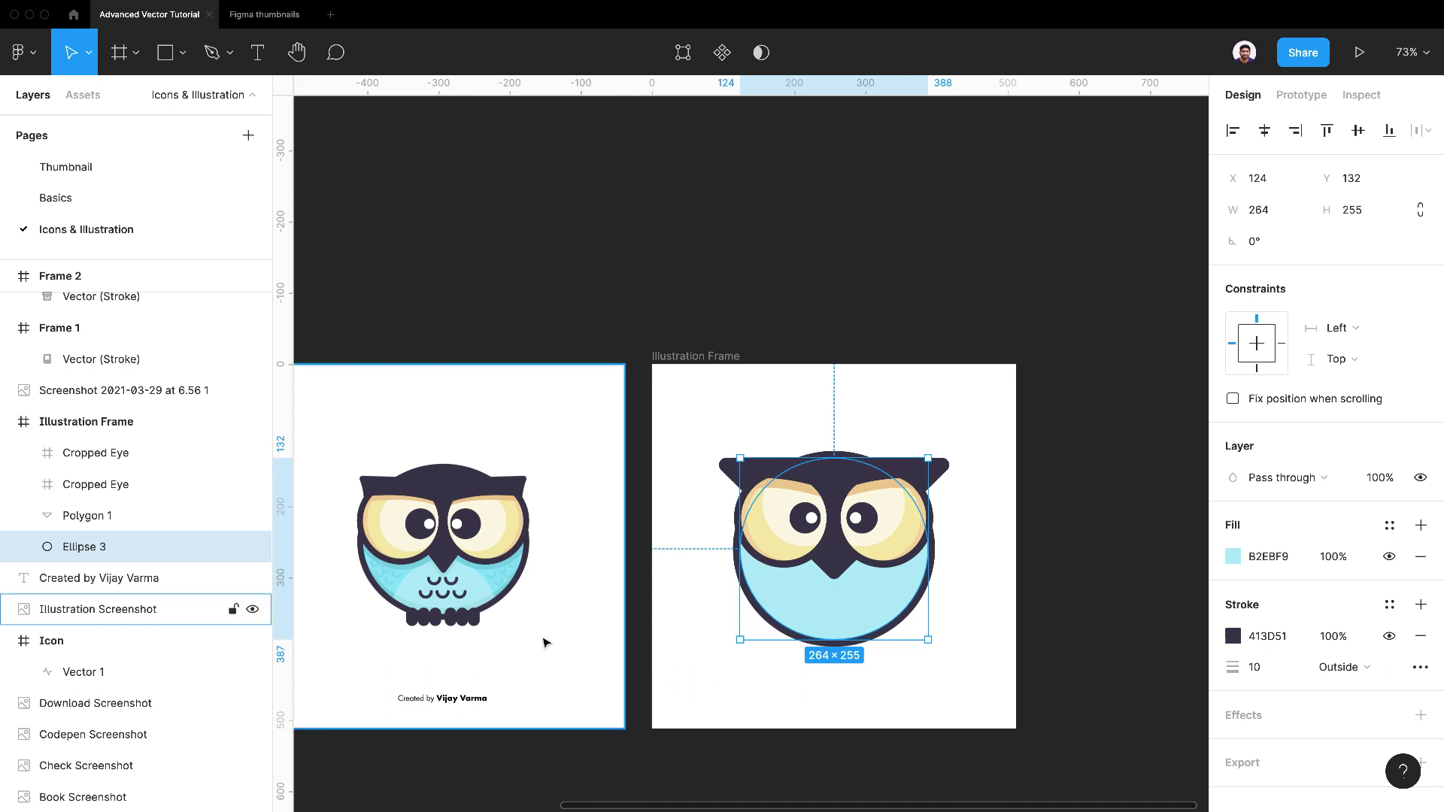
{"action": "left_click", "coordinate": [498, 583]}
{"action": "left_click", "coordinate": [761, 693]}
Step: Duplicate the body ellipse, shift the copy down and left, and remove its stroke
{"action": "left_click", "coordinate": [815, 620]}
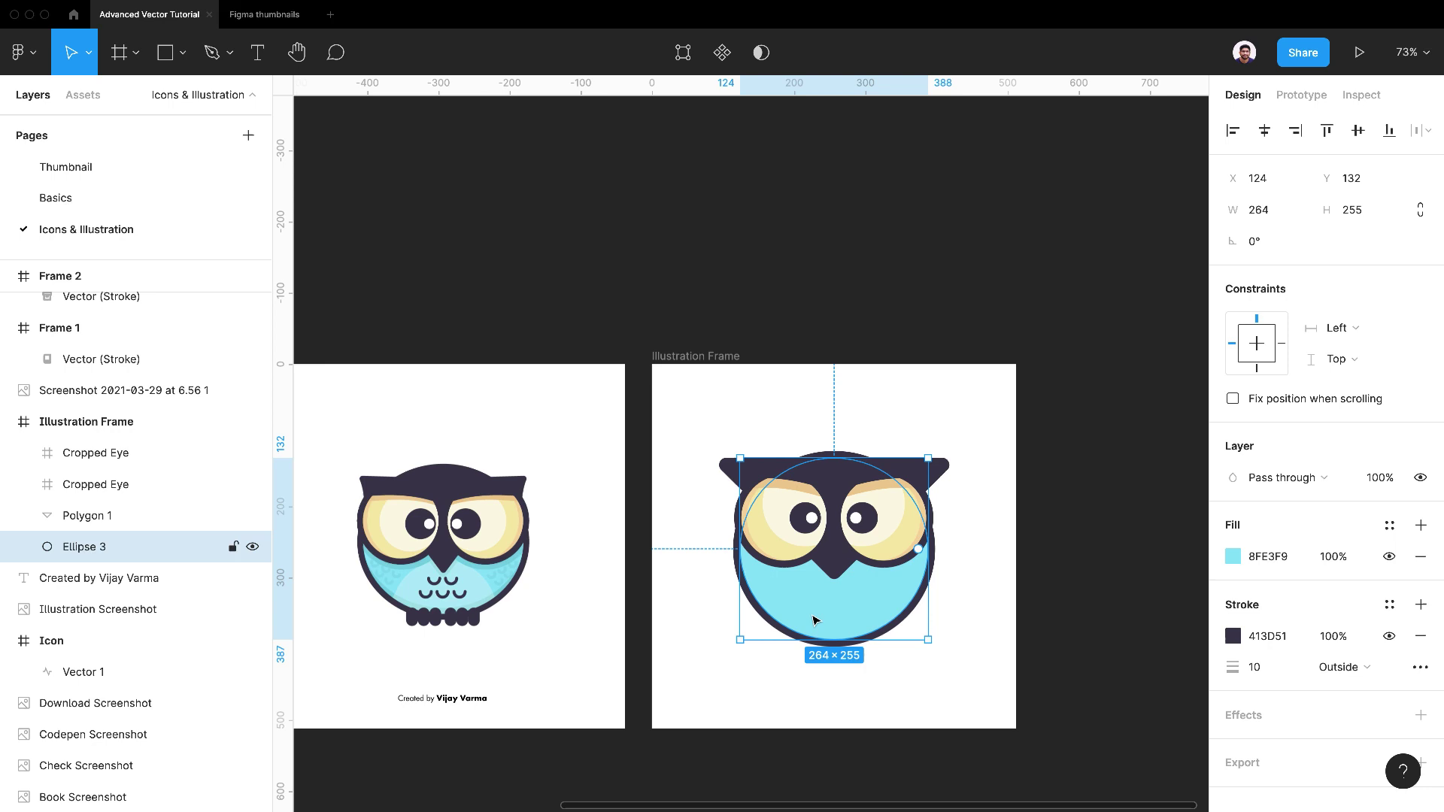
{"action": "key", "text": "super+d"}
{"action": "mouse_move", "coordinate": [815, 620]}
{"action": "left_mouse_down"}
{"action": "mouse_move", "coordinate": [761, 648]}
{"action": "mouse_move", "coordinate": [732, 687]}
{"action": "mouse_move", "coordinate": [747, 699]}
{"action": "mouse_move", "coordinate": [744, 676]}
{"action": "mouse_move", "coordinate": [780, 675]}
{"action": "left_mouse_up"}
{"action": "left_click", "coordinate": [1421, 636]}
Step: Duplicate the strokeless ellipse, scale the copy to about 167 × 161 and centre it over the larger one's lower edge
{"action": "key", "text": "super+d"}
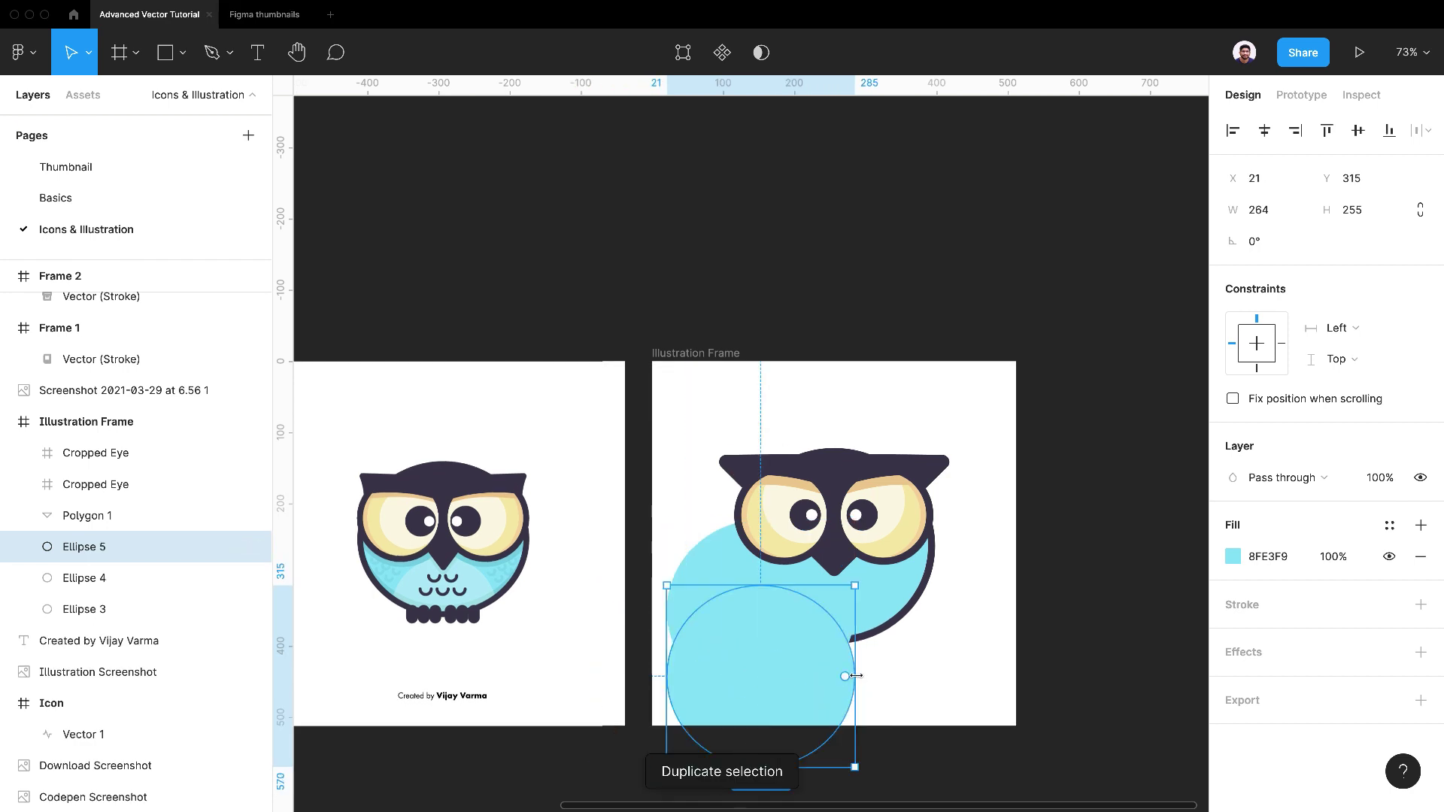
{"action": "left_click_drag", "start_coordinate": [856, 769], "coordinate": [785, 698]}
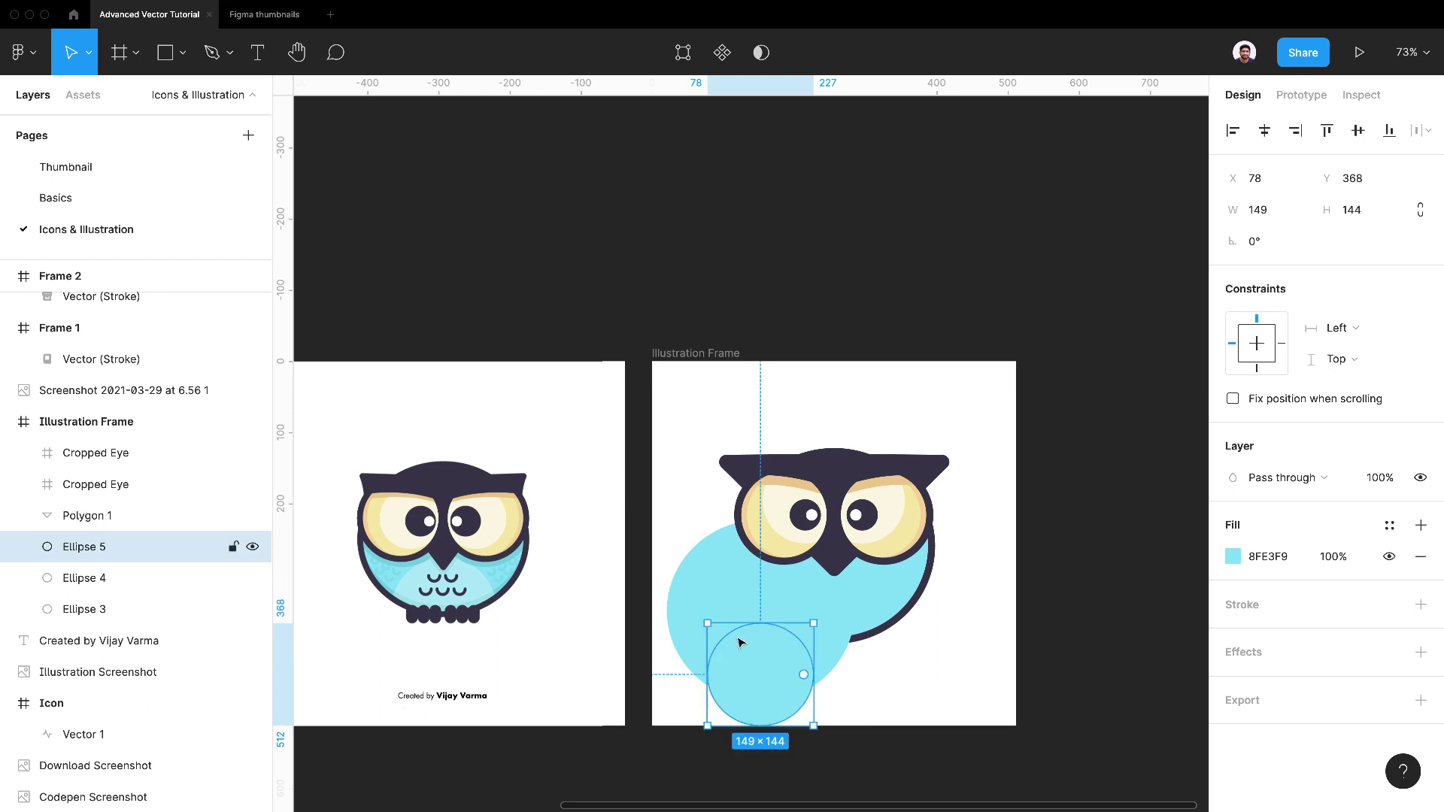
{"action": "left_click_drag", "start_coordinate": [708, 623], "coordinate": [696, 612]}
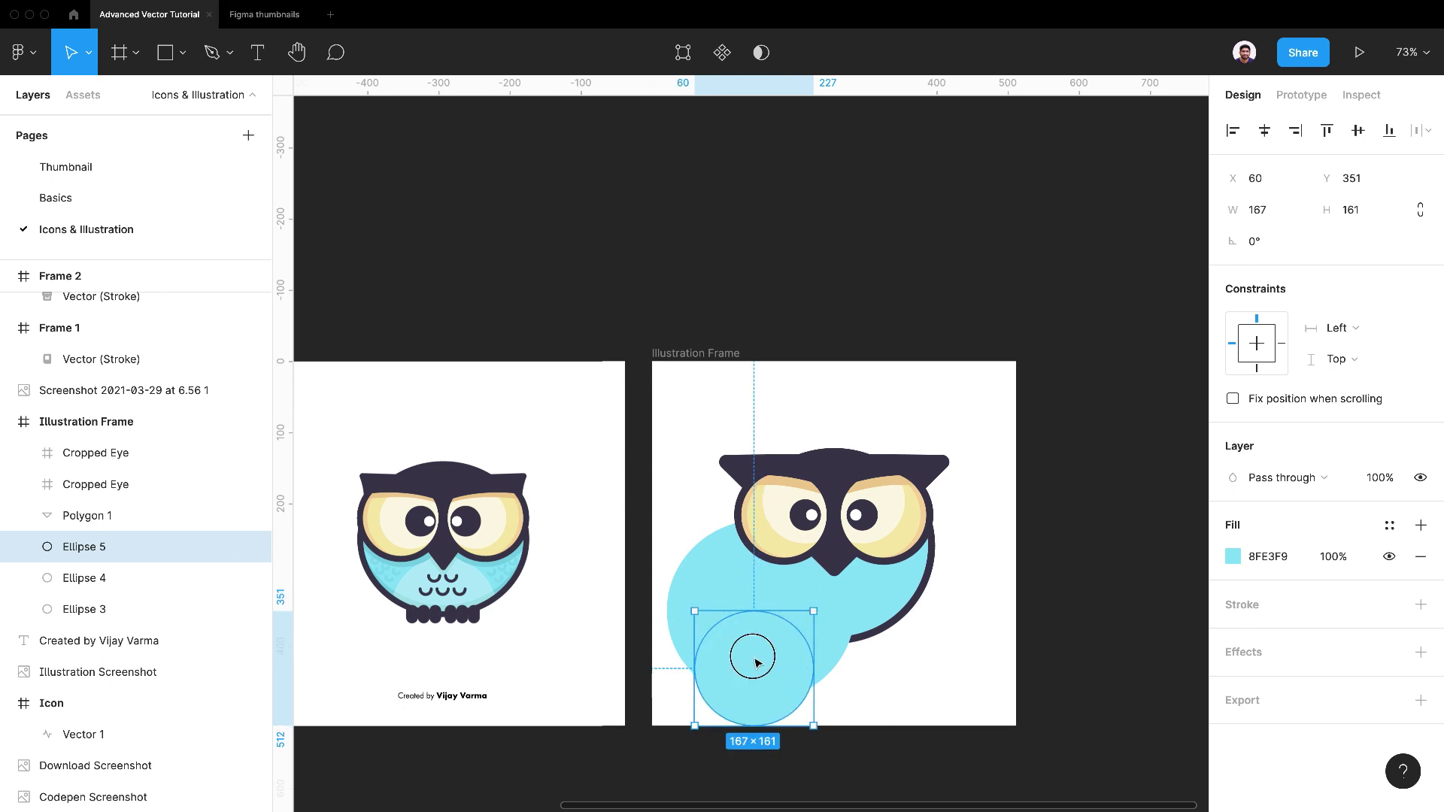
{"action": "left_click_drag", "start_coordinate": [757, 662], "coordinate": [764, 662]}
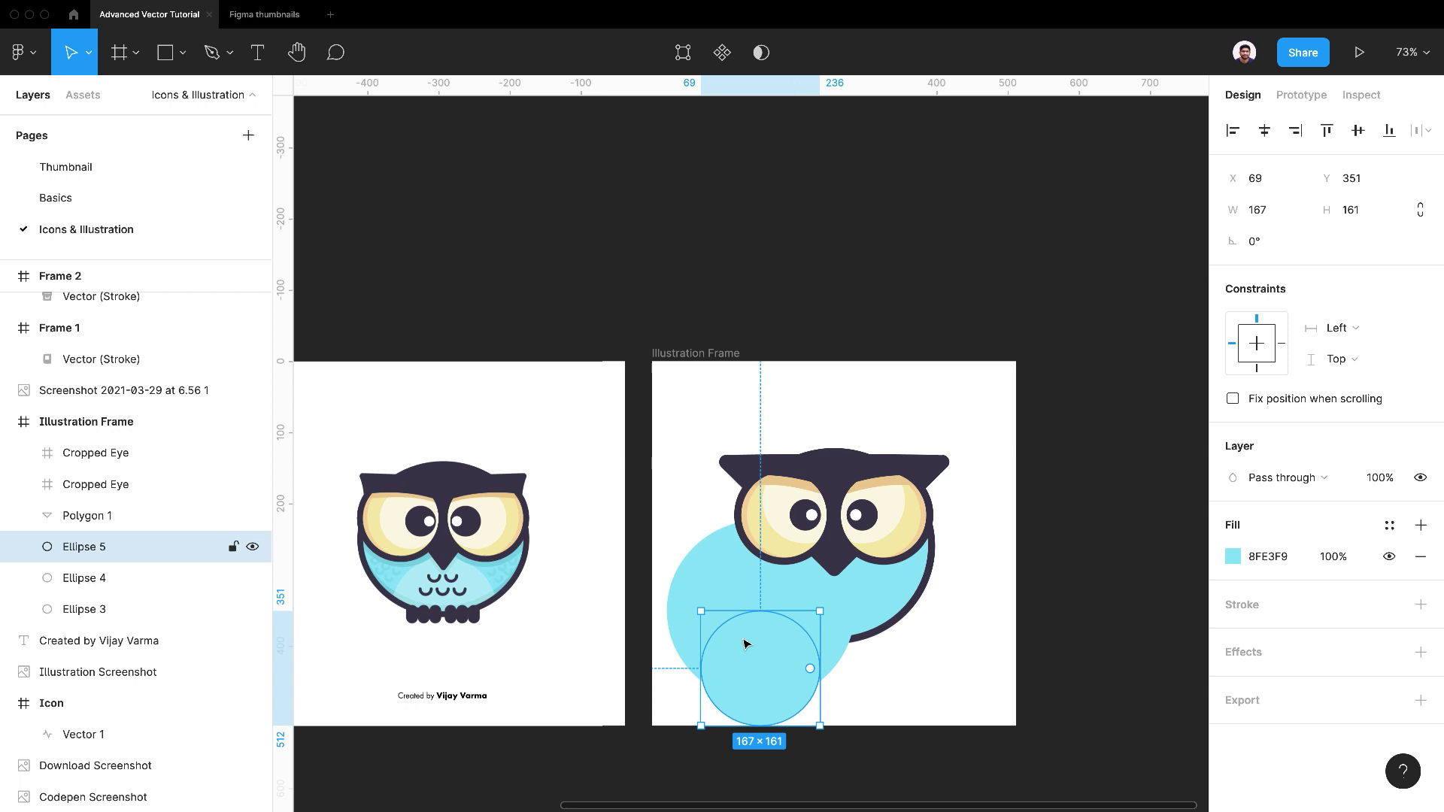
Step: Intersect the two strokeless ellipses to form the belly shape
{"action": "left_click", "coordinate": [726, 601], "text": "shift"}
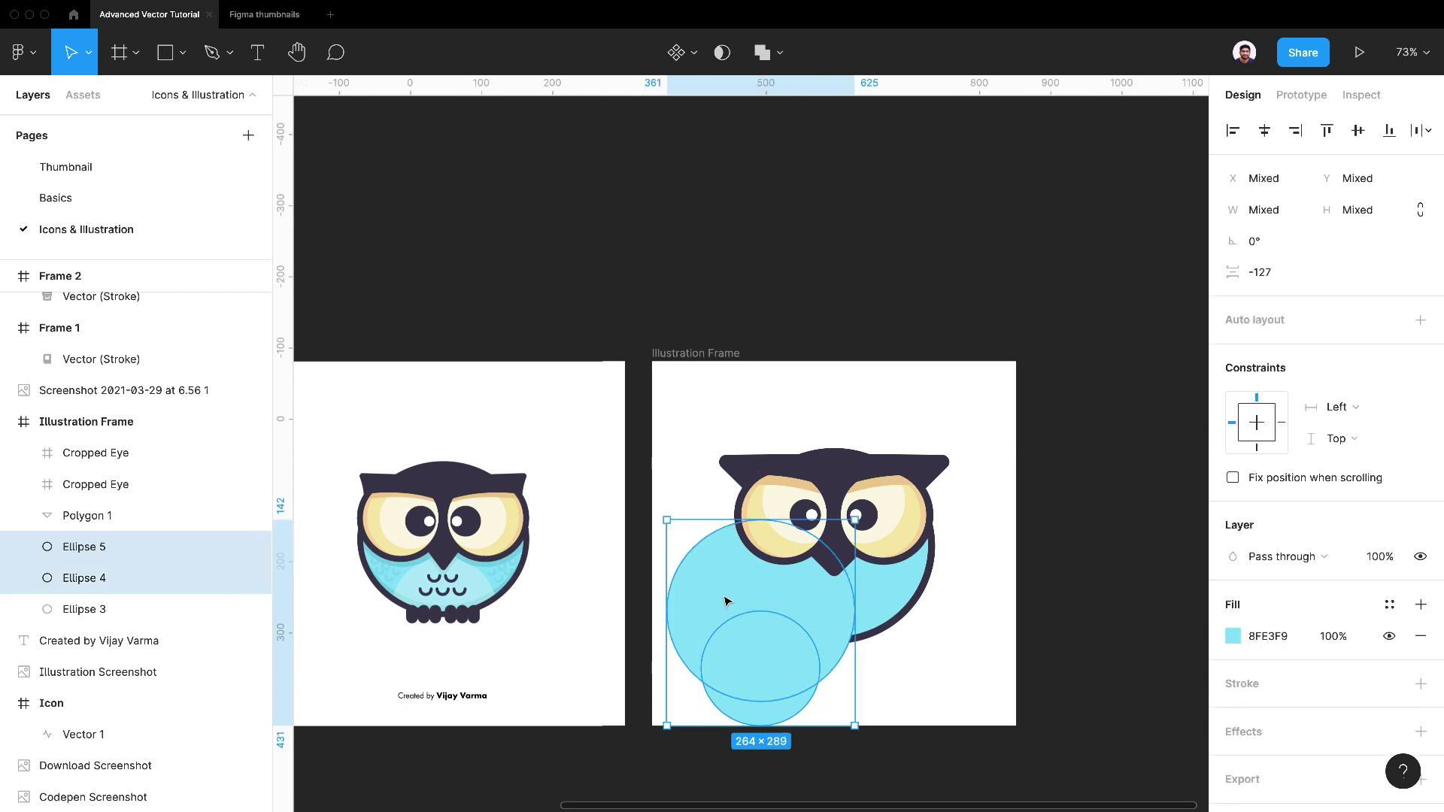
{"action": "left_click", "coordinate": [777, 53]}
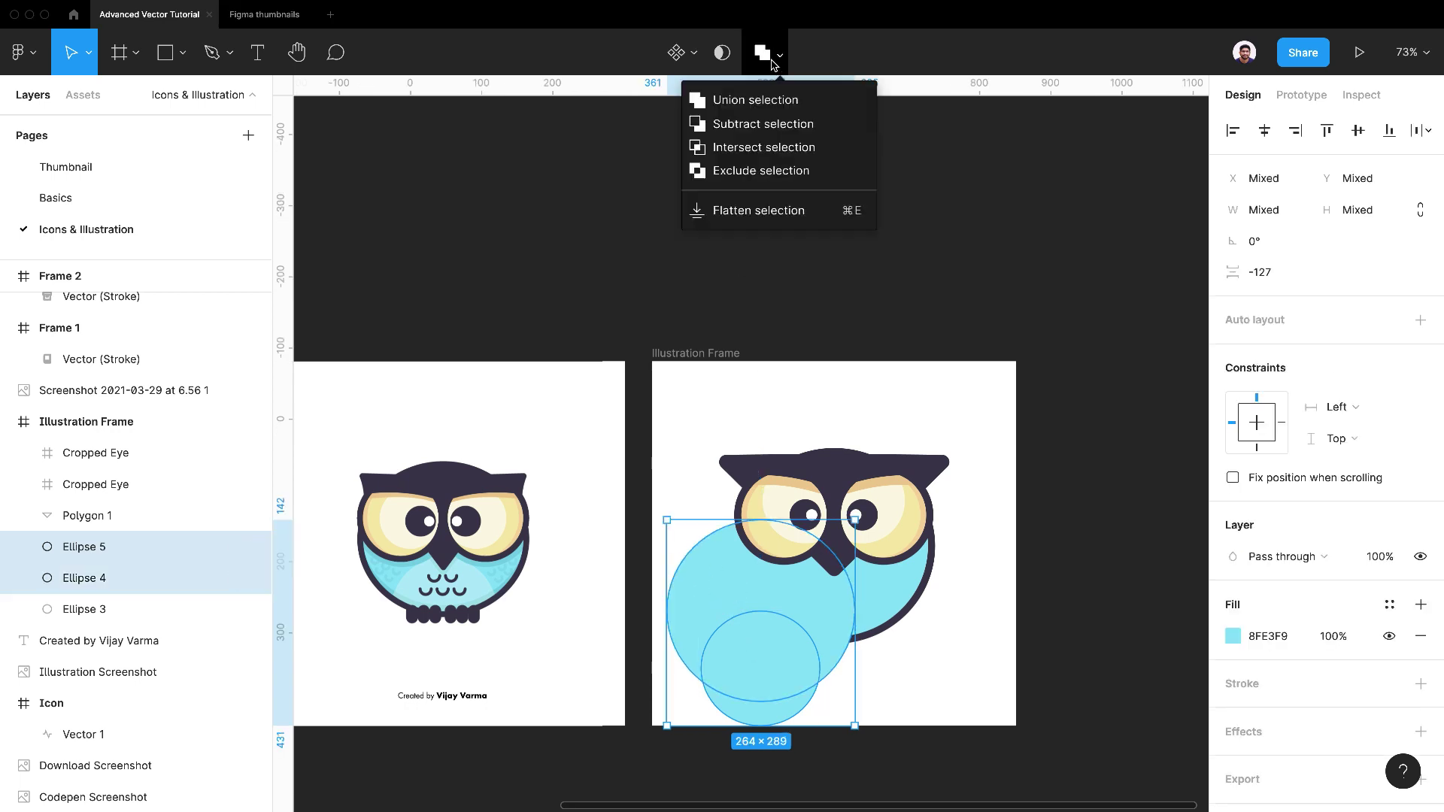
{"action": "left_click", "coordinate": [760, 146]}
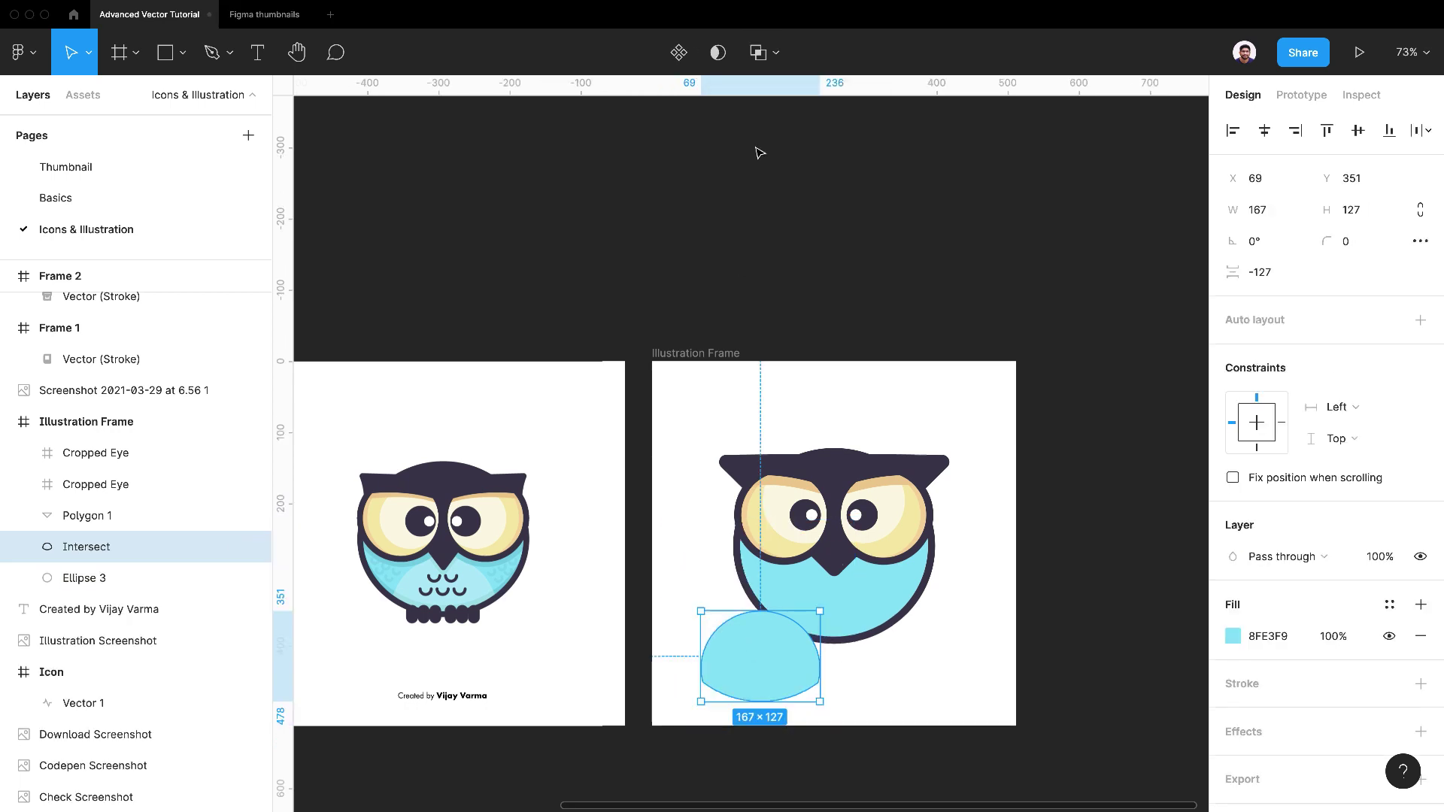
Step: Fill the belly shape with B2EBF9 sampled from the reference owl's belly and place it at X 172, Y 260 inside the body
{"action": "left_click", "coordinate": [1233, 637]}
{"action": "left_click", "coordinate": [1002, 594]}
{"action": "left_click", "coordinate": [476, 579]}
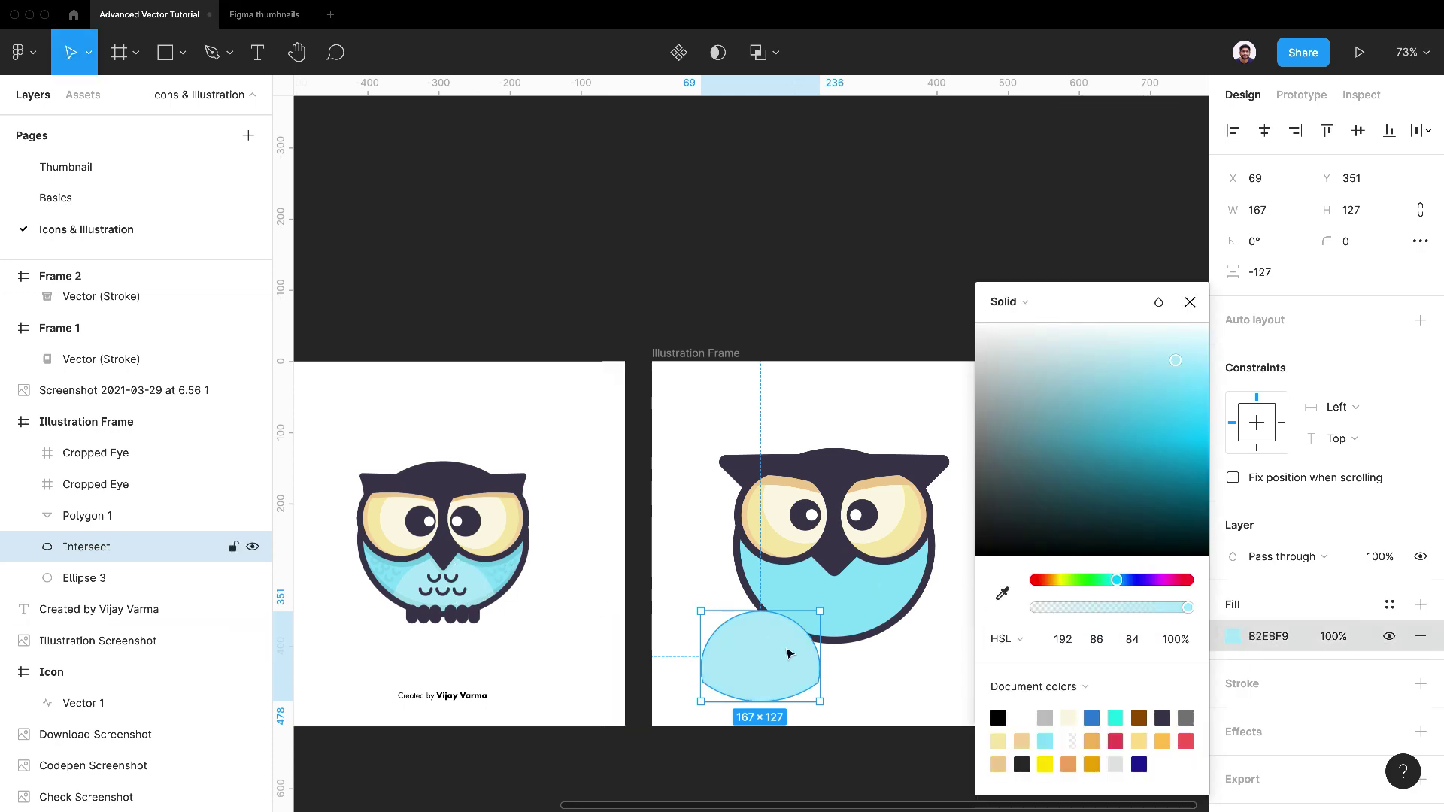
{"action": "left_click_drag", "start_coordinate": [790, 659], "coordinate": [861, 598]}
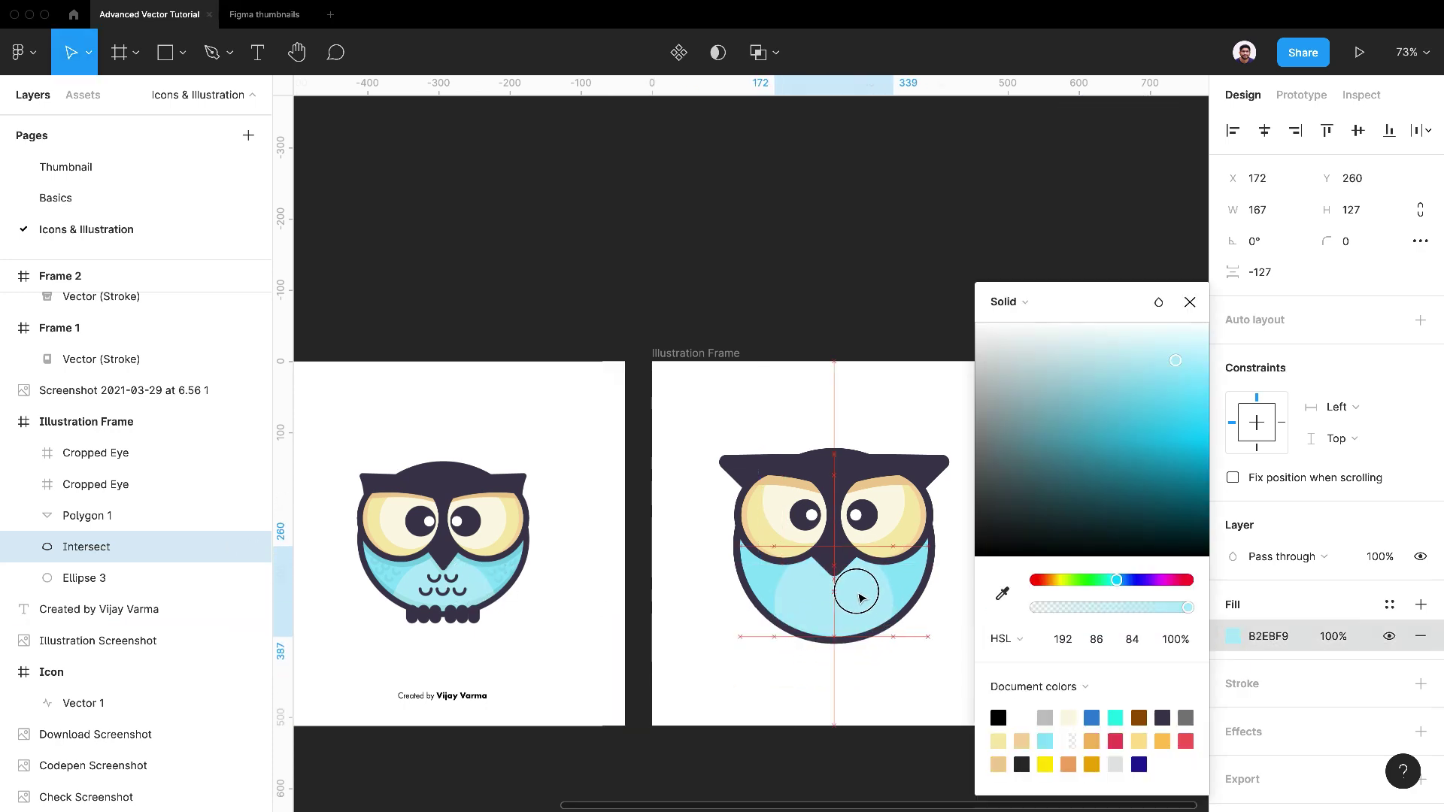
{"action": "left_click", "coordinate": [883, 687]}
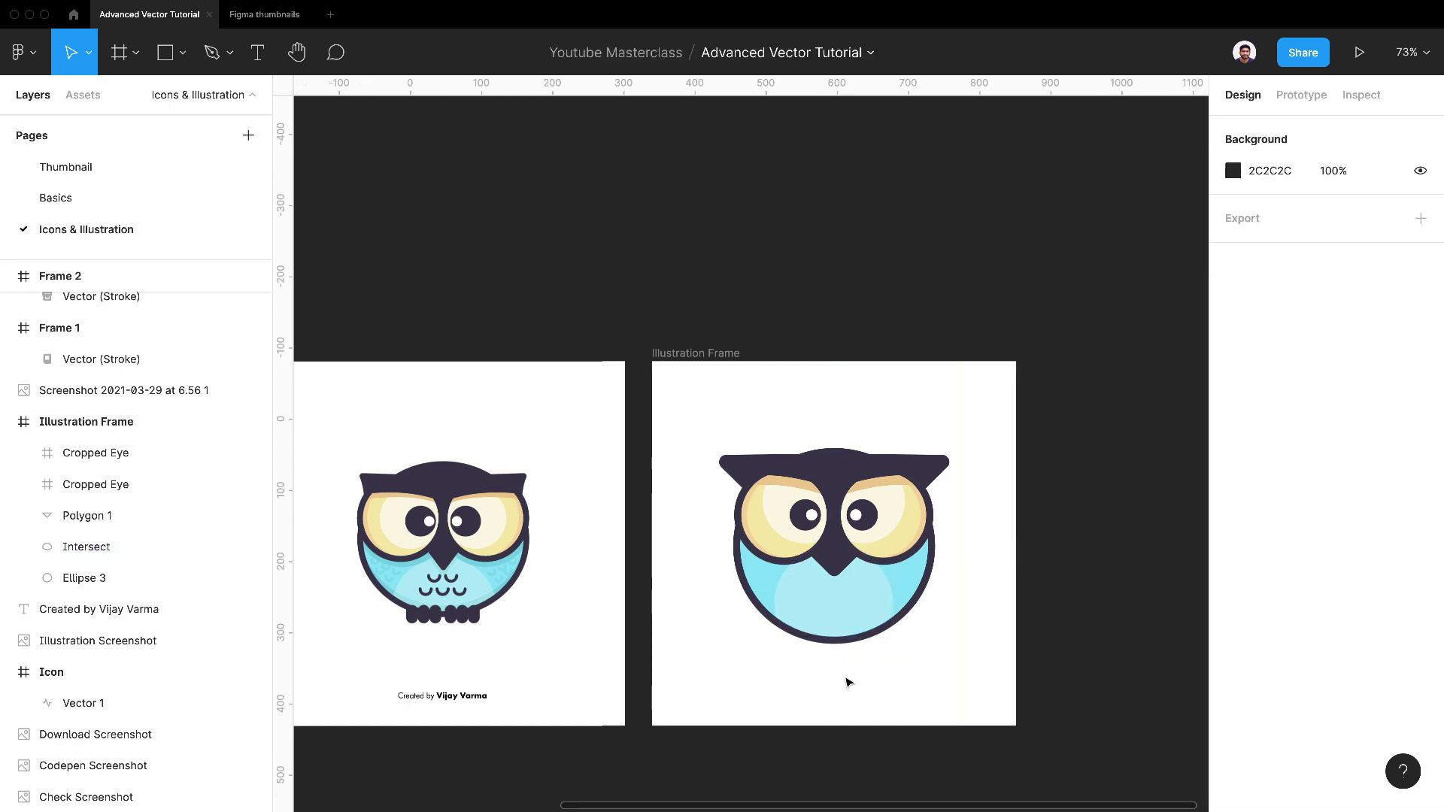
Step: Examine the belly and the curved feather marks on the reference owl's chest and compare them with the drawn owl
{"action": "left_click", "coordinate": [773, 583]}
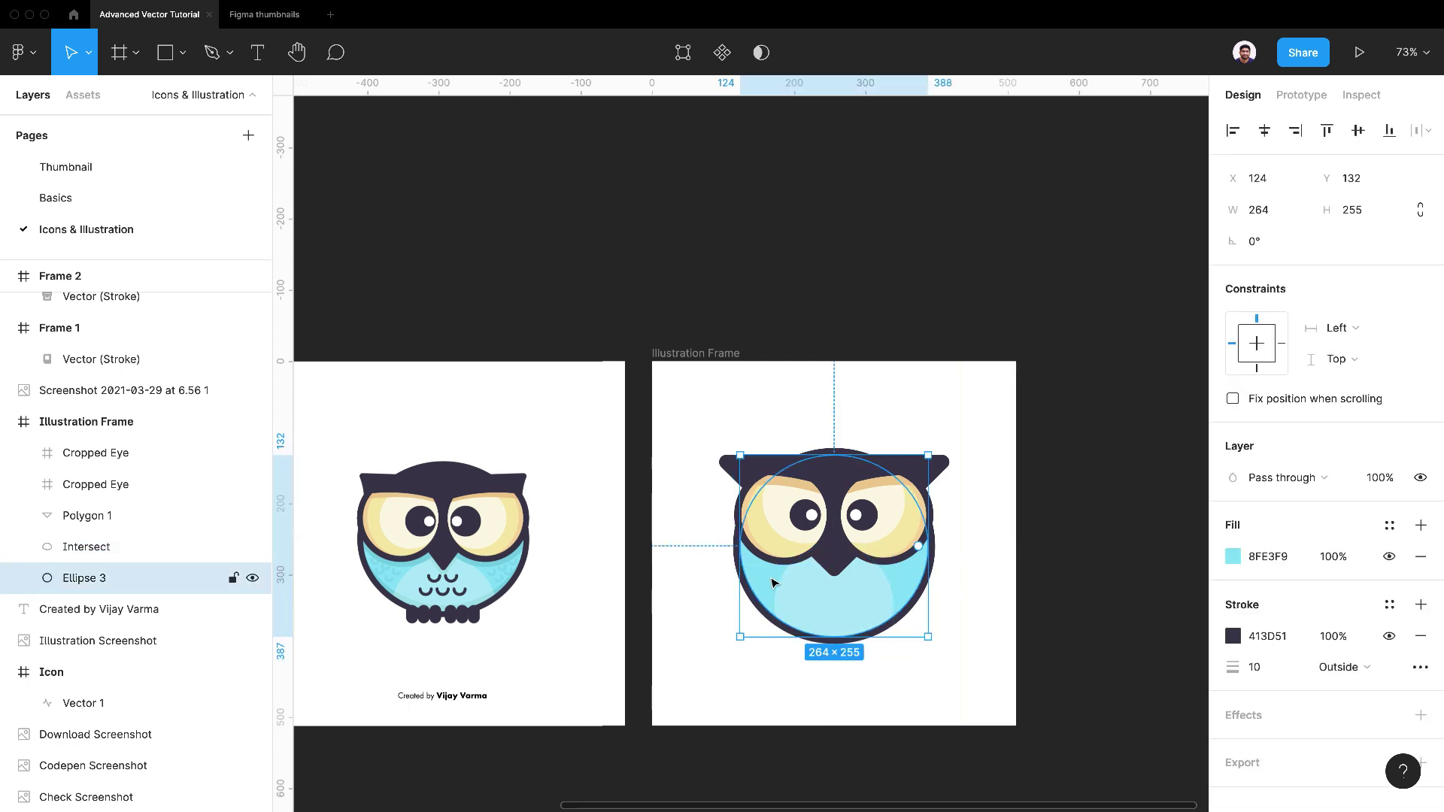
{"action": "left_click", "coordinate": [820, 619]}
{"action": "left_click", "coordinate": [835, 683]}
{"action": "scroll", "coordinate": [847, 620], "scroll_direction": "up", "scroll_amount": 3}
{"action": "scroll", "coordinate": [316, 594], "scroll_direction": "left", "scroll_amount": 3}
{"action": "scroll", "coordinate": [546, 577], "scroll_direction": "up", "scroll_amount": 5}
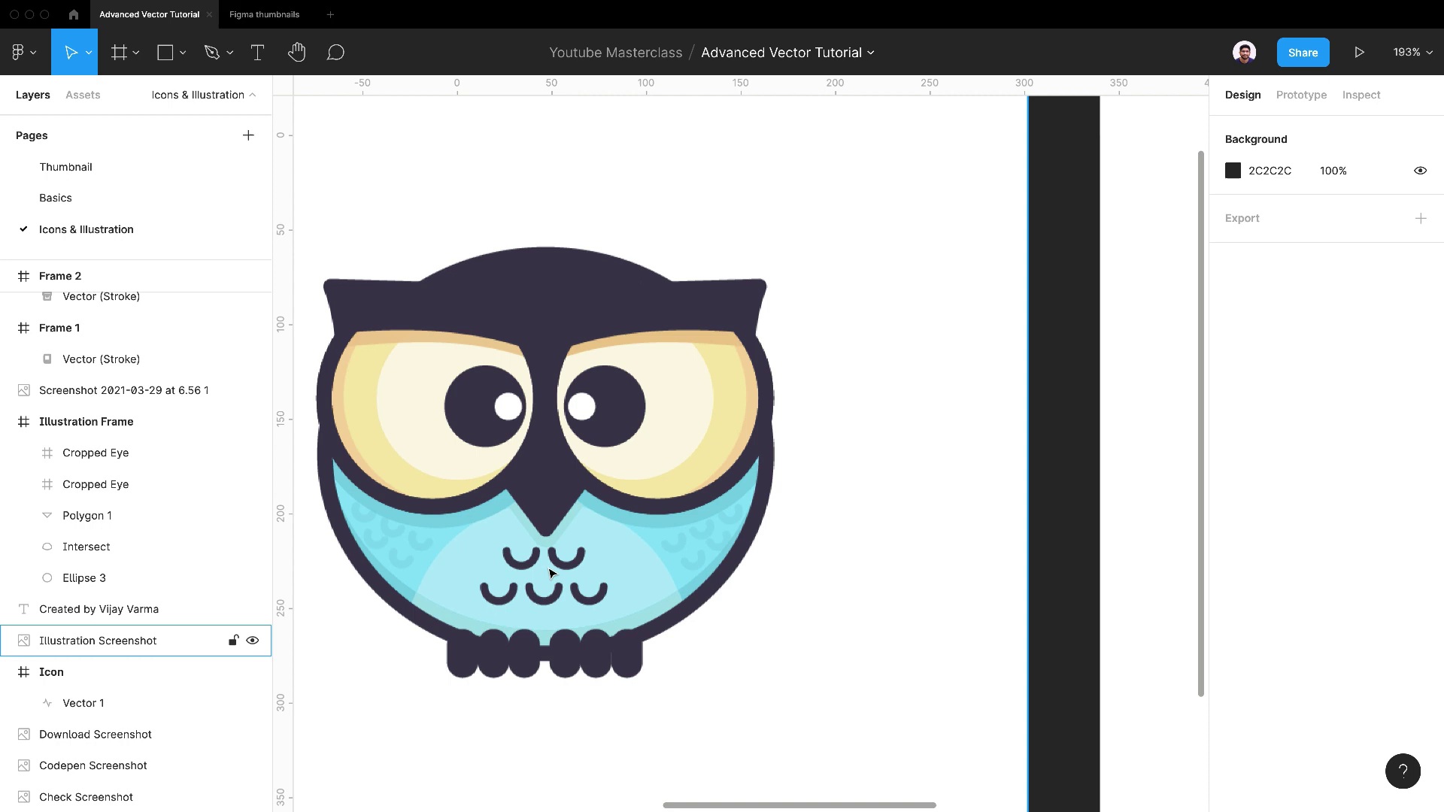
{"action": "scroll", "coordinate": [557, 602], "scroll_direction": "down", "scroll_amount": 4}
{"action": "scroll", "coordinate": [816, 616], "scroll_direction": "right", "scroll_amount": 3}
{"action": "left_click", "coordinate": [924, 604]}
{"action": "left_click", "coordinate": [942, 696]}
{"action": "scroll", "coordinate": [865, 602], "scroll_direction": "right", "scroll_amount": 2}
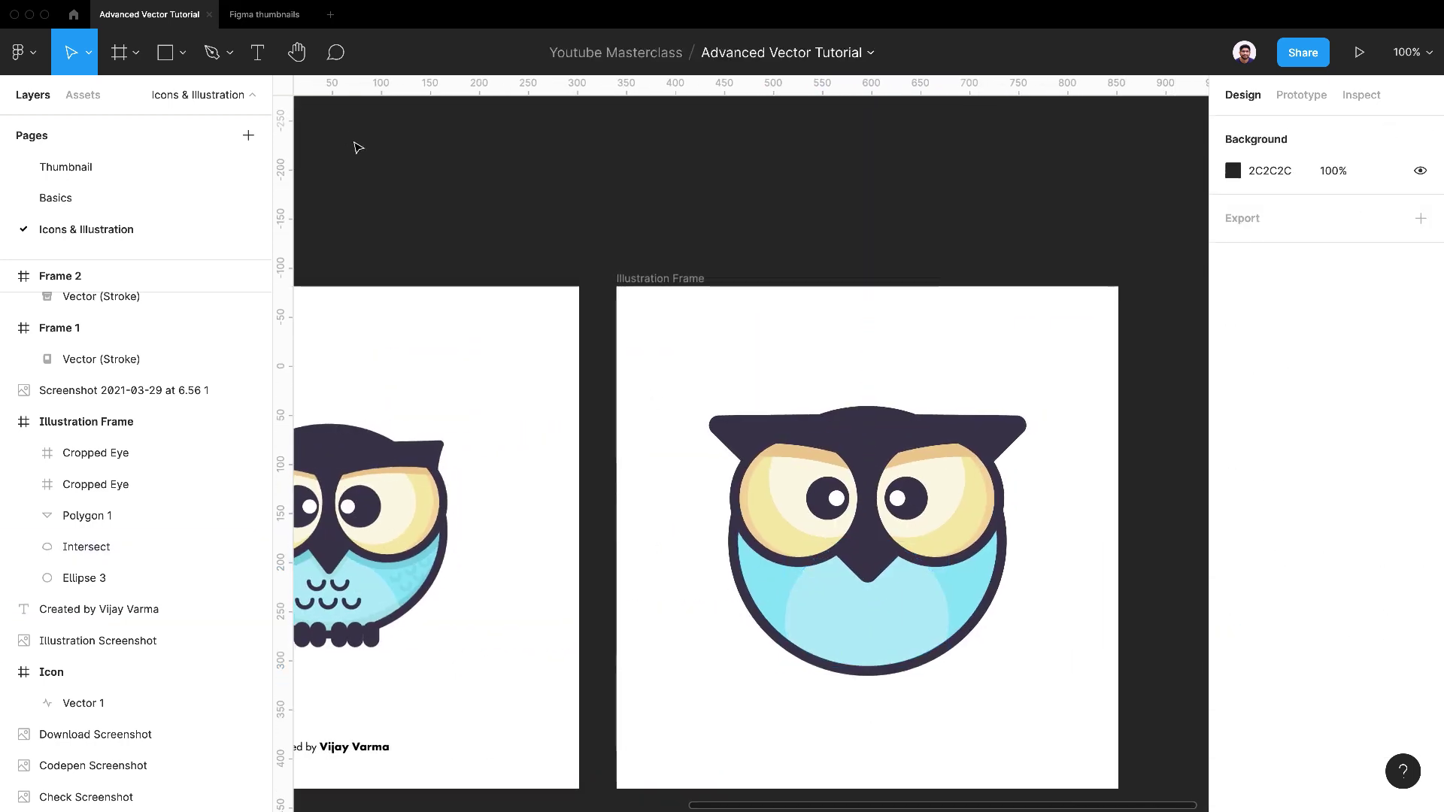
Step: Draw a 30 × 30 circle on the belly below the beak and open it into an arc with a sweep of about 70.58%
{"action": "left_click", "coordinate": [182, 53]}
{"action": "left_click", "coordinate": [181, 170]}
{"action": "scroll", "coordinate": [500, 461], "scroll_direction": "up", "scroll_amount": 3}
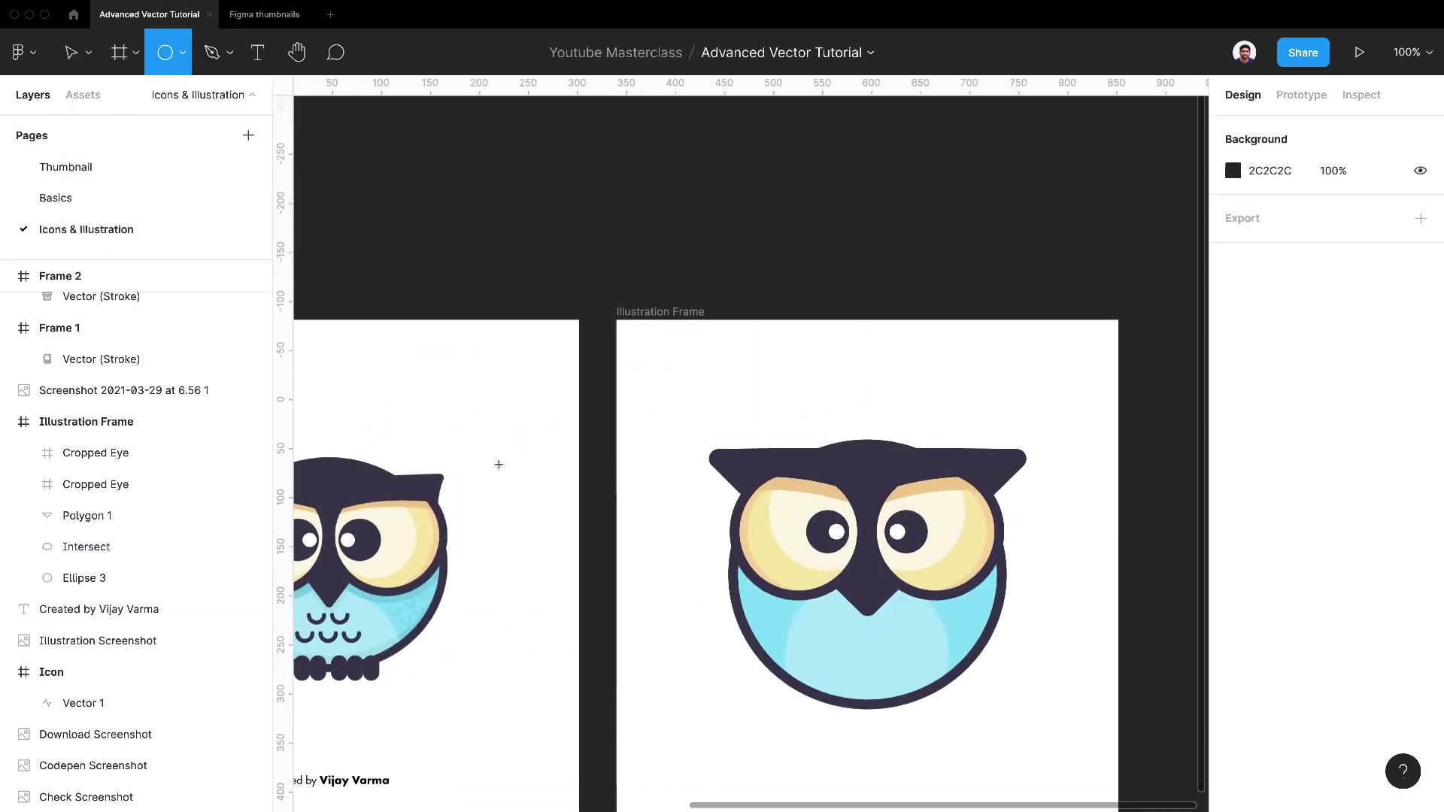
{"action": "scroll", "coordinate": [810, 673], "scroll_direction": "down", "scroll_amount": 3}
{"action": "scroll", "coordinate": [809, 673], "scroll_direction": "down", "scroll_amount": 1}
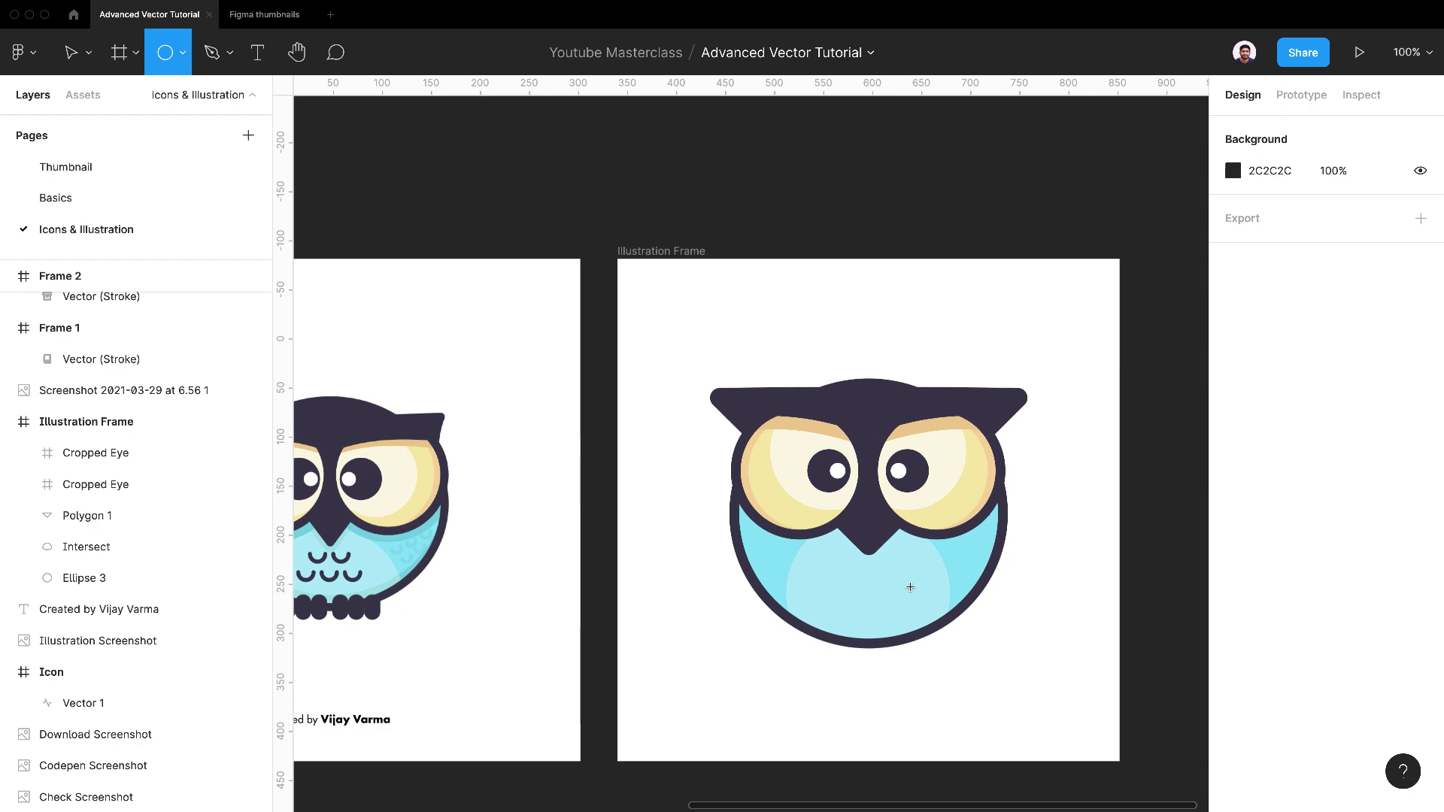
{"action": "scroll", "coordinate": [910, 587], "scroll_direction": "up", "scroll_amount": 3}
{"action": "scroll", "coordinate": [912, 585], "scroll_direction": "down", "scroll_amount": 3}
{"action": "scroll", "coordinate": [912, 584], "scroll_direction": "up", "scroll_amount": 5}
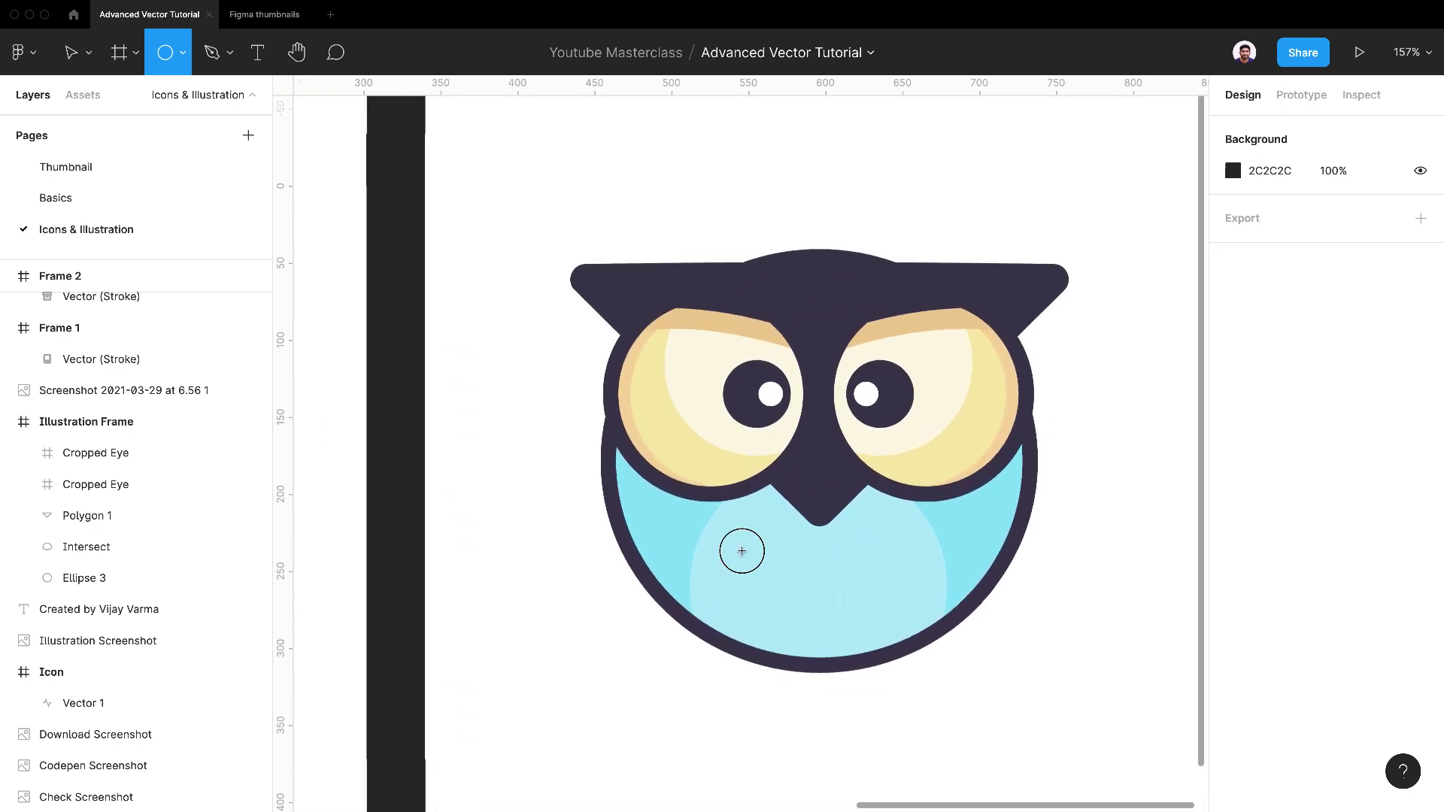
{"action": "mouse_move", "coordinate": [742, 551]}
{"action": "left_mouse_down"}
{"action": "mouse_move", "coordinate": [787, 580]}
{"action": "mouse_move", "coordinate": [764, 577]}
{"action": "mouse_move", "coordinate": [742, 532]}
{"action": "mouse_move", "coordinate": [738, 600]}
{"action": "mouse_move", "coordinate": [710, 636]}
{"action": "left_mouse_up"}
{"action": "scroll", "coordinate": [775, 578], "scroll_direction": "up", "scroll_amount": 5}
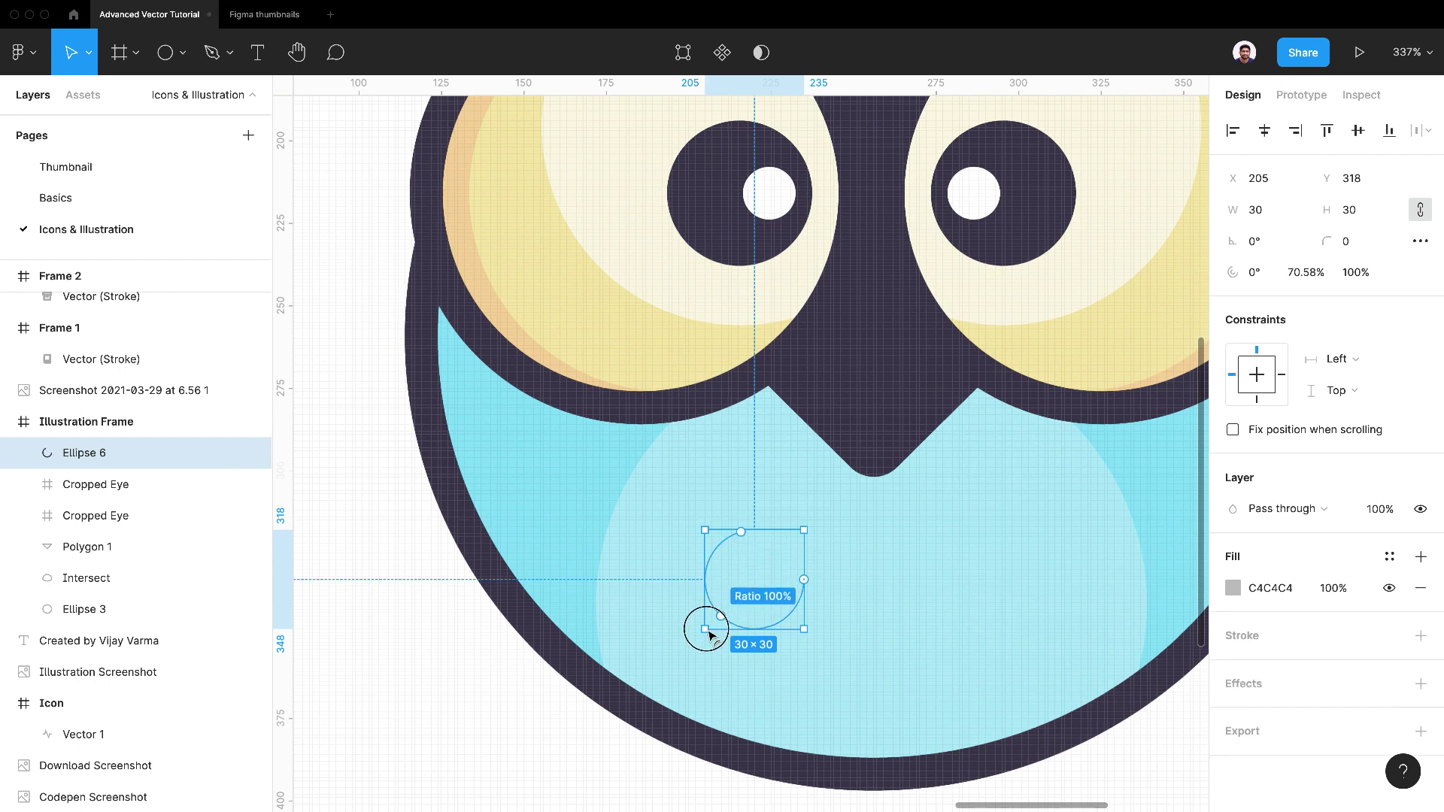
Step: Remove the arc's fill and give it a black inside stroke of width 10
{"action": "scroll", "coordinate": [710, 635], "scroll_direction": "left", "scroll_amount": 1}
{"action": "left_click", "coordinate": [1420, 589]}
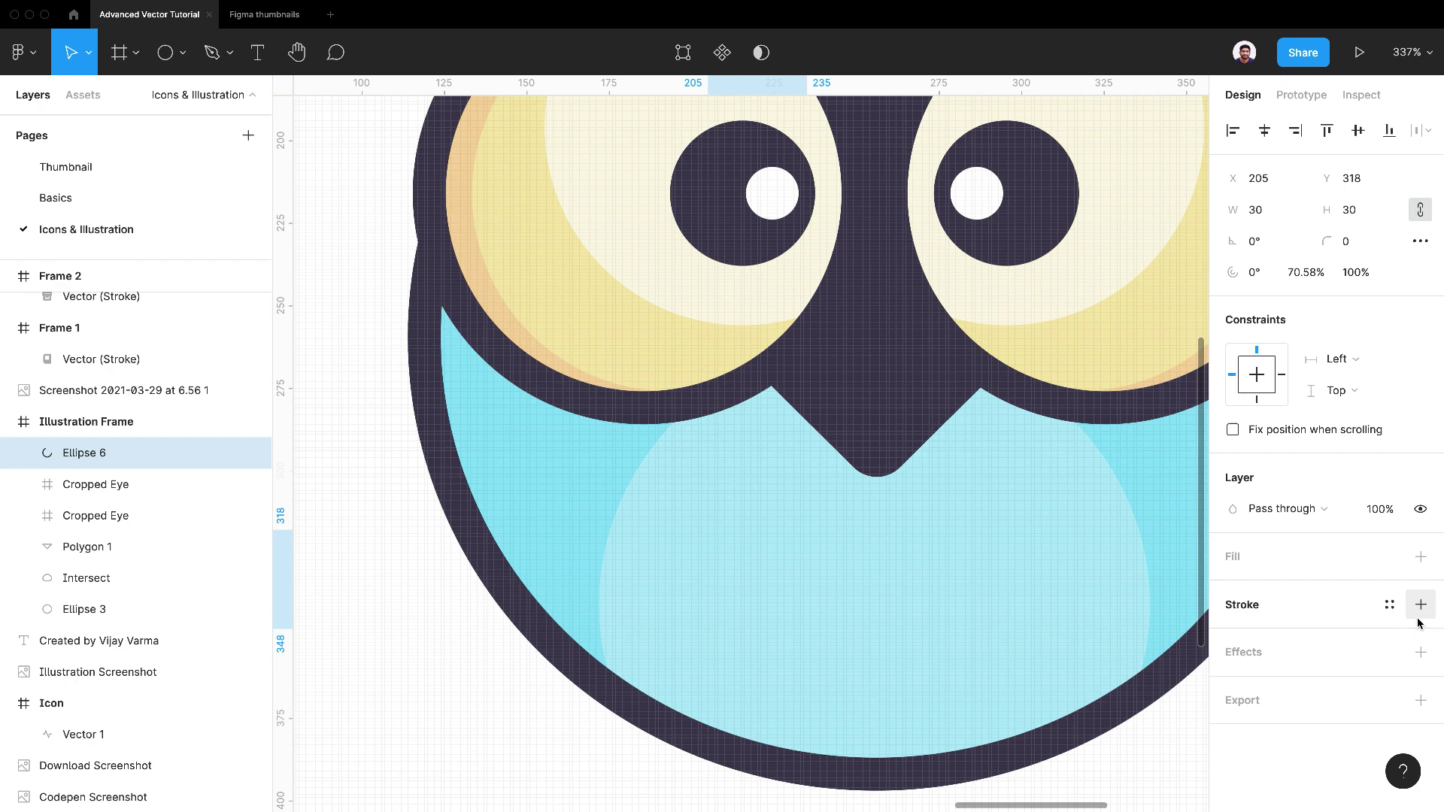
{"action": "left_click", "coordinate": [1421, 606]}
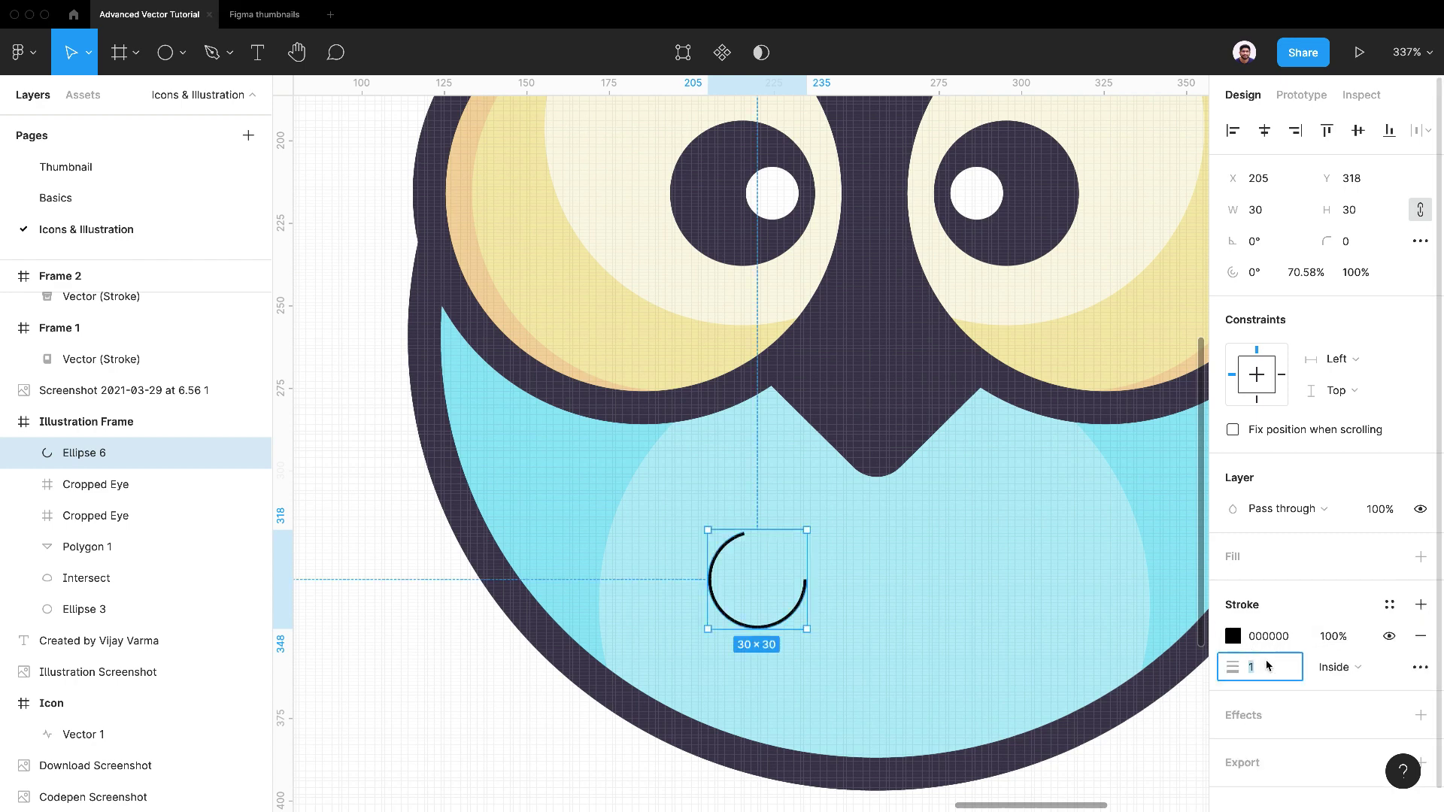
{"action": "key", "text": "Return"}
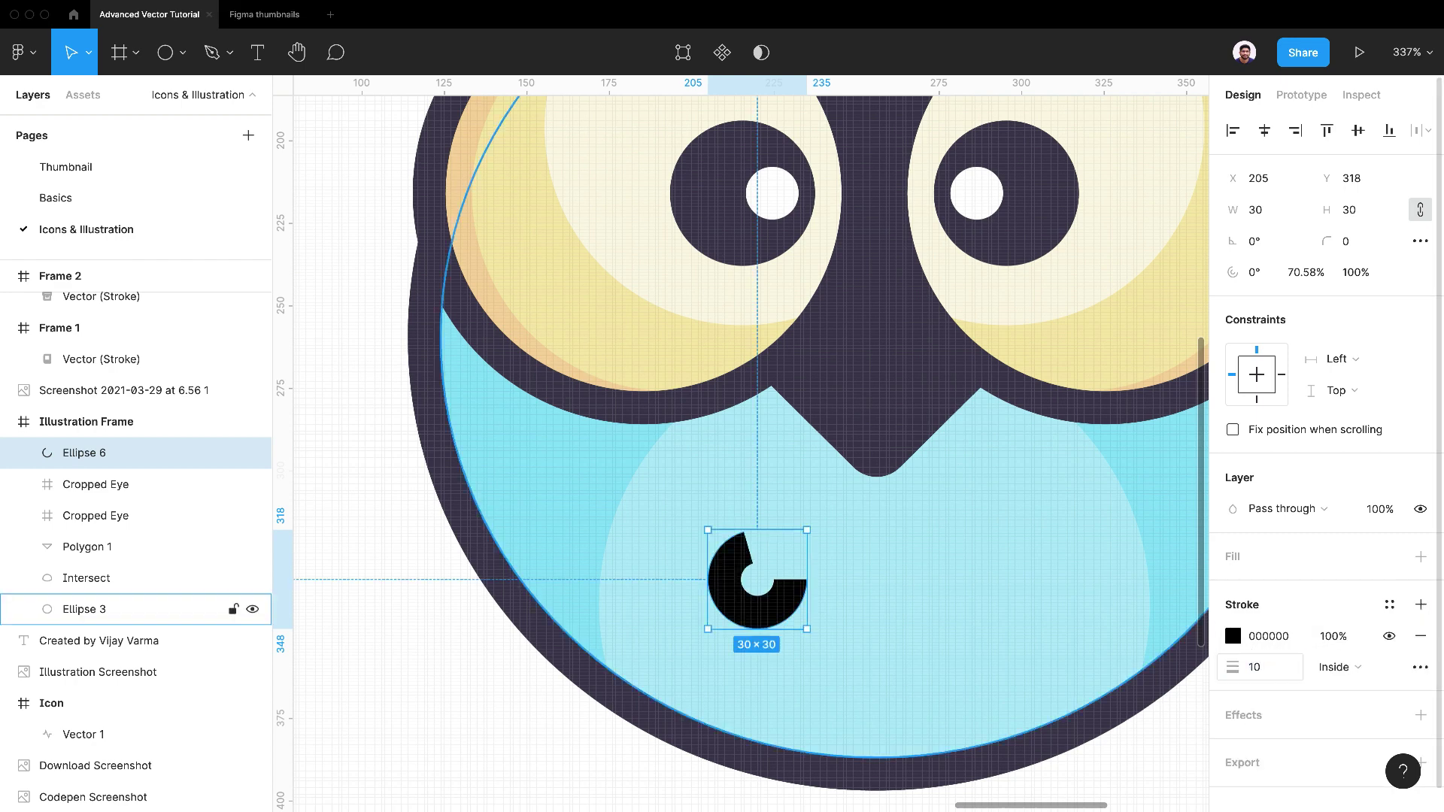
Step: Shorten the arc on the belly to its lower half to form a U-shaped feather mark
{"action": "left_click_drag", "start_coordinate": [751, 544], "coordinate": [717, 579]}
{"action": "scroll", "coordinate": [767, 561], "scroll_direction": "down", "scroll_amount": 5}
{"action": "left_click", "coordinate": [768, 561], "text": "super"}
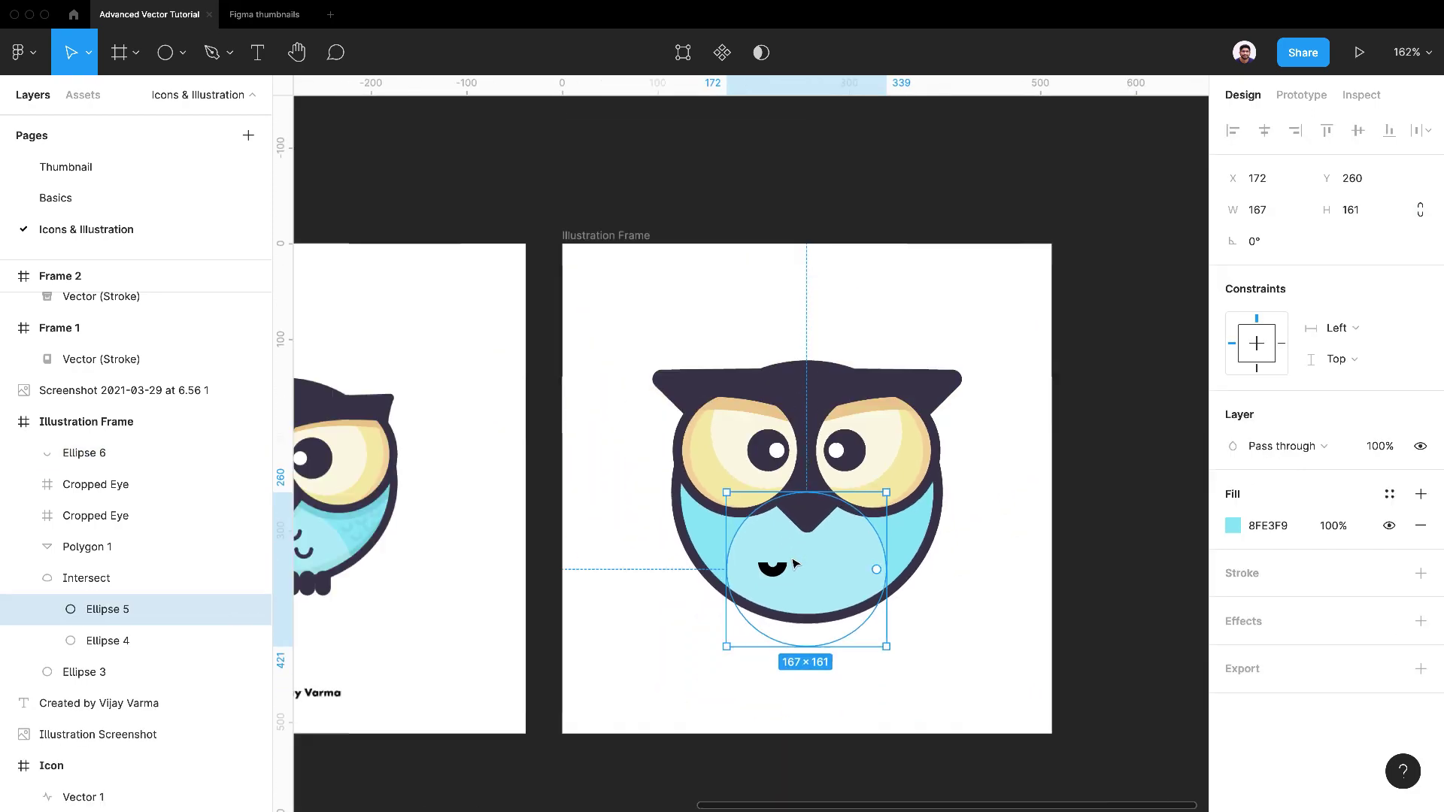
Step: Reduce the stroke width of the U-shaped feather mark on the belly to 5
{"action": "scroll", "coordinate": [796, 564], "scroll_direction": "down", "scroll_amount": 2}
{"action": "scroll", "coordinate": [774, 572], "scroll_direction": "up", "scroll_amount": 6}
{"action": "left_click", "coordinate": [767, 576]}
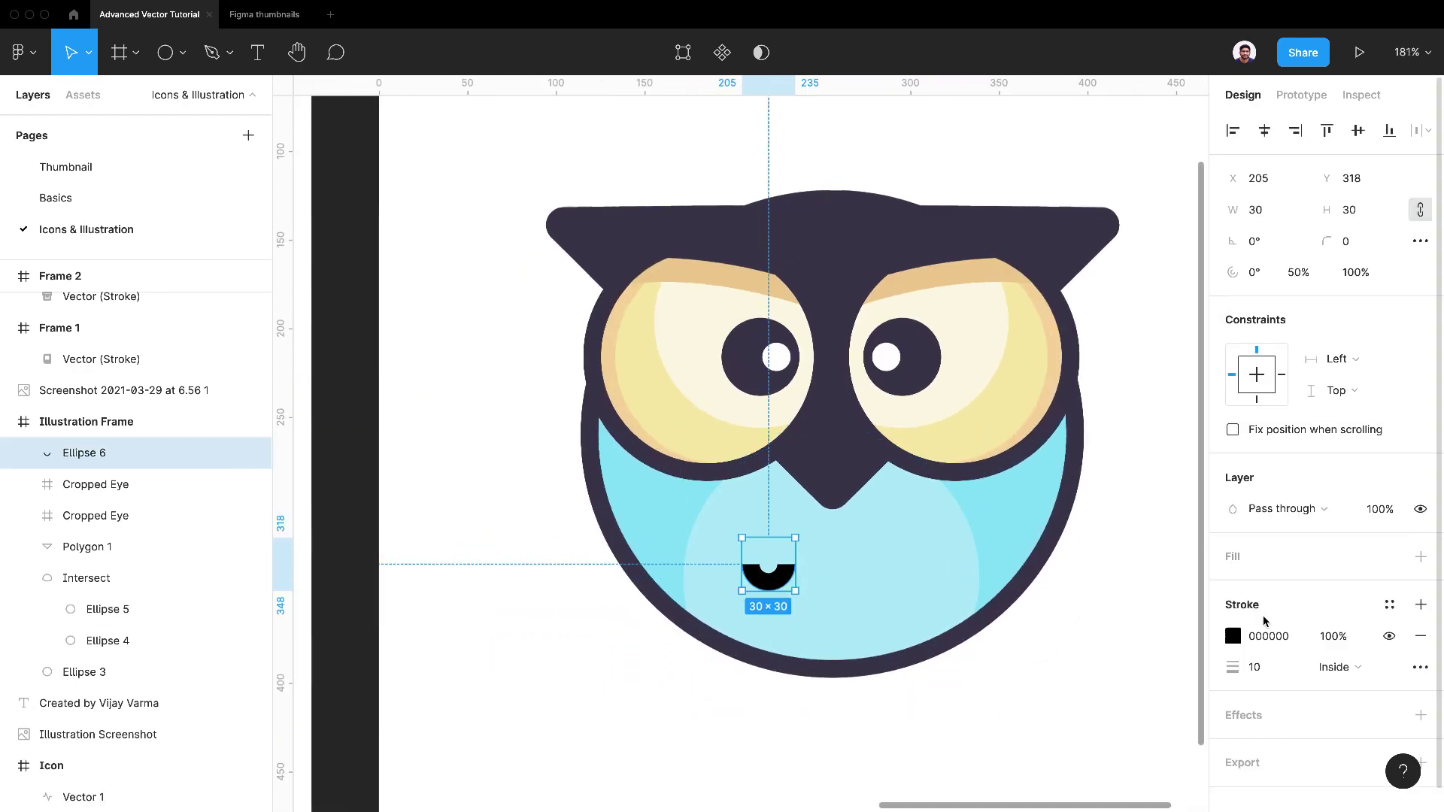
{"action": "left_click", "coordinate": [1277, 662]}
{"action": "type", "text": "5"}
{"action": "key", "text": "Return"}
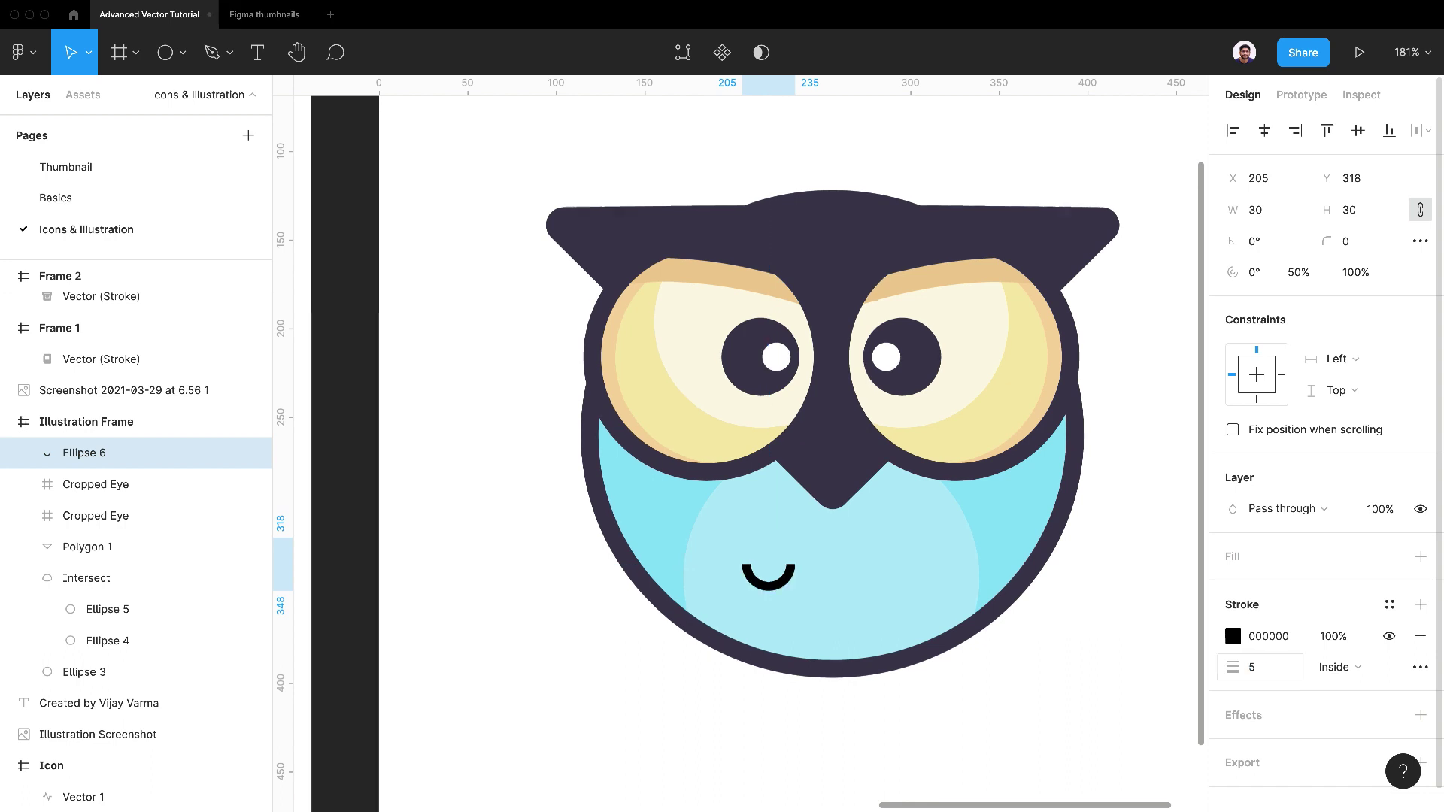
Step: Give the feather mark's stroke round end caps
{"action": "left_click", "coordinate": [1420, 667]}
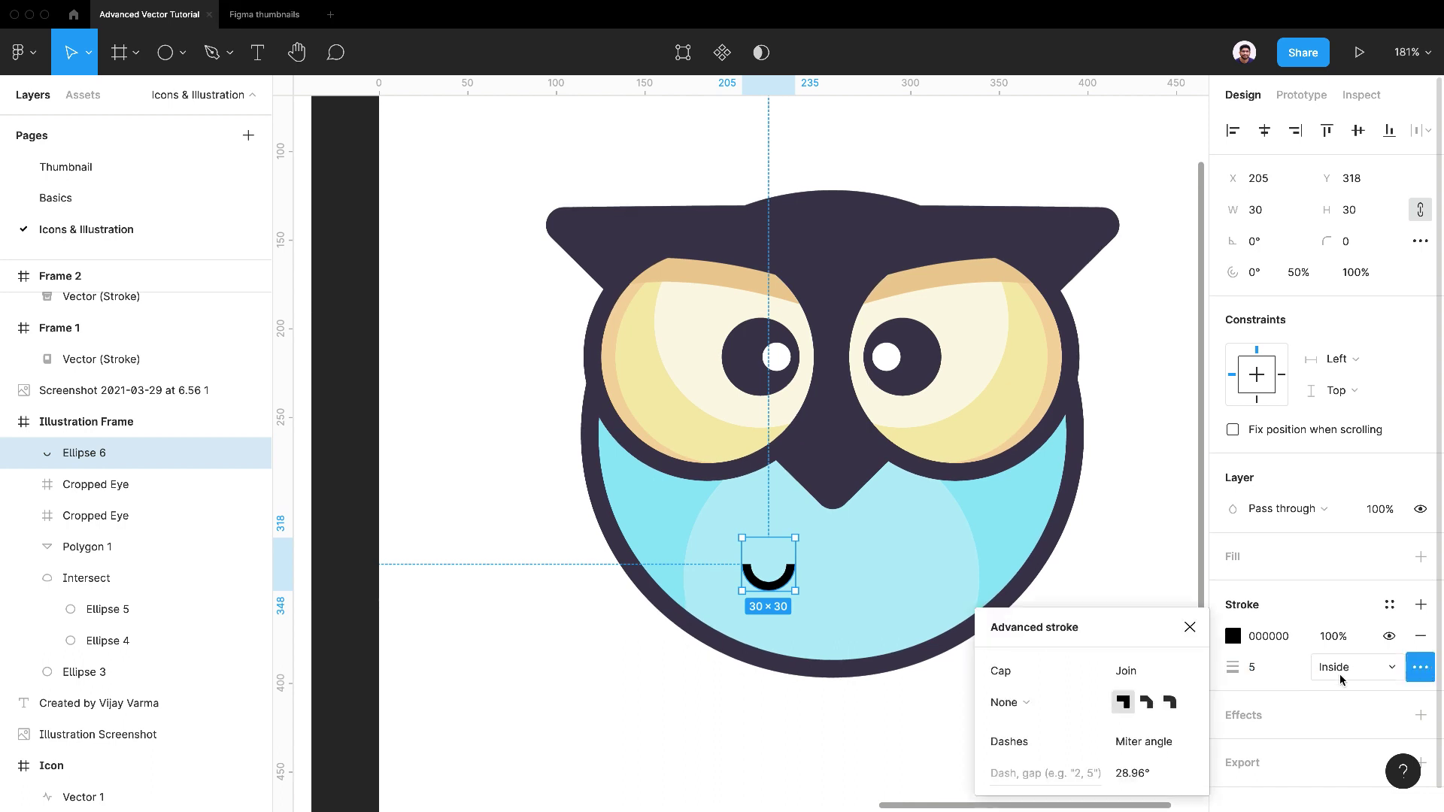
{"action": "left_click", "coordinate": [1023, 703]}
{"action": "left_click", "coordinate": [1025, 722]}
{"action": "left_click", "coordinate": [801, 752]}
{"action": "scroll", "coordinate": [875, 723], "scroll_direction": "down", "scroll_amount": 5}
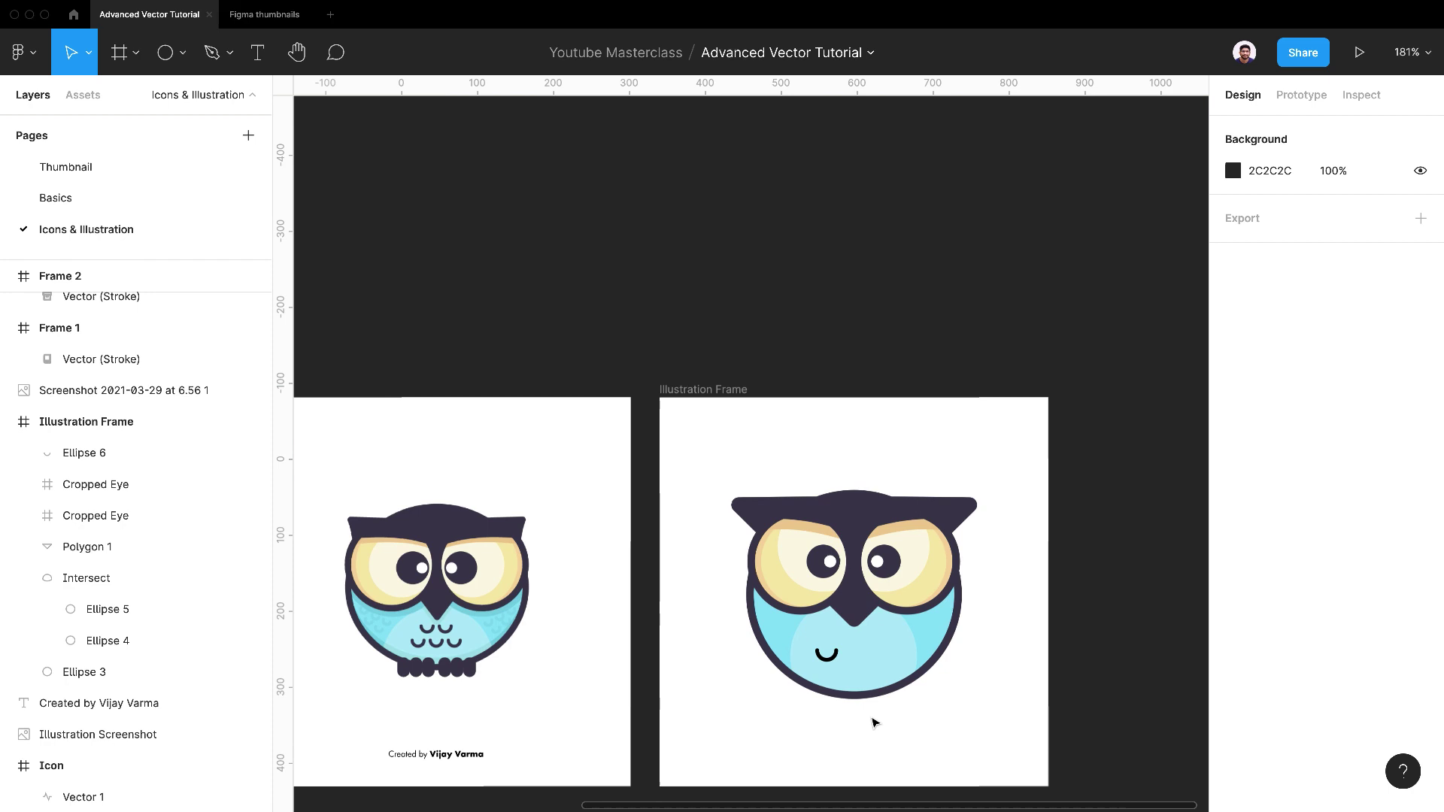
Step: Recolor the feather mark's stroke to 413D51 by sampling the dark feather marks on the reference owl
{"action": "scroll", "coordinate": [832, 696], "scroll_direction": "up", "scroll_amount": 3}
{"action": "left_click", "coordinate": [832, 654]}
{"action": "scroll", "coordinate": [837, 665], "scroll_direction": "up", "scroll_amount": 2}
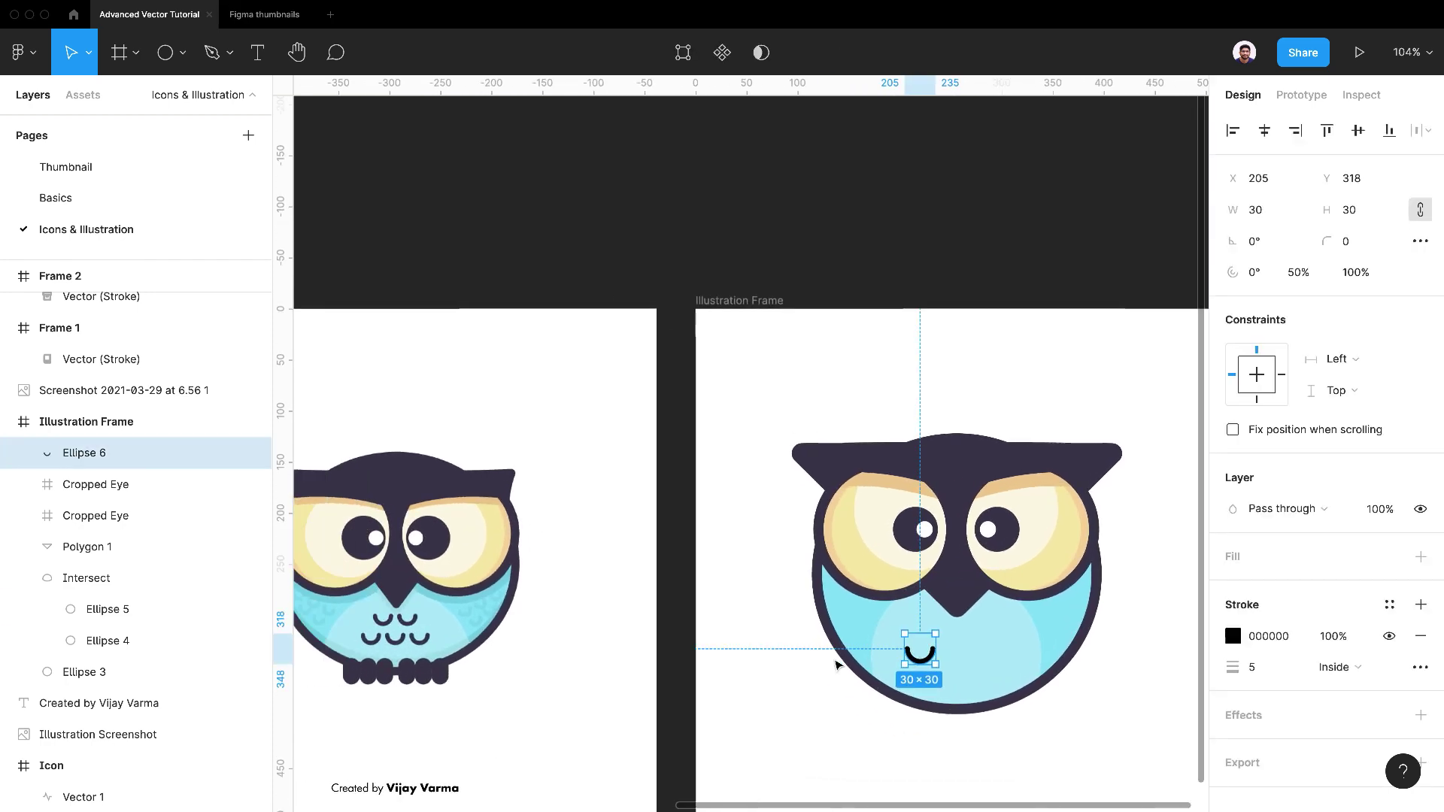
{"action": "left_click", "coordinate": [1233, 637]}
{"action": "left_click", "coordinate": [1002, 594]}
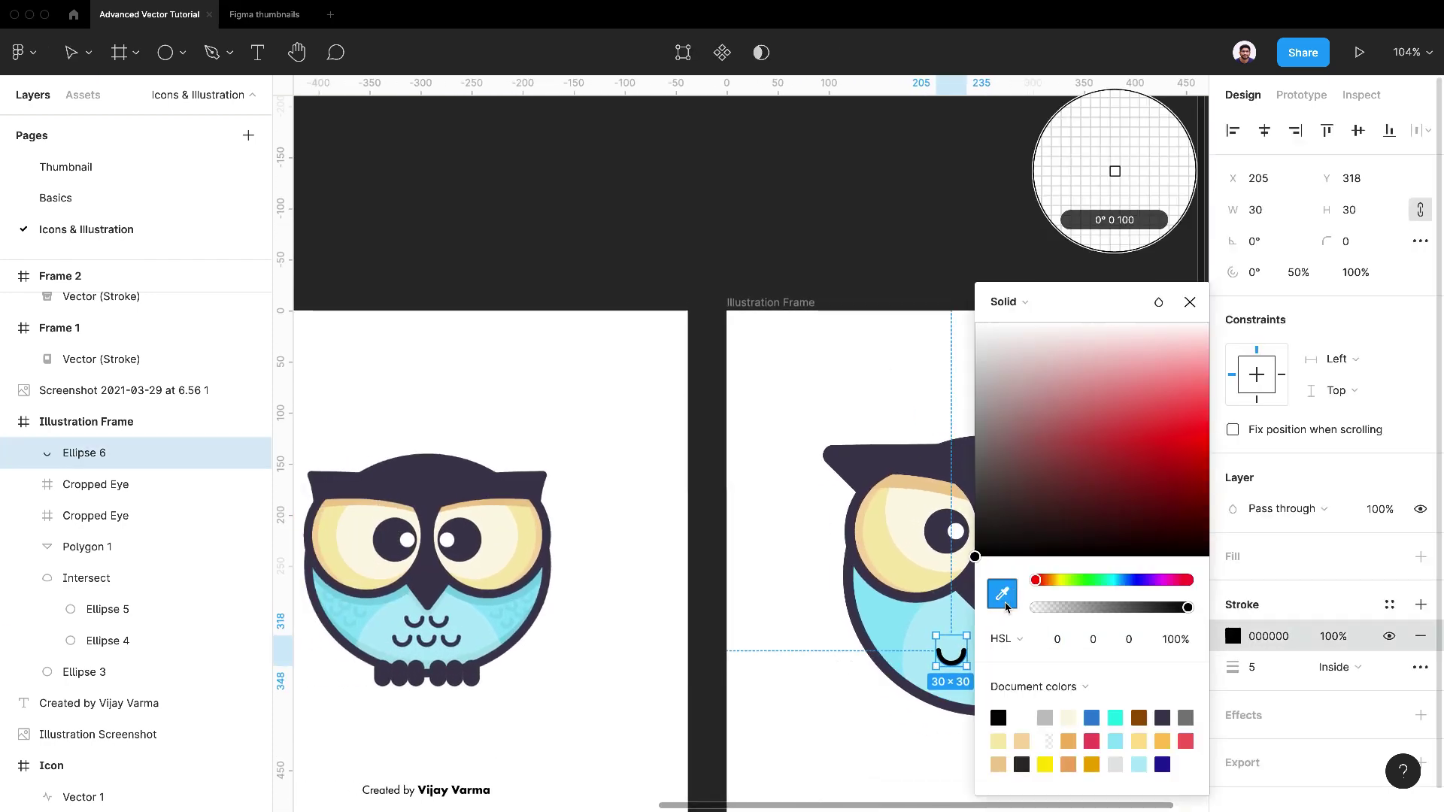
{"action": "left_click", "coordinate": [425, 618]}
{"action": "left_click", "coordinate": [890, 729]}
{"action": "left_click", "coordinate": [964, 659]}
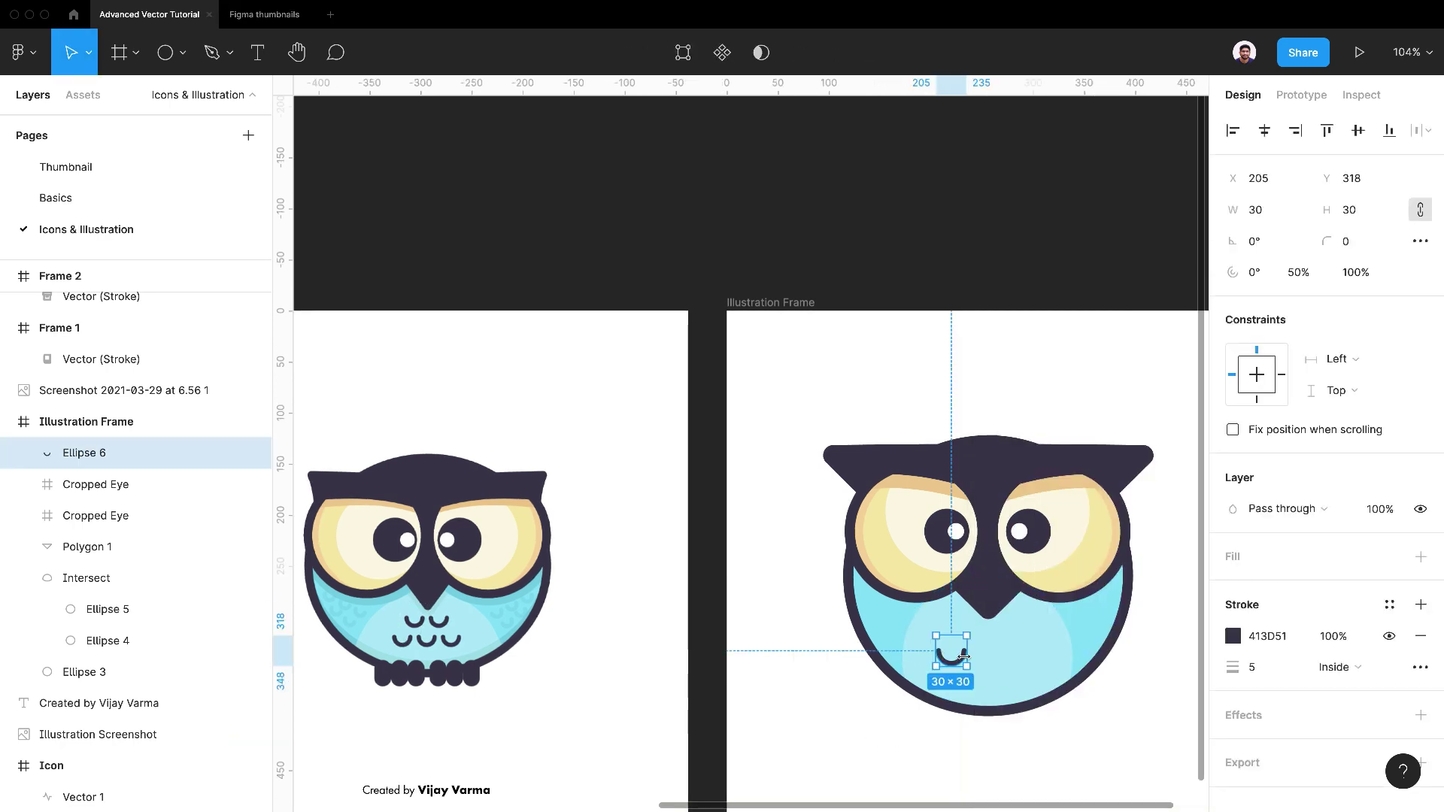
Step: Set the feather mark's stroke alignment to Center and shrink the mark proportionally to 20 × 20
{"action": "left_click", "coordinate": [1336, 667]}
{"action": "left_click", "coordinate": [1347, 645]}
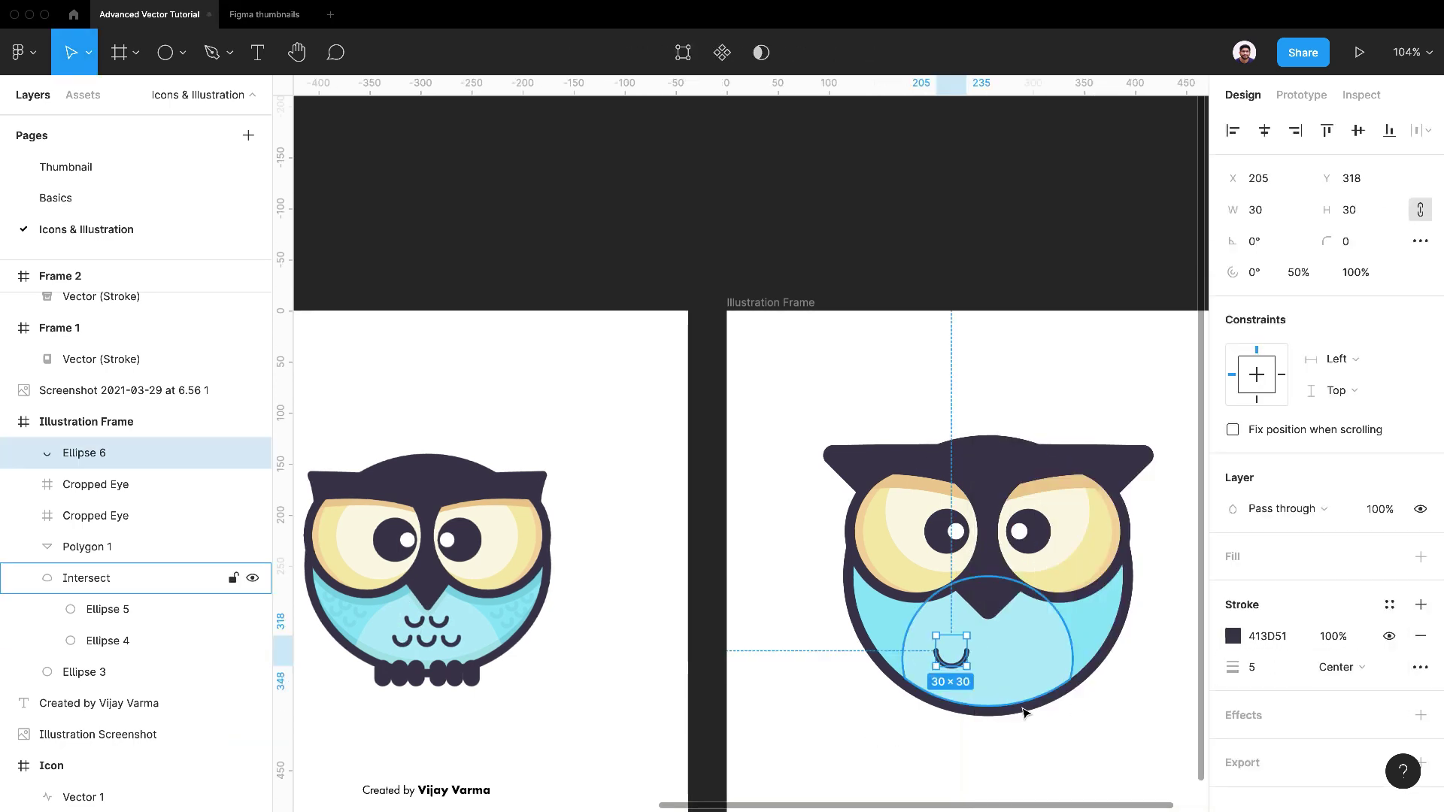
{"action": "scroll", "coordinate": [1010, 700], "scroll_direction": "up", "scroll_amount": 5}
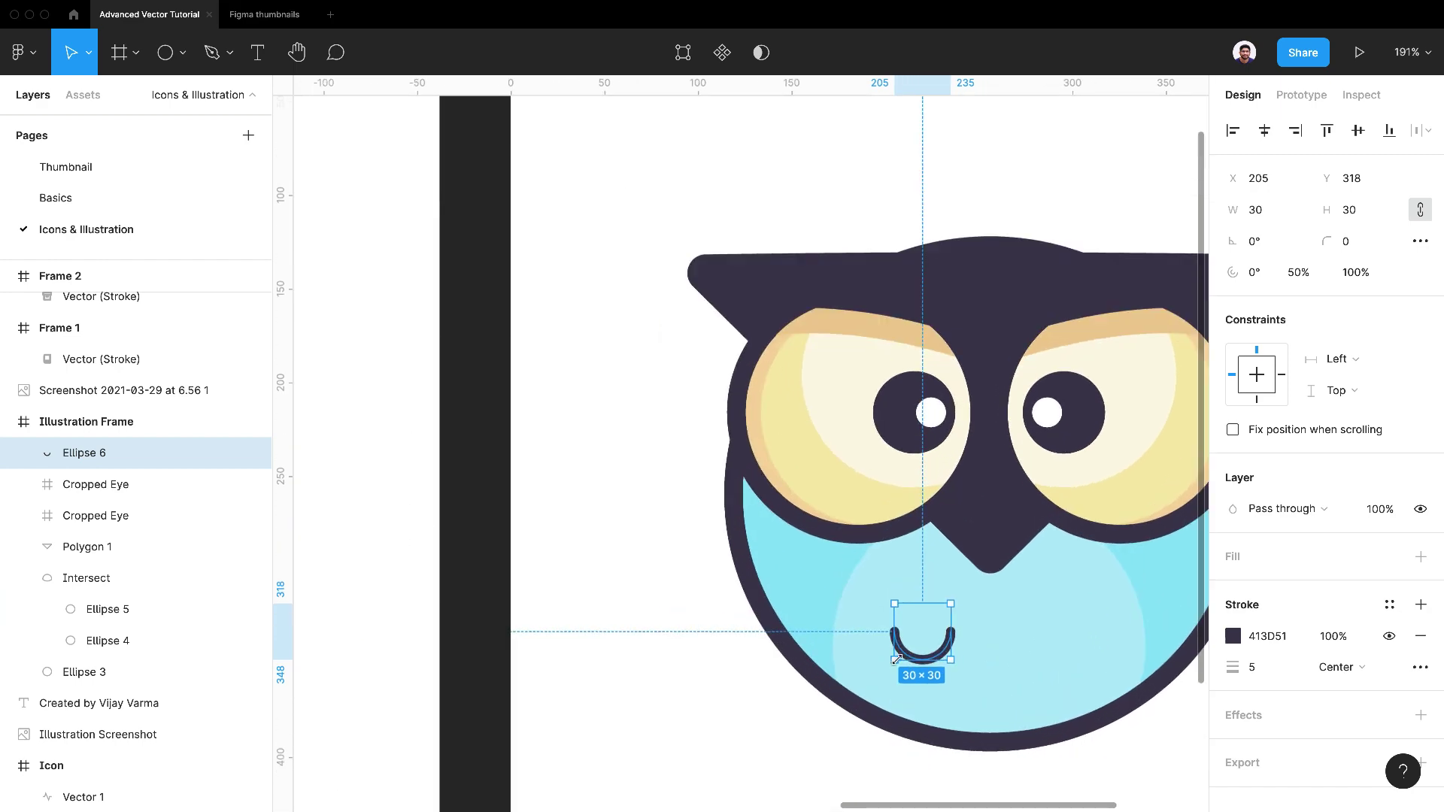
{"action": "left_click_drag", "start_coordinate": [896, 659], "coordinate": [916, 642]}
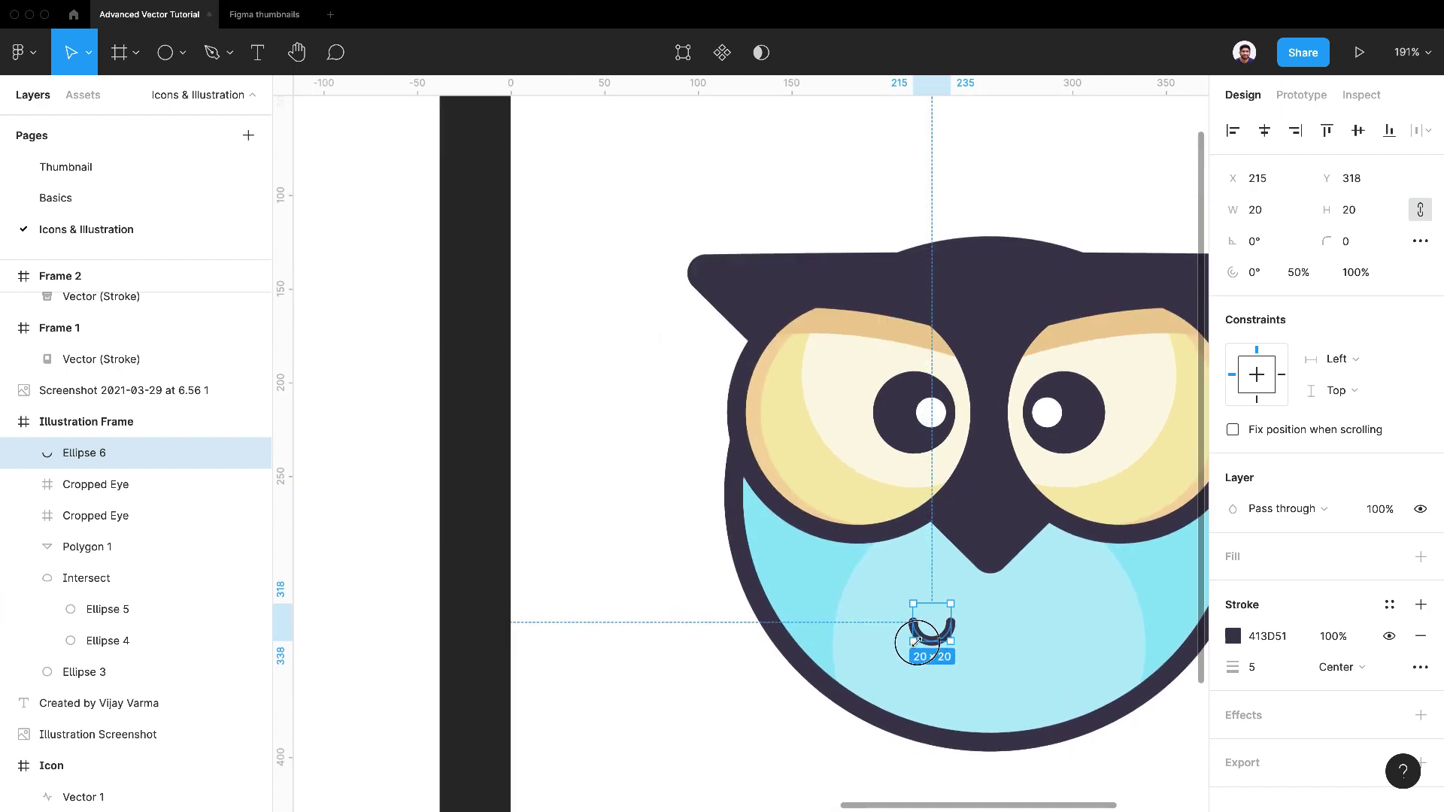
{"action": "scroll", "coordinate": [917, 642], "scroll_direction": "down", "scroll_amount": 5}
{"action": "scroll", "coordinate": [973, 655], "scroll_direction": "up", "scroll_amount": 6}
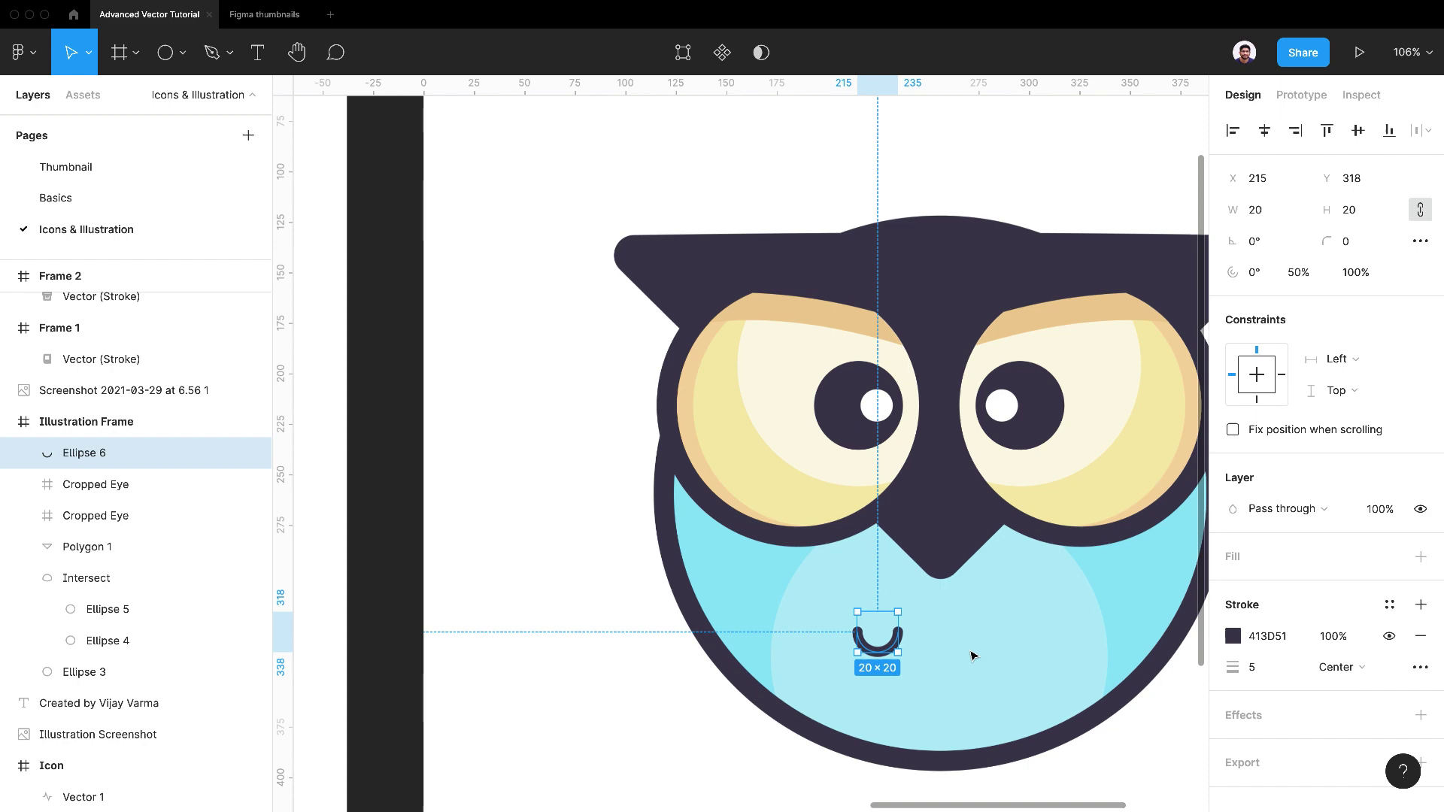
Step: Duplicate the feather mark horizontally beside the original to form an upper pair spaced 10 apart
{"action": "left_click_drag", "start_coordinate": [867, 646], "coordinate": [945, 642], "text": "alt"}
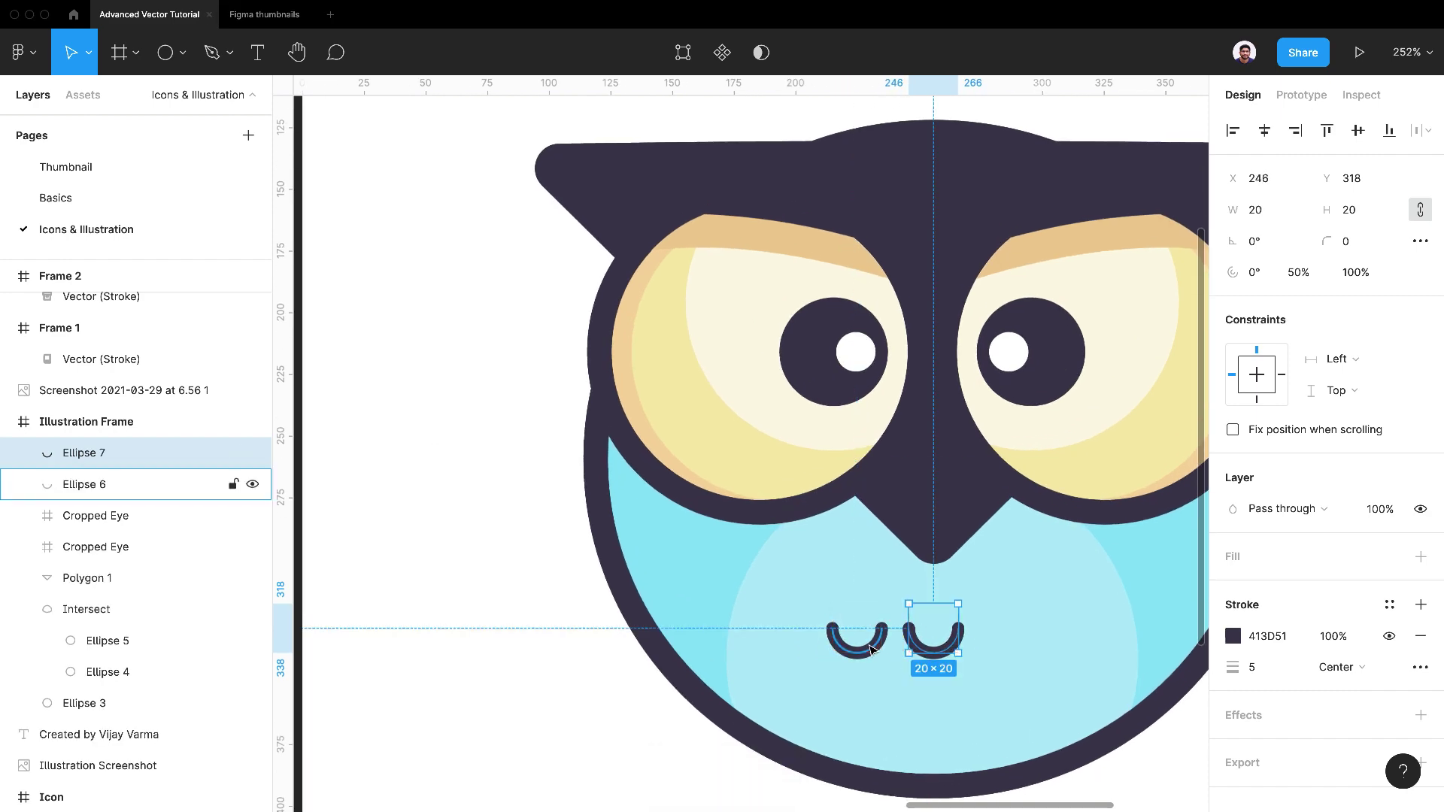
{"action": "left_click", "coordinate": [870, 648], "text": "shift"}
{"action": "scroll", "coordinate": [865, 643], "scroll_direction": "down", "scroll_amount": 5}
{"action": "scroll", "coordinate": [850, 635], "scroll_direction": "up", "scroll_amount": 5}
{"action": "scroll", "coordinate": [897, 645], "scroll_direction": "down", "scroll_amount": 5}
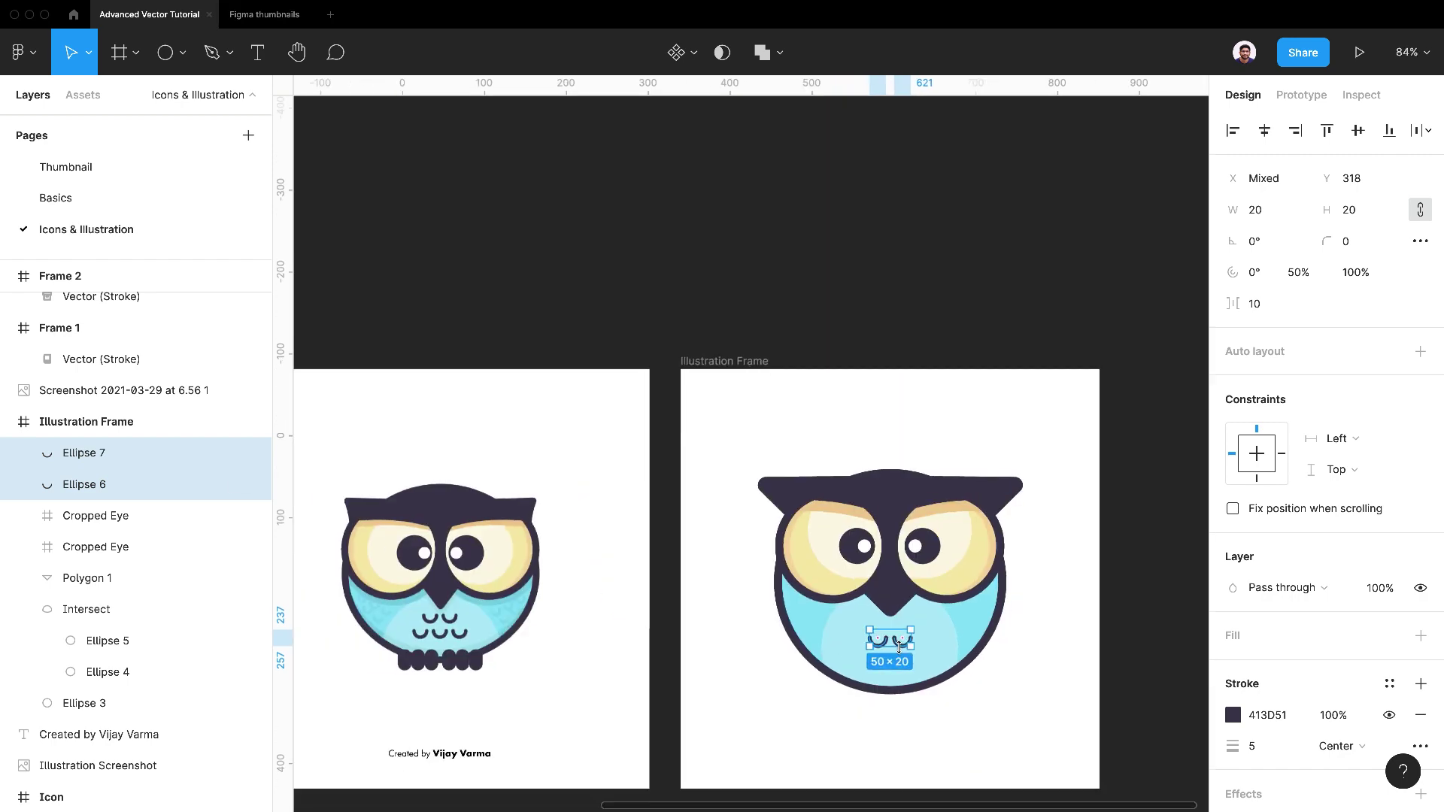
Step: Duplicate feather marks below the upper pair to form a staggered lower row of three
{"action": "scroll", "coordinate": [898, 648], "scroll_direction": "up", "scroll_amount": 4}
{"action": "key", "text": "super+d"}
{"action": "key", "text": "Escape"}
{"action": "mouse_move", "coordinate": [915, 635]}
{"action": "left_mouse_down"}
{"action": "mouse_move", "coordinate": [921, 685]}
{"action": "mouse_move", "coordinate": [864, 676]}
{"action": "mouse_move", "coordinate": [922, 662]}
{"action": "left_mouse_up"}
{"action": "left_click", "coordinate": [918, 685]}
{"action": "key", "text": "super+d"}
{"action": "key", "text": "shift+Right"}
{"action": "key", "text": "shift+Right"}
{"action": "key", "text": "shift+Right"}
Step: Select all five feather marks together and shift them up by about 5 on the belly
{"action": "left_click", "coordinate": [917, 684], "text": "shift"}
{"action": "left_click", "coordinate": [871, 680], "text": "shift"}
{"action": "scroll", "coordinate": [970, 675], "scroll_direction": "down", "scroll_amount": 5}
{"action": "scroll", "coordinate": [954, 676], "scroll_direction": "up", "scroll_amount": 5}
{"action": "left_click", "coordinate": [84, 515], "text": "shift"}
{"action": "left_click", "coordinate": [84, 577], "text": "shift"}
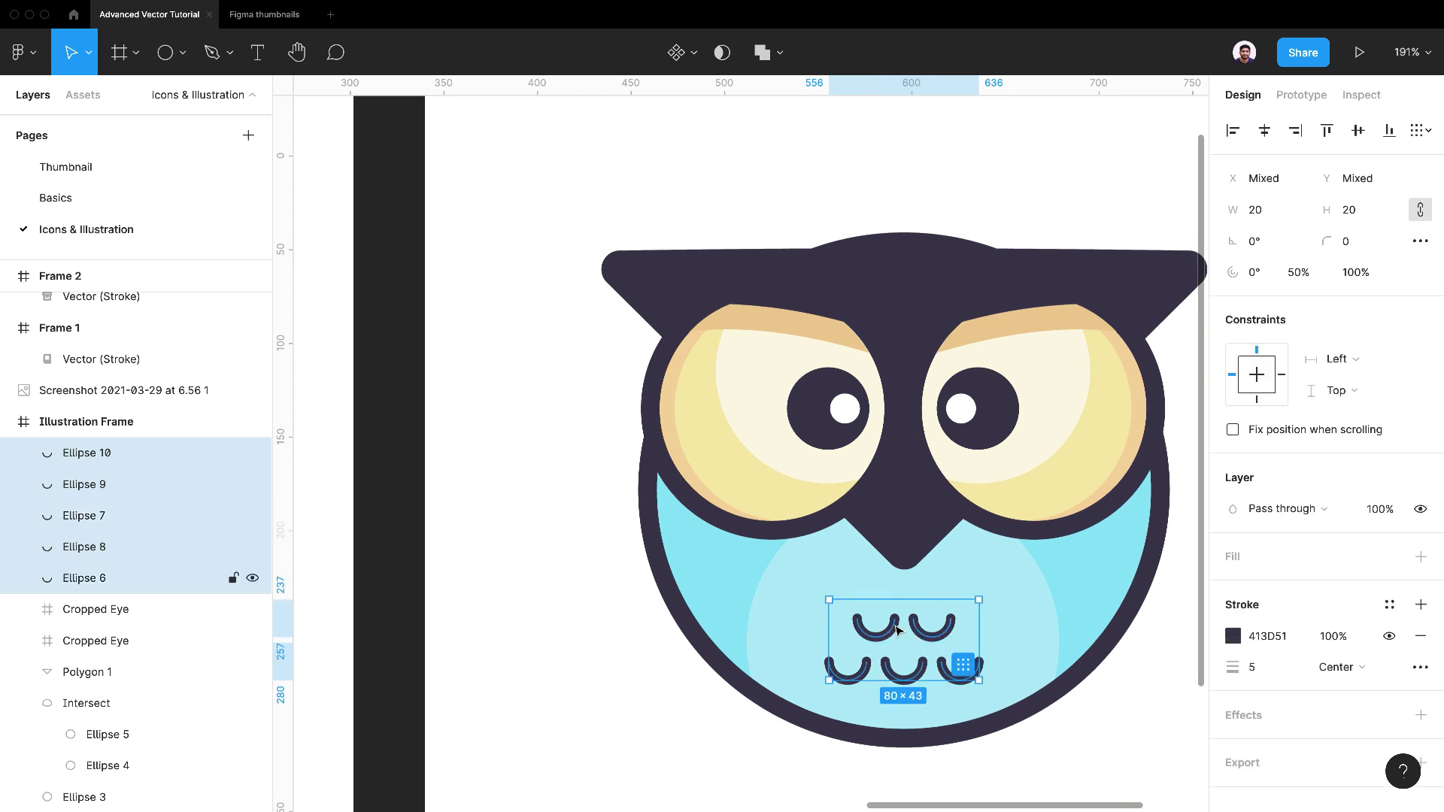
{"action": "scroll", "coordinate": [897, 630], "scroll_direction": "down", "scroll_amount": 5}
{"action": "scroll", "coordinate": [933, 620], "scroll_direction": "up", "scroll_amount": 1}
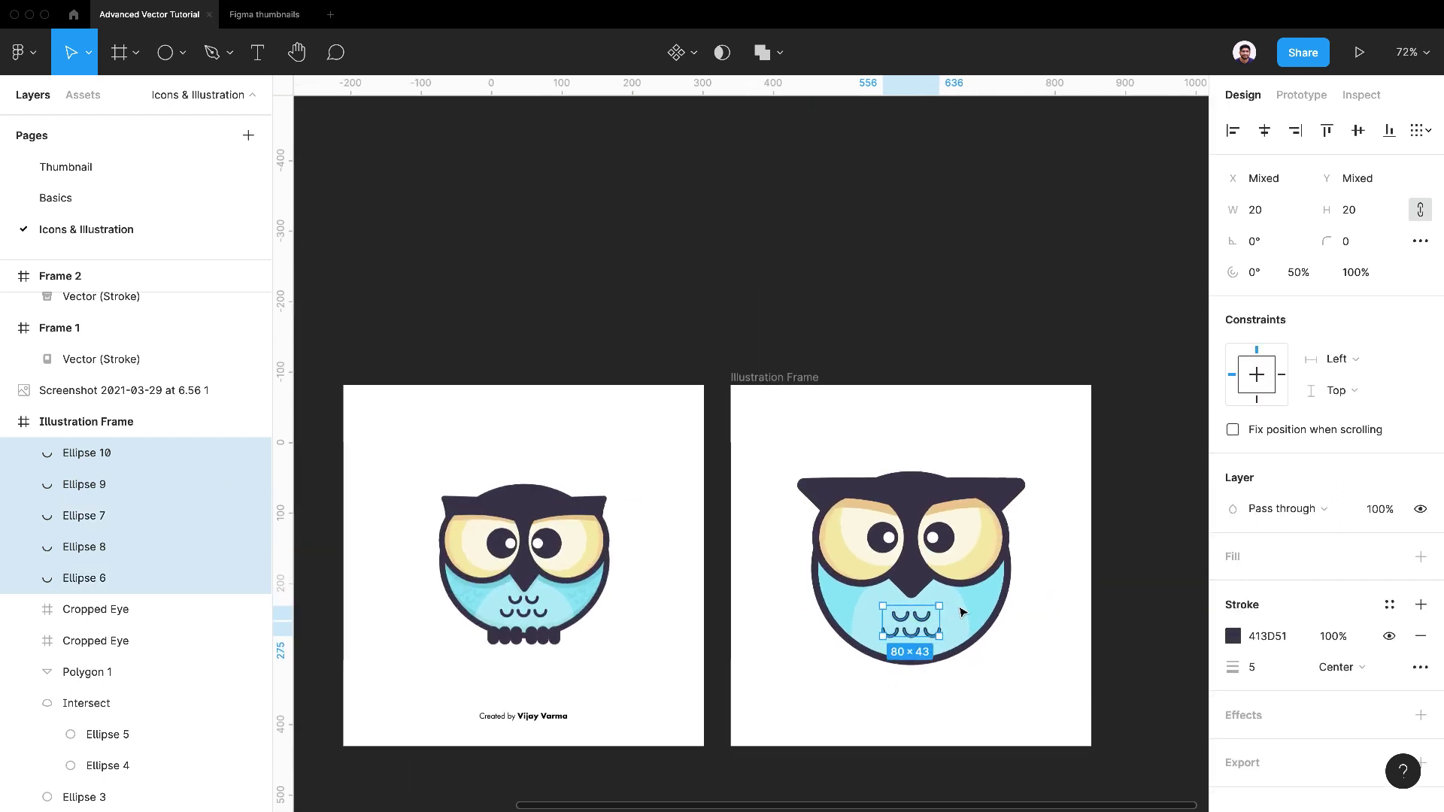
{"action": "key", "text": "Escape"}
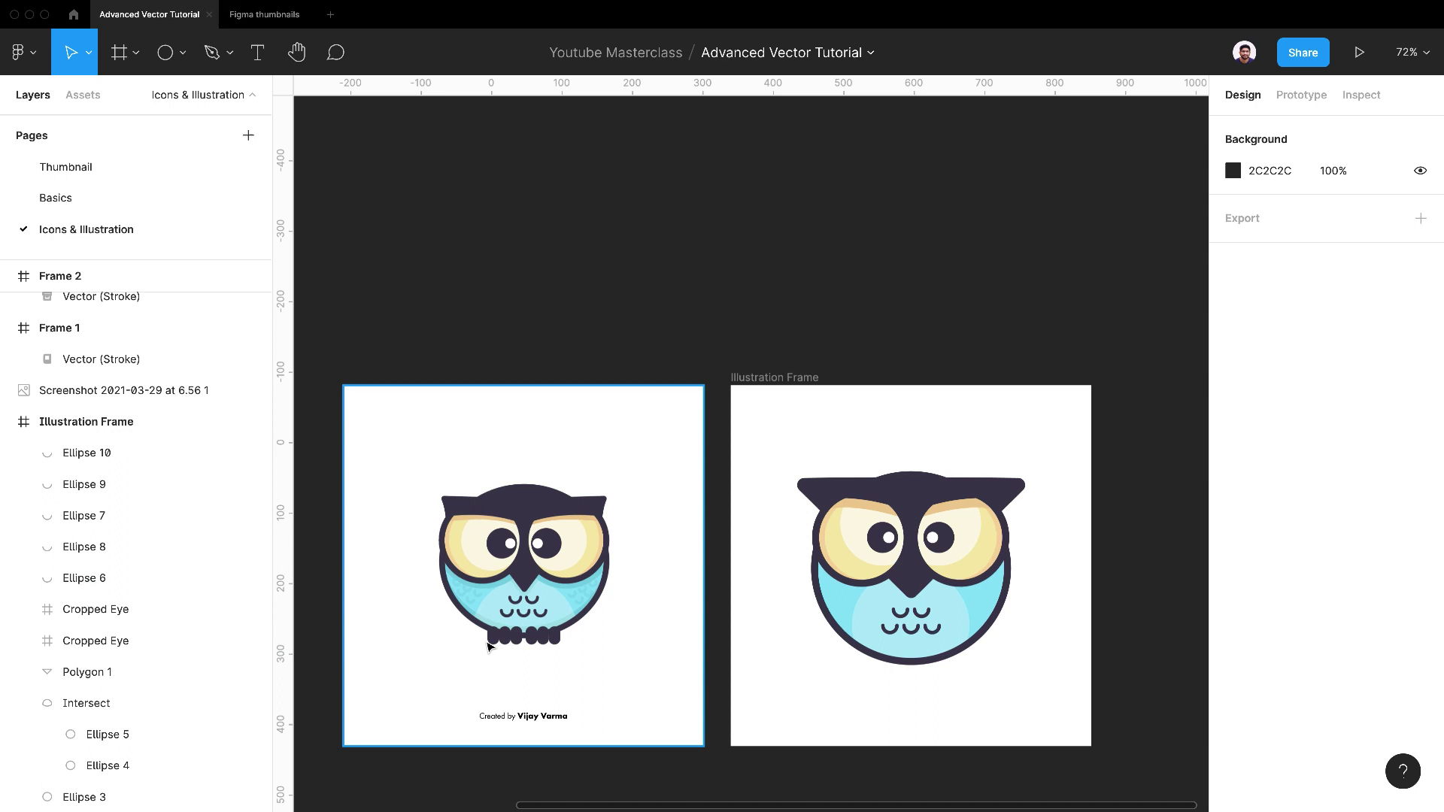
Step: Draw a 20 × 40 rectangle over the owl's lower body outline and round its corners to radius 10 as a toe
{"action": "scroll", "coordinate": [492, 638], "scroll_direction": "up", "scroll_amount": 5}
{"action": "scroll", "coordinate": [469, 638], "scroll_direction": "down", "scroll_amount": 4}
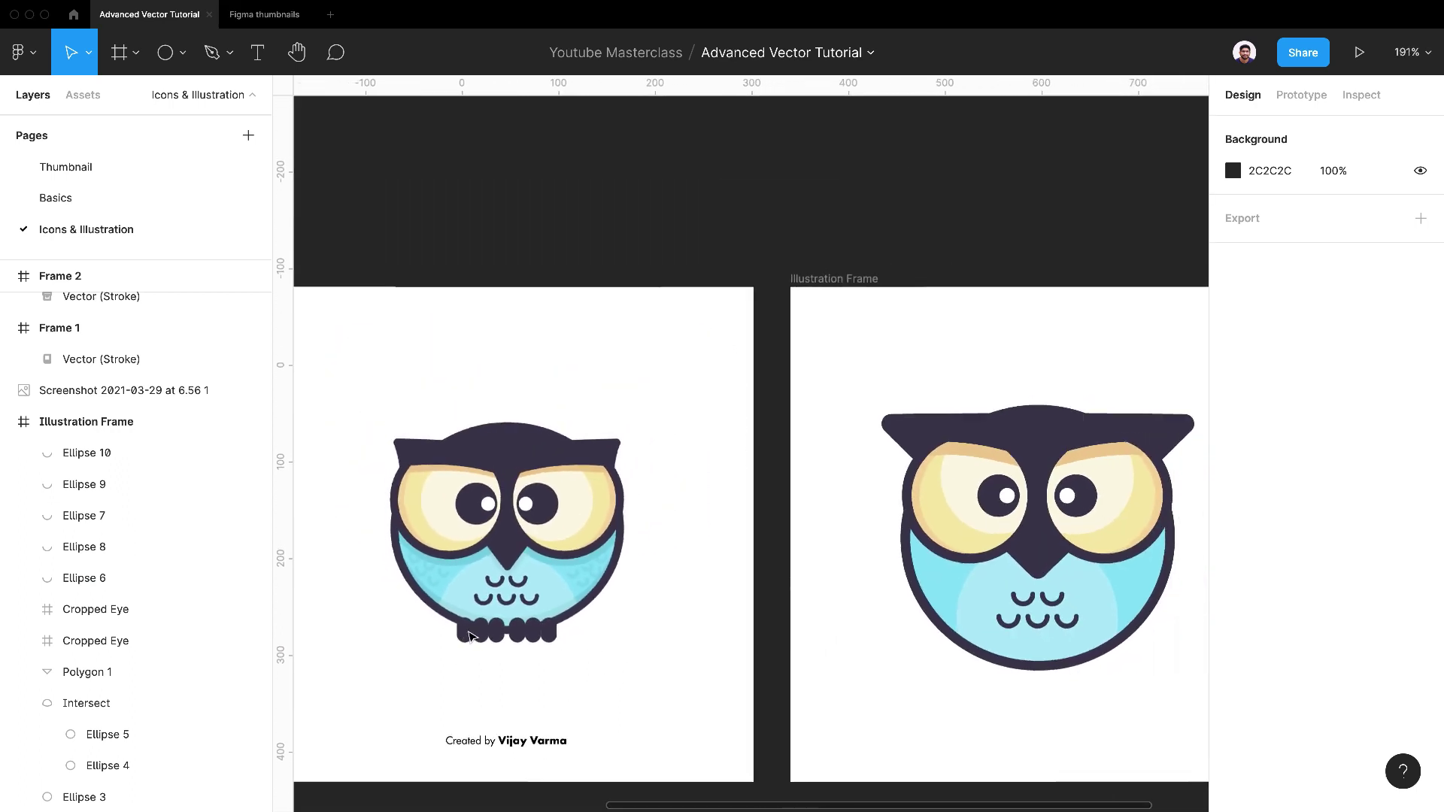
{"action": "left_click", "coordinate": [182, 52]}
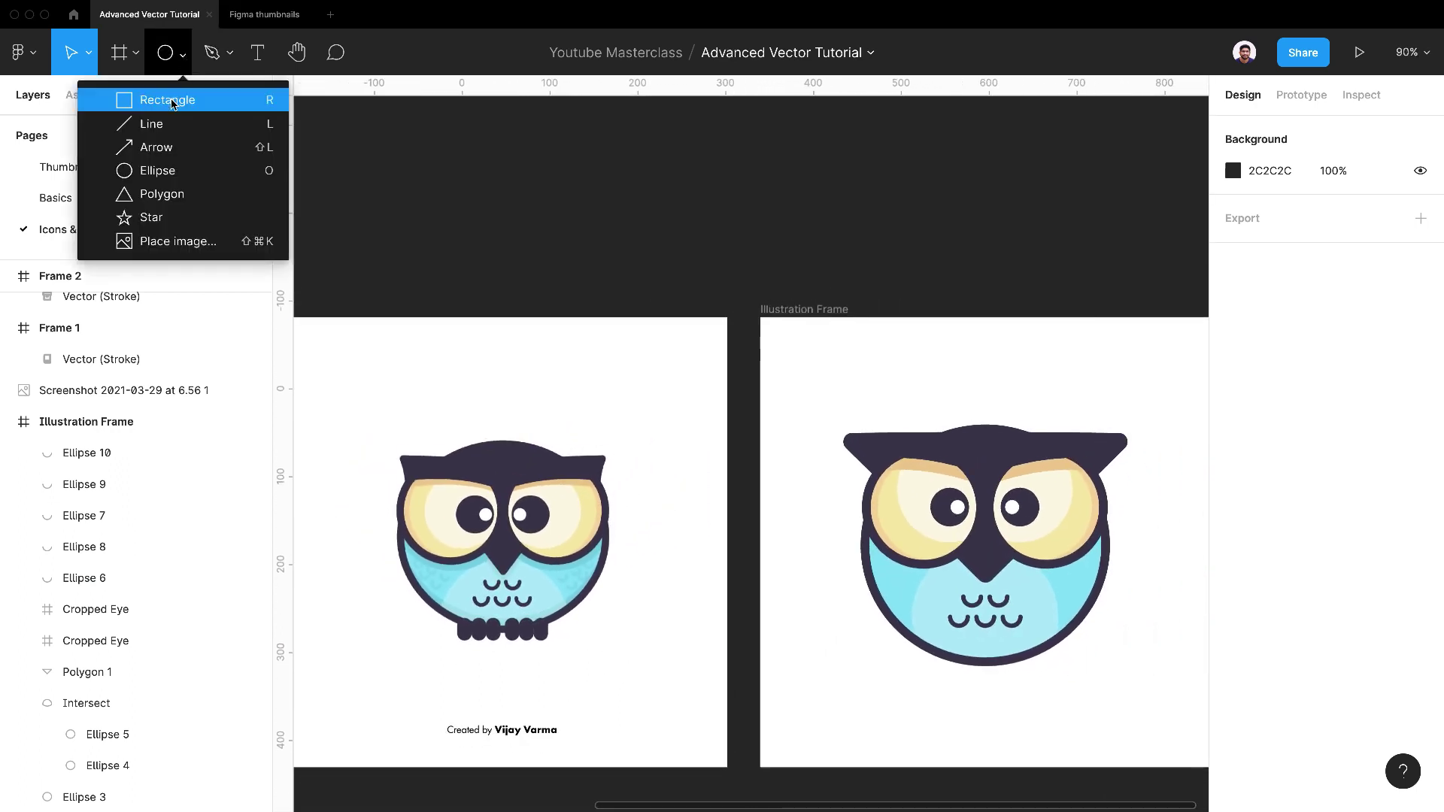
{"action": "left_click", "coordinate": [171, 101]}
{"action": "scroll", "coordinate": [999, 729], "scroll_direction": "up", "scroll_amount": 4}
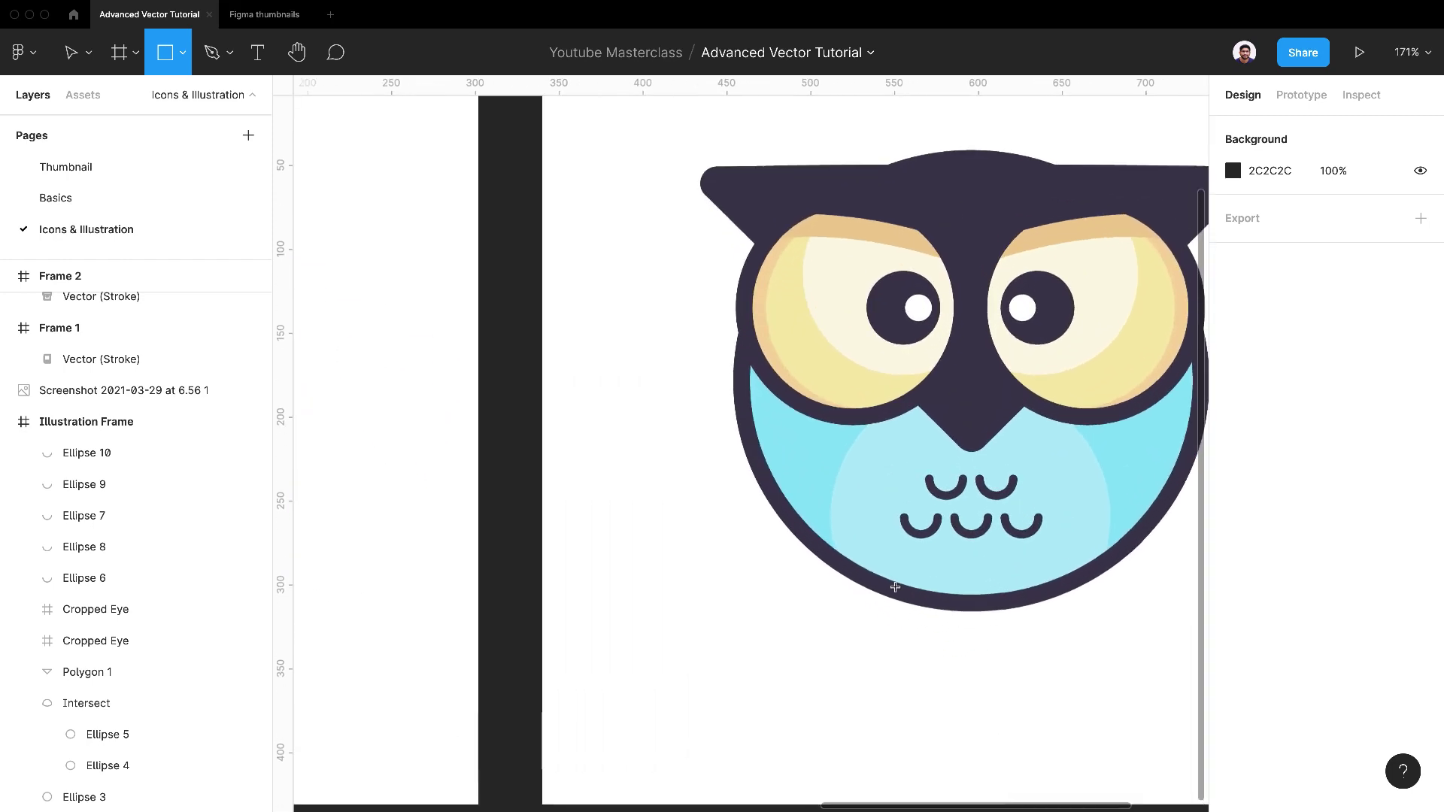
{"action": "mouse_move", "coordinate": [886, 562]}
{"action": "left_mouse_down"}
{"action": "mouse_move", "coordinate": [957, 635]}
{"action": "mouse_move", "coordinate": [922, 631]}
{"action": "left_mouse_up"}
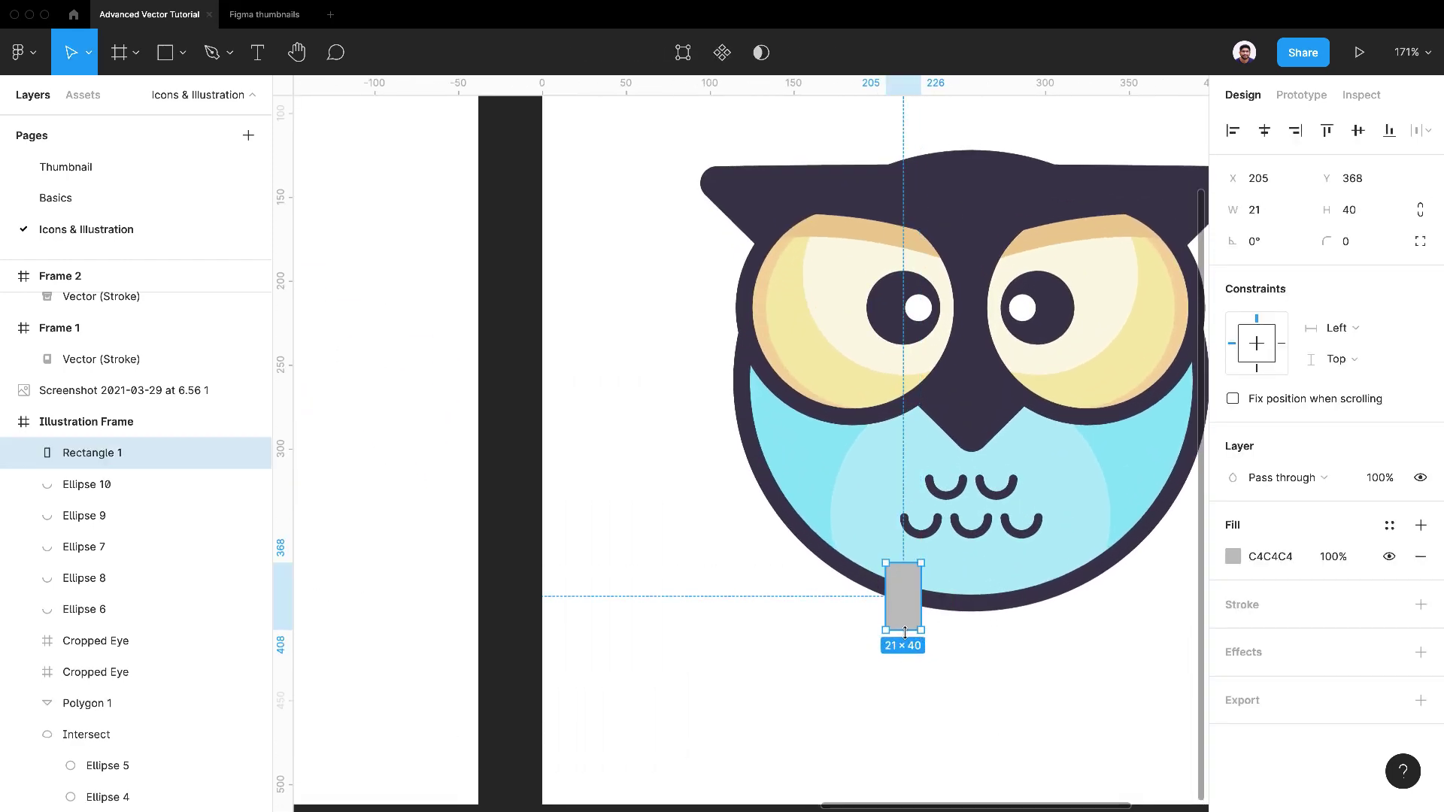
{"action": "left_click_drag", "start_coordinate": [922, 580], "coordinate": [764, 787]}
{"action": "scroll", "coordinate": [915, 561], "scroll_direction": "up", "scroll_amount": 6}
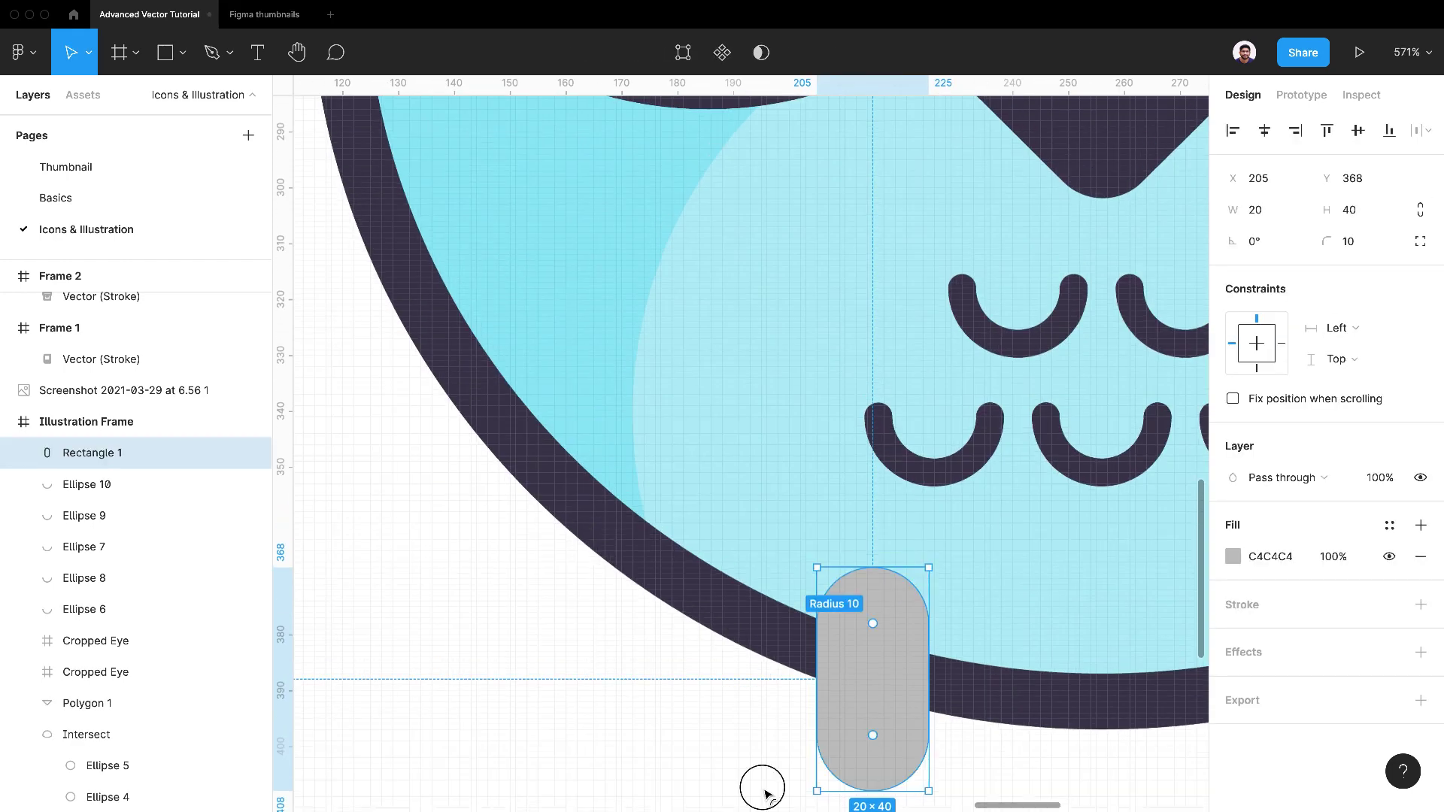
{"action": "scroll", "coordinate": [776, 741], "scroll_direction": "down", "scroll_amount": 8}
Step: Fill the rounded toe with the owl's dark outline color, 413D51
{"action": "left_click", "coordinate": [1233, 557]}
{"action": "left_click", "coordinate": [1003, 590]}
{"action": "left_click", "coordinate": [930, 744]}
{"action": "scroll", "coordinate": [922, 772], "scroll_direction": "up", "scroll_amount": 8}
Step: Duplicate the toe twice to the right so that three toes sit edge to edge
{"action": "left_click", "coordinate": [842, 703]}
{"action": "key", "text": "ctrl+d"}
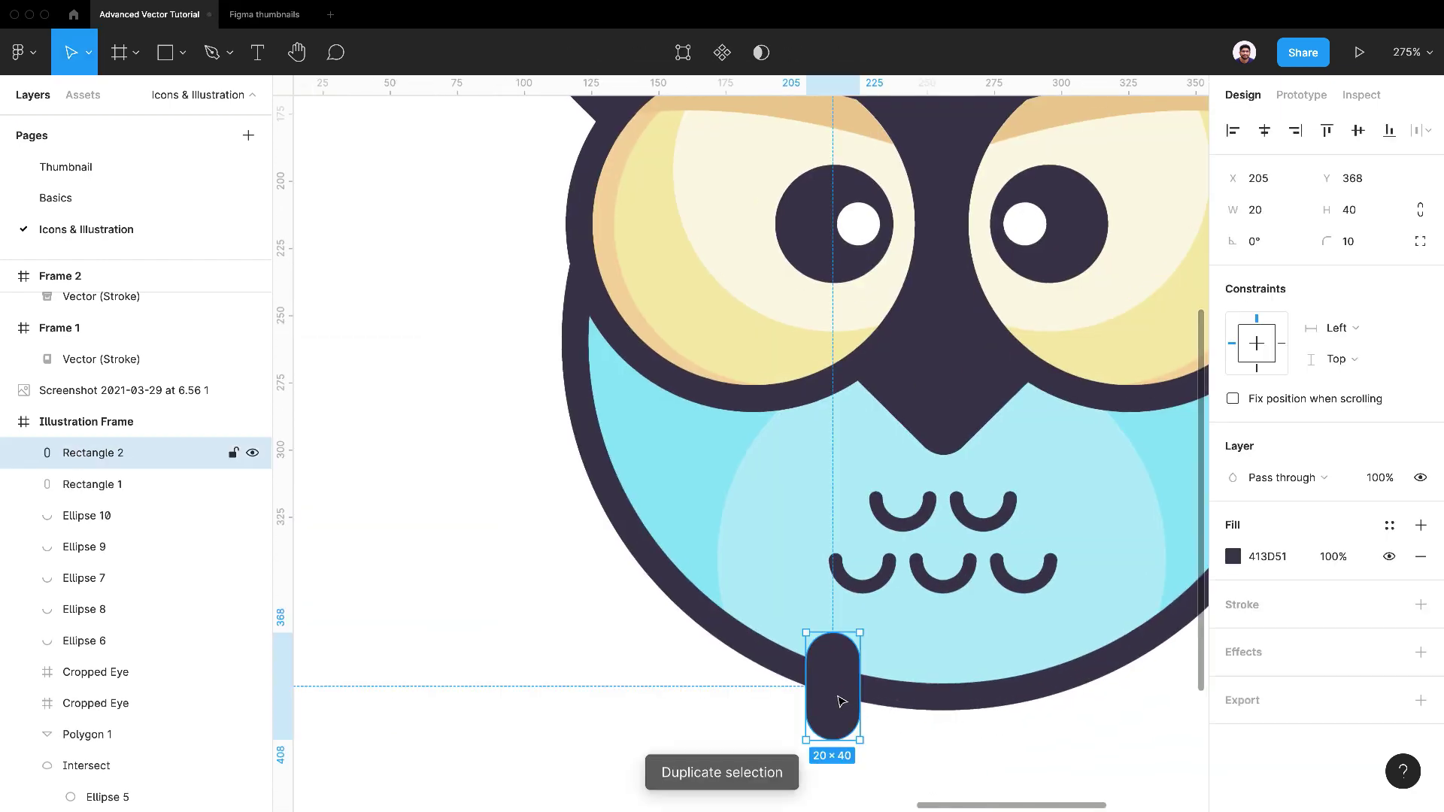
{"action": "left_click_drag", "start_coordinate": [842, 702], "coordinate": [896, 700]}
{"action": "key", "text": "ctrl+d"}
{"action": "left_click", "coordinate": [886, 696], "text": "shift"}
Step: Wrap the three toes in a frame and rename it Leg
{"action": "left_click", "coordinate": [833, 695], "text": "shift"}
{"action": "right_click", "coordinate": [113, 485]}
{"action": "left_click", "coordinate": [148, 440]}
{"action": "double_click", "coordinate": [82, 453]}
{"action": "type", "text": "Leg"}
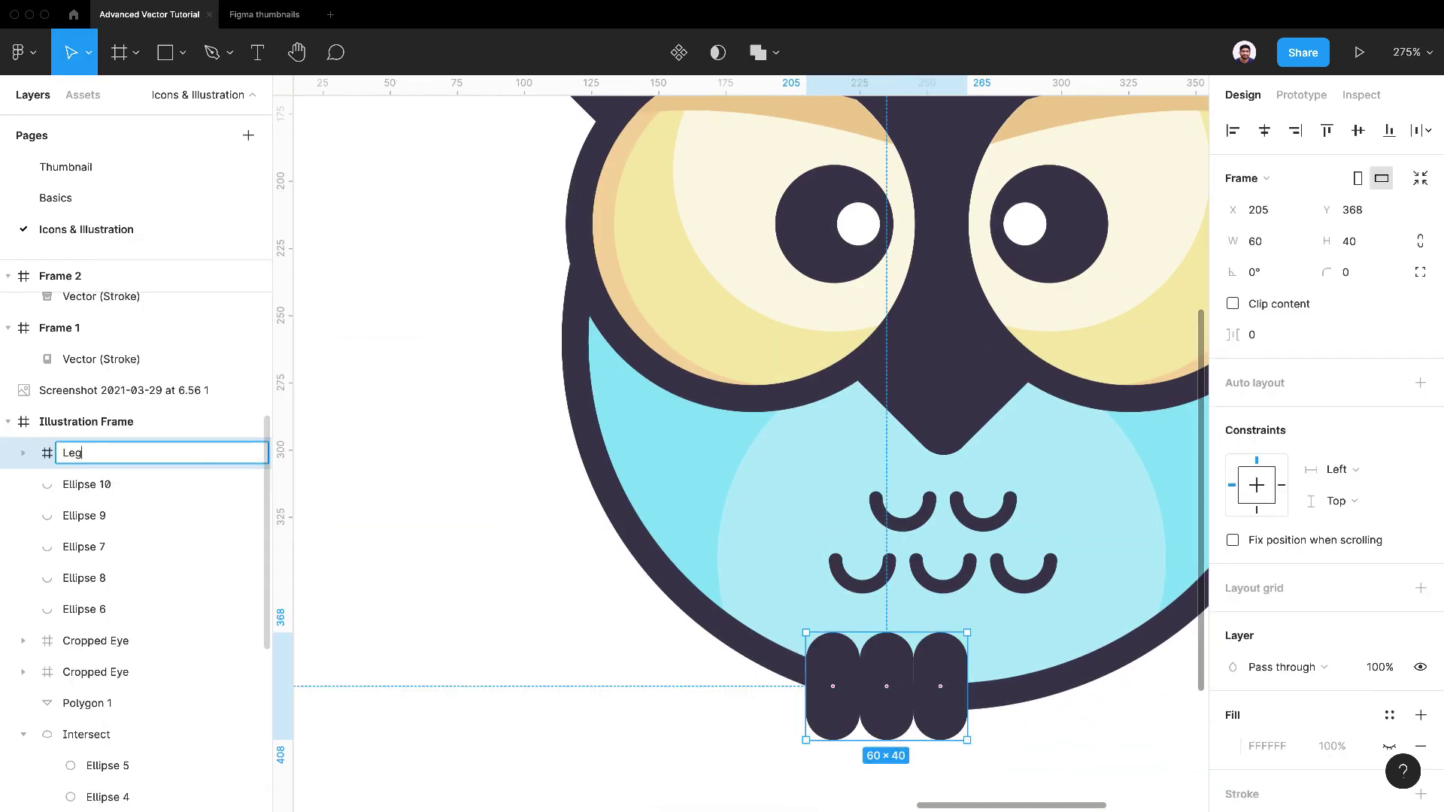
{"action": "key", "text": "Return"}
Step: Duplicate the Leg frame to the right and place both legs centered under the body with a gap of 20
{"action": "scroll", "coordinate": [890, 699], "scroll_direction": "down", "scroll_amount": 5}
{"action": "scroll", "coordinate": [890, 701], "scroll_direction": "up", "scroll_amount": 4}
{"action": "left_click_drag", "start_coordinate": [865, 702], "coordinate": [842, 702]}
{"action": "left_click_drag", "start_coordinate": [842, 702], "coordinate": [965, 703], "text": "alt"}
{"action": "left_click", "coordinate": [865, 702], "text": "shift"}
{"action": "left_click", "coordinate": [851, 703], "text": "shift"}
{"action": "key", "text": "Right"}
{"action": "key", "text": "Right"}
{"action": "key", "text": "Right"}
{"action": "key", "text": "Right"}
{"action": "key", "text": "Right"}
{"action": "left_click", "coordinate": [851, 702], "text": "shift"}
{"action": "key", "text": "Left"}
{"action": "key", "text": "Left"}
{"action": "key", "text": "Left"}
{"action": "key", "text": "Left"}
{"action": "key", "text": "Left"}
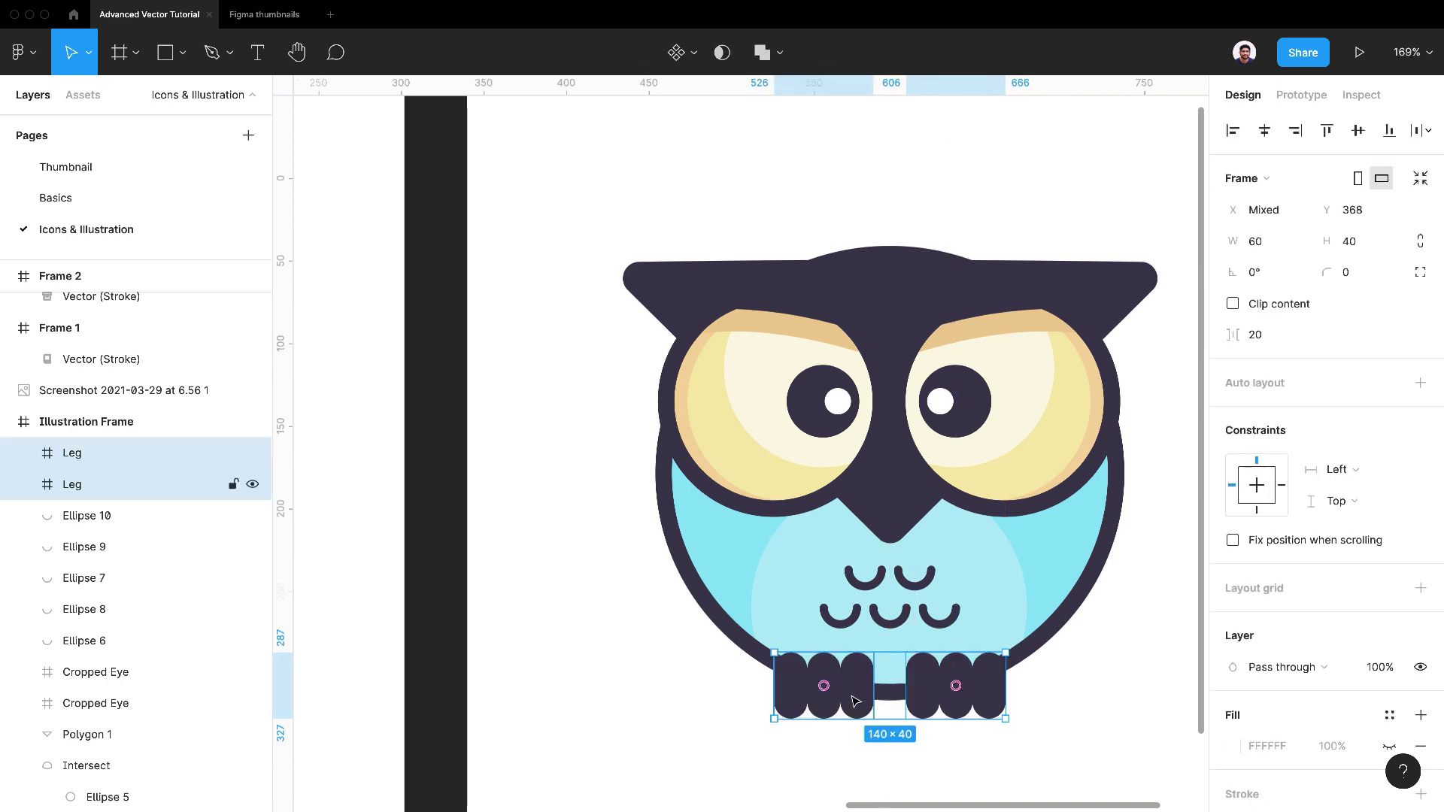
Step: Compare the whole drawn owl, including its legs, with the reference owl
{"action": "left_click", "coordinate": [860, 747]}
{"action": "scroll", "coordinate": [860, 747], "scroll_direction": "down", "scroll_amount": 5}
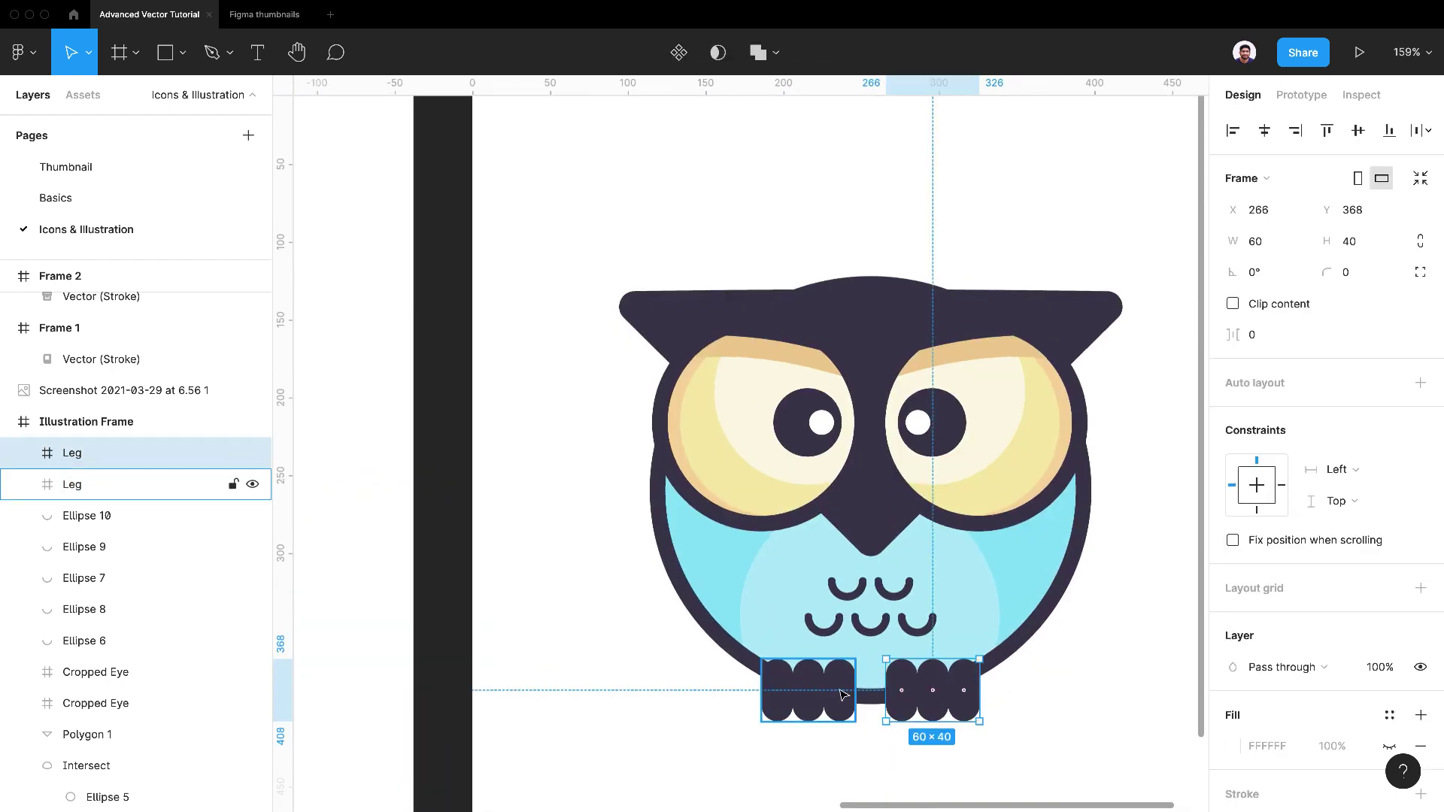
{"action": "left_click", "coordinate": [113, 483], "text": "shift"}
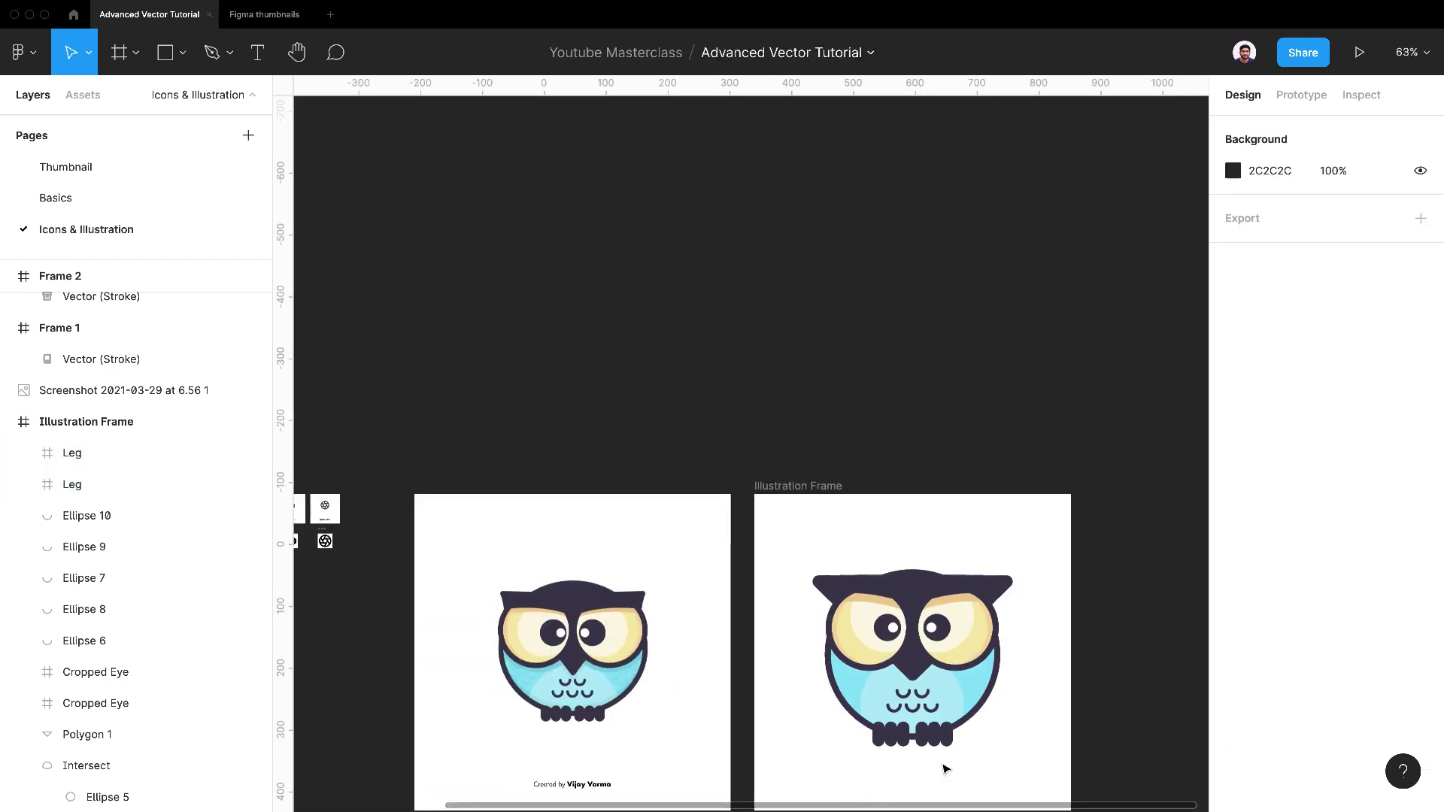
{"action": "scroll", "coordinate": [1038, 613], "scroll_direction": "down", "scroll_amount": 2}
{"action": "left_click", "coordinate": [1038, 613]}
{"action": "scroll", "coordinate": [970, 653], "scroll_direction": "up", "scroll_amount": 4}
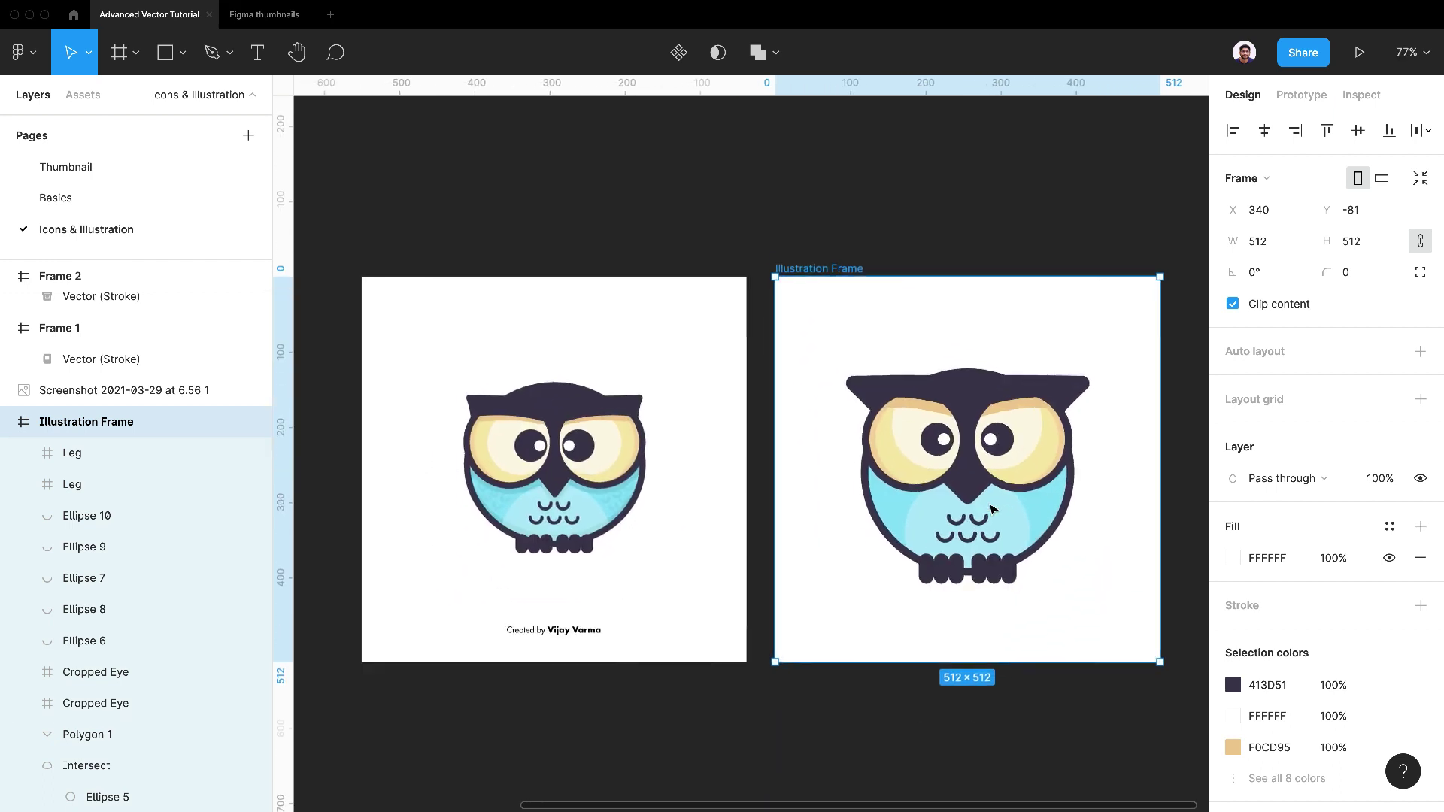
{"action": "left_click", "coordinate": [990, 725]}
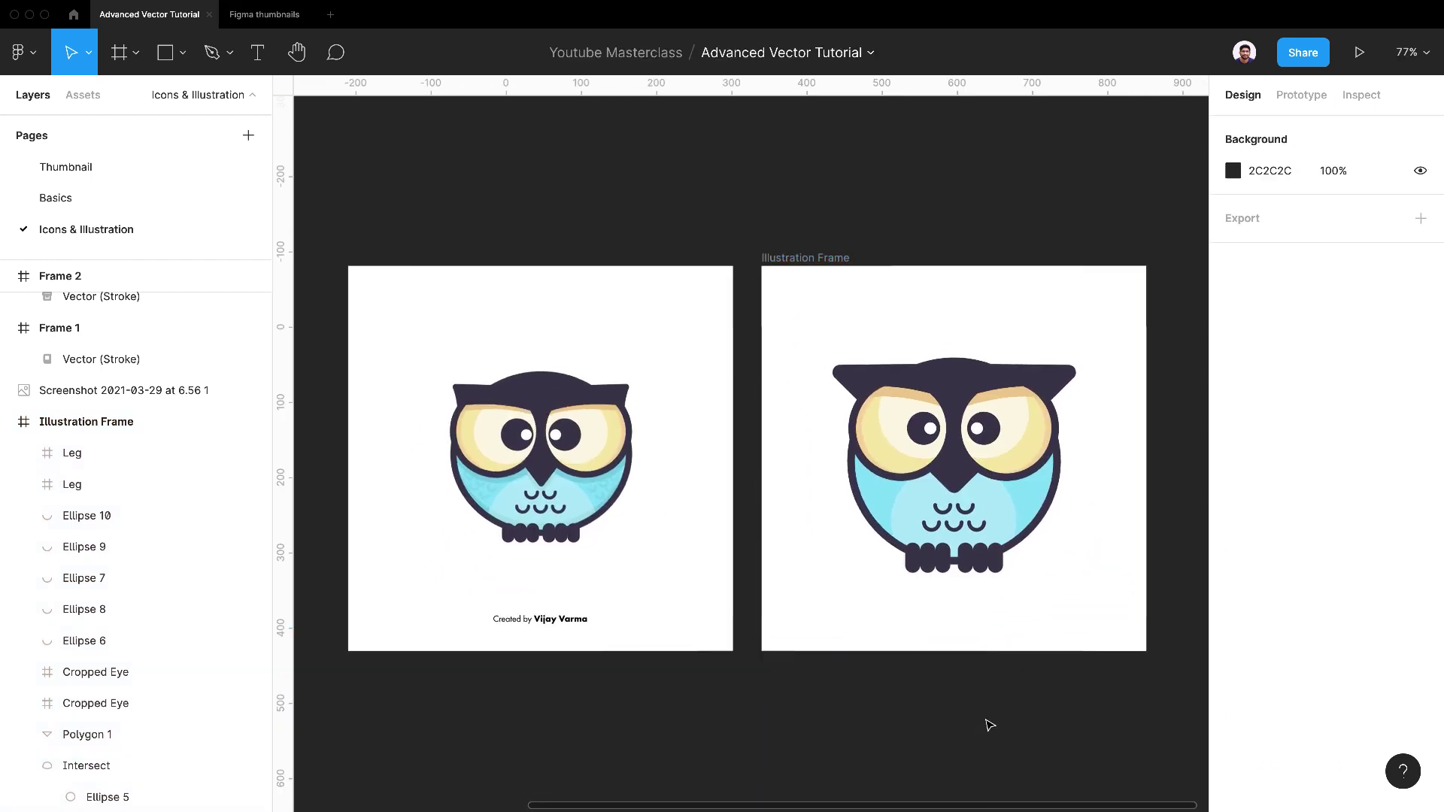